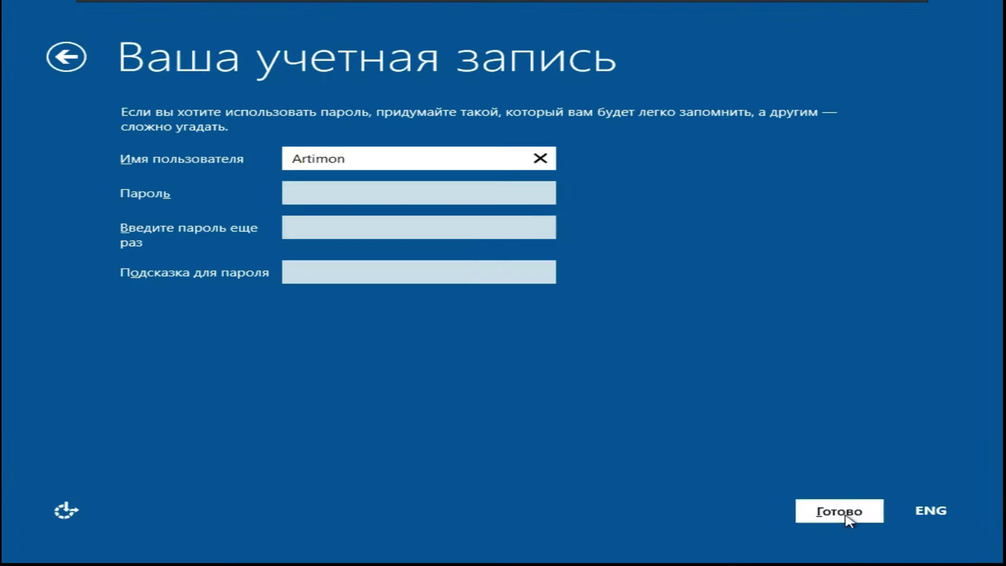
- Finish the Windows account setup with the password fields left blank
click(844, 515)
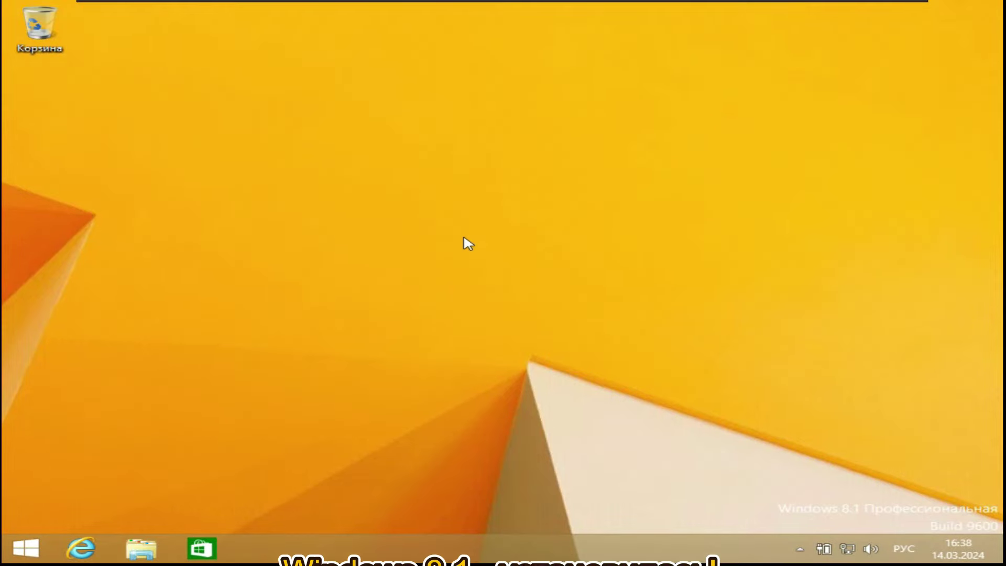
- Set the screen resolution to 1366 × 768, keep the new display settings and close the resolution window
right_click(463, 238)
click(503, 355)
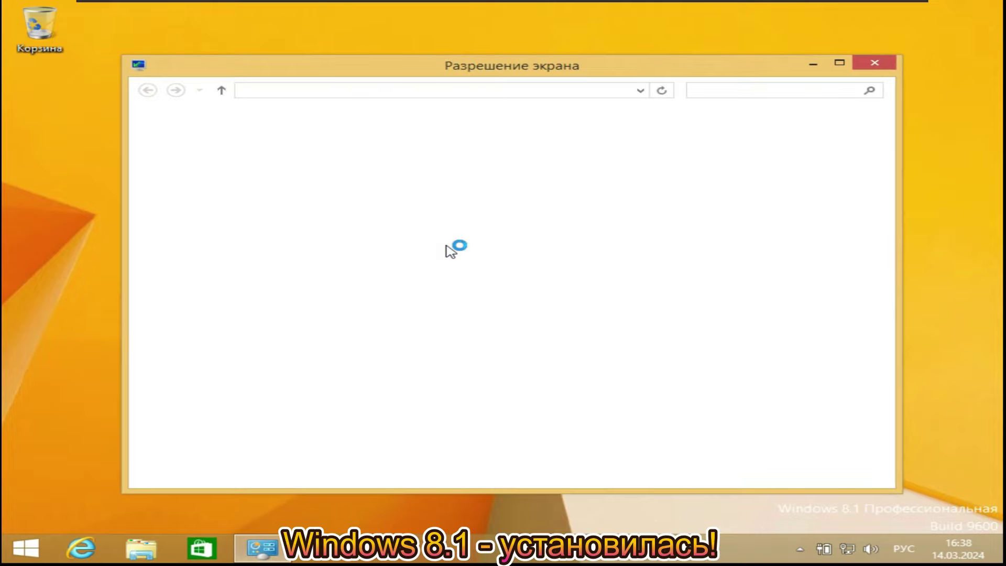
click(427, 271)
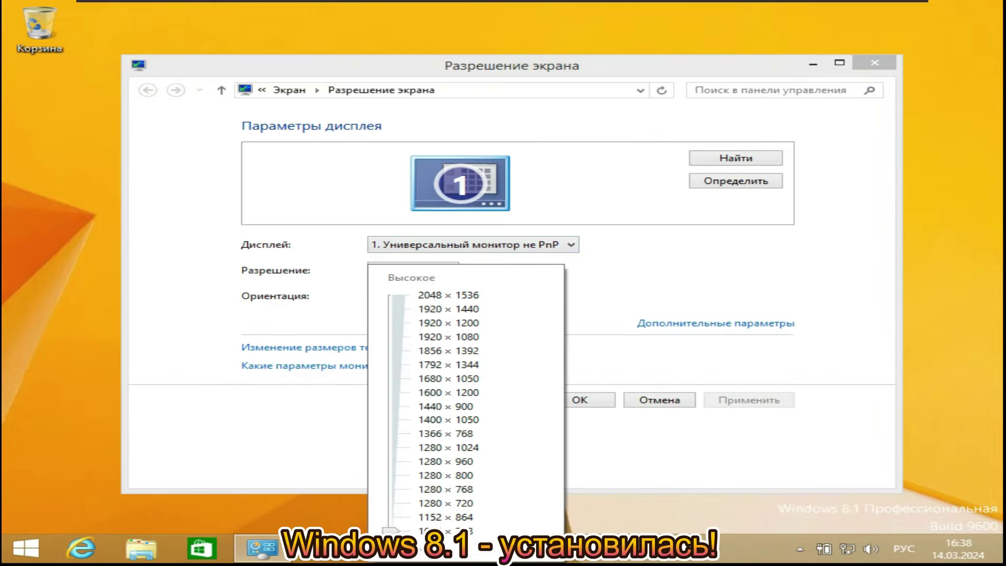
drag(398, 503, 399, 435)
click(609, 411)
click(572, 398)
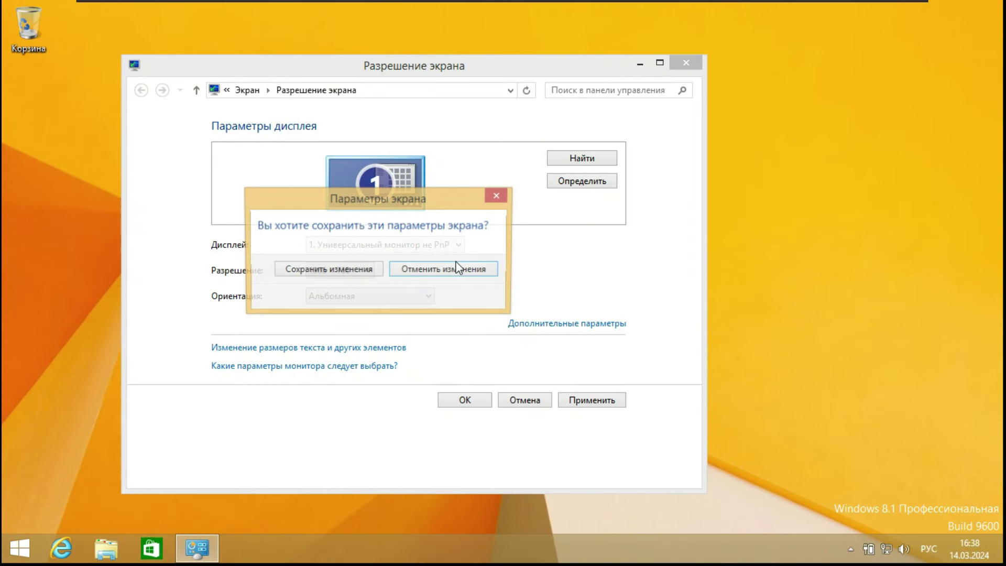
click(455, 268)
click(524, 400)
- Enable the Компьютер desktop icon in the personalization settings and close them
right_click(504, 153)
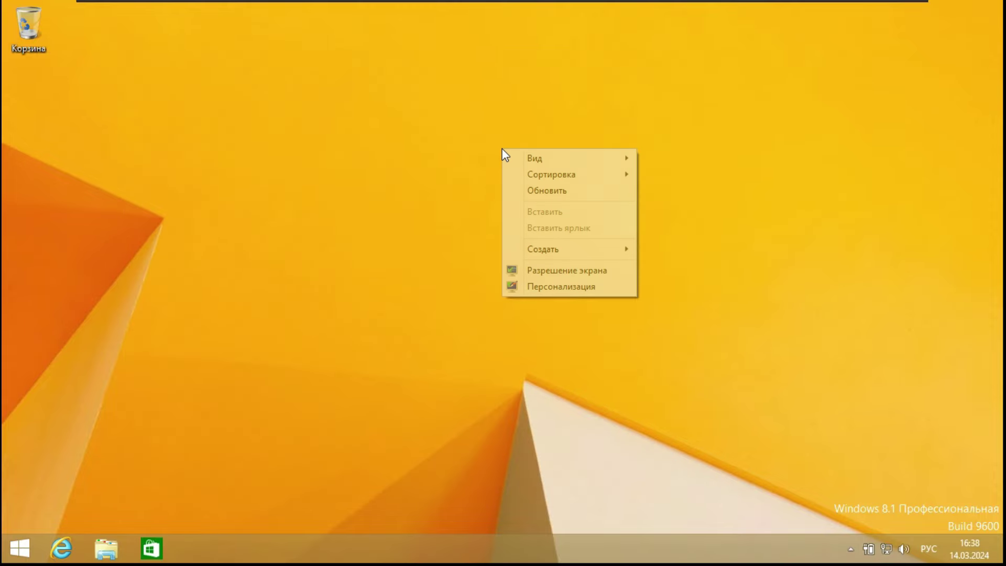
click(506, 265)
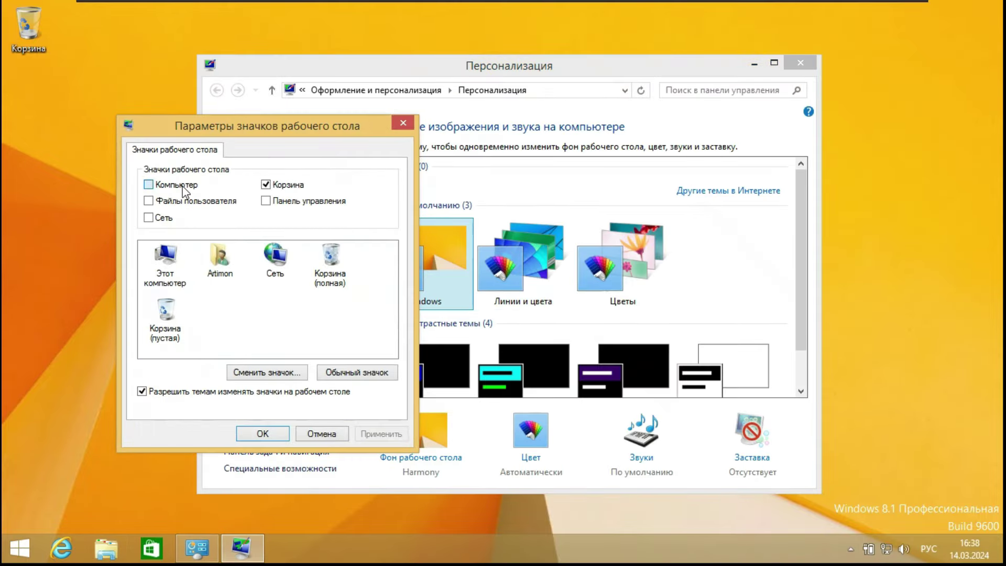
click(148, 184)
key(Return)
click(805, 62)
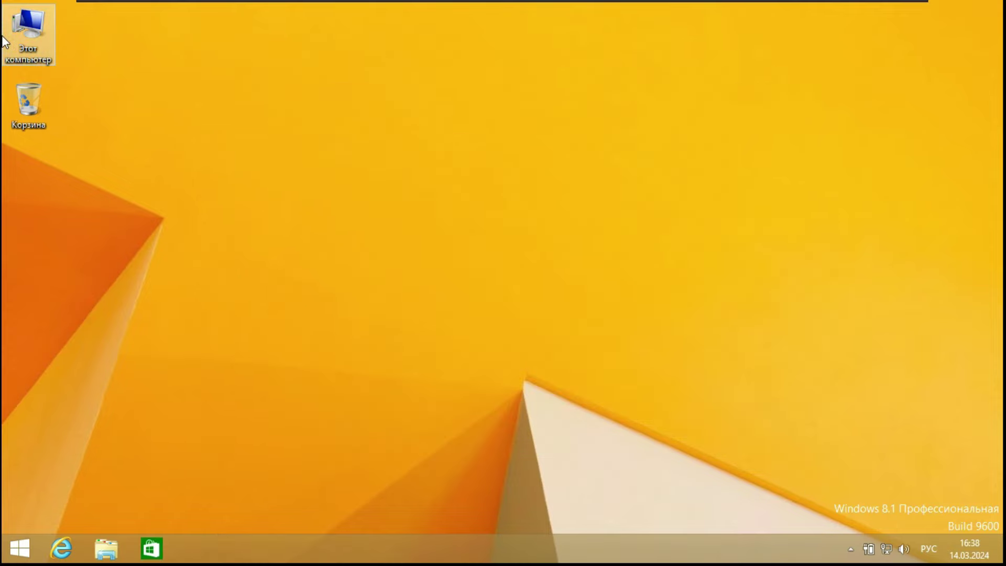
- Open the Тетрабарат folder on local disk C: in File Explorer
key(super+e)
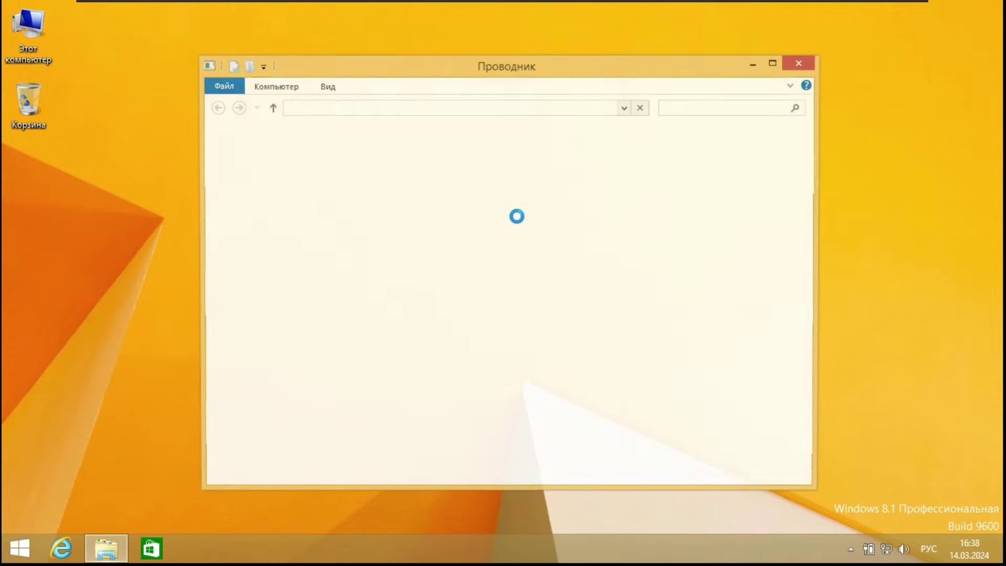
double_click(429, 305)
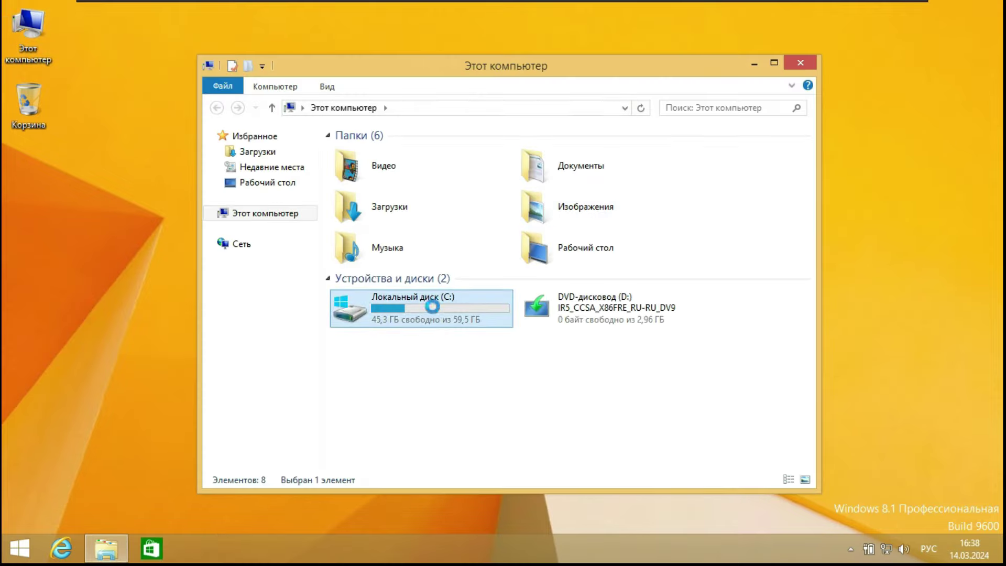
click(381, 232)
double_click(381, 230)
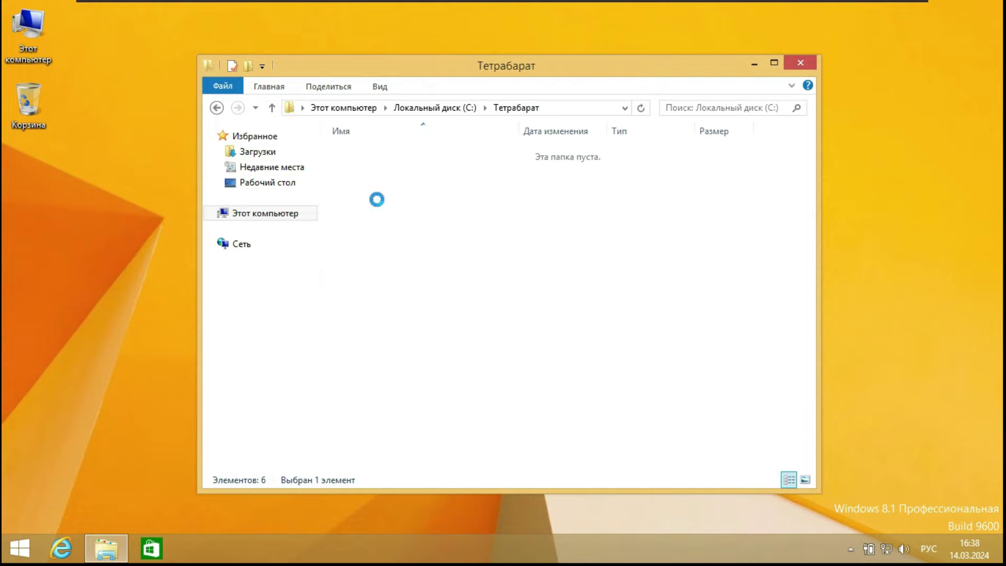
- Open the Безымянный picture from the Тетрабарат folder in Paint
right_click(377, 199)
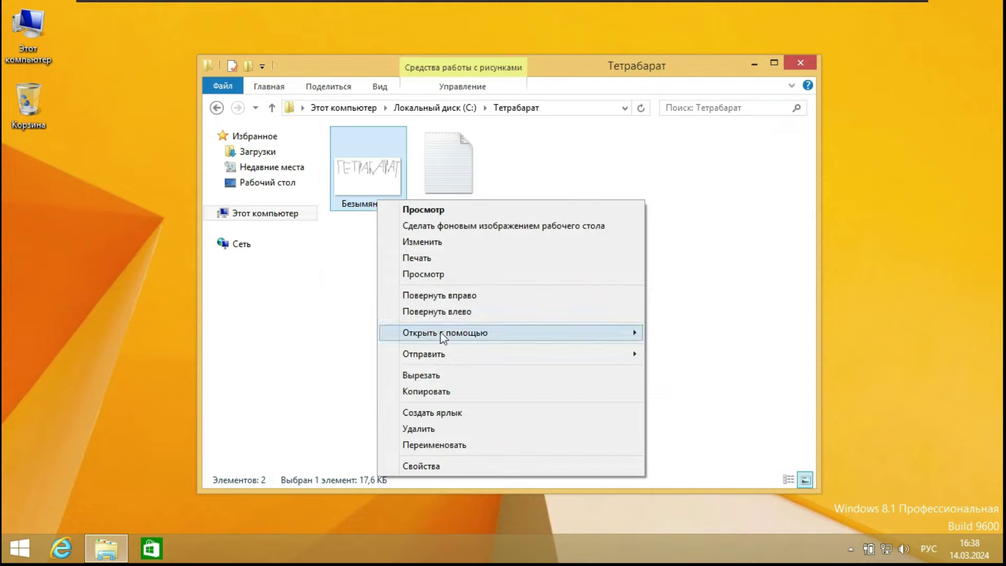
mouse_move(442, 333)
click(698, 337)
click(539, 215)
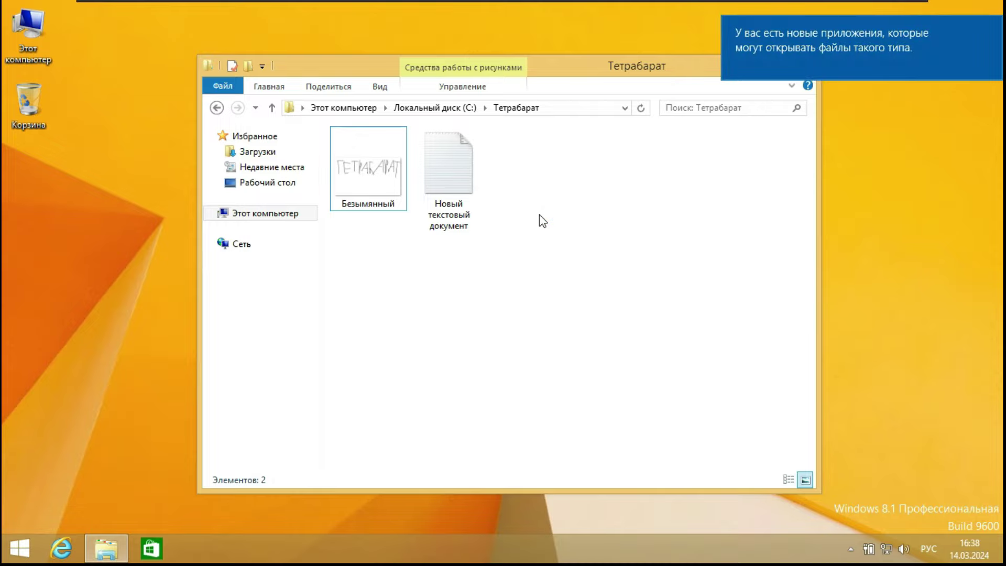
- Add a second line marking Windows 8.1 as ok to the document Новый текстовый документ and close Notepad
click(448, 186)
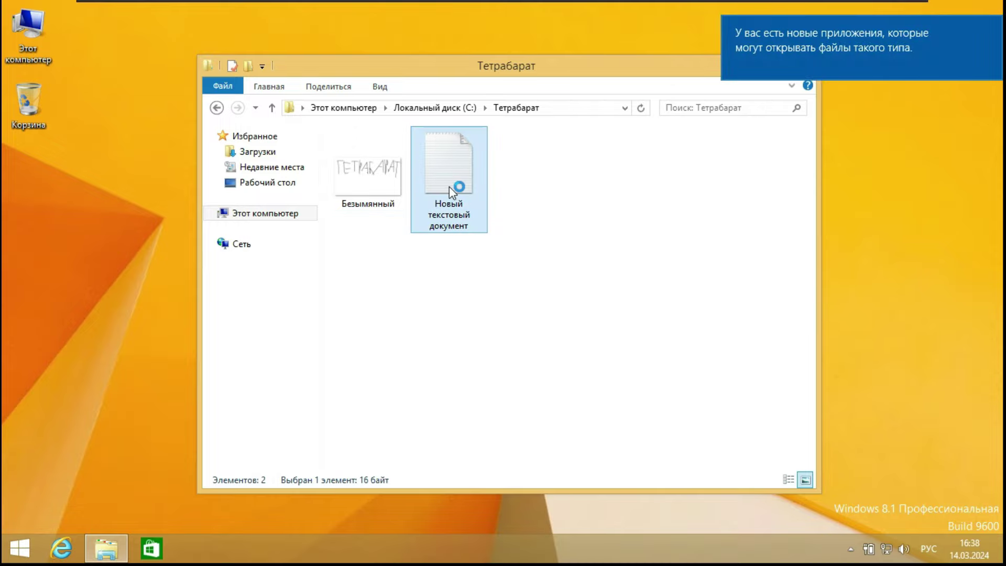
click(606, 258)
key(Return)
key(alt+shift)
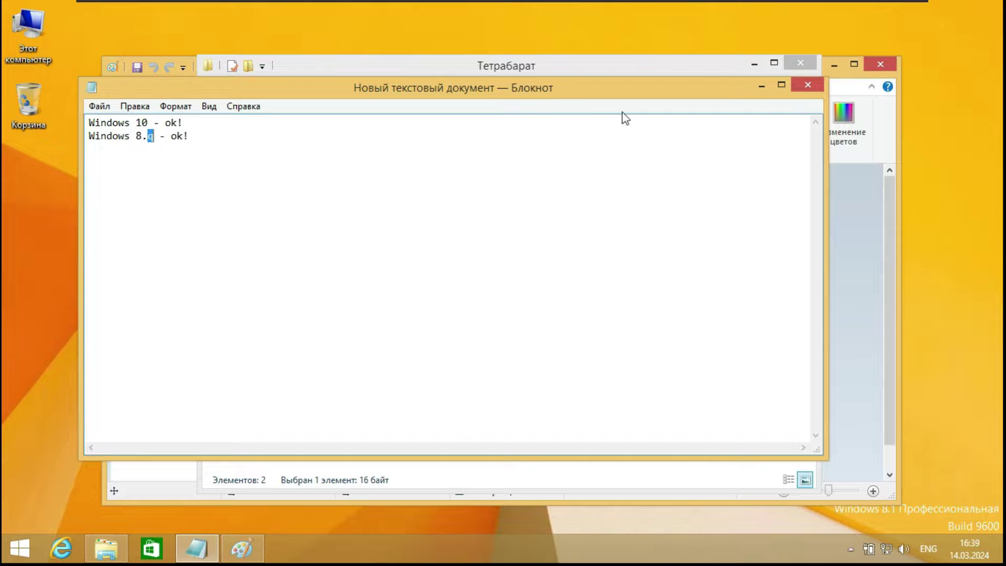
click(808, 84)
click(440, 292)
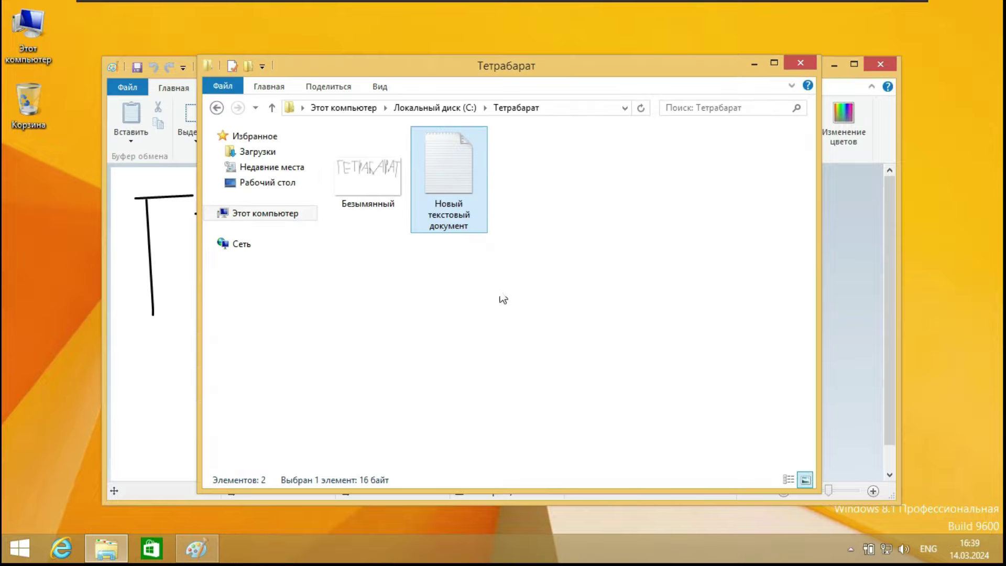
- Close the folder window, draw a freehand black brush stroke below the lettering in the Безымянный picture, and close Paint
click(797, 64)
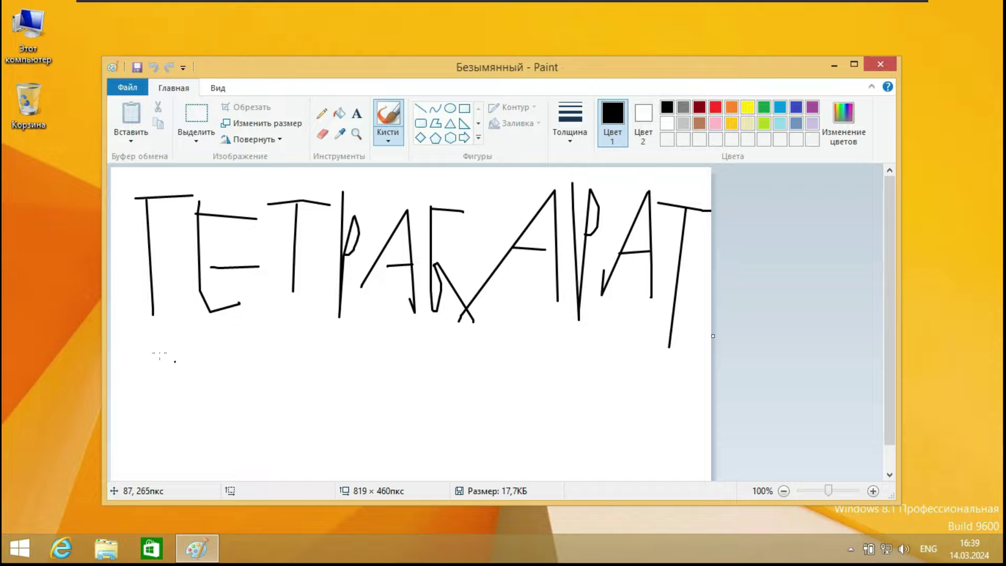
drag(175, 361, 164, 437)
click(880, 64)
click(434, 294)
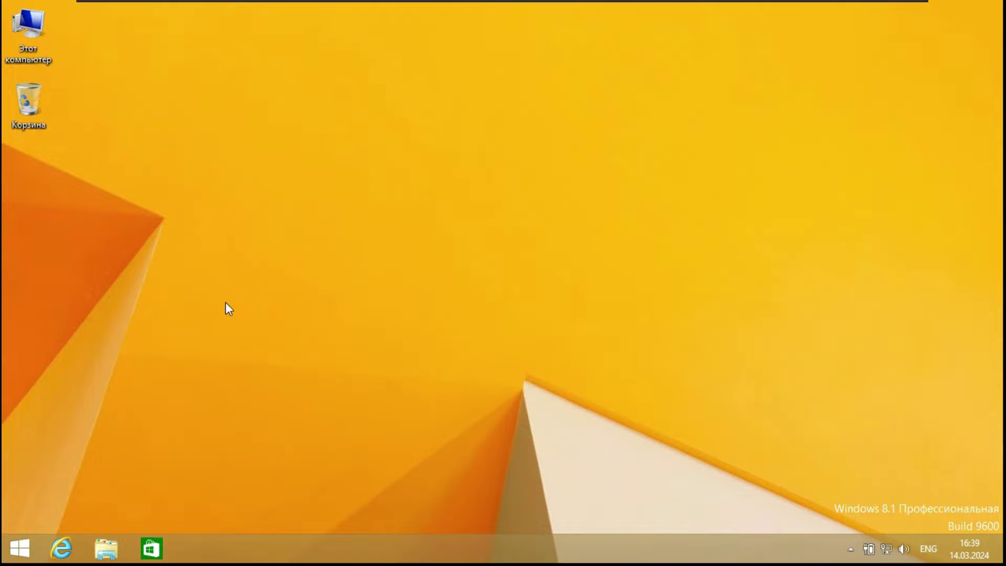
- Launch the desktop Calculator, enter 6197 and close it
click(20, 548)
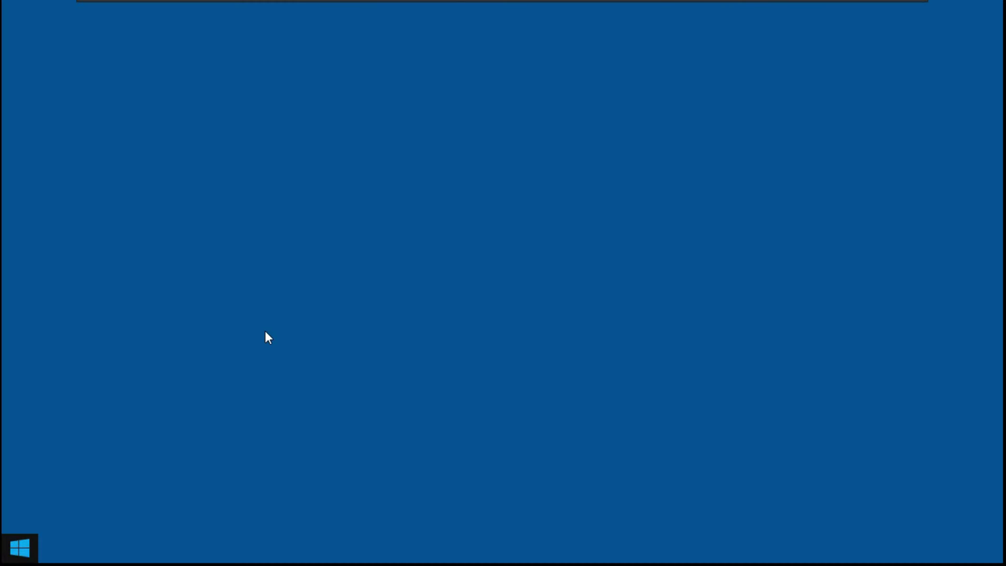
click(105, 525)
scroll(227, 416, down, 10)
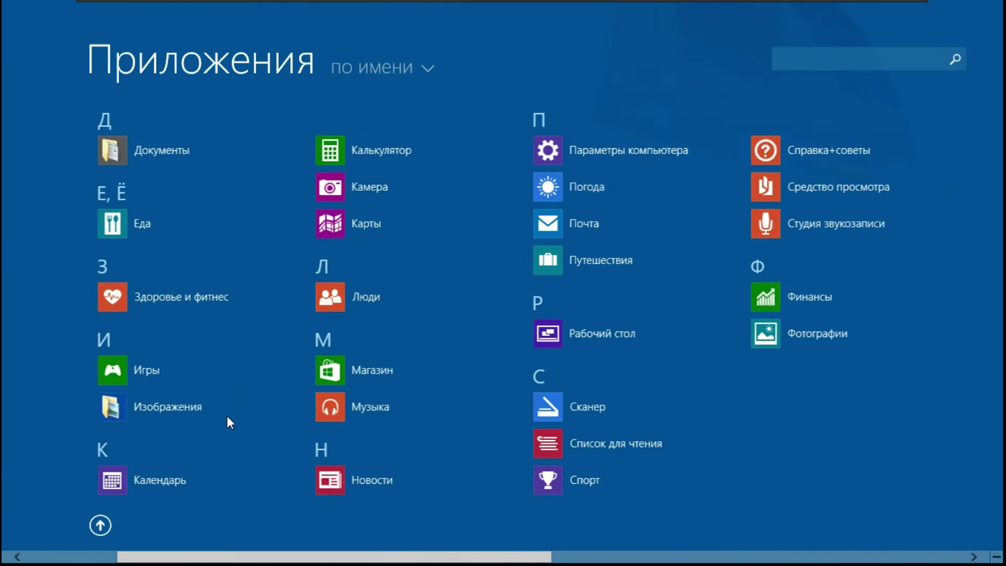
click(621, 322)
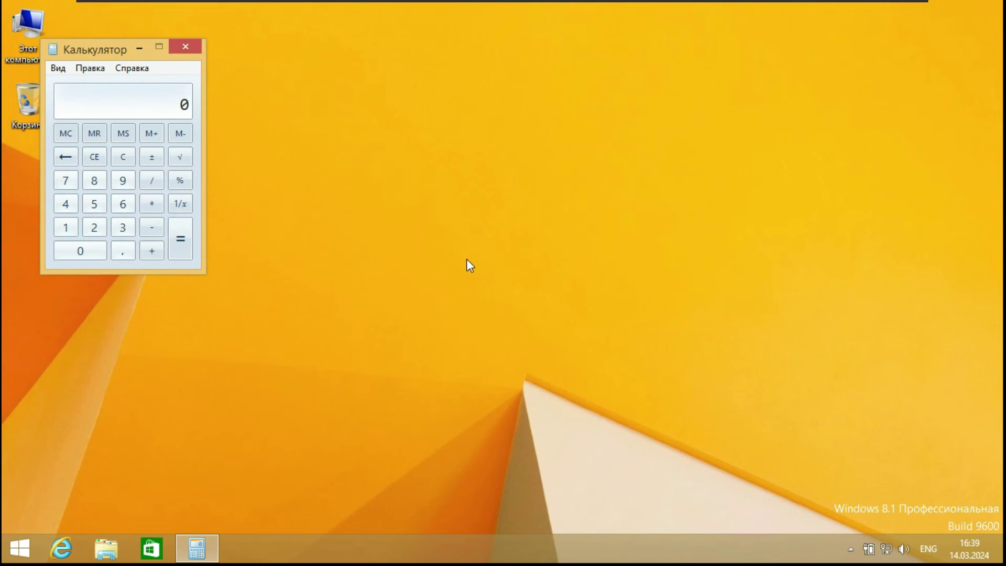
click(122, 204)
click(66, 227)
click(123, 180)
click(66, 180)
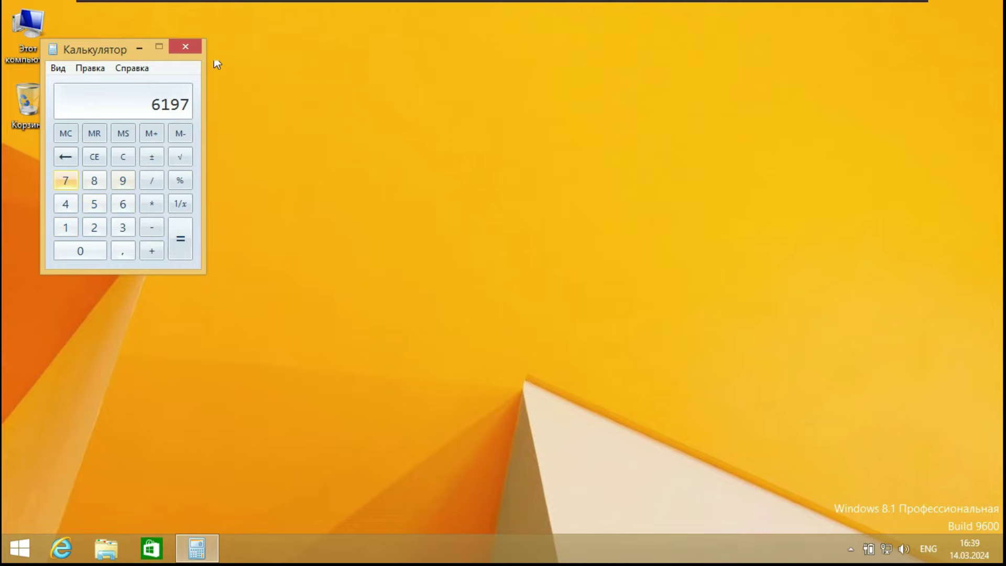
key(alt+F4)
- Check the Windows version by running winver in Command Prompt, and exit the console
click(20, 548)
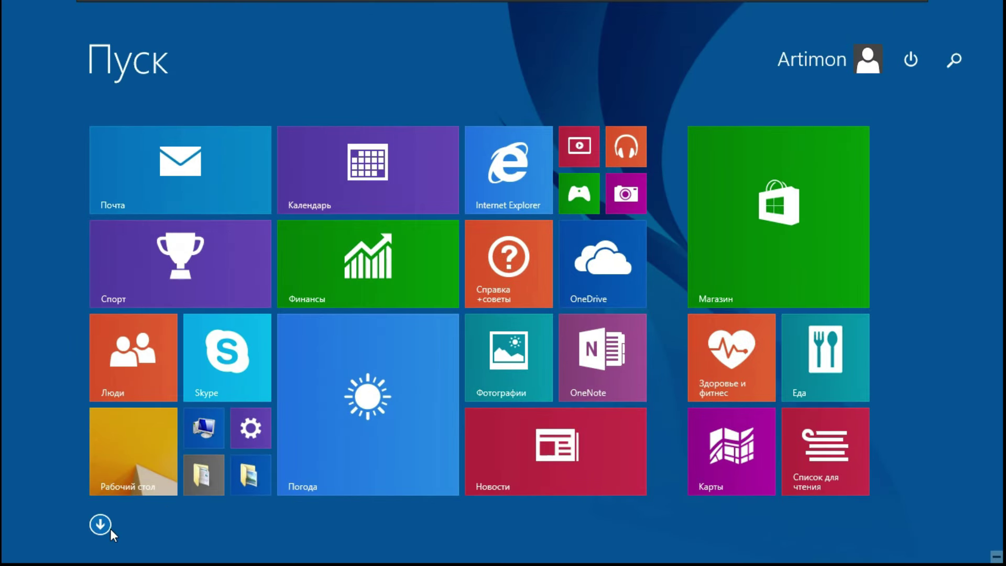
click(101, 524)
scroll(466, 365, down, 5)
click(250, 371)
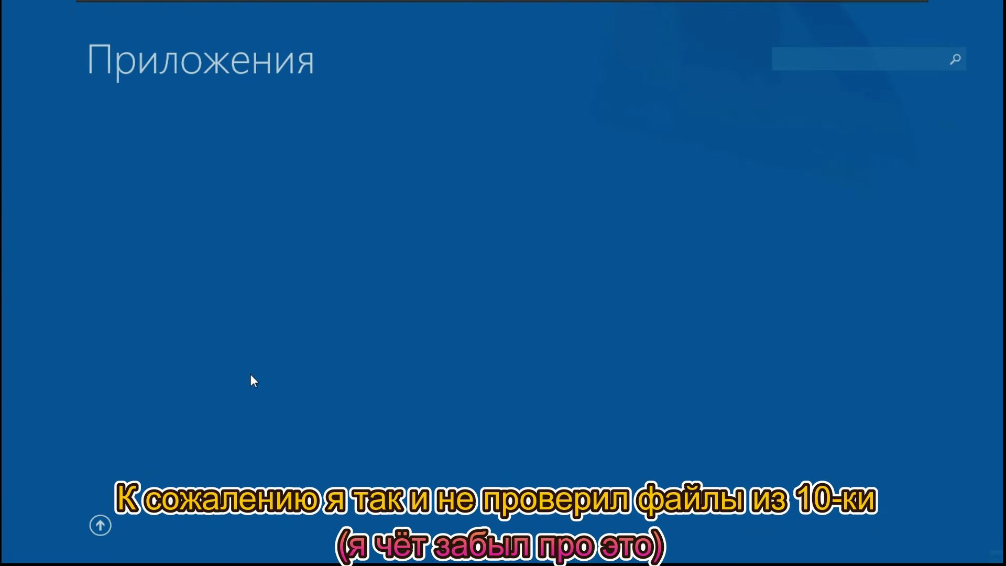
text(winver)
key(Return)
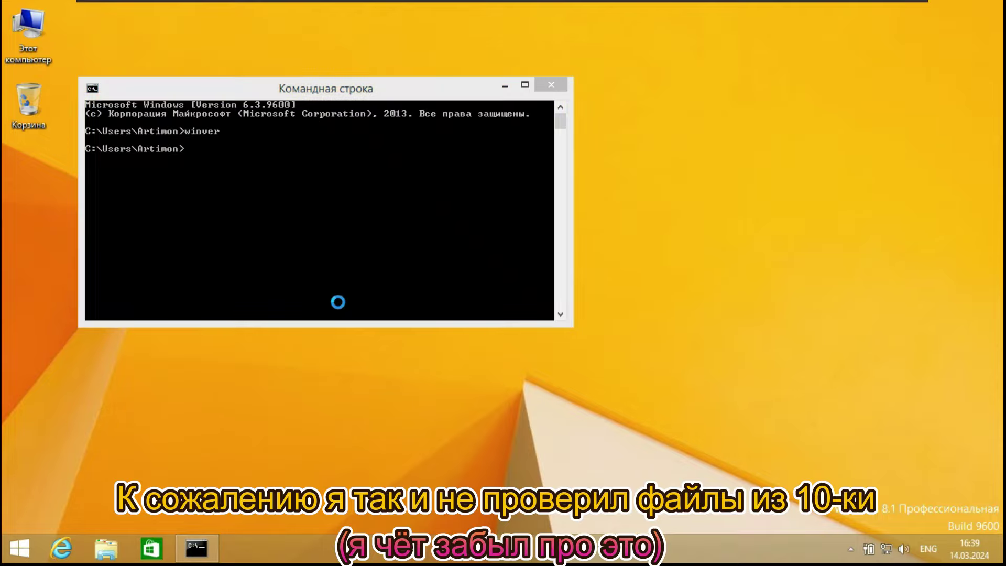
click(339, 304)
text(exit)
key(Return)
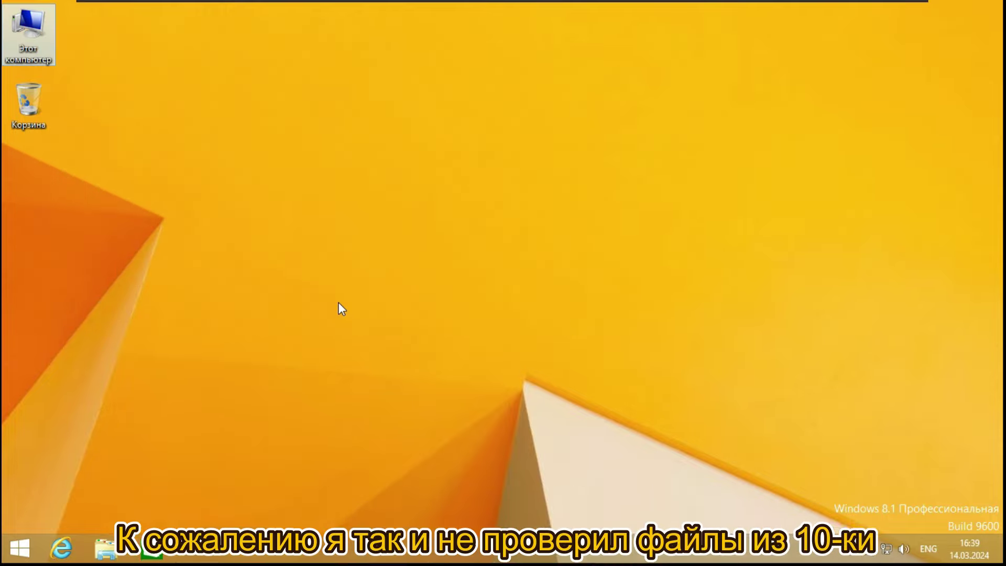
- Write "привет" on a new sticky note in Записки and delete the note
click(19, 546)
click(100, 525)
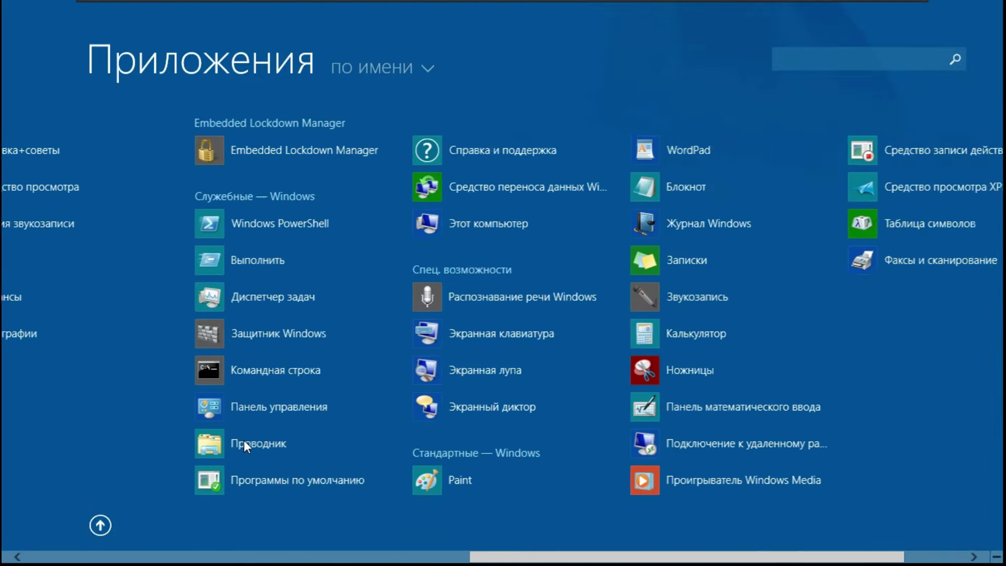
click(590, 263)
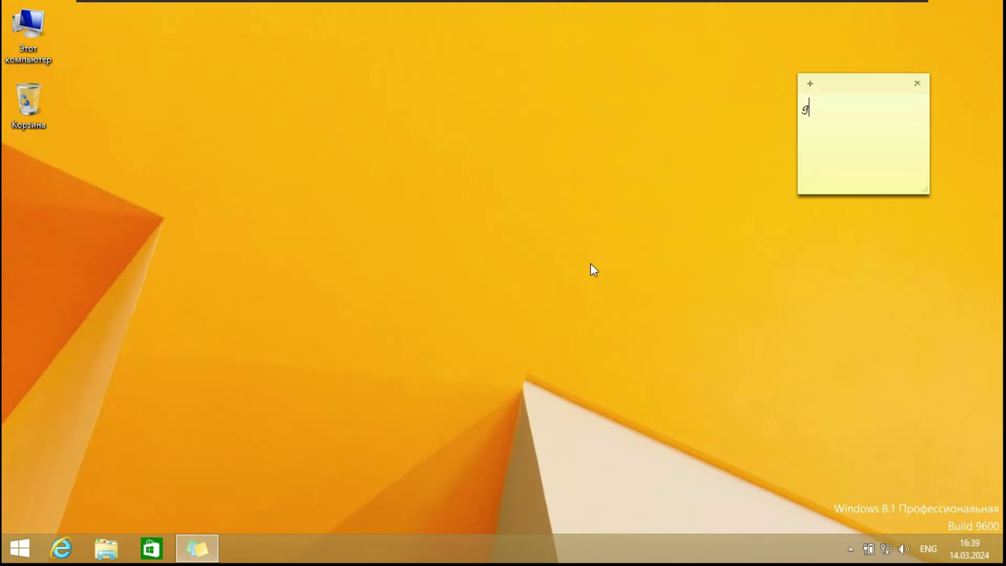
text(привет)
click(916, 83)
key(Return)
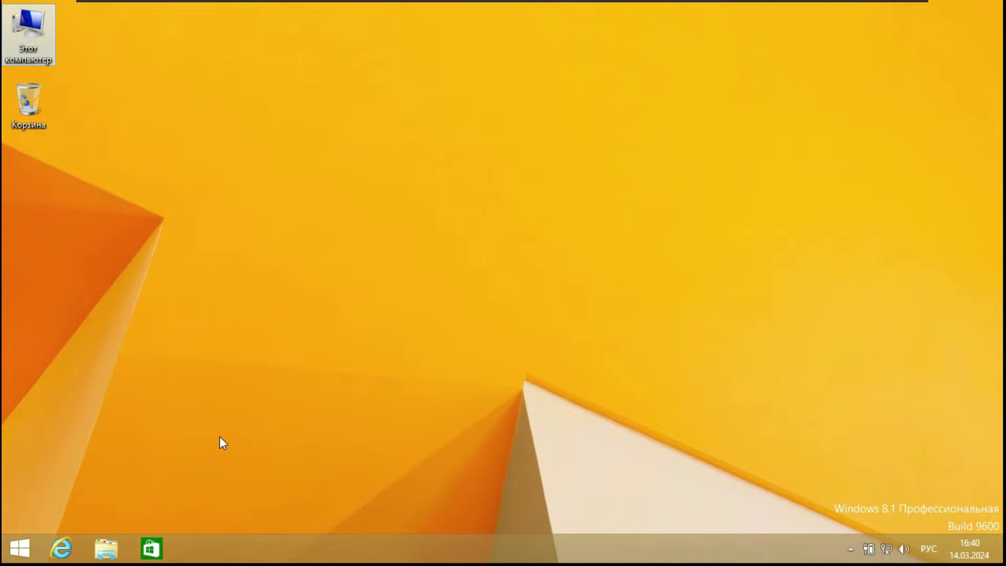
- Enter "вввв" in a new WordPad document and close it without saving
click(21, 548)
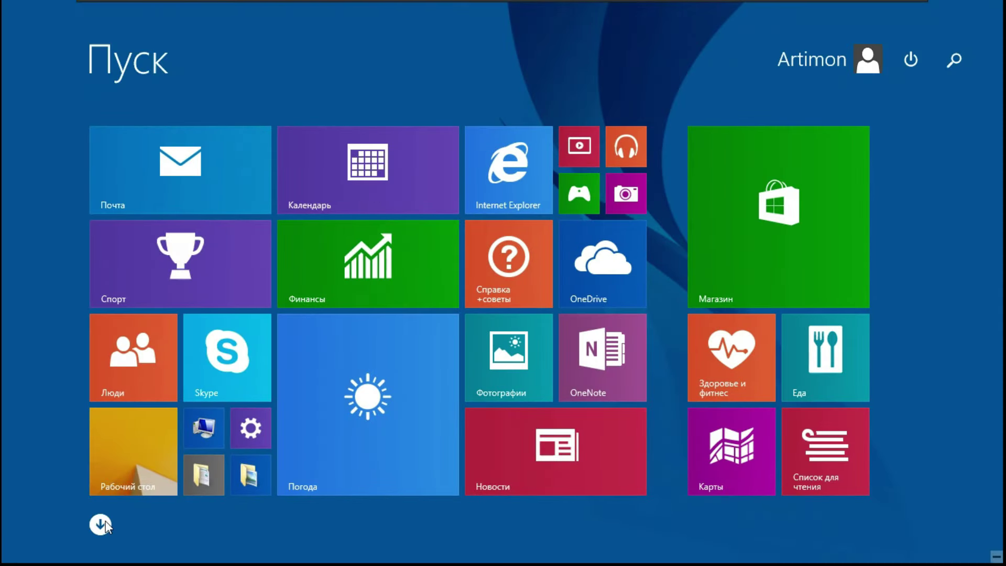
click(101, 525)
scroll(310, 287, down, 5)
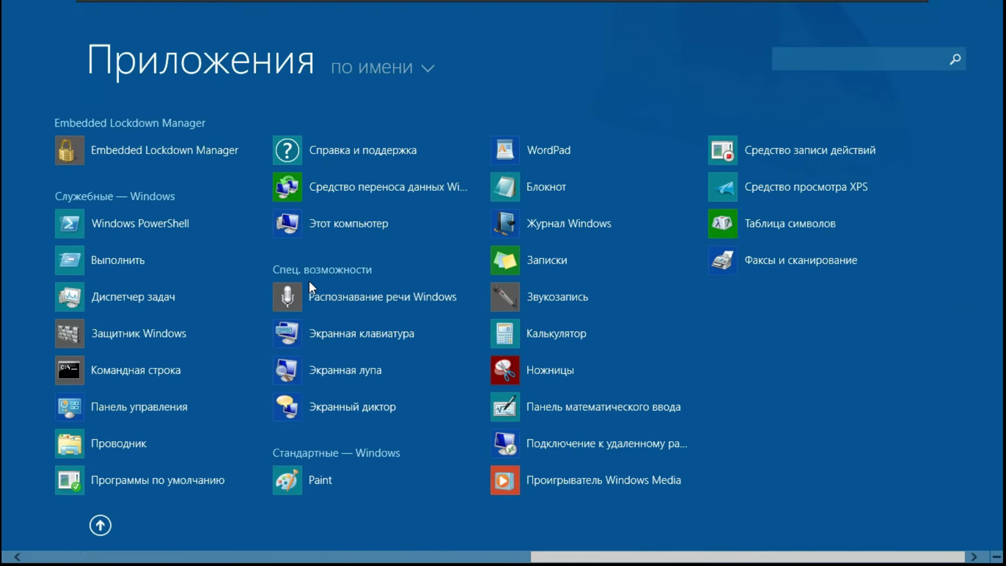
click(576, 157)
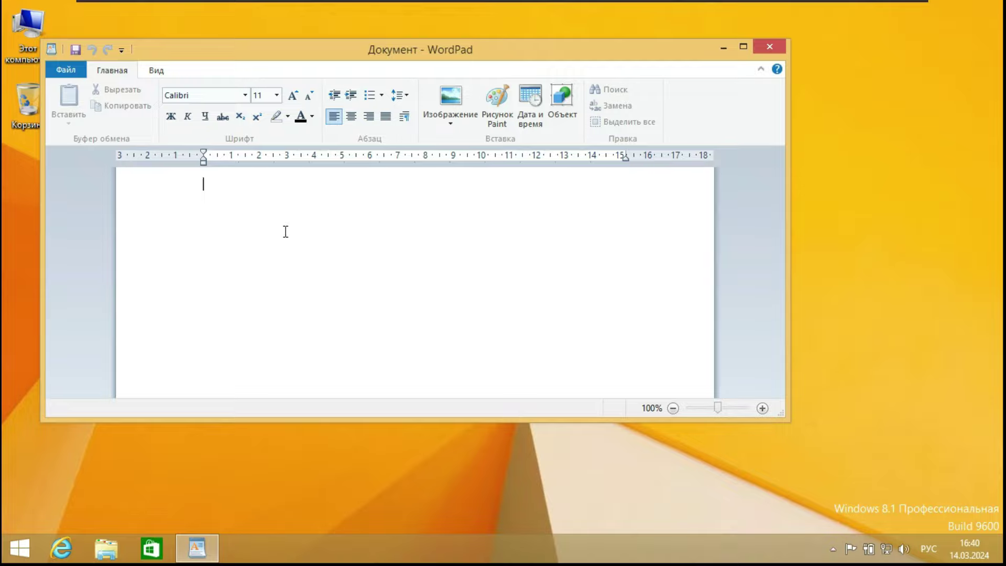
text(вввв)
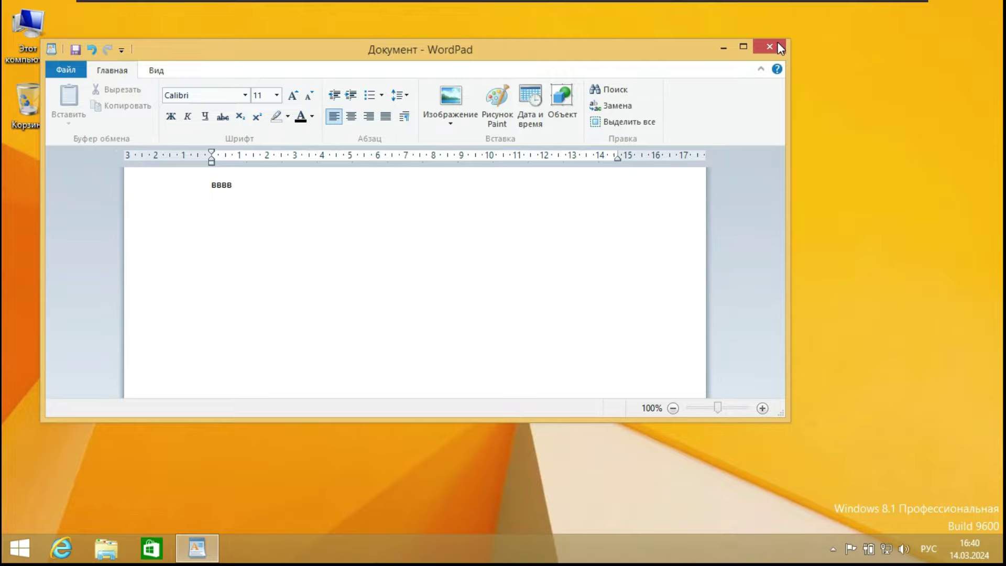
click(769, 47)
click(448, 250)
- Apply the default theme Линии и цвета in the personalization settings
right_click(376, 177)
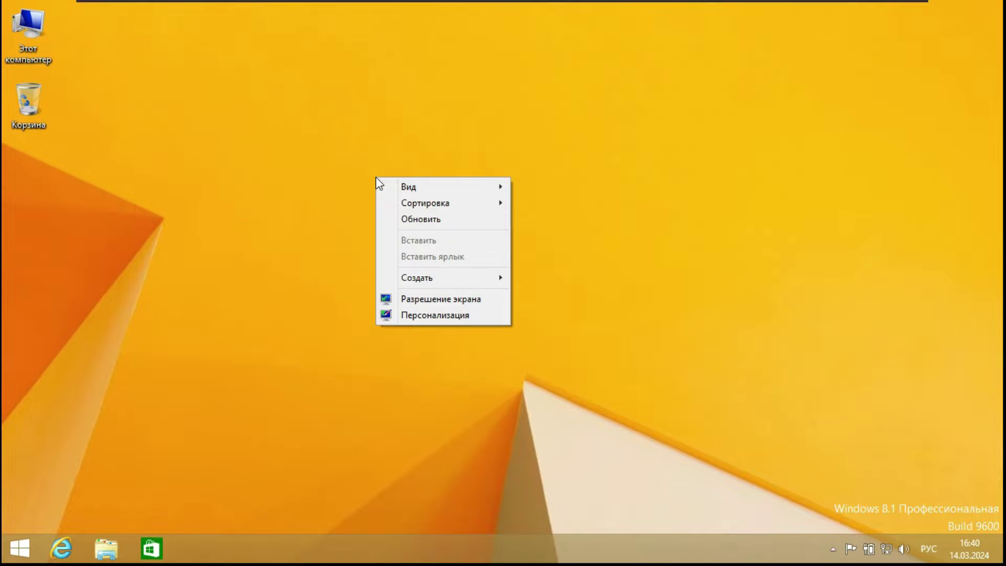
click(458, 308)
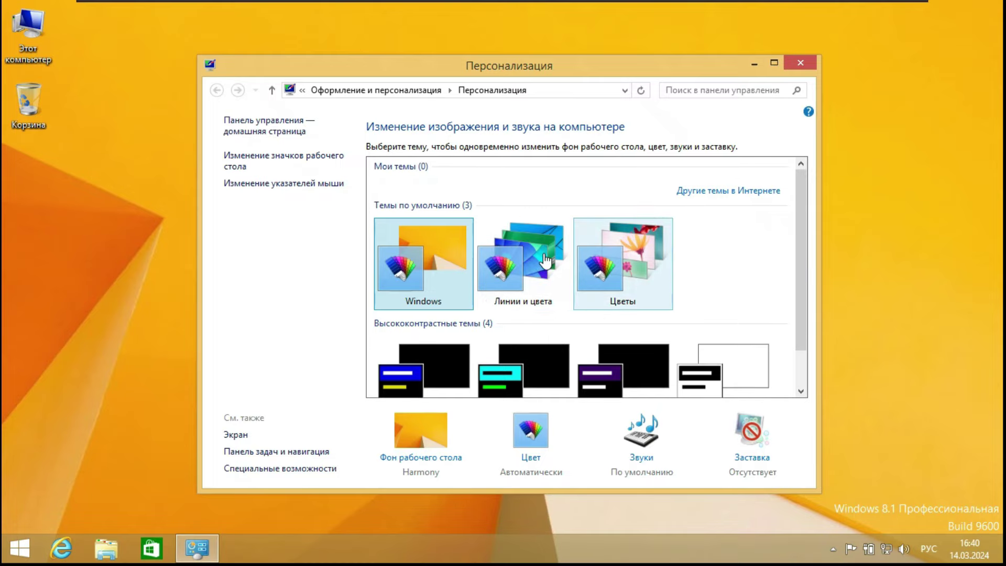
click(545, 259)
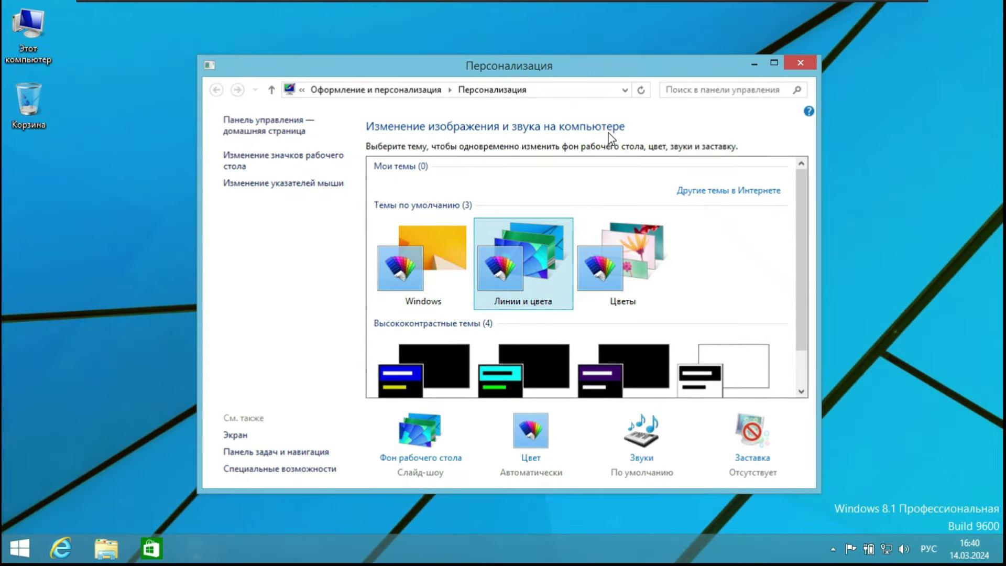
- Close the personalization settings and create a new RTF document on the desktop, keeping its default name
click(800, 62)
right_click(407, 197)
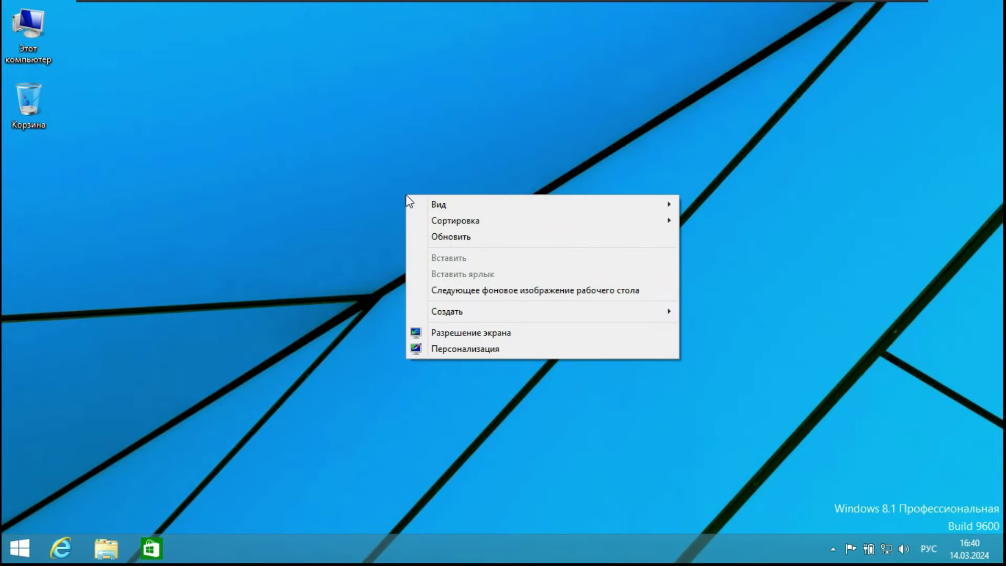
mouse_move(539, 312)
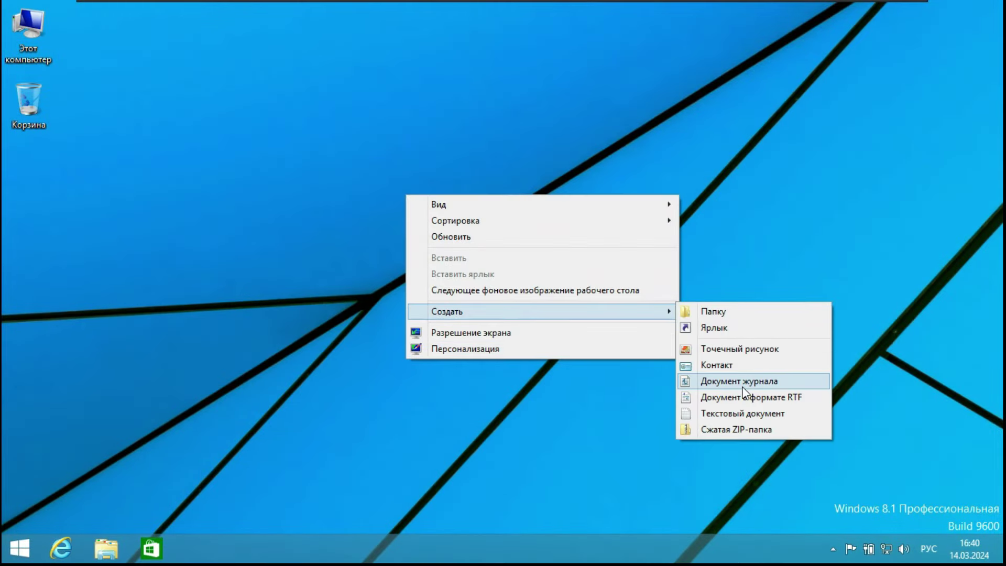
click(744, 398)
key(Return)
- Create a compressed ZIP folder and a bitmap image on the desktop
right_click(391, 115)
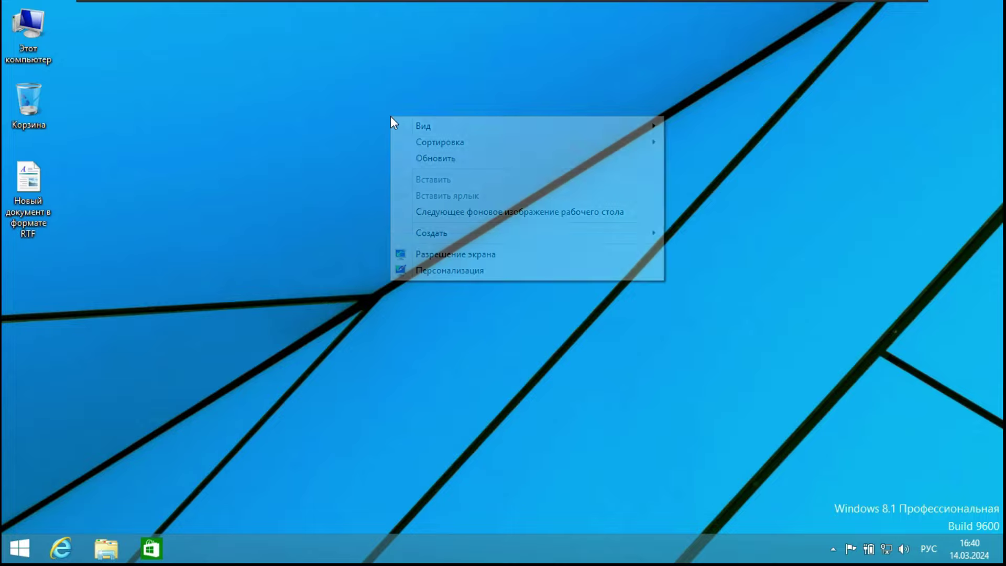
right_click(410, 150)
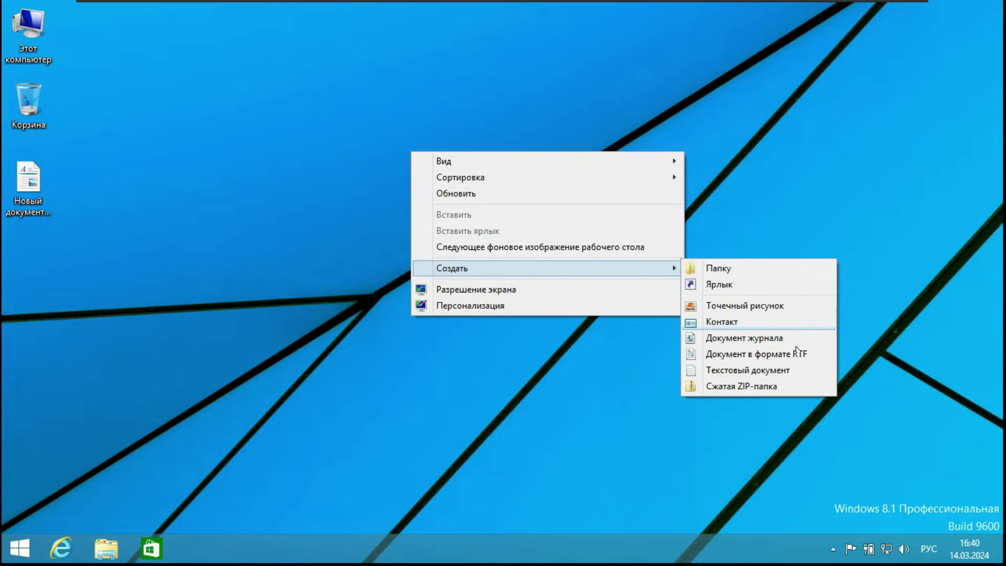
right_click(285, 157)
mouse_move(388, 272)
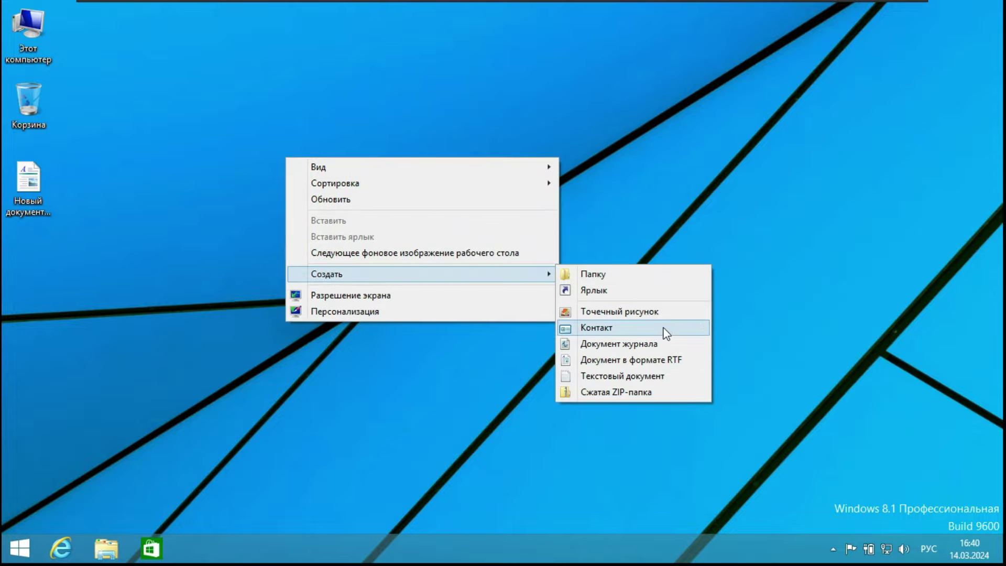
click(628, 390)
right_click(202, 231)
click(586, 382)
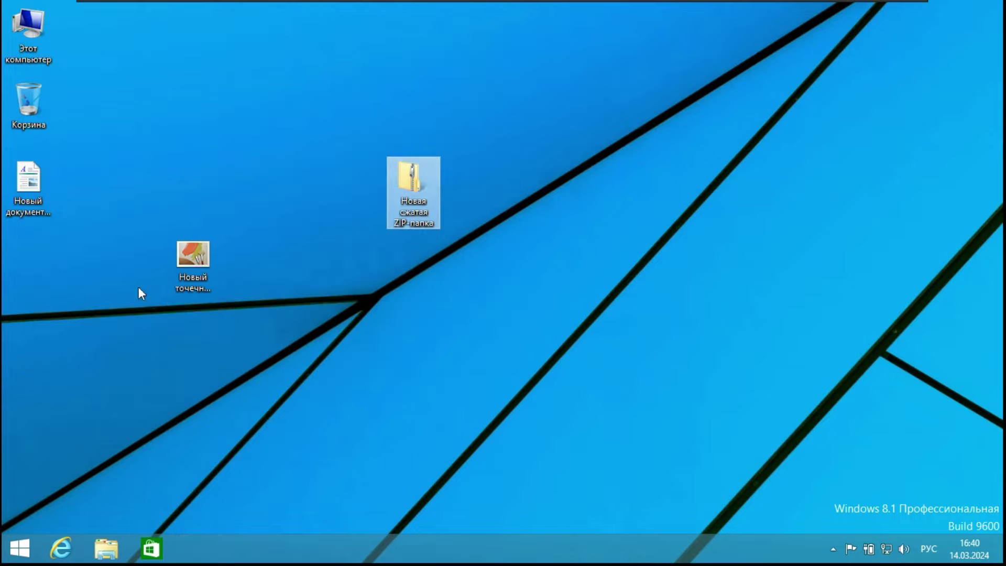
- Line up the ZIP folder and the bitmap image beneath the RTF document and refresh the desktop
drag(413, 188, 31, 260)
drag(193, 257, 23, 341)
right_click(472, 146)
click(489, 181)
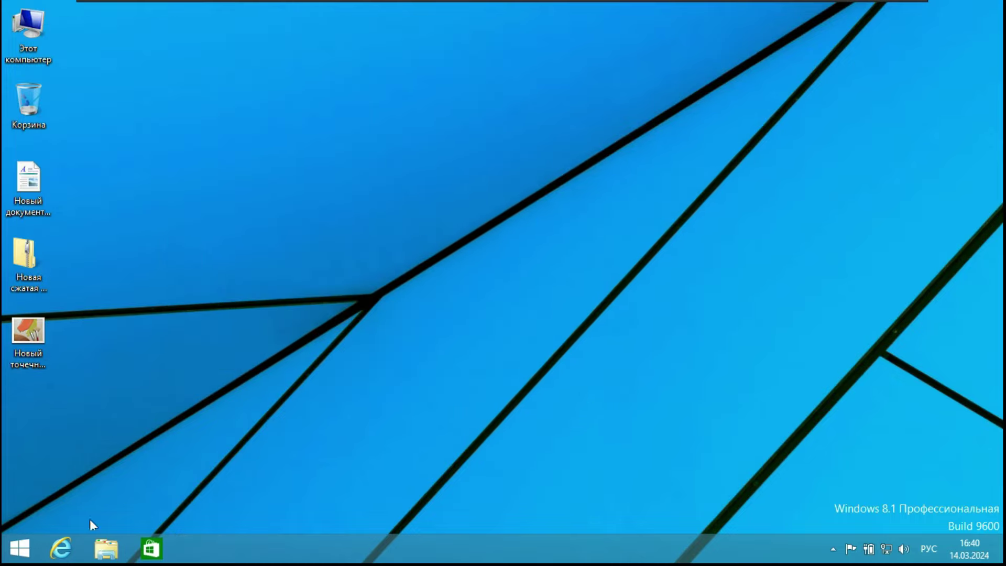
- Open Internet Explorer and finish its first-run setup with the option Не использовать рекомендуемые параметры
click(60, 548)
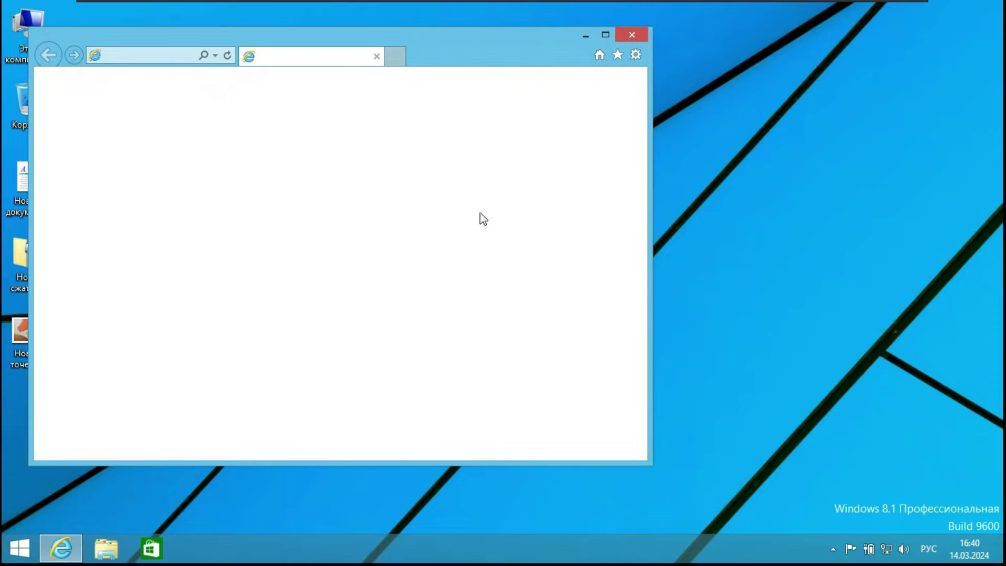
click(151, 55)
text(п)
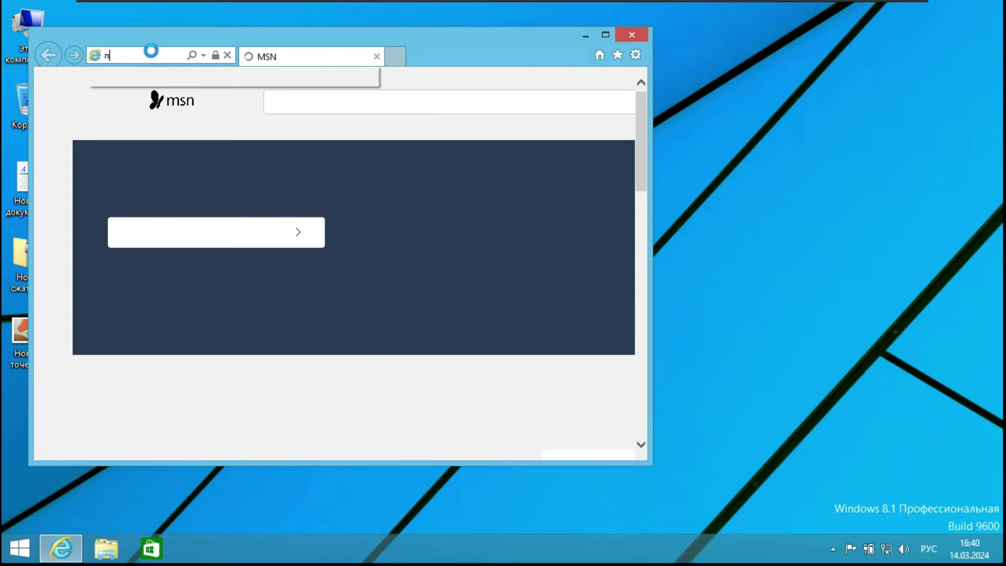
key(Down)
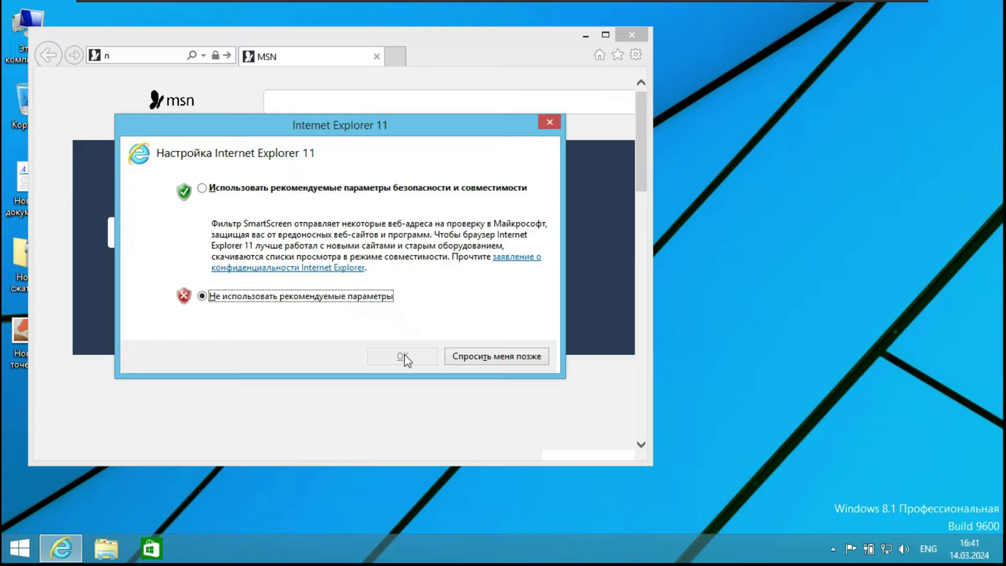
click(404, 356)
- Go to google.com in the browser
click(135, 55)
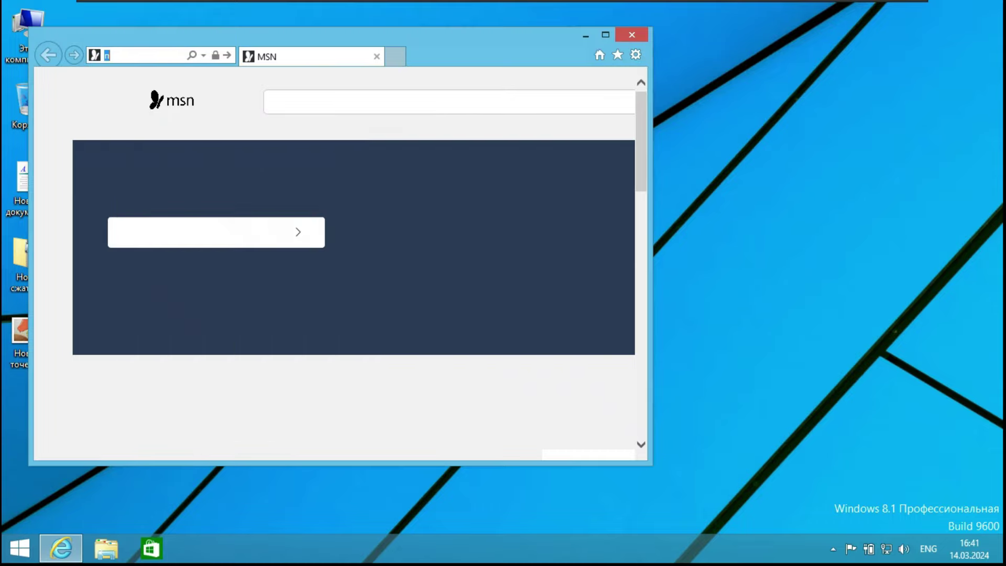
text(google.com)
key(Return)
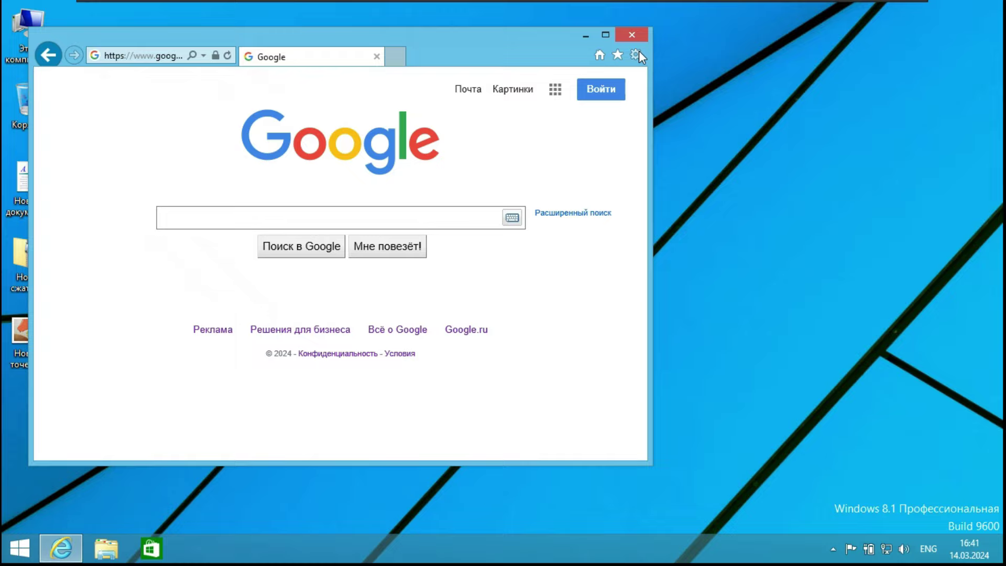
- Check the Internet Explorer version information and close the browser
click(637, 51)
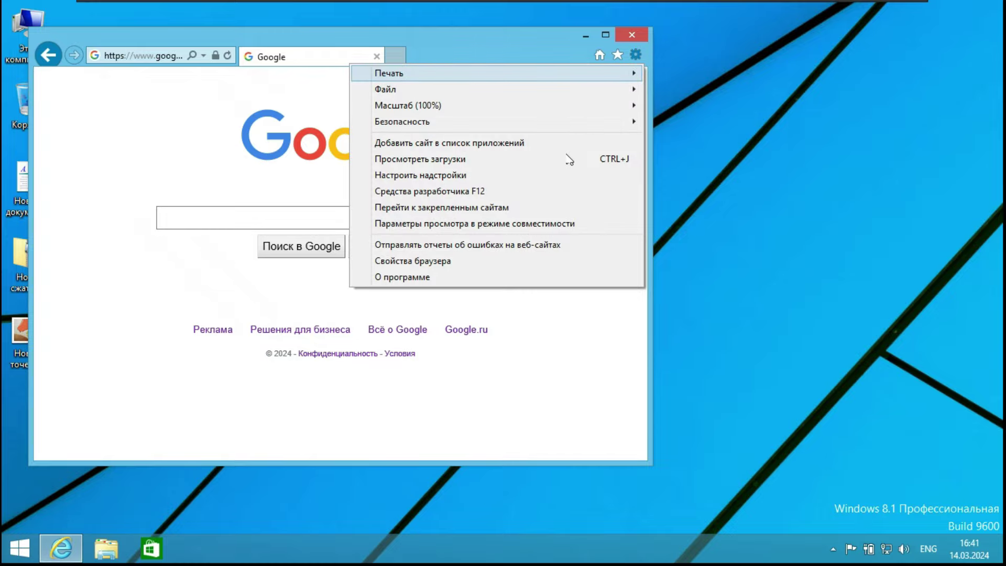
click(460, 278)
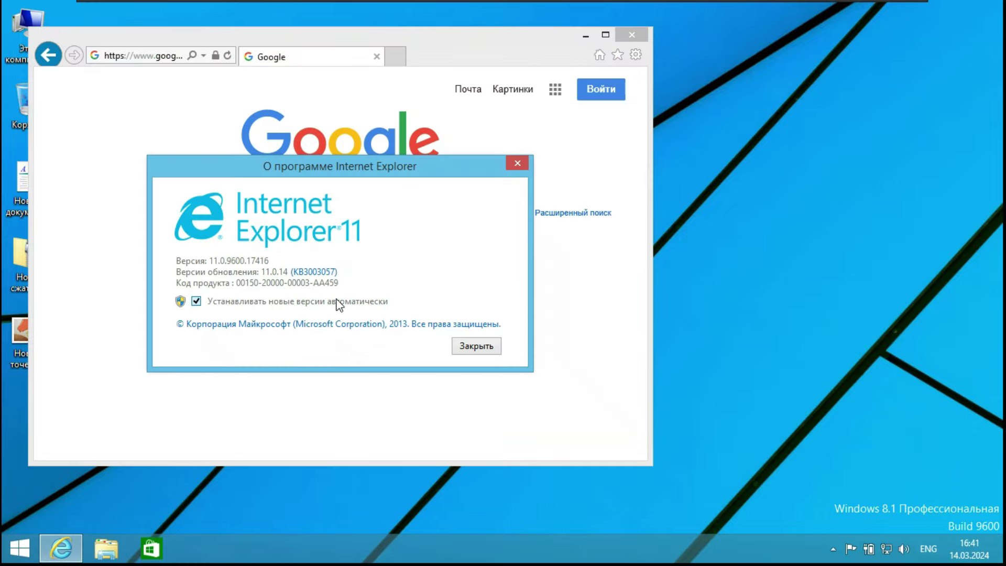
click(488, 344)
click(560, 306)
click(488, 354)
click(640, 36)
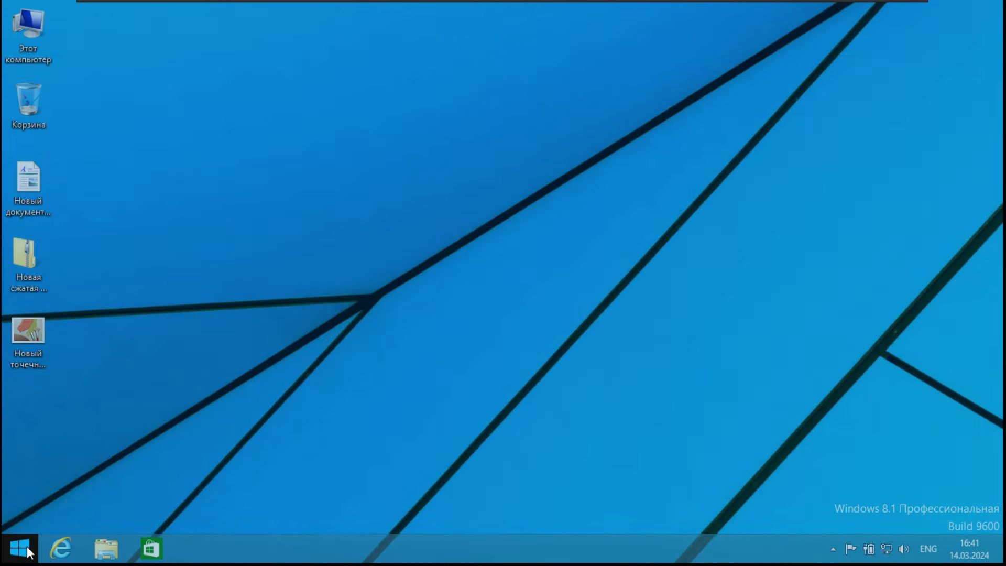
- Launch Проигрыватель Windows Media, view its privacy options, and exit the initial setup without completing it
click(19, 548)
click(100, 524)
scroll(313, 280, down, 5)
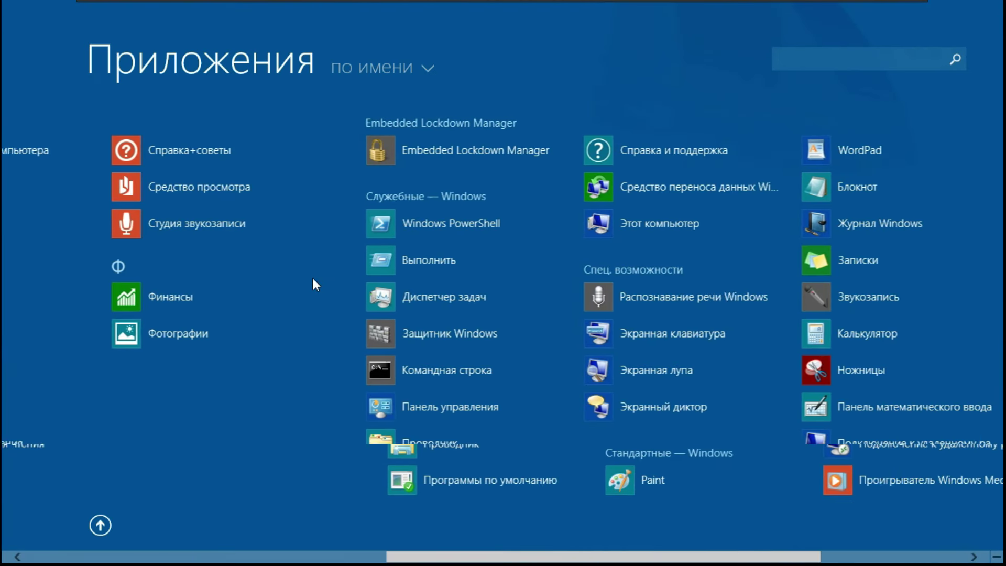
scroll(651, 153, down, 3)
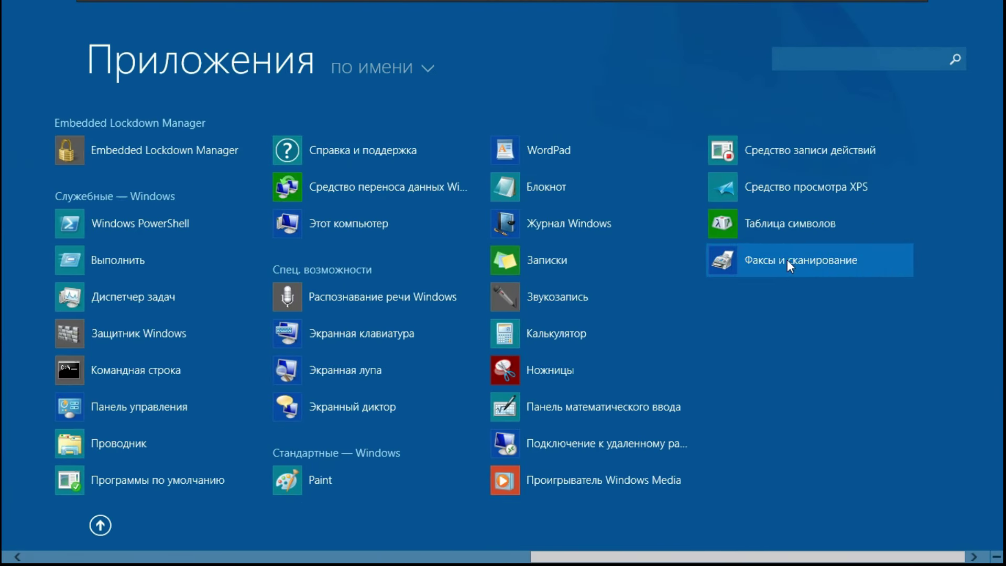
key(Down)
key(Return)
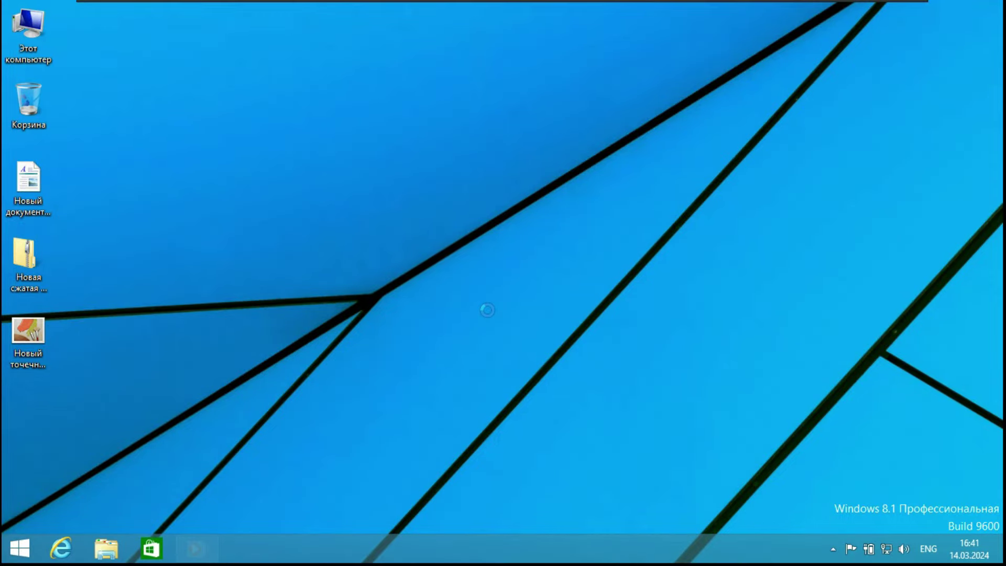
click(673, 440)
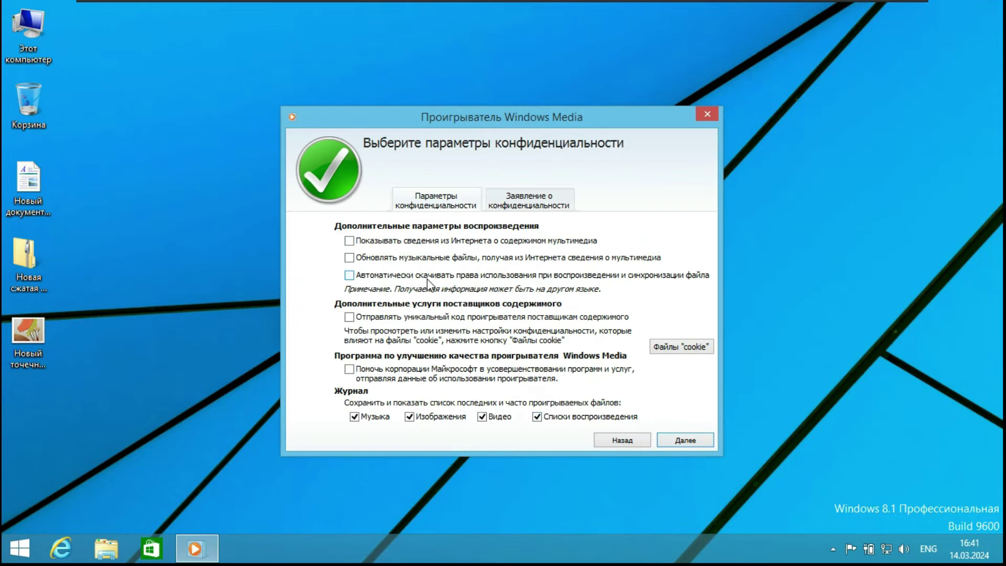
click(620, 440)
click(707, 114)
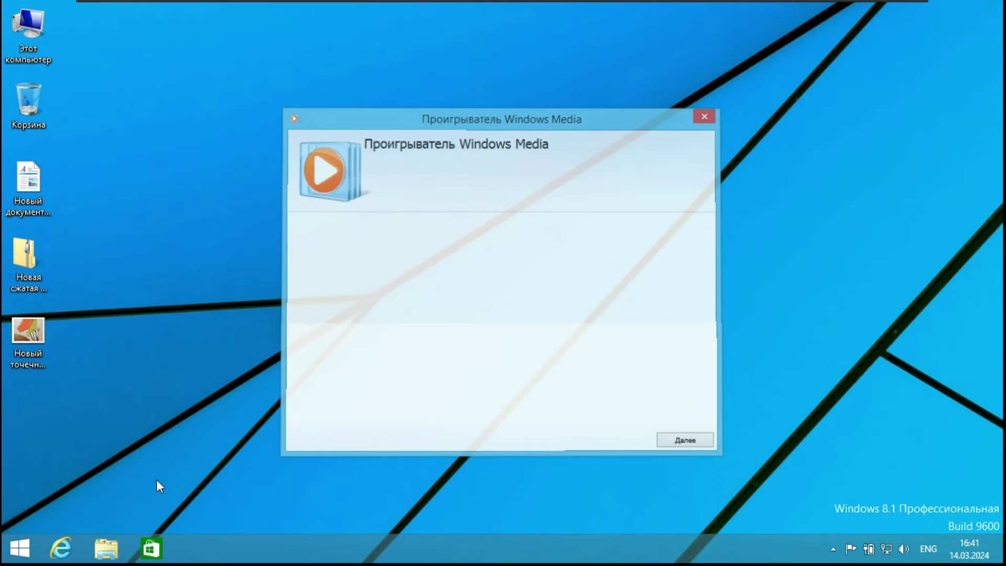
- Open Изображения from the list of all apps, close its window, and refresh the desktop
click(16, 550)
click(97, 533)
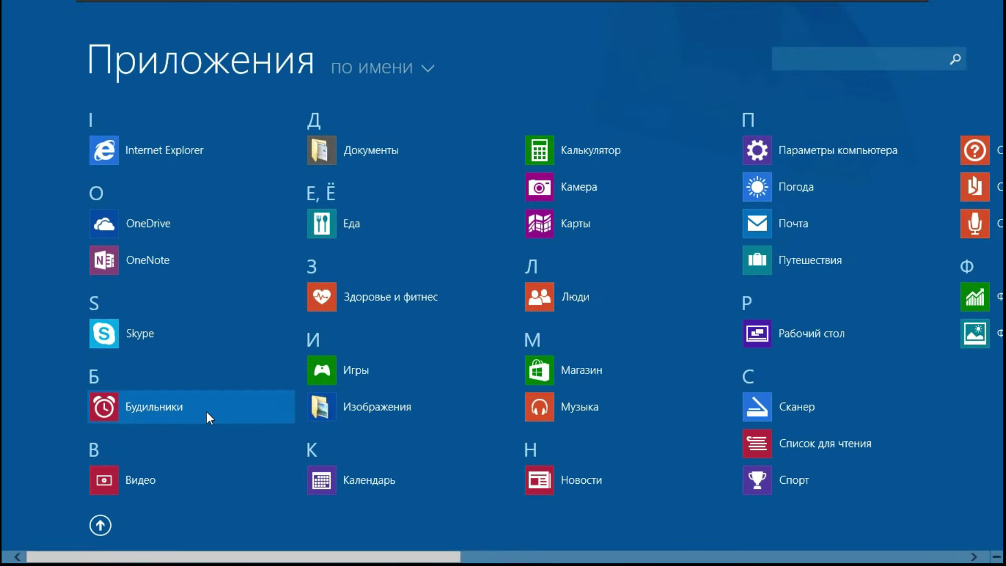
scroll(209, 411, down, 10)
scroll(208, 411, up, 10)
click(421, 410)
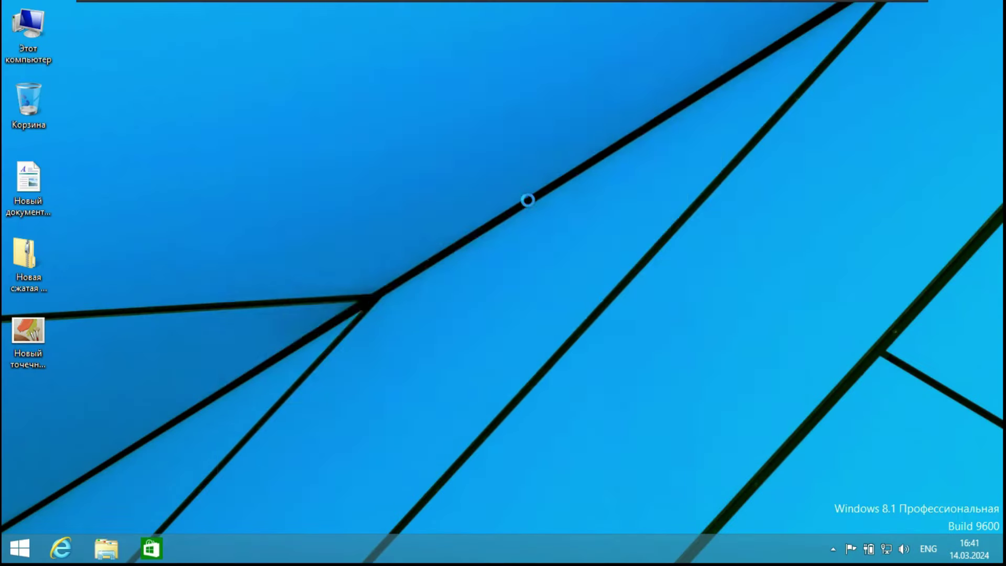
click(794, 60)
right_click(469, 196)
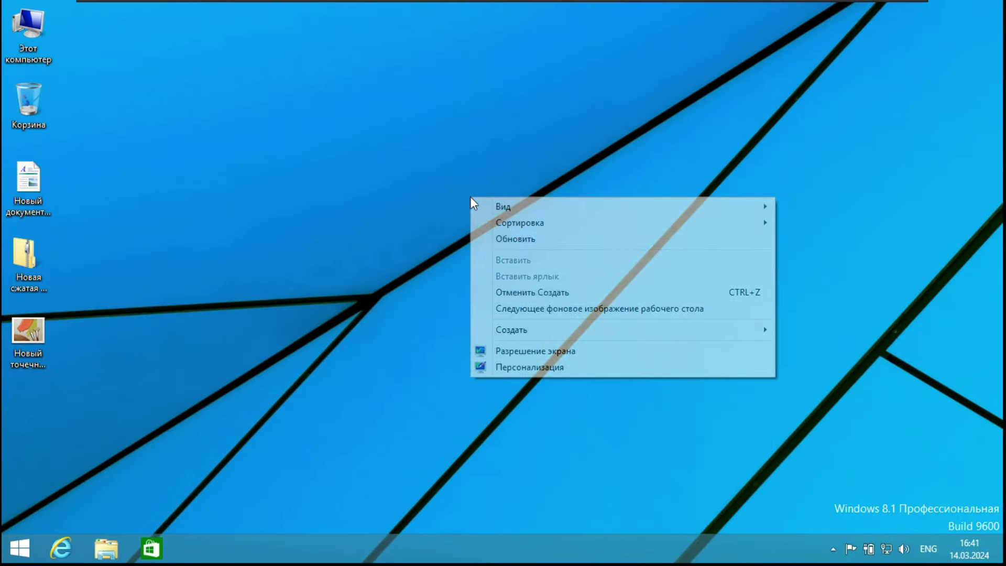
click(501, 235)
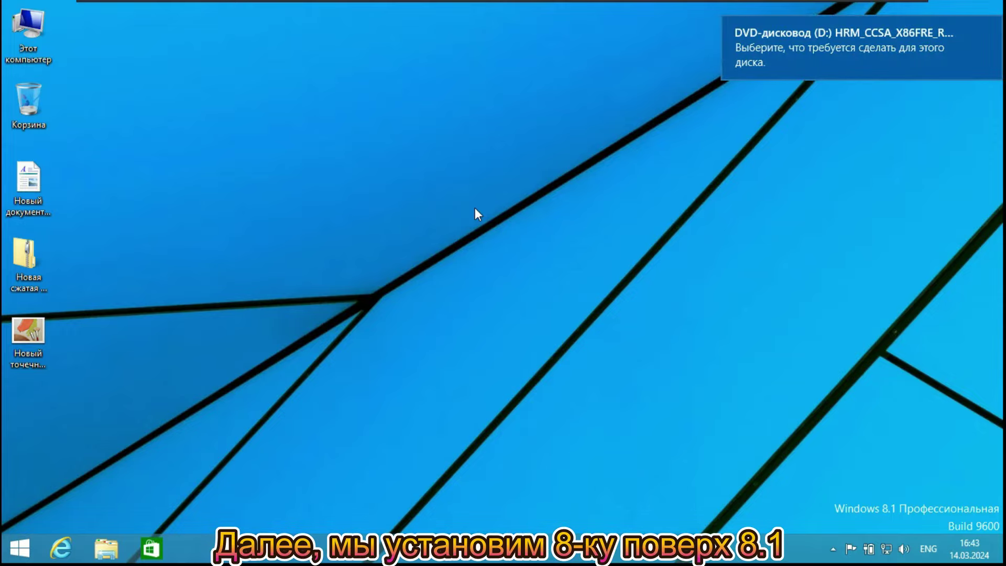
- Run setup.exe from the DVD in drive D: and allow it to make changes to the computer
click(856, 61)
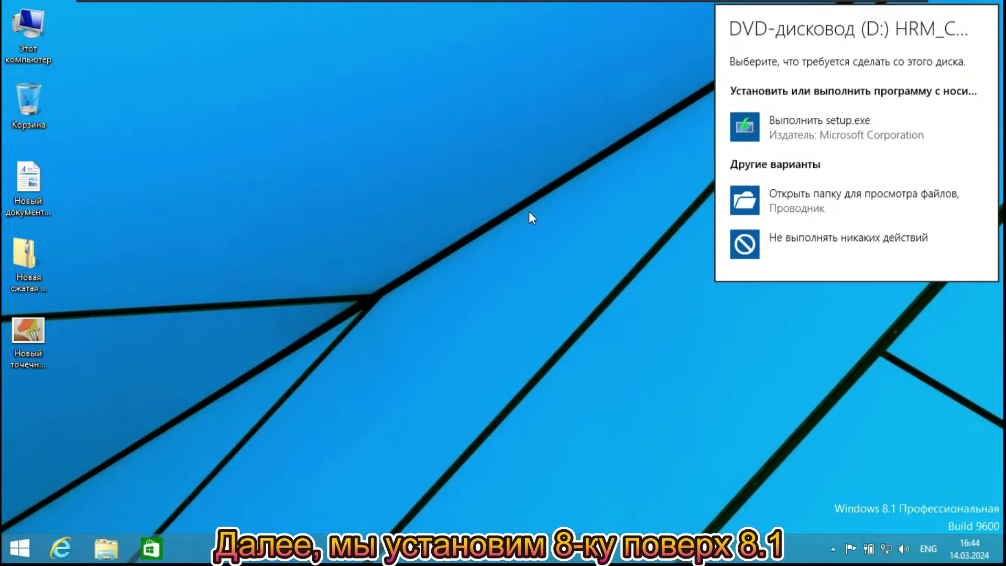
click(797, 124)
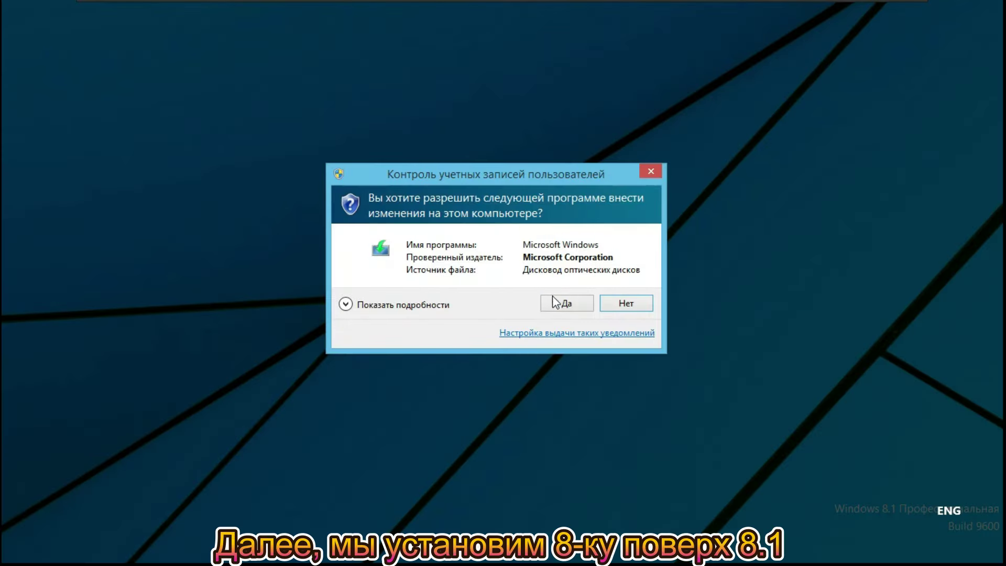
click(556, 300)
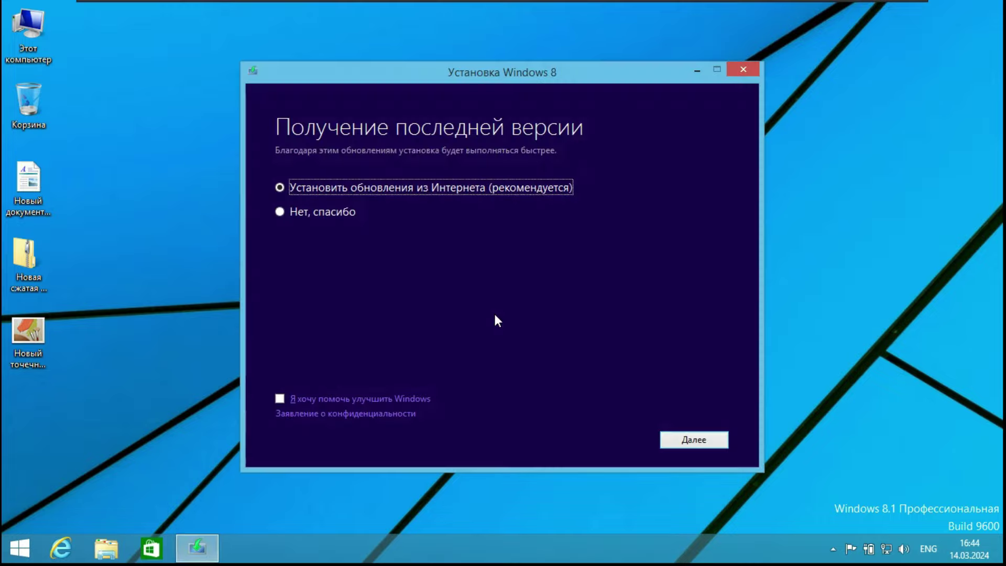
- Decline online updates in the Windows 8 setup and continue with Ничего не сохранять
key(Down)
click(711, 439)
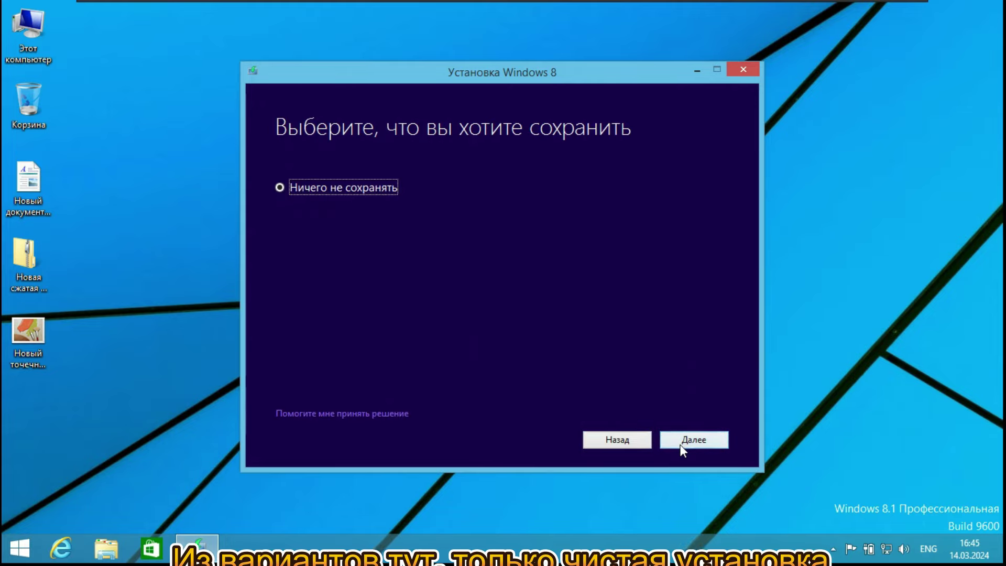
click(681, 442)
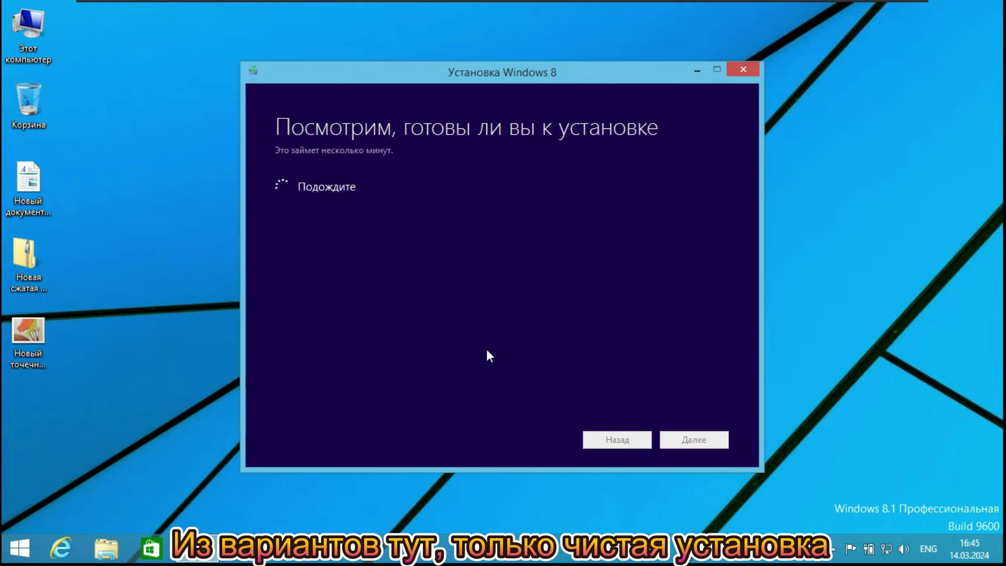
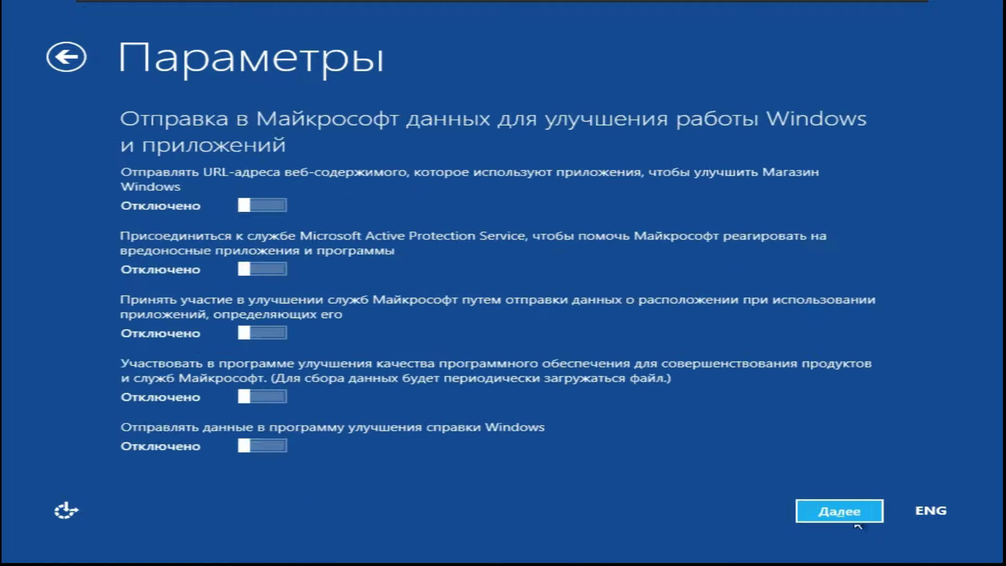
- Enter the user's name for the Windows 8 account and go to the desktop
text(Арт)
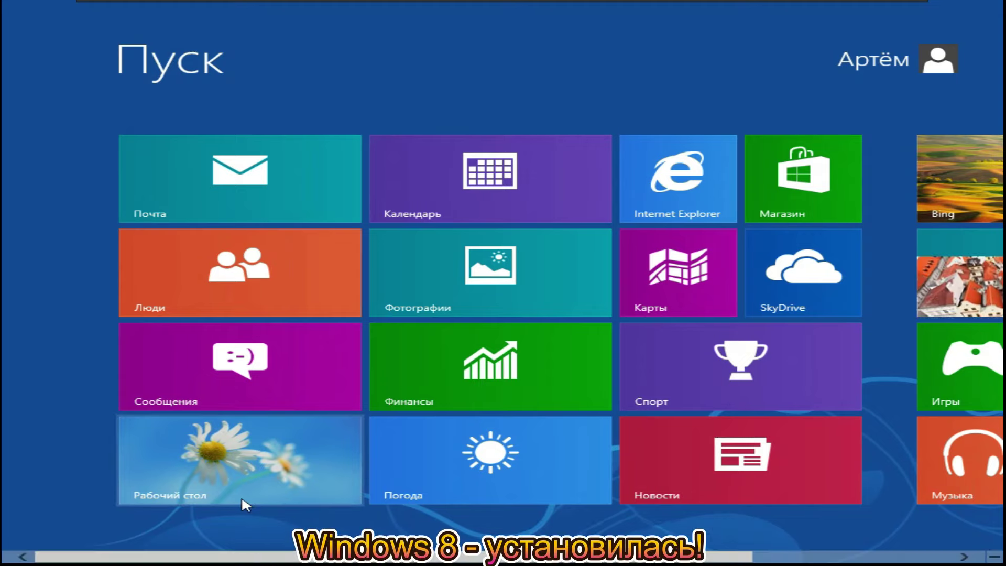
click(241, 500)
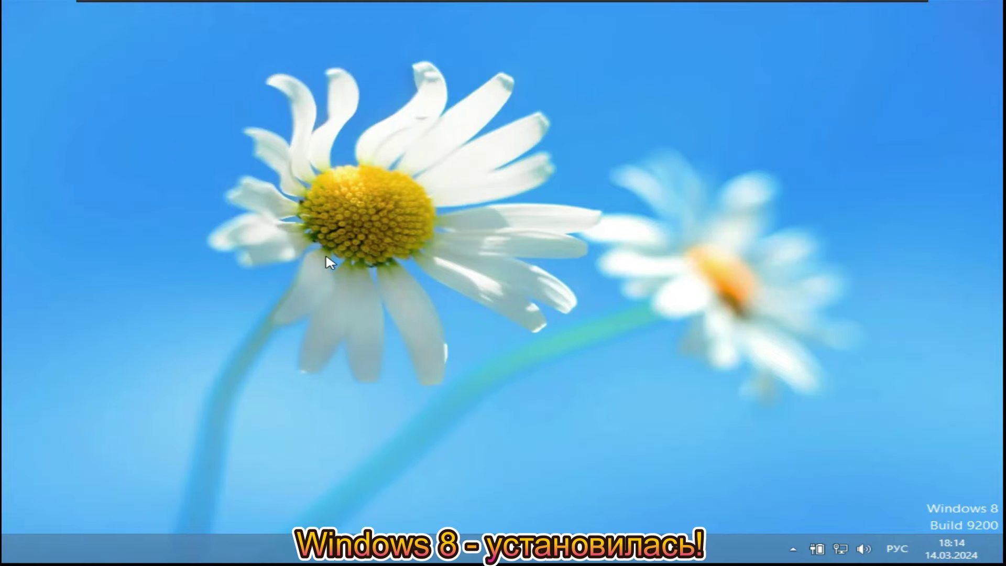
- Set the screen resolution to 1366 × 768 and keep the new display settings
right_click(388, 157)
click(481, 278)
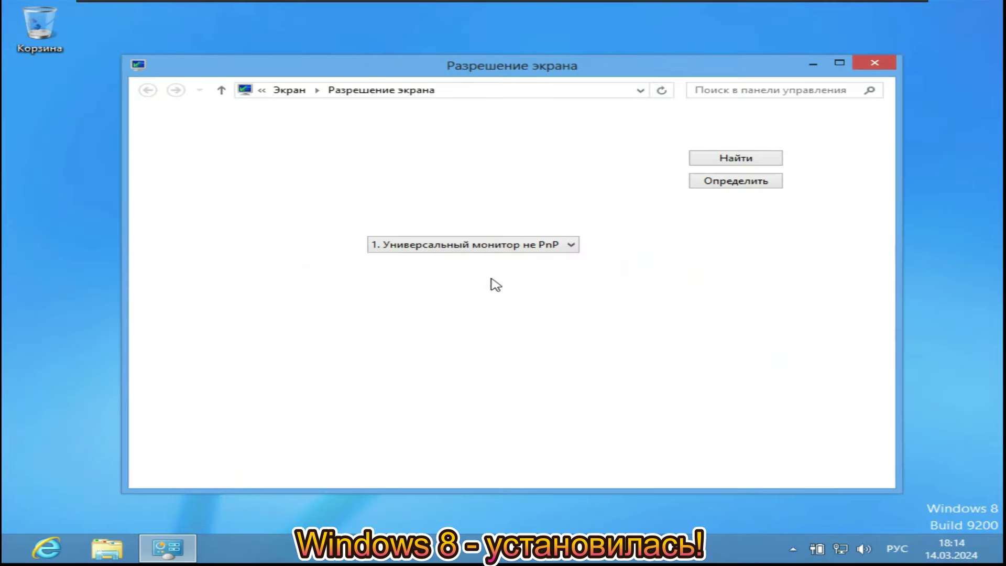
click(441, 273)
drag(390, 531, 391, 448)
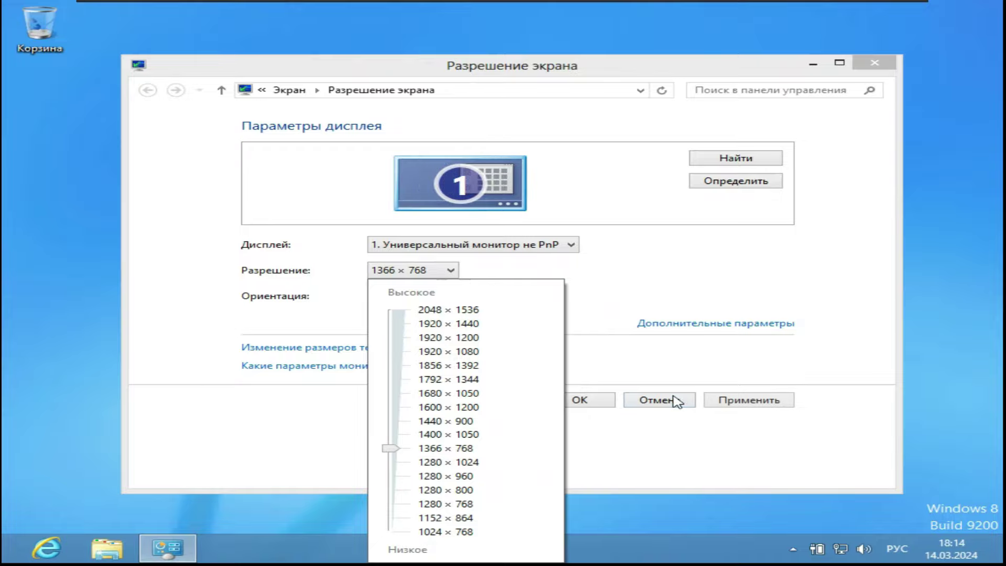
click(580, 400)
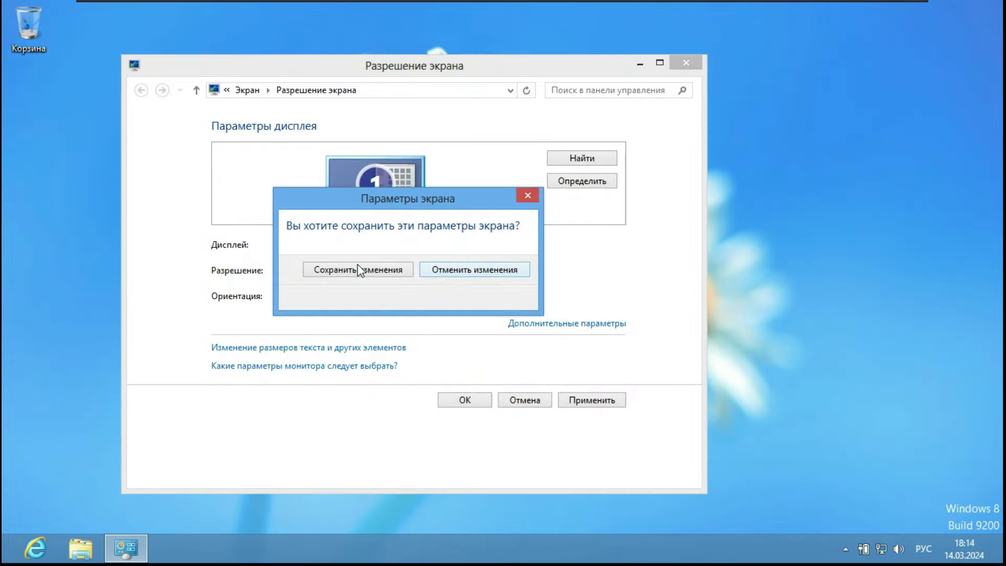
click(357, 268)
- Add the Компьютер icon to the desktop through the personalization settings and close their window
right_click(358, 121)
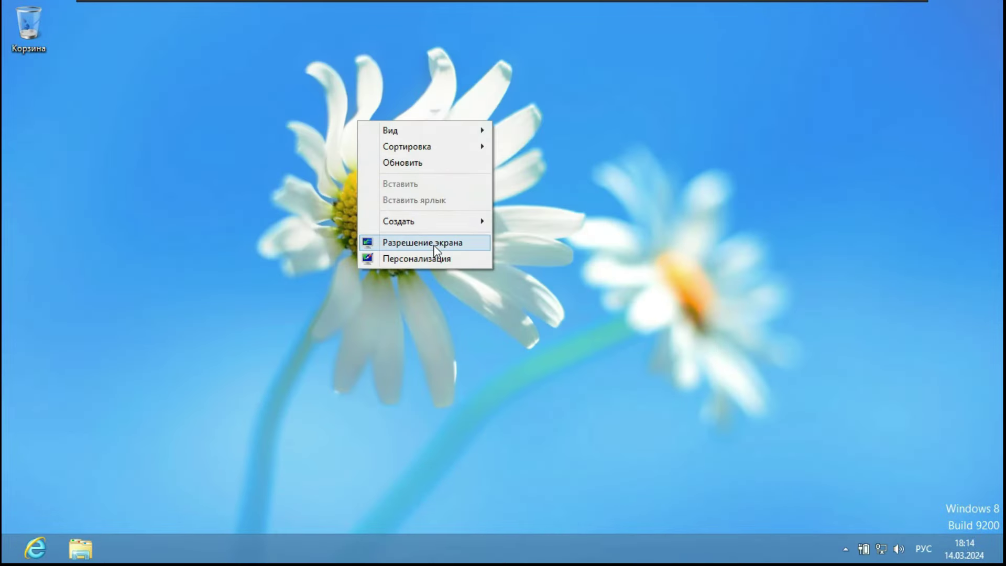
click(435, 258)
click(237, 173)
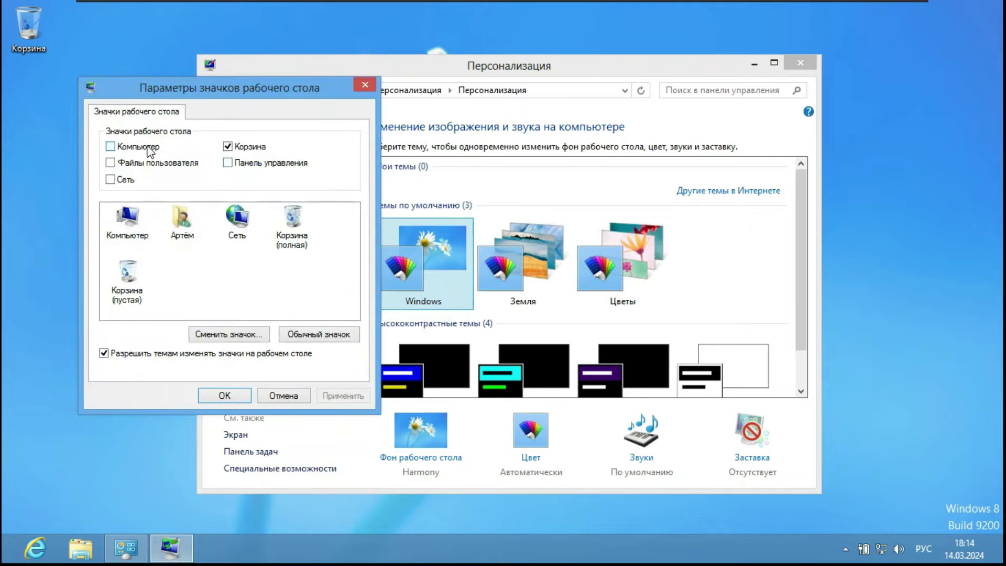
click(224, 395)
click(799, 62)
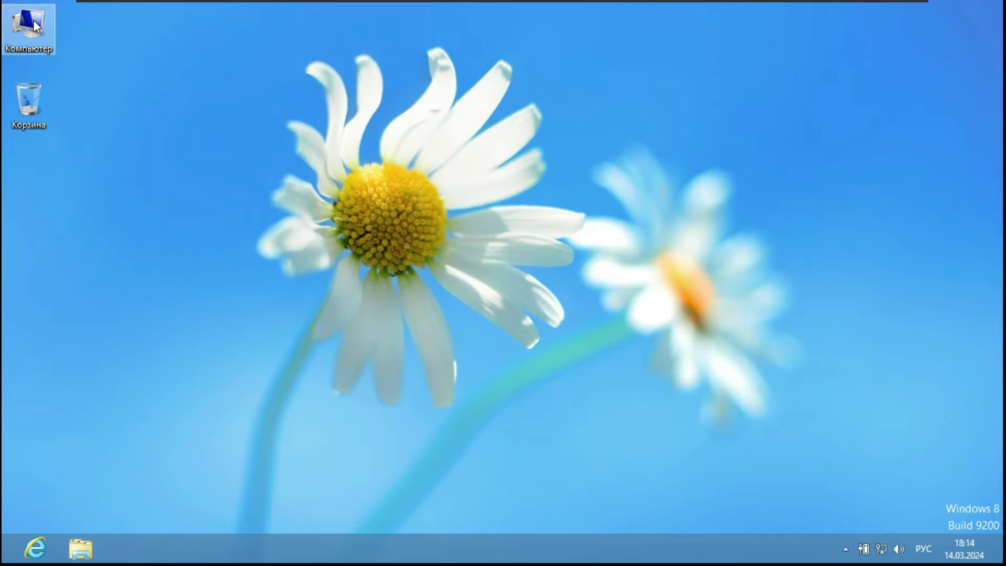
- Look into Пользователи on drive C:, then open the Тетрабарат folder on the same drive
key(super+e)
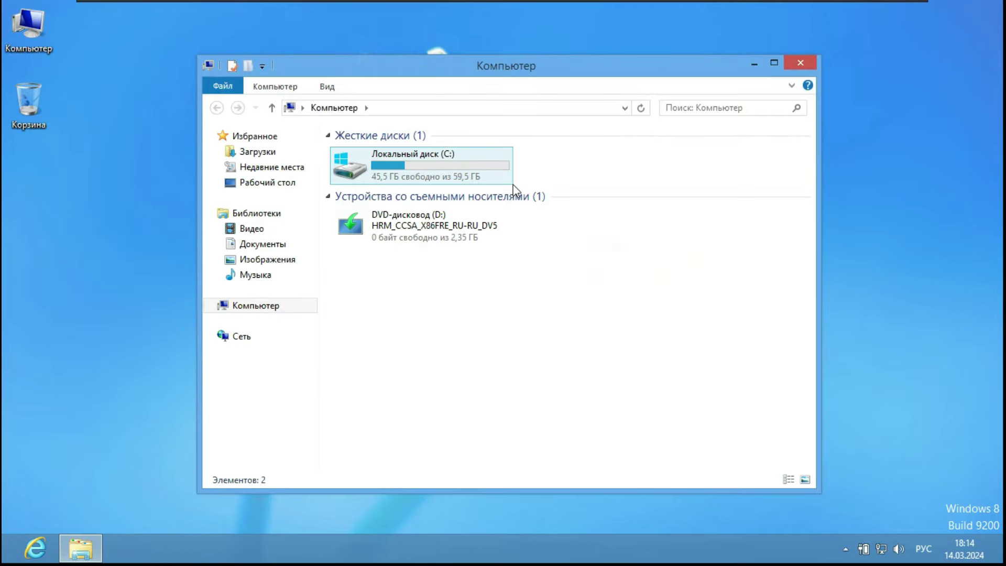
click(405, 181)
double_click(406, 181)
double_click(384, 227)
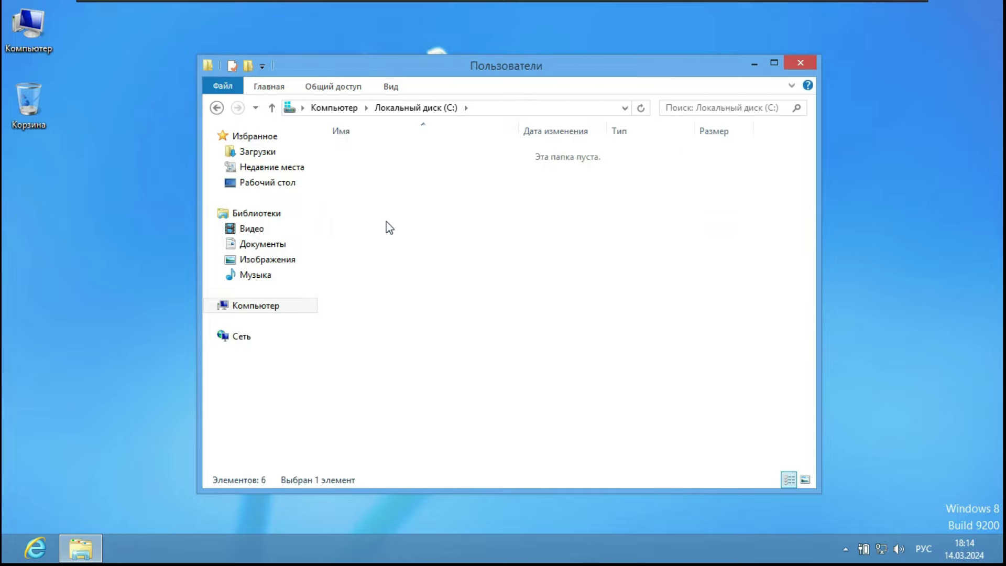
click(414, 108)
double_click(367, 231)
- Open the Безымянный picture in Paint, finish the letter С in the second row, and save on closing
click(366, 201)
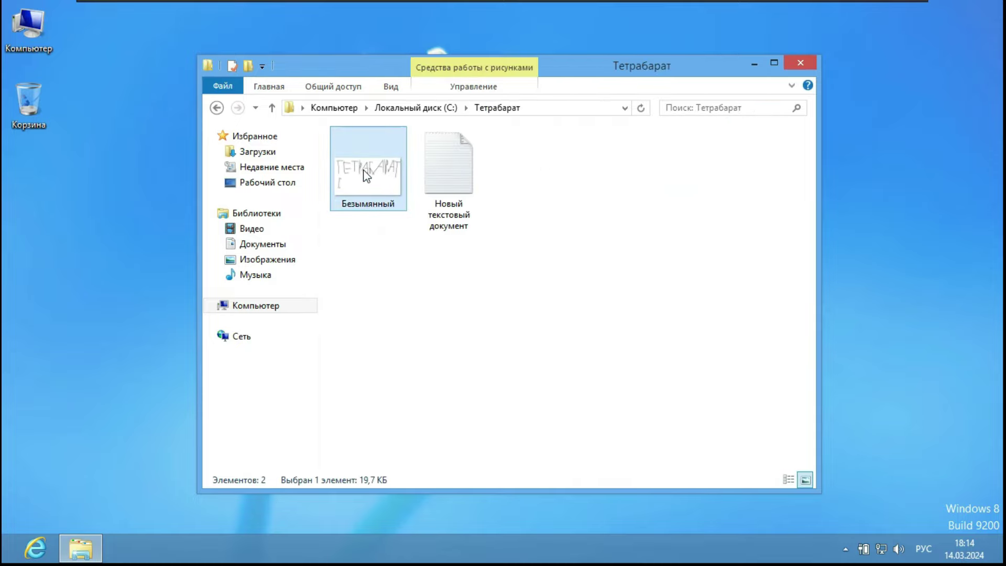
right_click(365, 175)
mouse_move(521, 300)
click(693, 303)
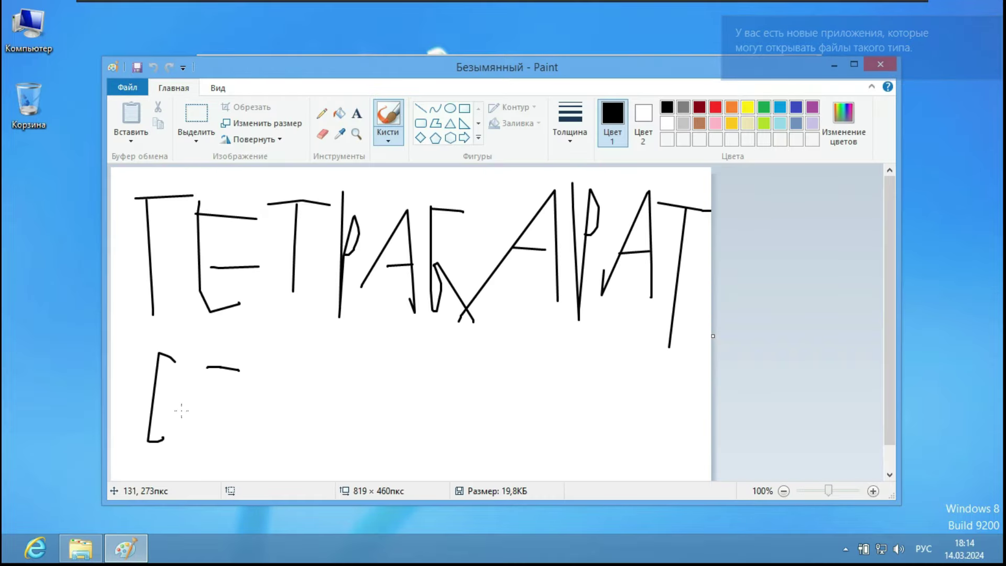
drag(181, 409, 227, 447)
click(881, 65)
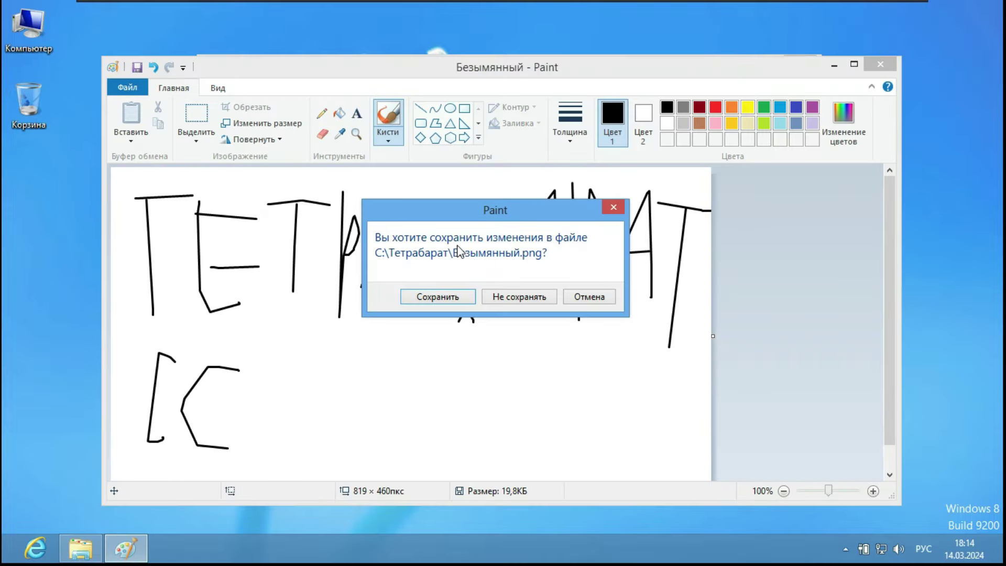
click(445, 294)
- Add a matching ok line for Windows 8 to Новый текстовый документ and save it on closing
right_click(447, 172)
click(495, 185)
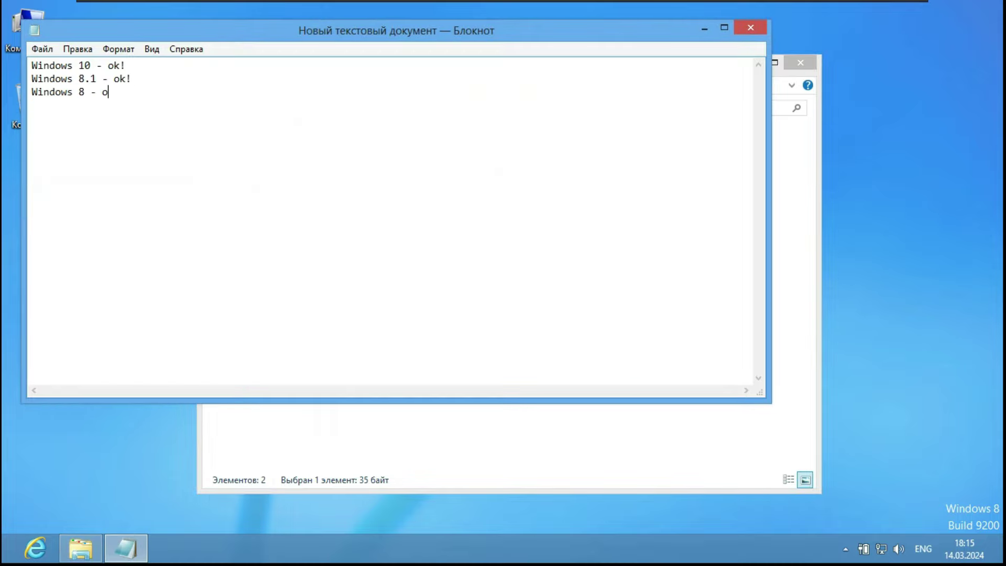
click(750, 27)
click(440, 287)
- Try to run three old applications, including regedit, from the Windows folder inside Windows.old
click(408, 109)
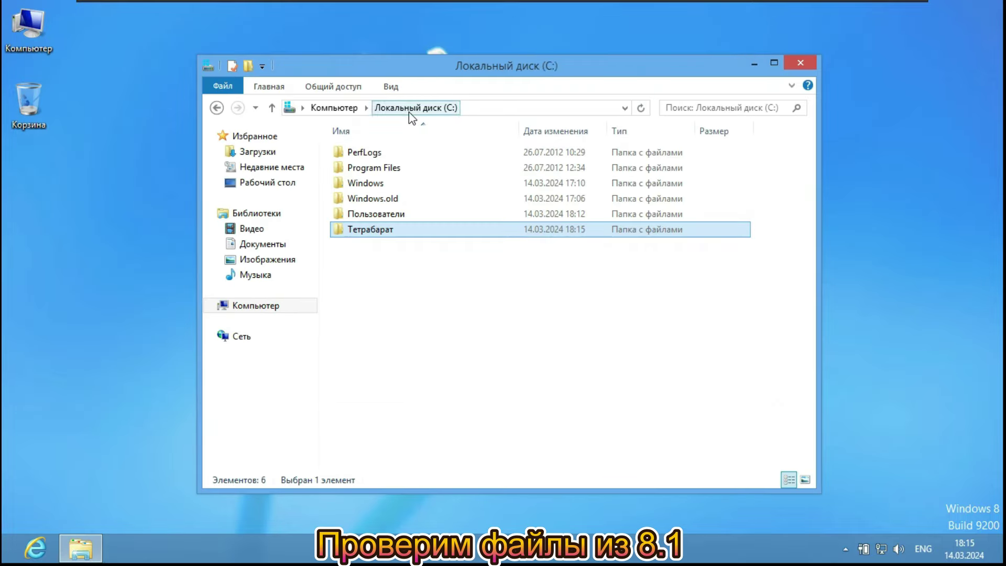
double_click(369, 198)
double_click(364, 183)
scroll(512, 249, down, 20)
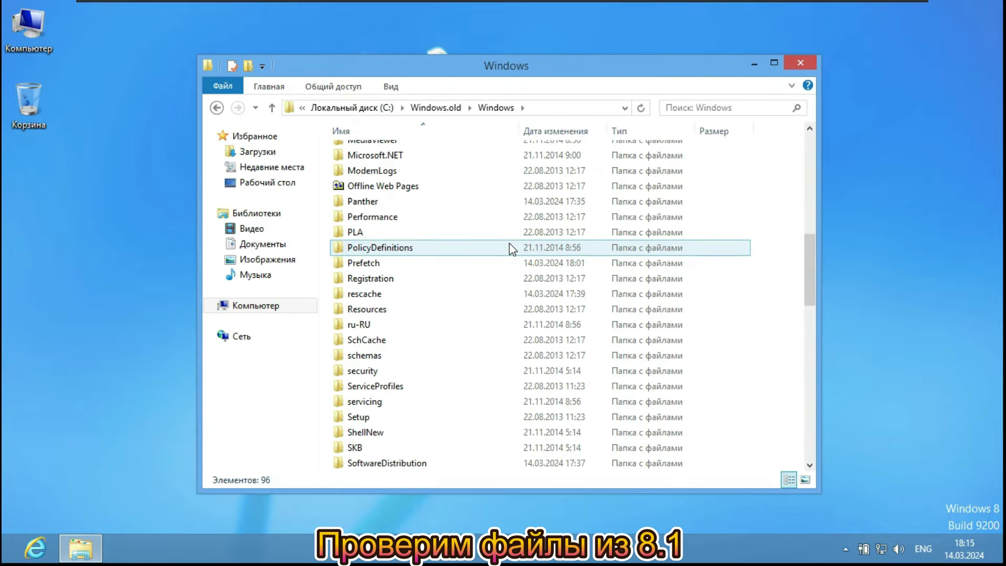
double_click(417, 251)
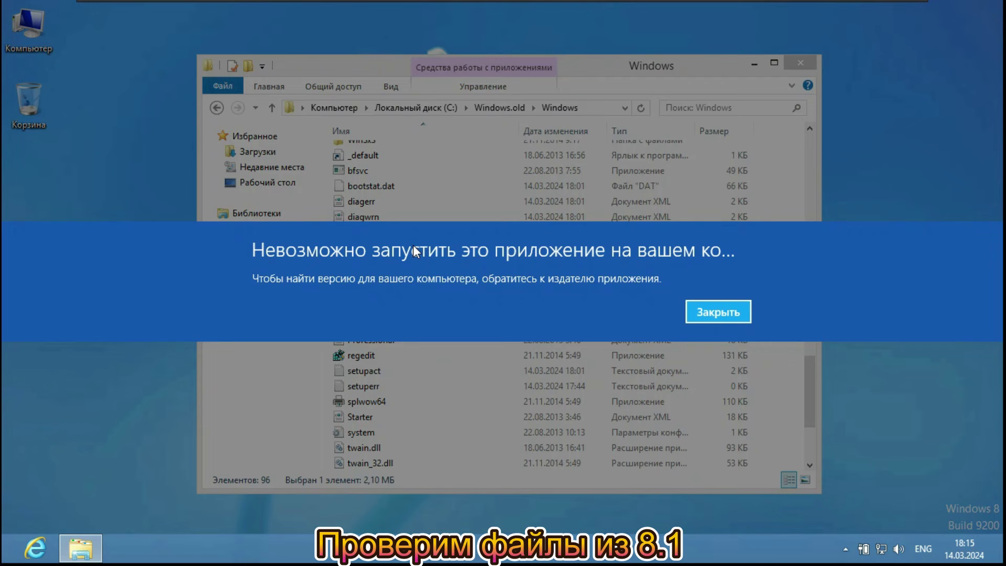
click(717, 312)
double_click(388, 280)
click(696, 314)
double_click(392, 356)
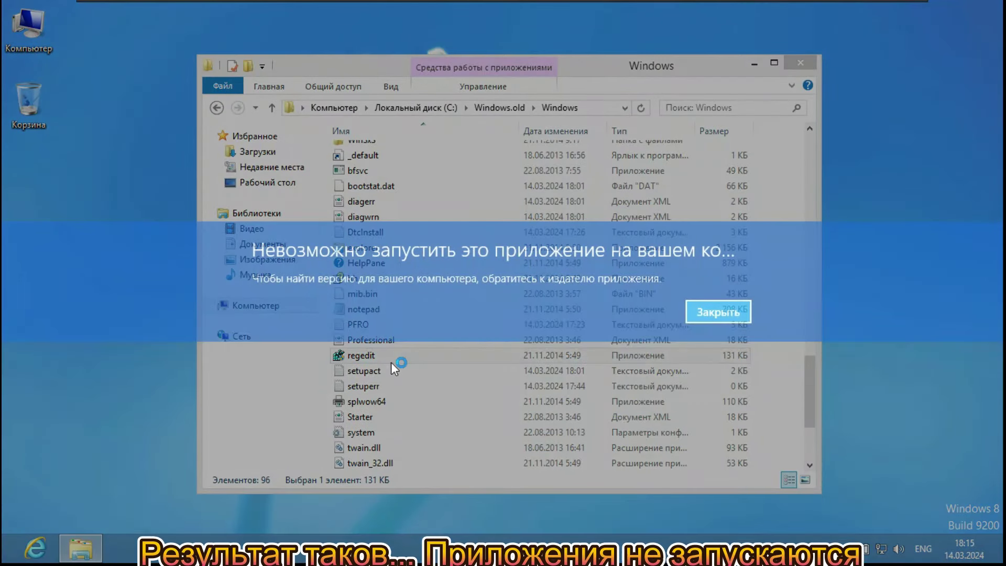
click(738, 315)
- Browse the old SystemResources folder down to Windows.UI.SettingsApp and its pris subfolder
scroll(403, 230, up, 7)
scroll(391, 253, up, 3)
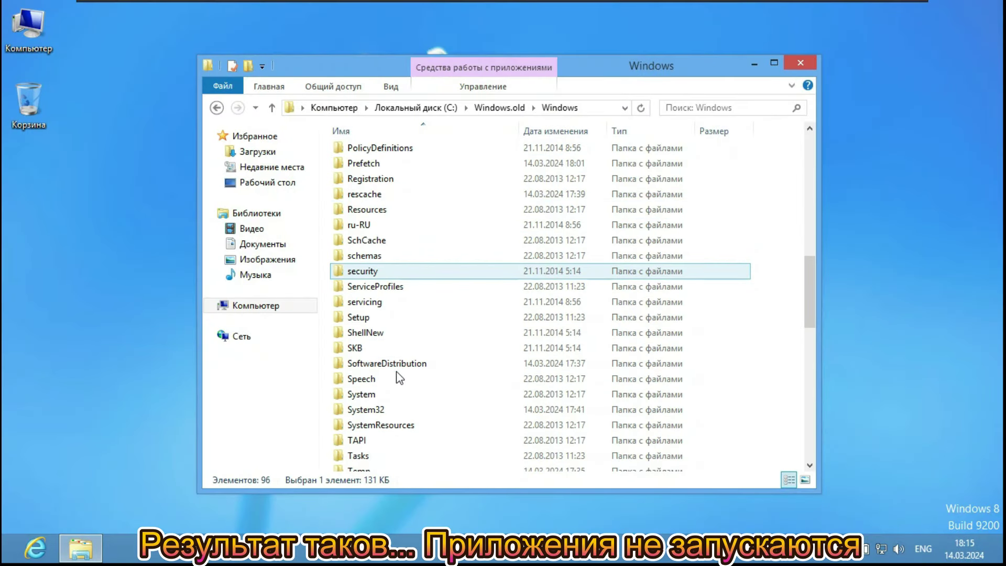
double_click(404, 422)
double_click(445, 209)
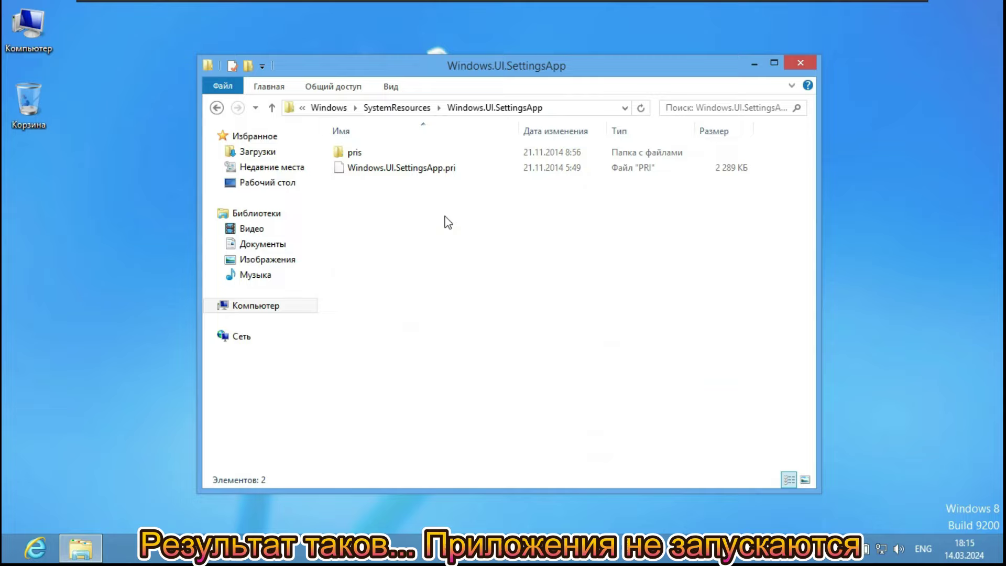
double_click(398, 153)
- Launch iexplore from Program Files\Internet Explorer inside the Windows.old folder
click(414, 110)
click(388, 109)
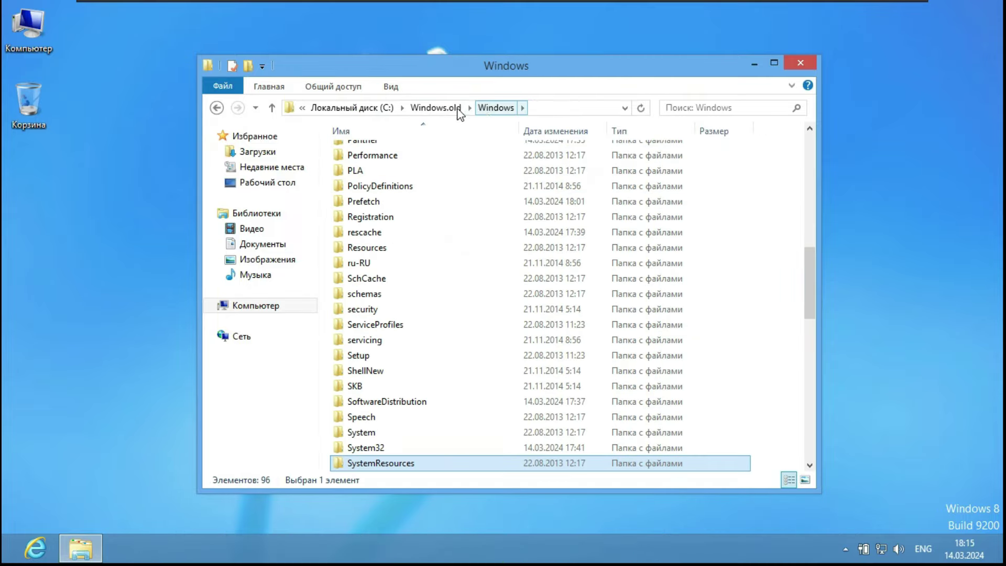
click(497, 107)
double_click(377, 168)
double_click(385, 183)
scroll(386, 191, down, 3)
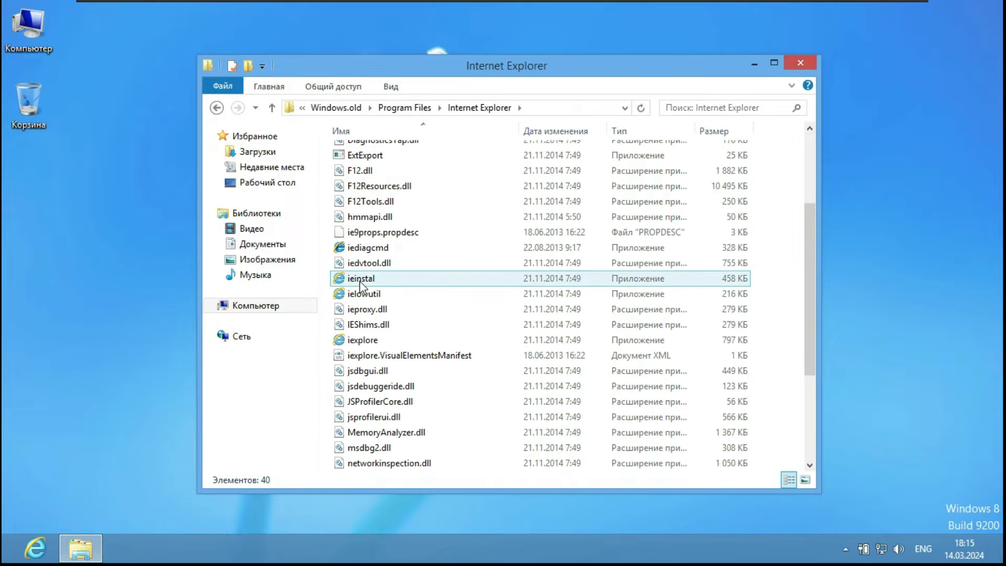
double_click(362, 339)
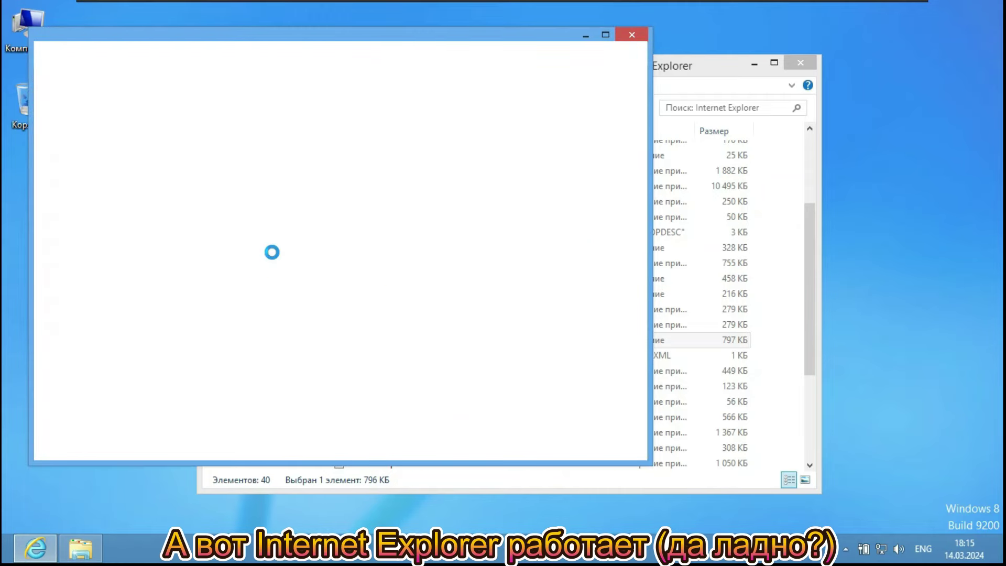
- Return from the old Internet Explorer folder to drive C: and check its Program Files folder
click(681, 68)
click(393, 107)
click(424, 107)
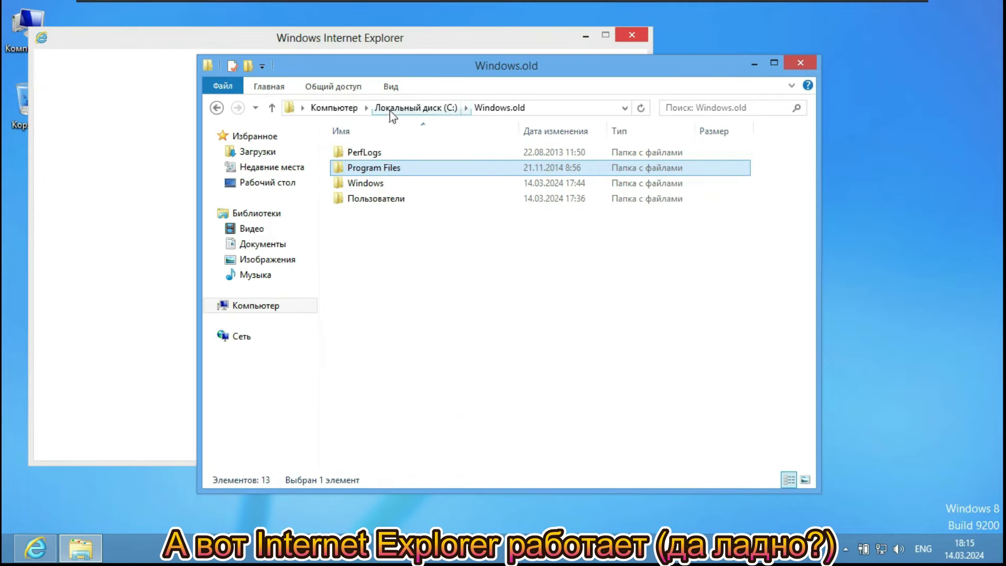
click(411, 108)
double_click(400, 167)
click(419, 108)
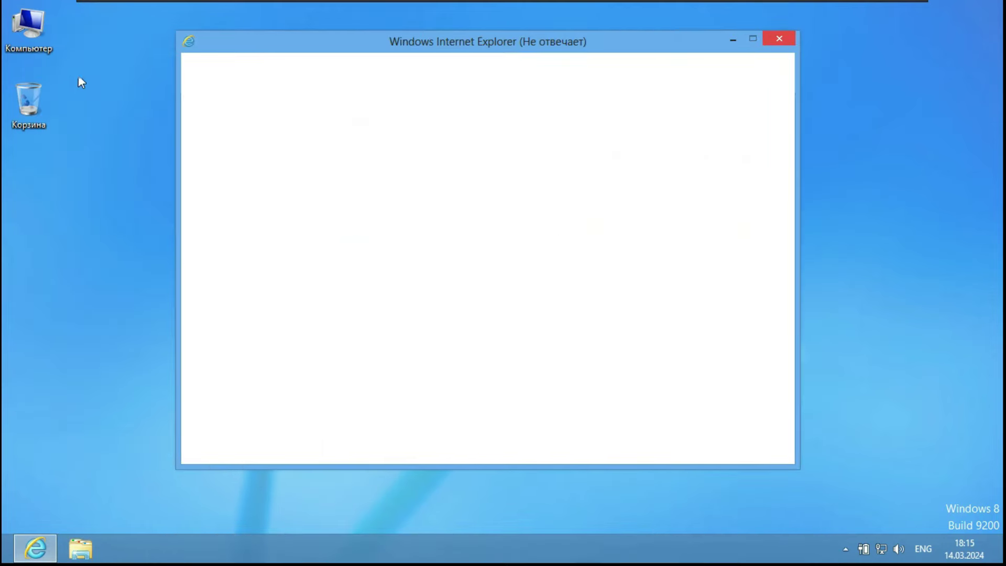
- Open the previous user's profile folder under Windows.old\Пользователи, allowing access to it
double_click(39, 44)
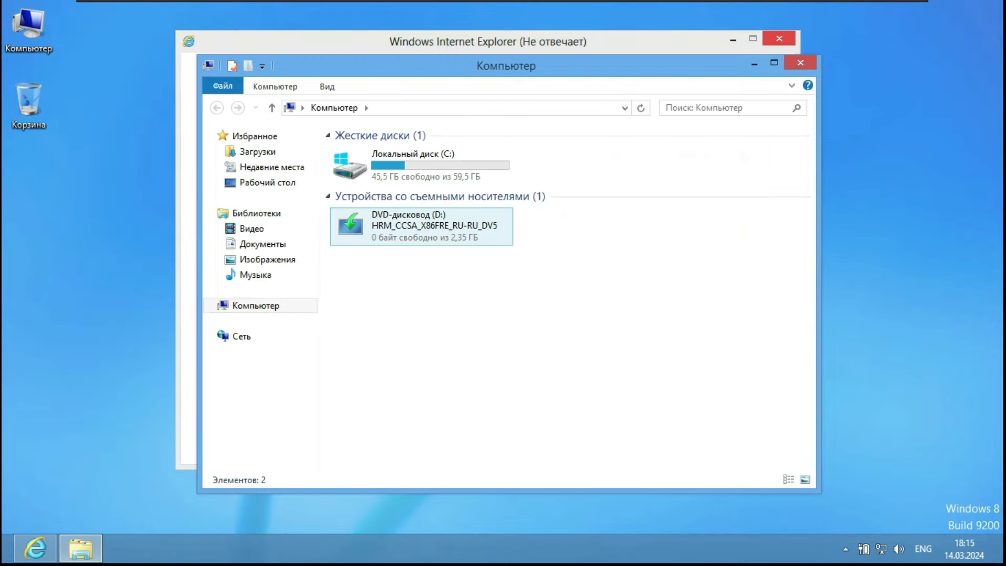
double_click(399, 158)
double_click(373, 198)
double_click(380, 198)
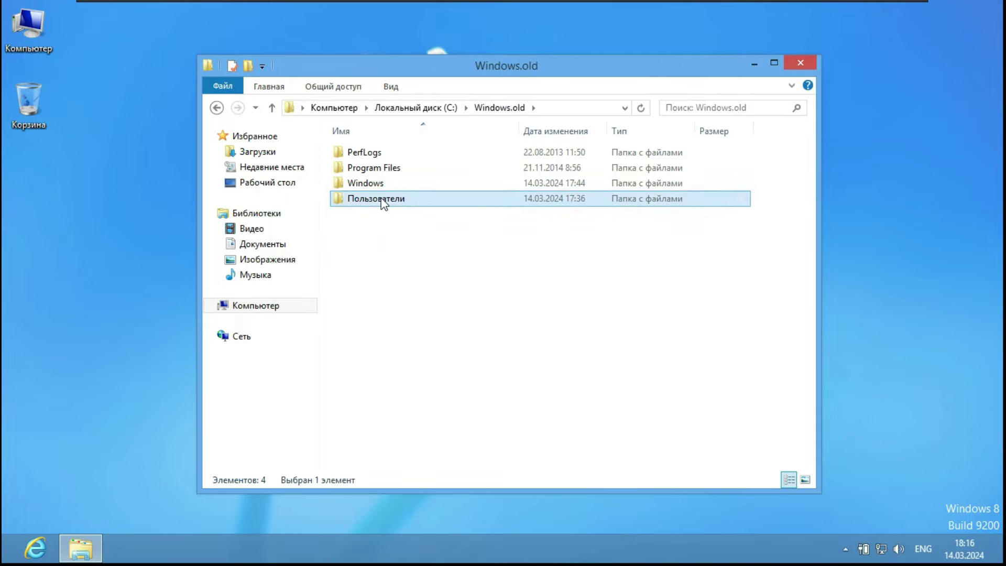
double_click(376, 153)
click(521, 292)
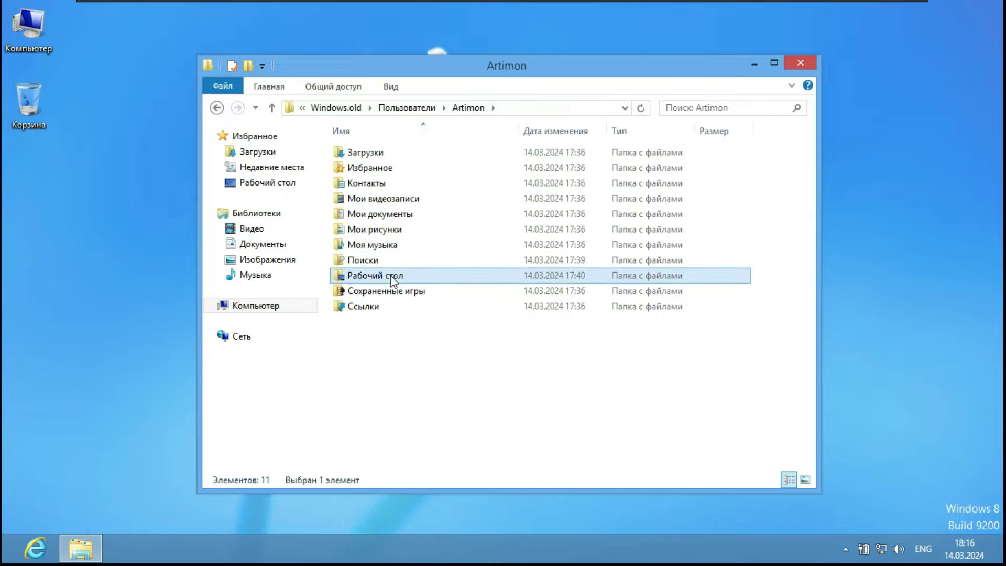
- Move the ZIP folder, RTF document and bitmap from the old profile's Рабочий стол to the current desktop, and close the folder window
double_click(384, 273)
drag(489, 254, 49, 216)
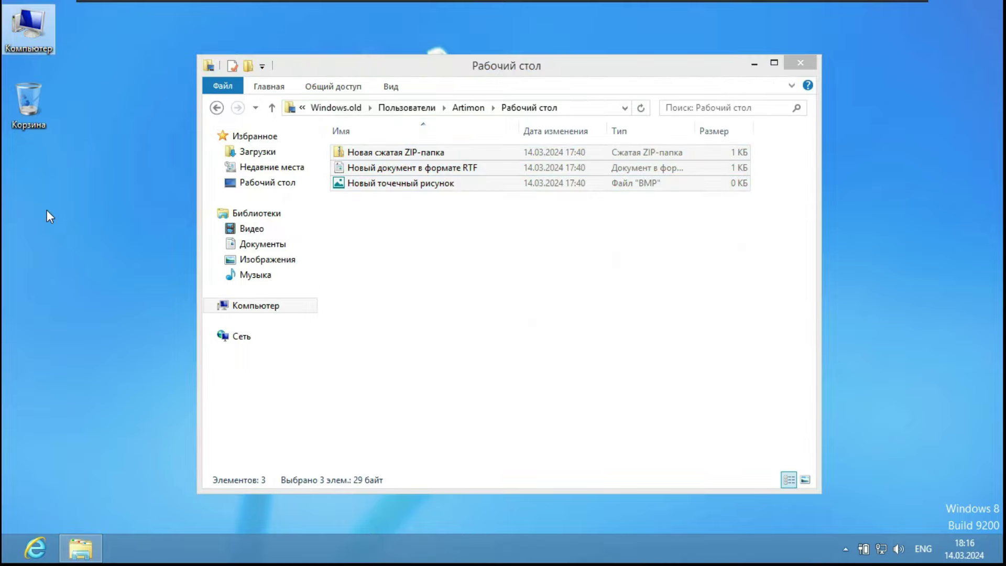
click(467, 107)
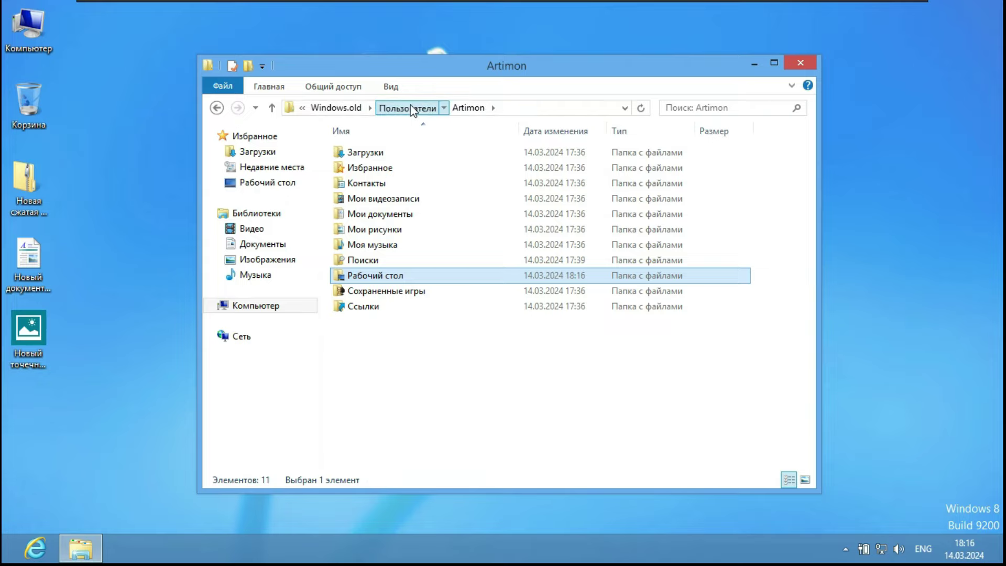
click(410, 108)
click(428, 108)
click(417, 107)
click(359, 109)
click(799, 64)
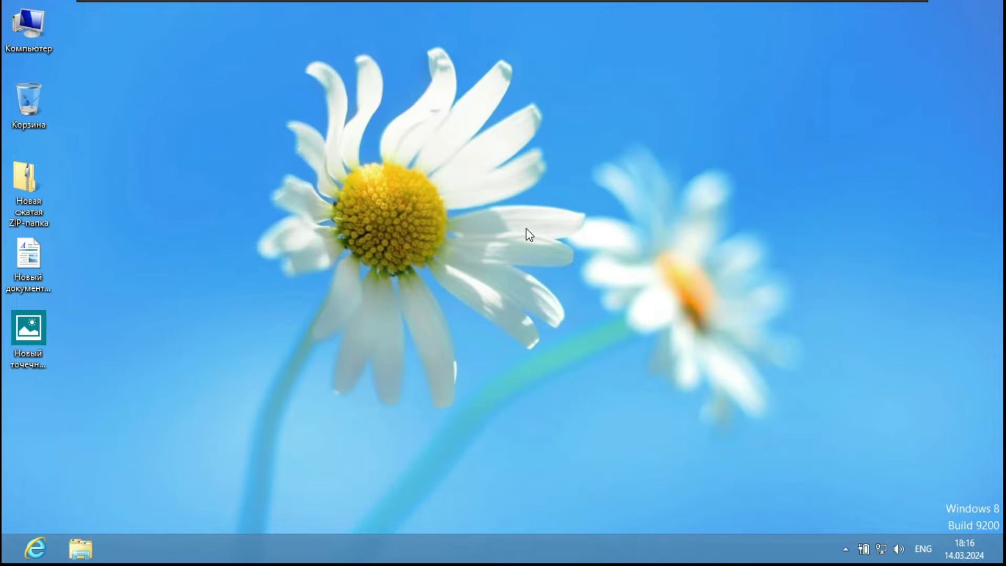
- Run winver to view the Windows version information, then close it
key(super+r)
text(w)
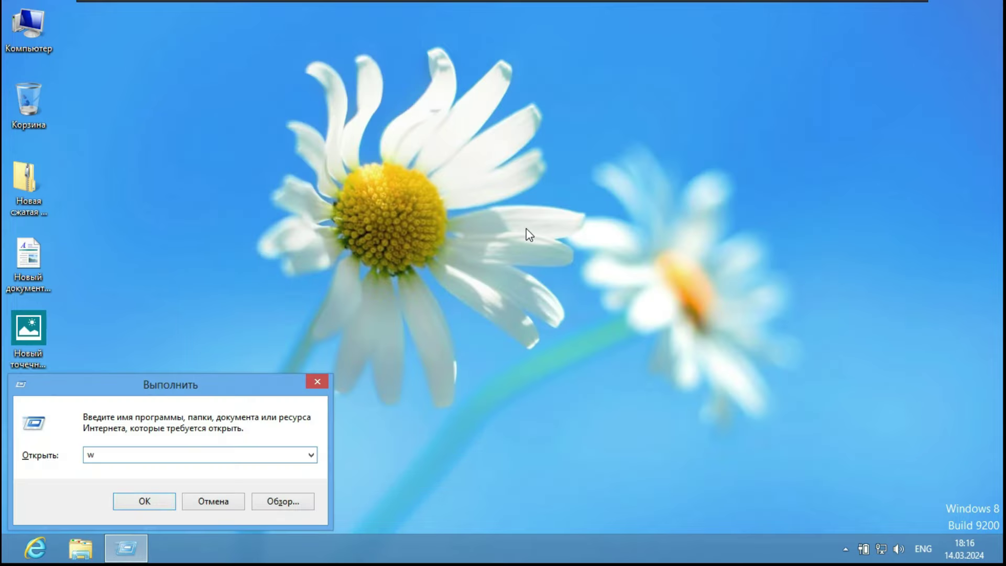
text(inver)
key(Return)
key(Return)
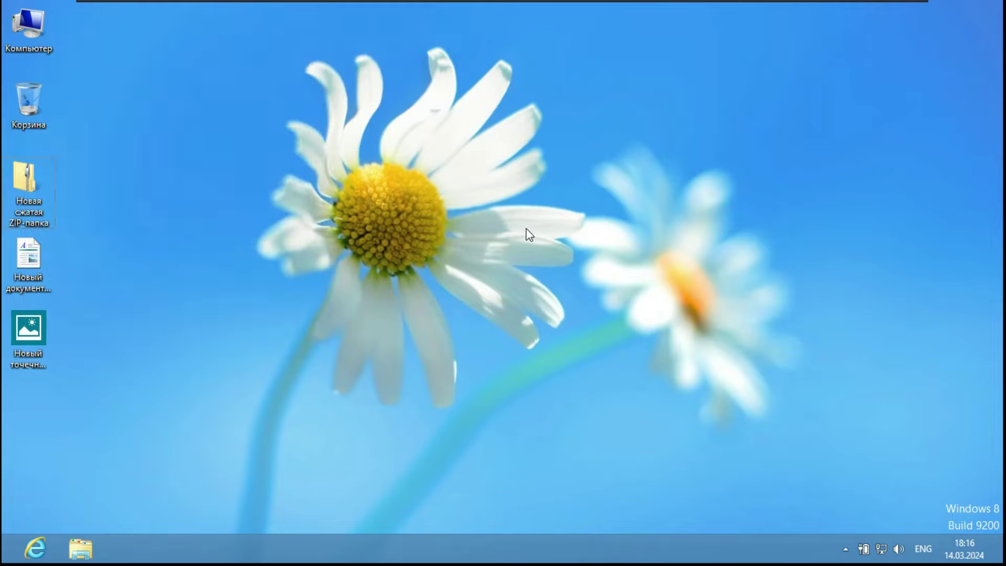
- Run calc, enter 65477 in the calculator, and close it
key(super+r)
text(calc)
key(Return)
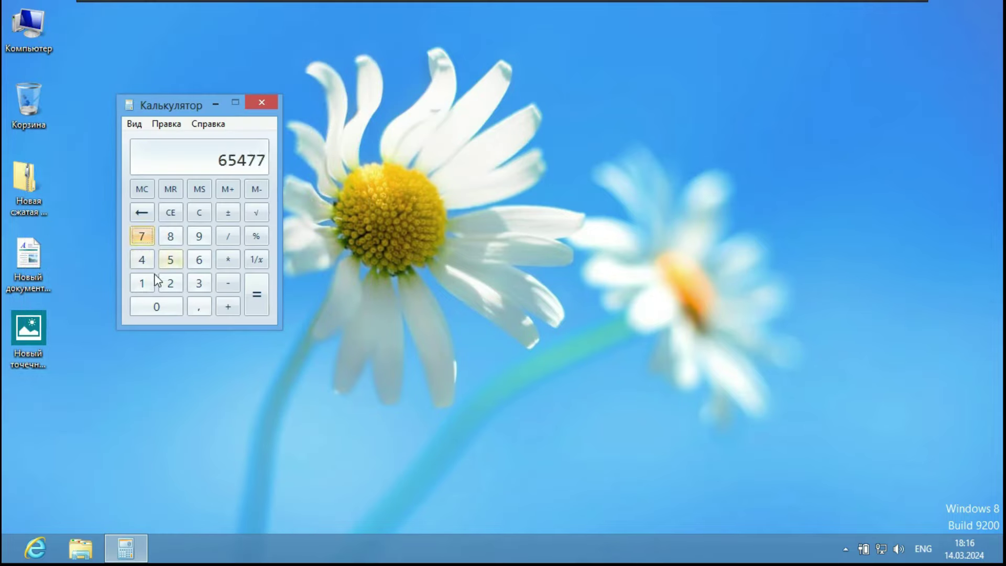
click(268, 105)
- Run notepad and write "Привет, как дела?" in the empty document
key(super+r)
text(no)
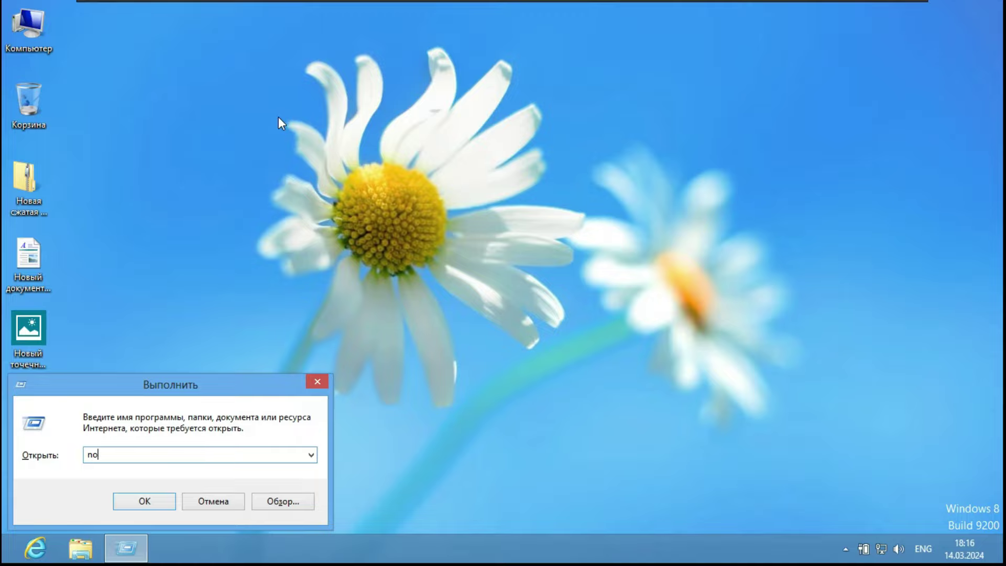
text(tepad)
key(Return)
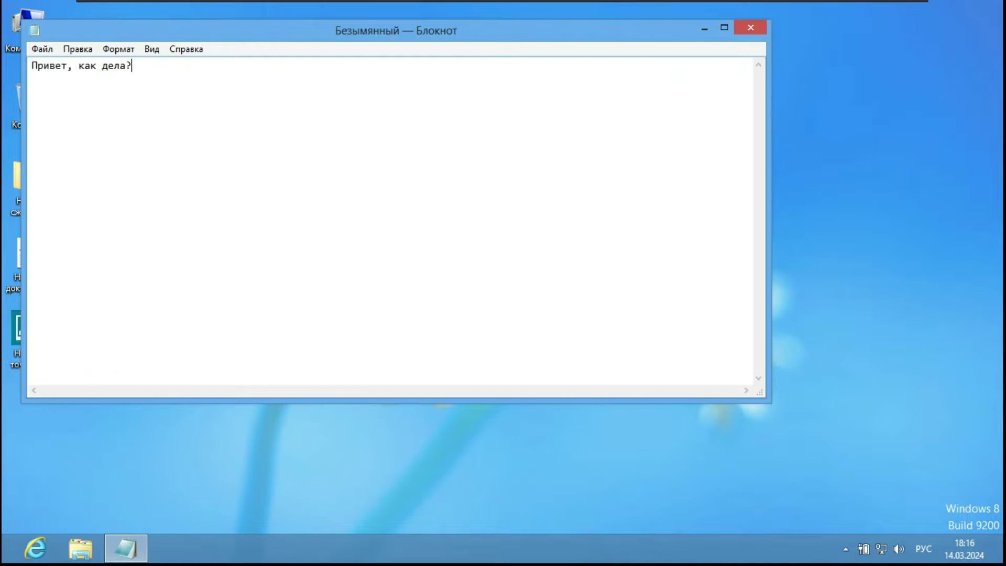
- Close the note and save it to Рабочий стол as Привет.txt with the file type Все файлы, then refresh the desktop
click(750, 28)
click(456, 284)
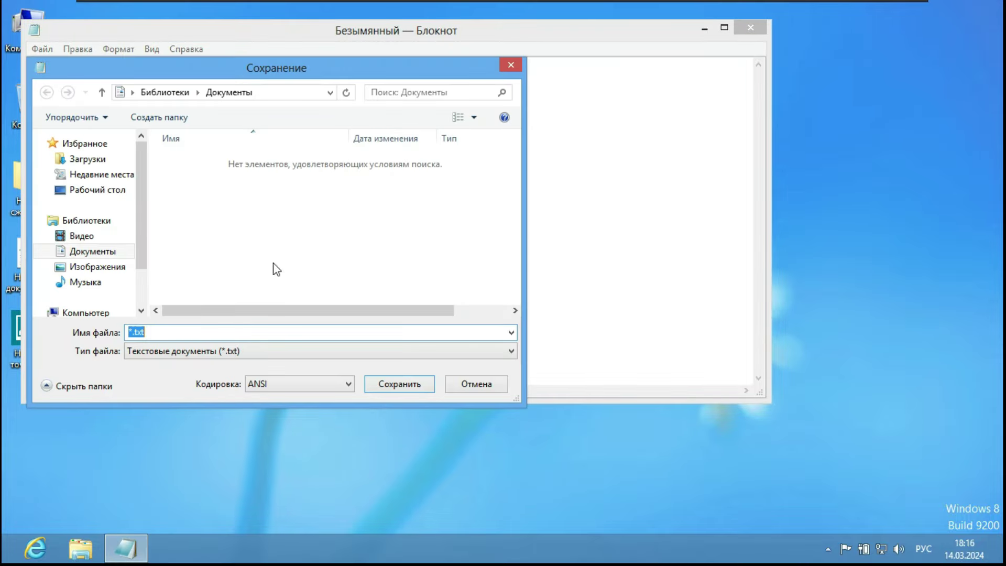
click(93, 191)
click(148, 351)
click(148, 372)
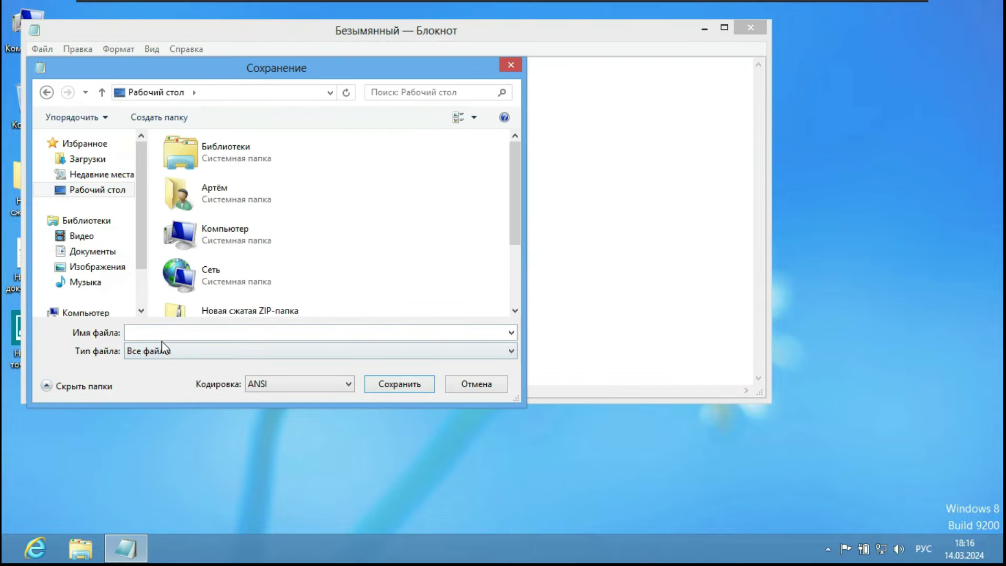
click(160, 335)
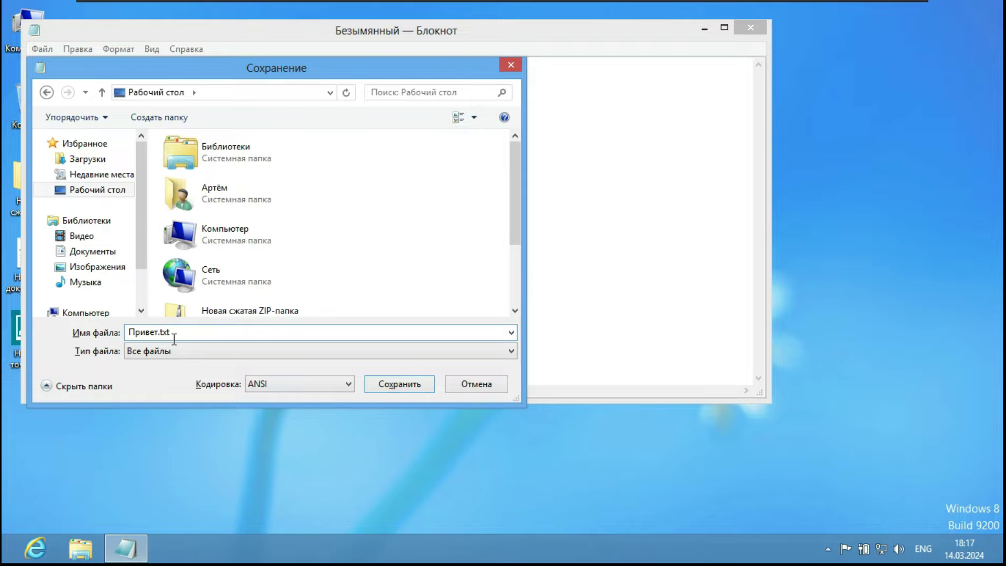
click(405, 387)
right_click(493, 104)
click(549, 147)
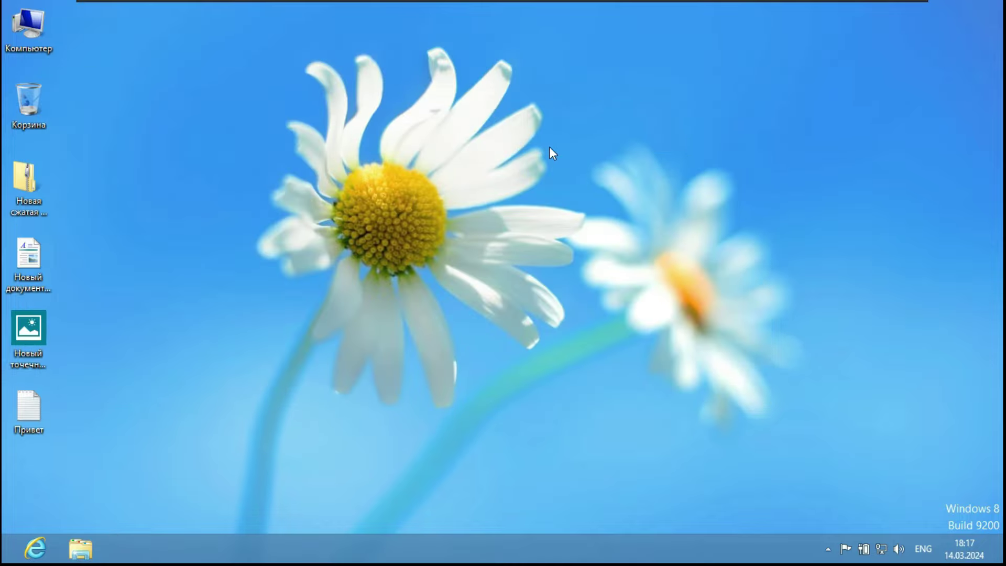
- Open Internet Explorer from the Start screen, decline its recommended security and compatibility settings, and go to google.com
key(super)
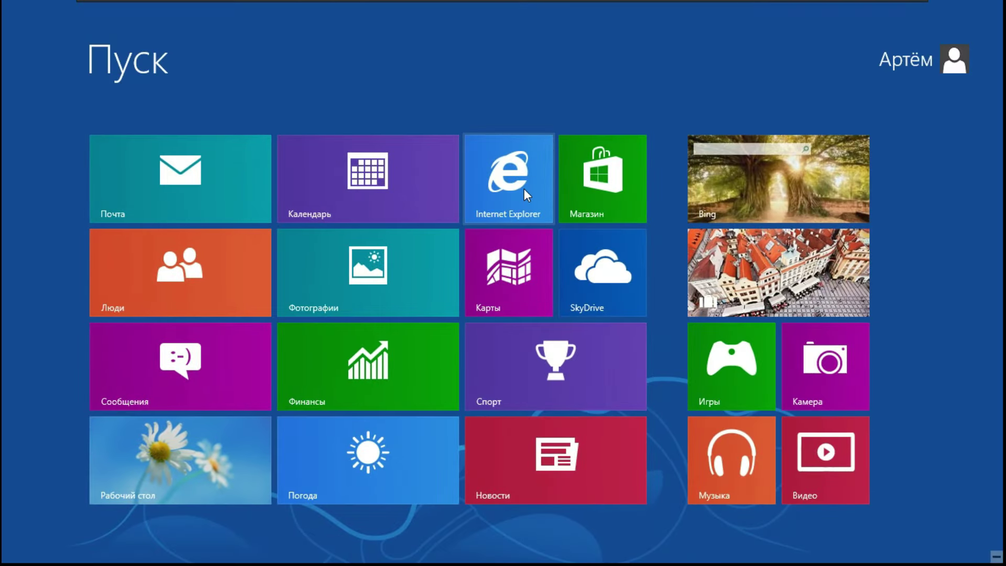
click(524, 189)
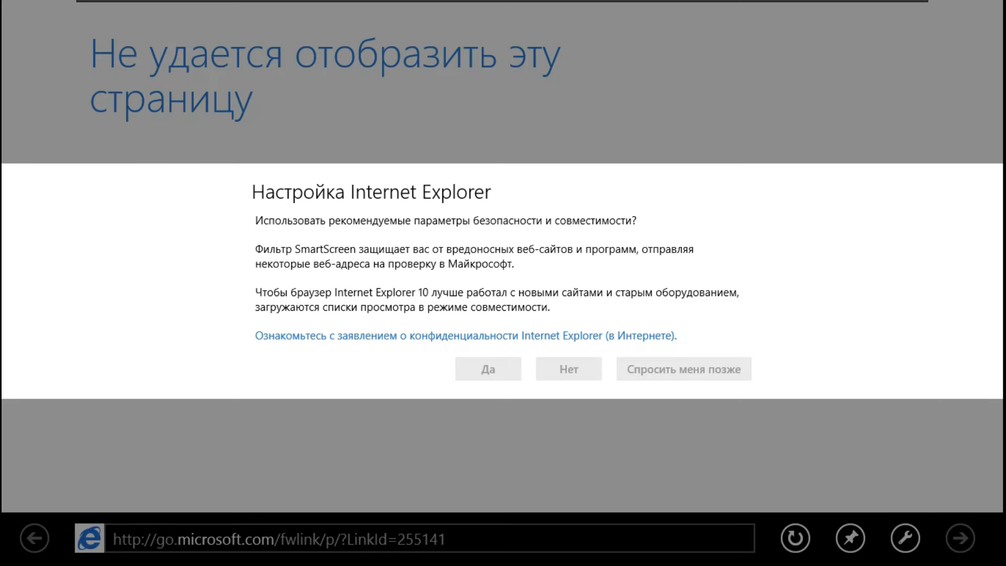
click(568, 369)
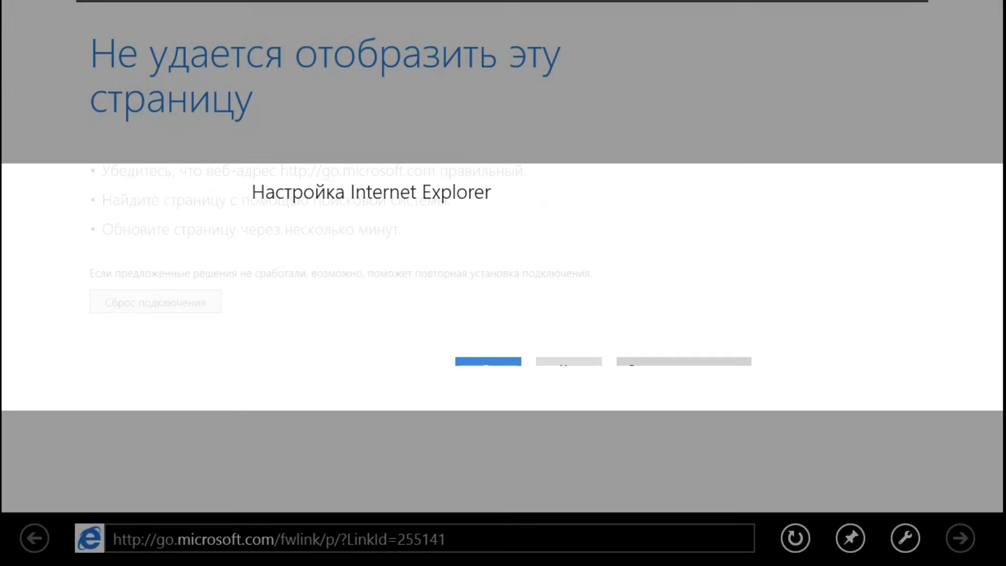
click(475, 534)
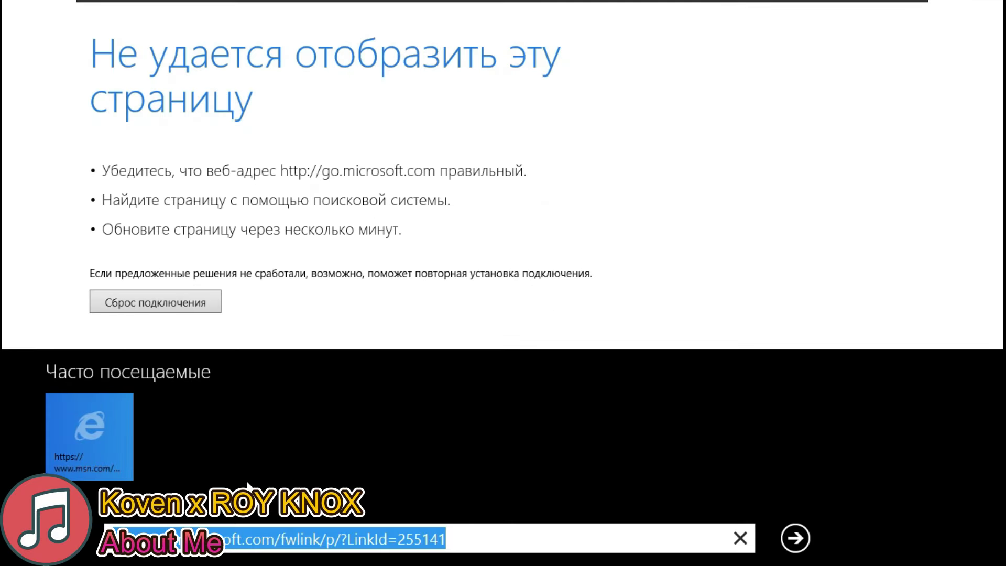
text(google.com)
key(Return)
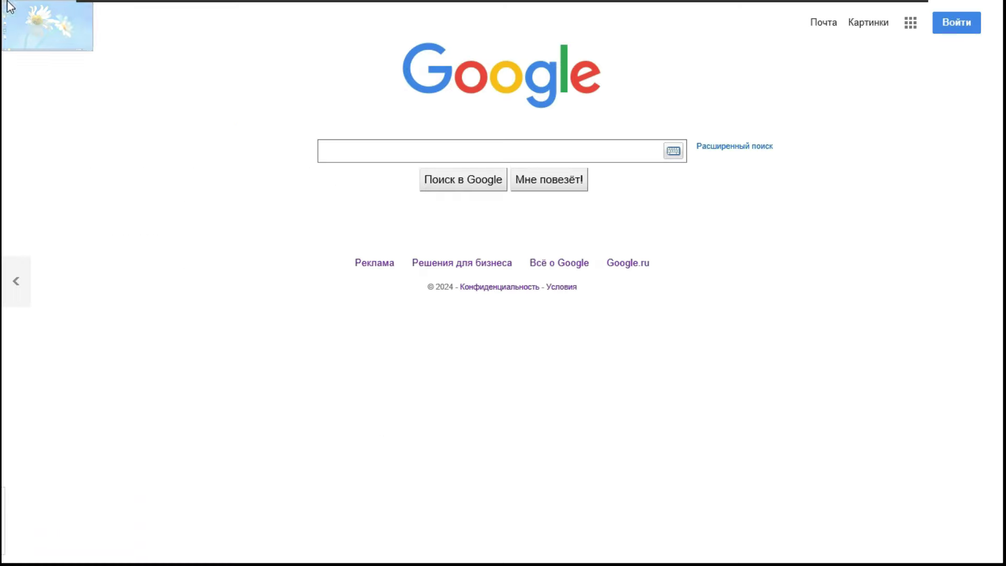
- Return to the desktop, run mspaint, and draw the word ПРИВЕТ across the canvas with the black brush
click(6, 7)
key(super+r)
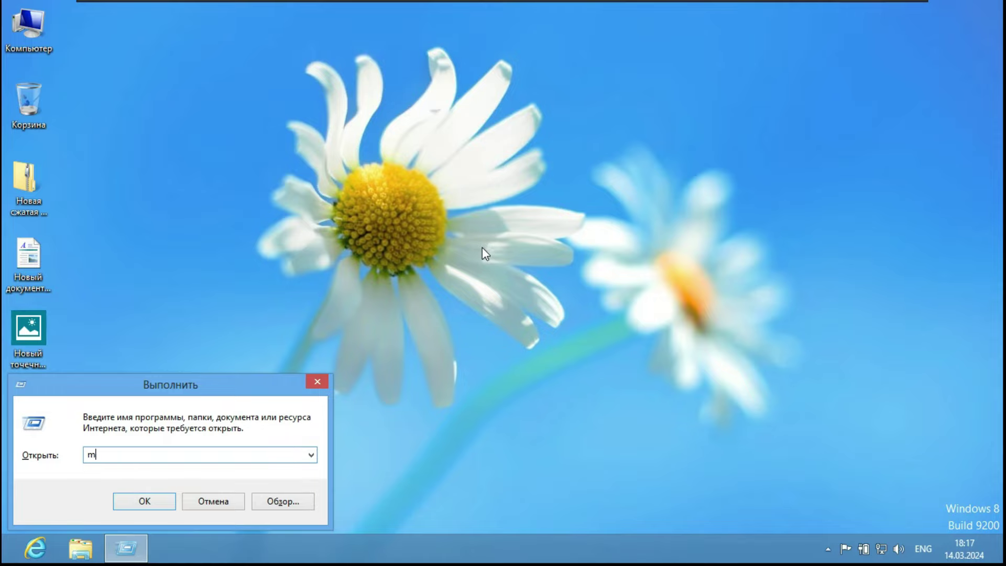
text(mspaint)
key(Return)
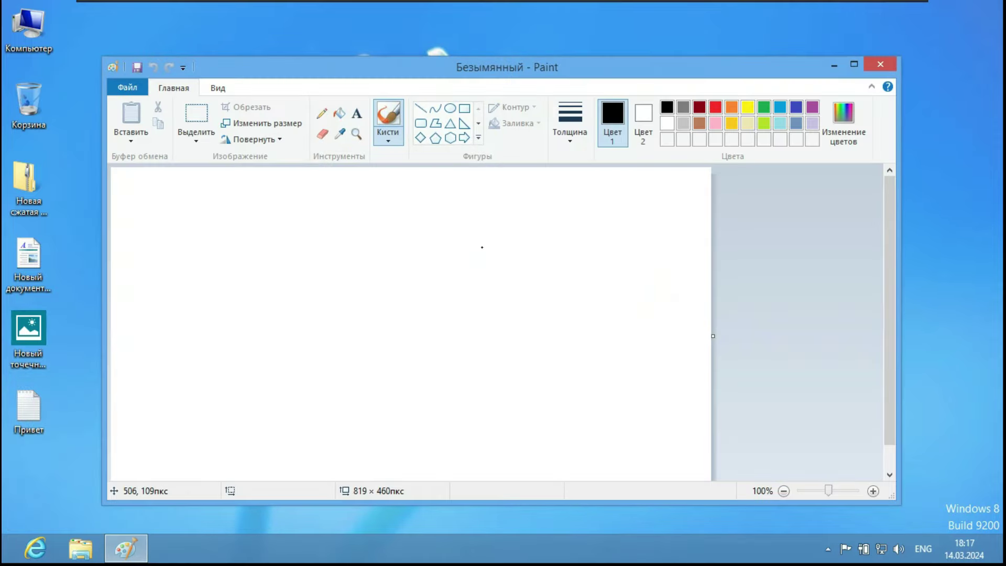
drag(150, 193, 189, 329)
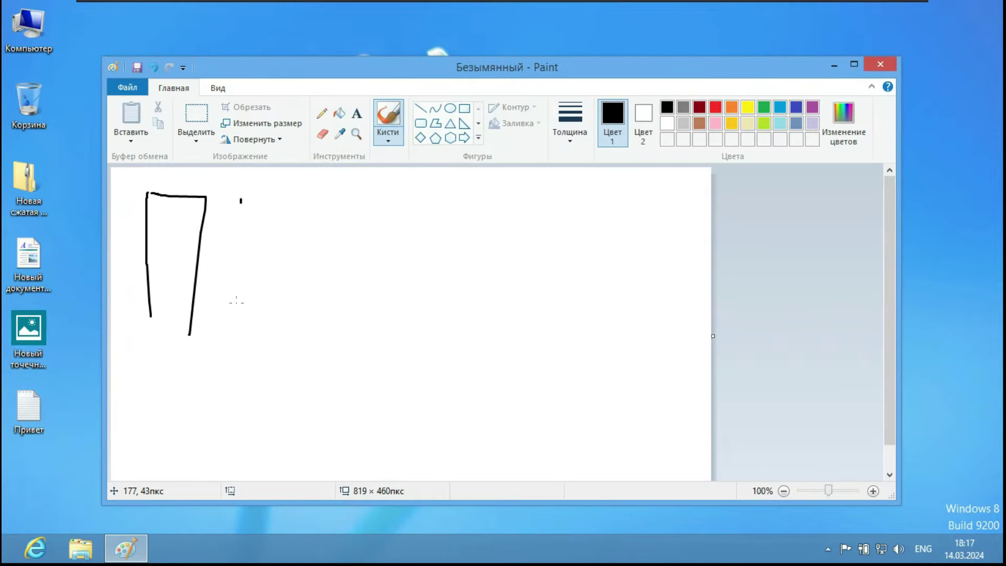
drag(240, 200, 240, 276)
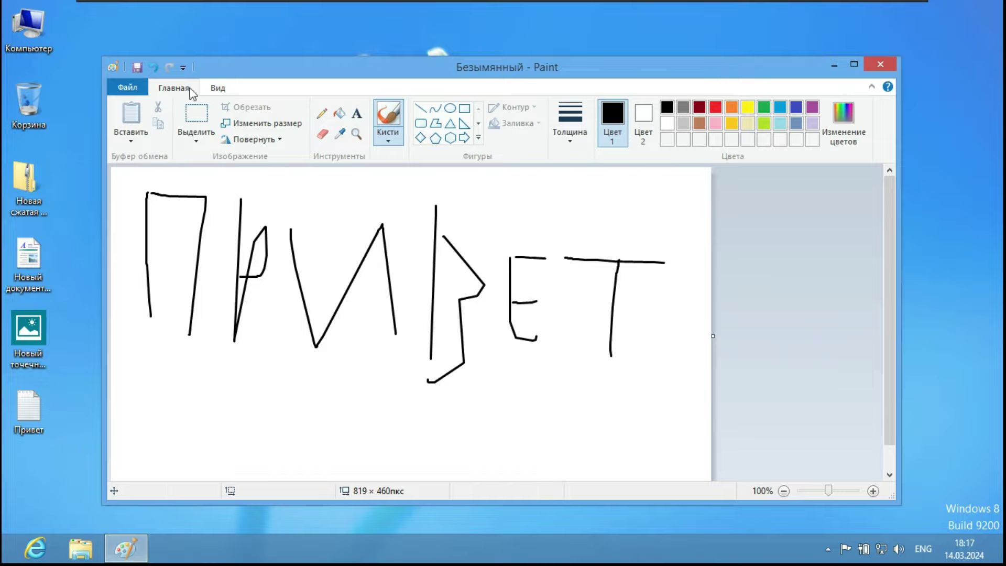
- Save the drawing to Рабочий стол as a PNG named Привет, and close Paint
click(137, 67)
click(329, 227)
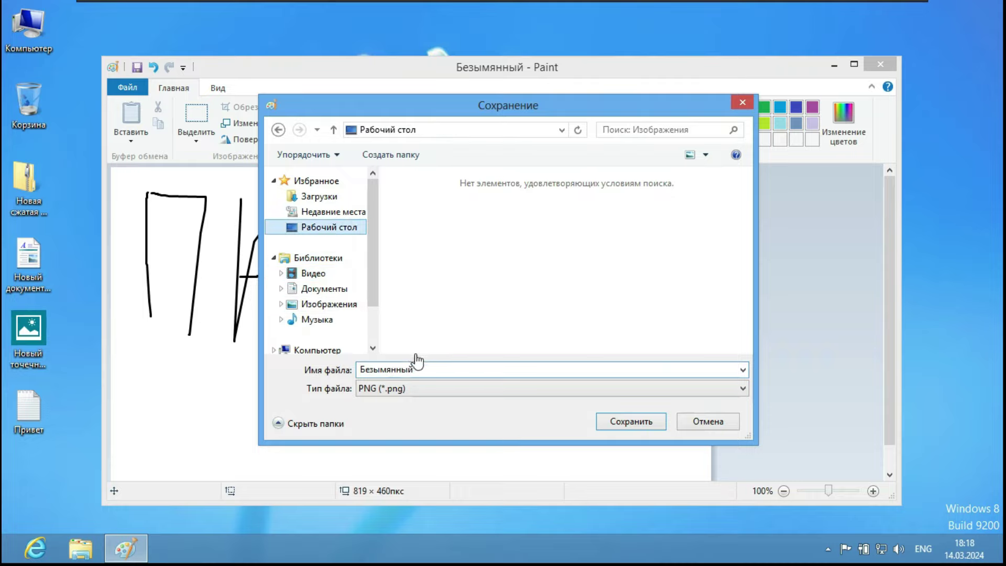
double_click(429, 365)
text(Gh)
key(BackSpace)
key(BackSpace)
key(alt+shift)
text(Привет)
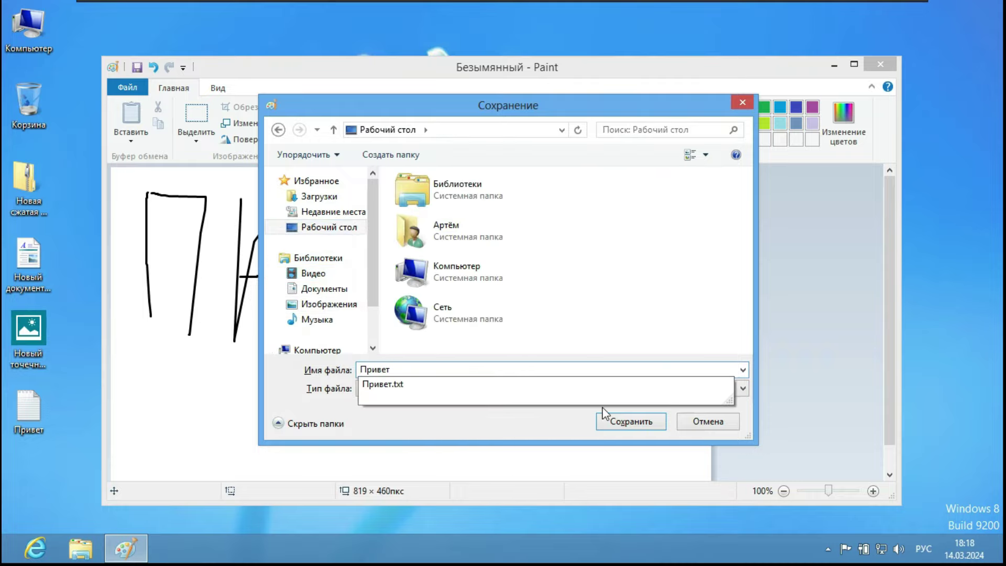
click(608, 419)
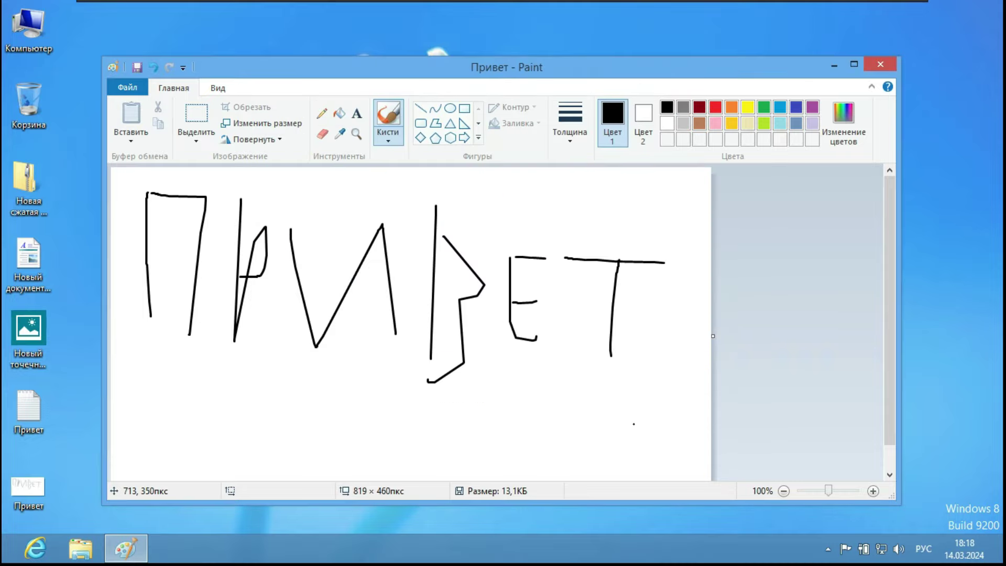
click(885, 71)
right_click(440, 142)
click(485, 188)
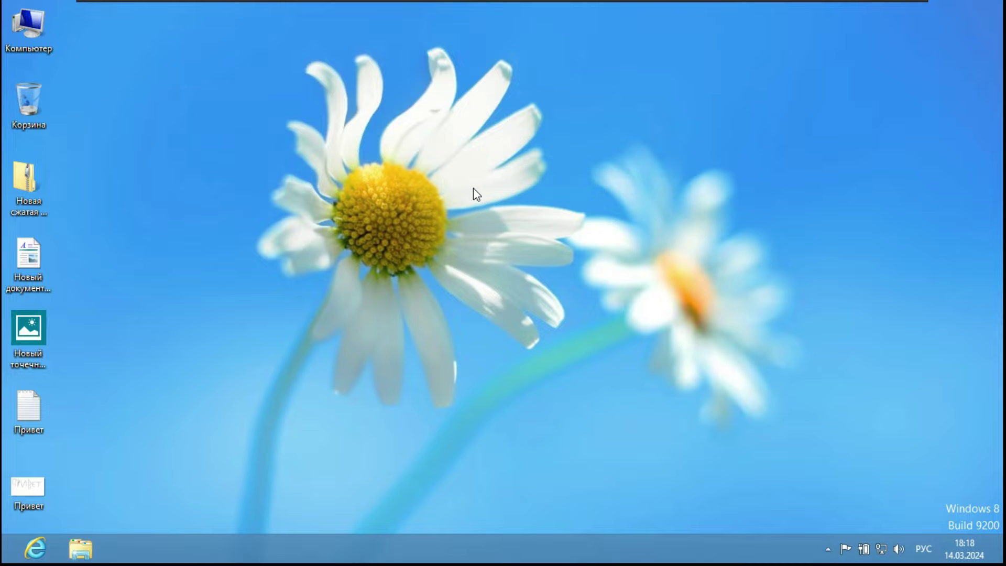
- Apply the Земля theme in Персонализация and close the window
right_click(488, 252)
click(600, 399)
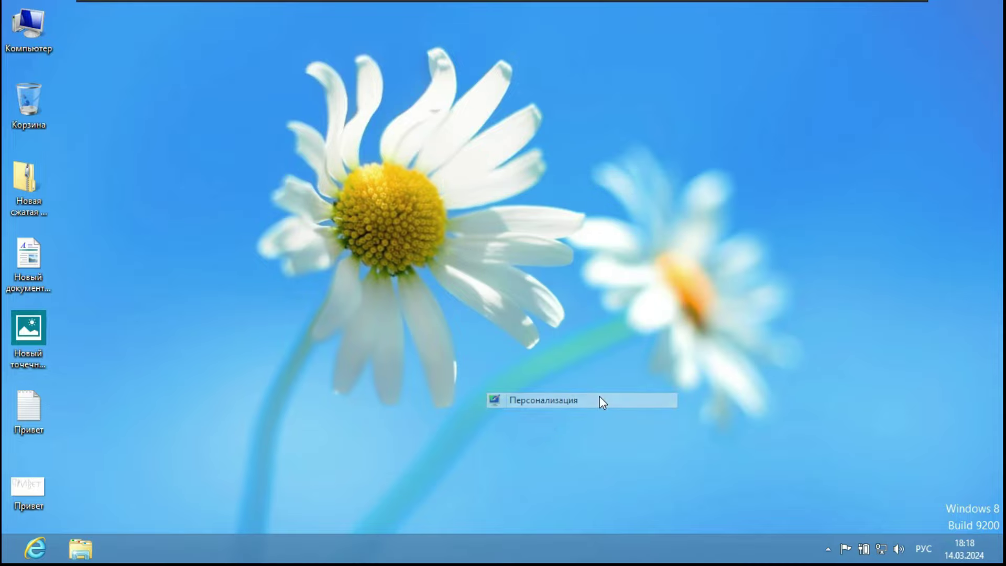
click(555, 279)
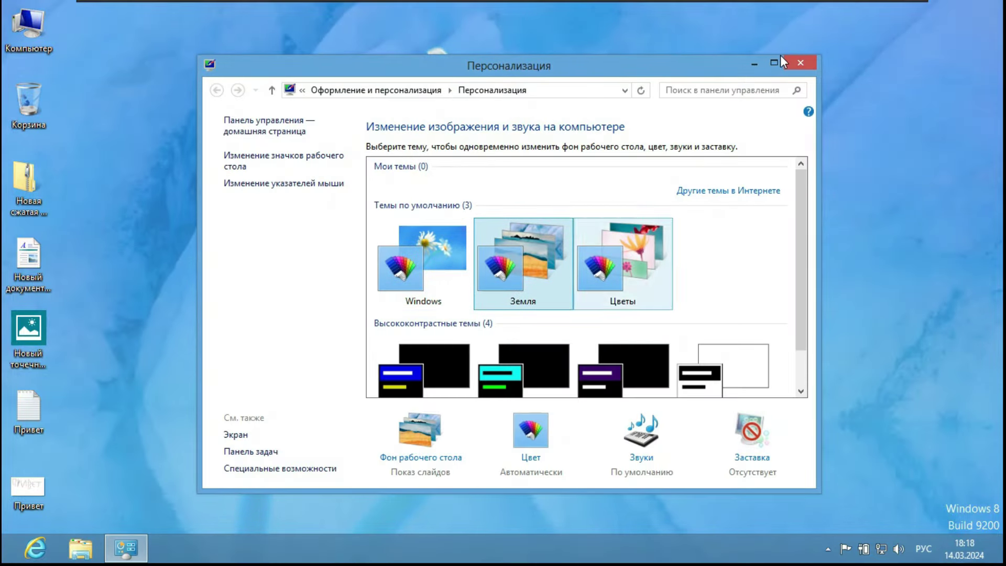
click(800, 62)
right_click(451, 165)
click(499, 209)
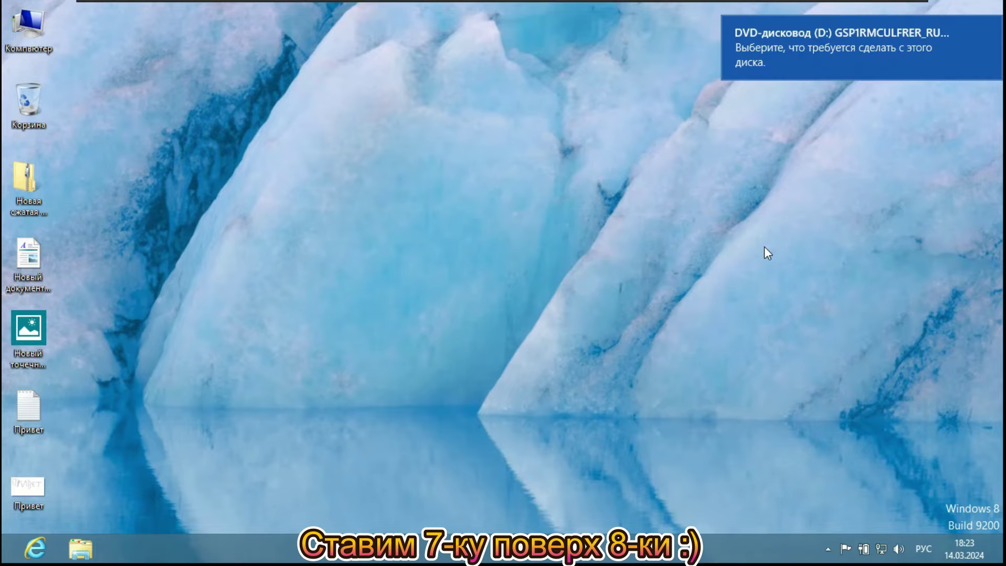
- Launch Windows 7 setup from the DVD in drive D:, allow it to run, and start the installation
click(879, 42)
click(769, 139)
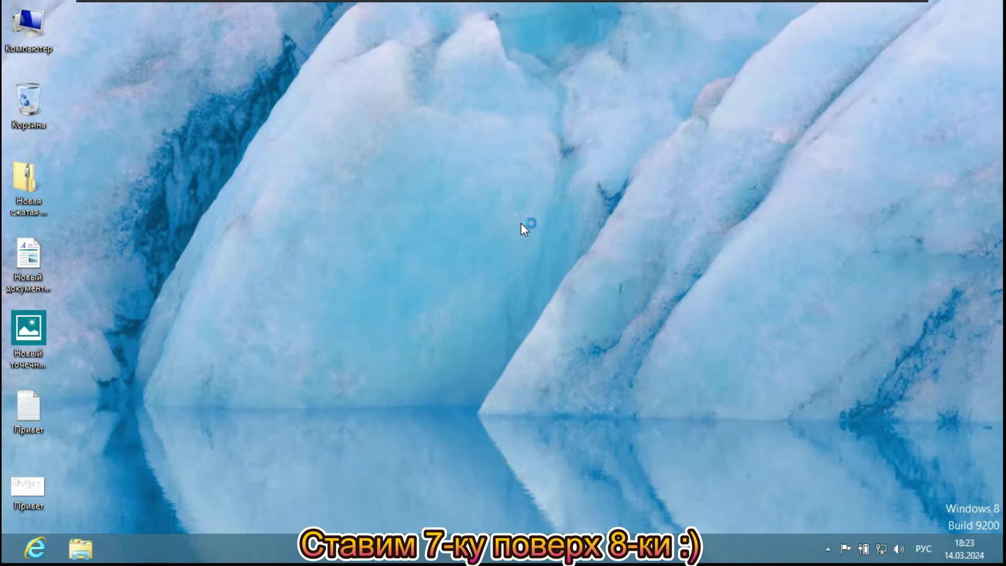
click(570, 308)
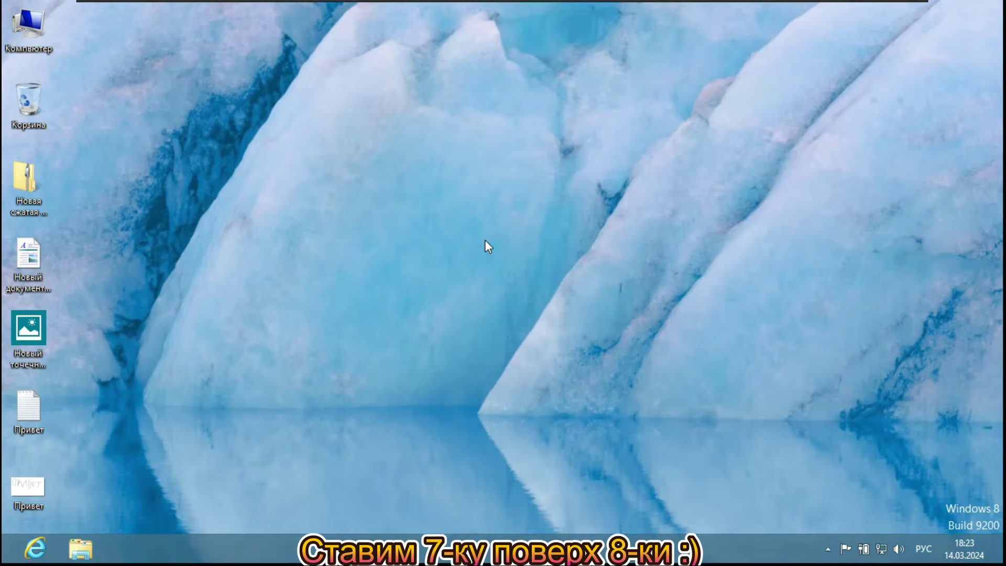
click(514, 281)
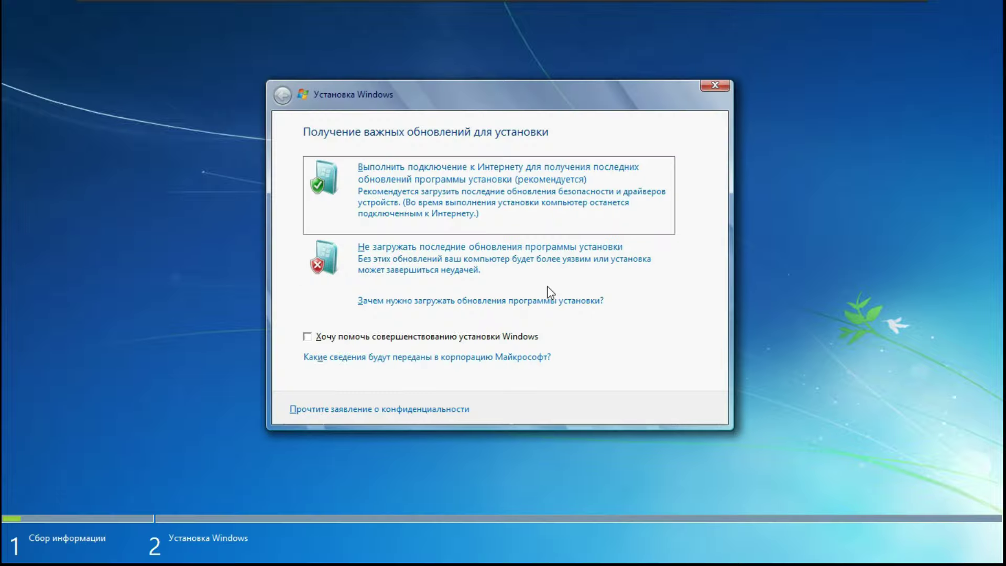
- Skip downloading setup updates, accept the Windows 7 Максимальная licence terms, and try an upgrade installation
click(547, 277)
click(307, 373)
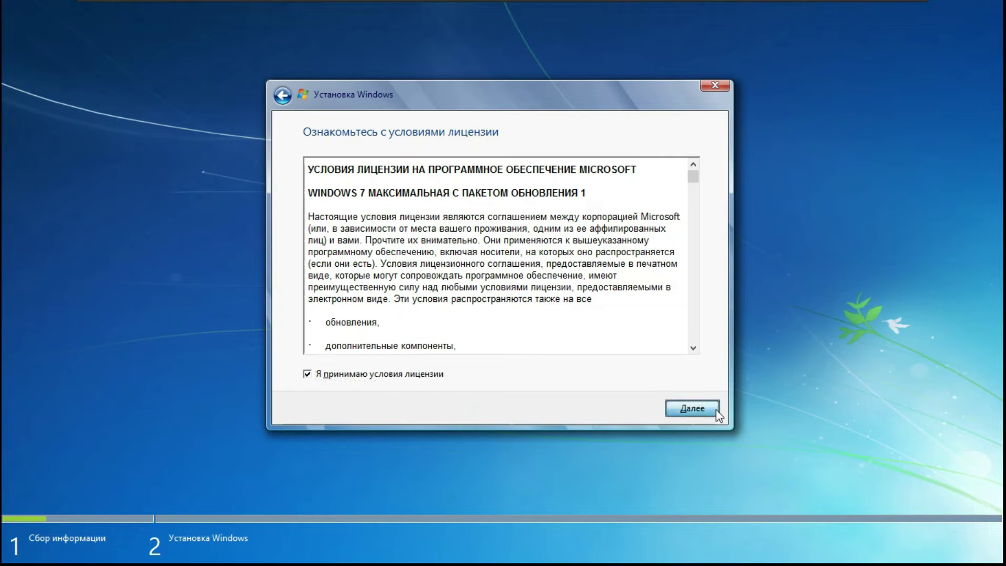
click(692, 408)
click(402, 215)
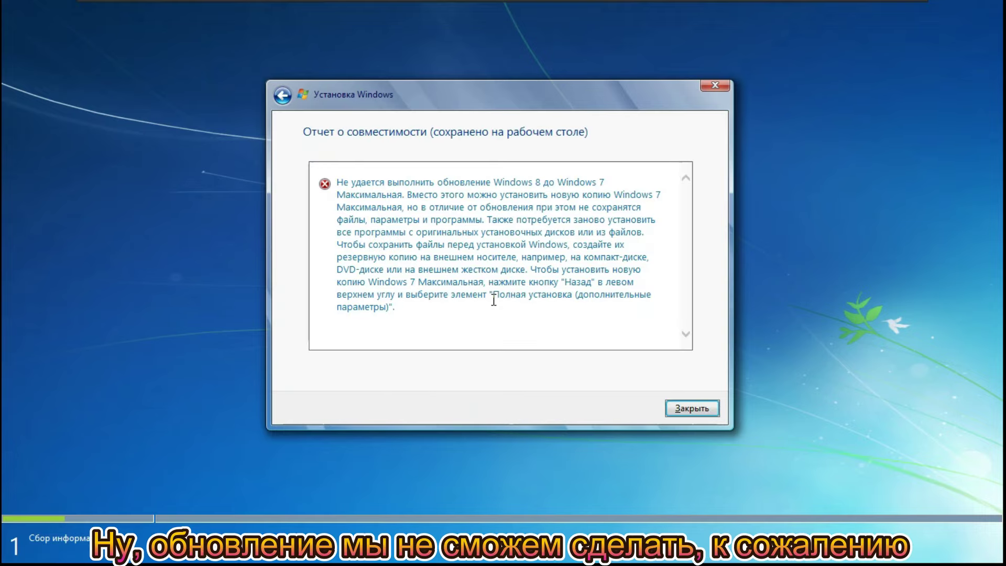
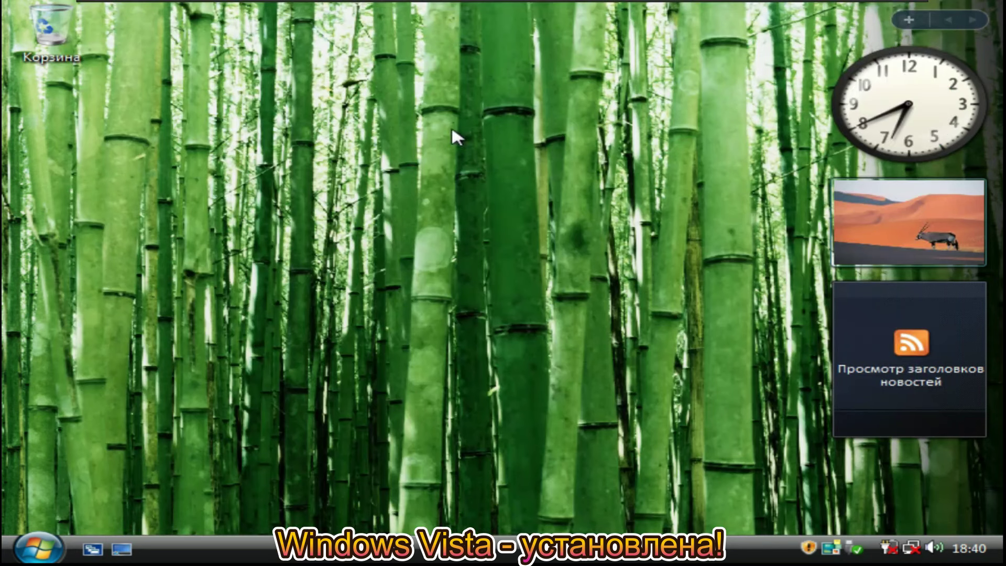
- Set the Windows Vista screen resolution to 1366 by 768 in Параметры дисплея and keep it
right_click(414, 132)
click(512, 288)
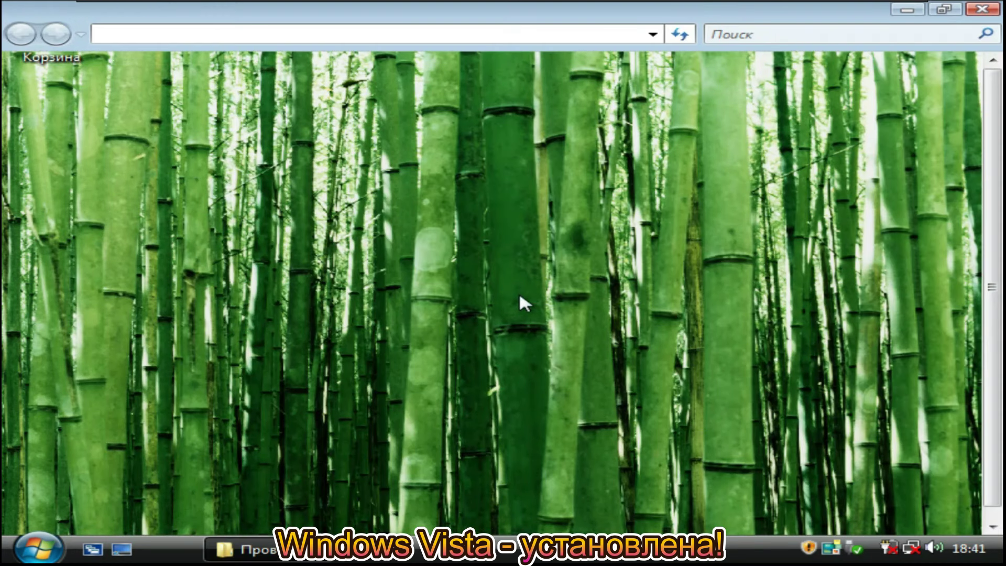
scroll(376, 456, down, 1)
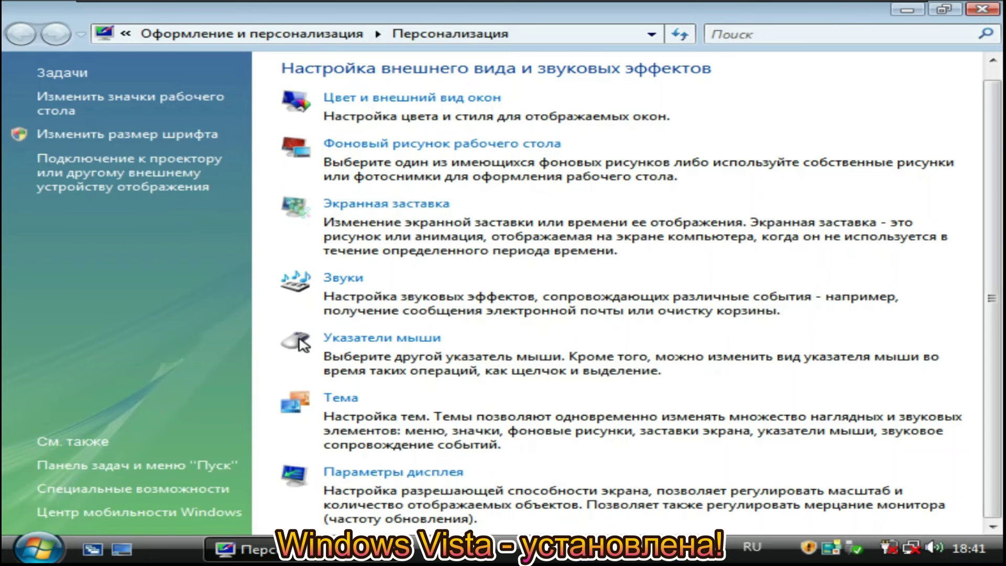
click(393, 472)
drag(270, 408, 329, 409)
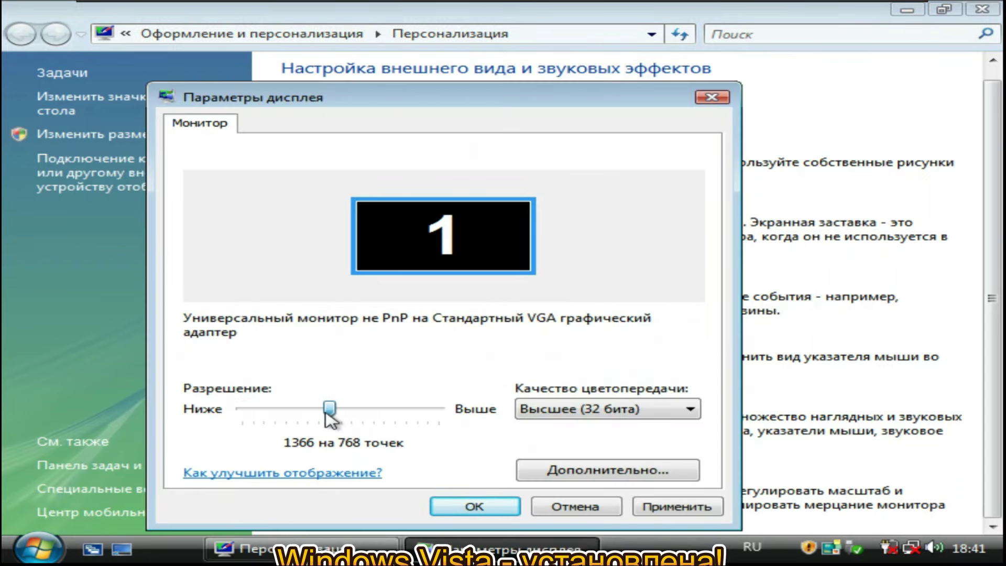
click(464, 493)
click(340, 255)
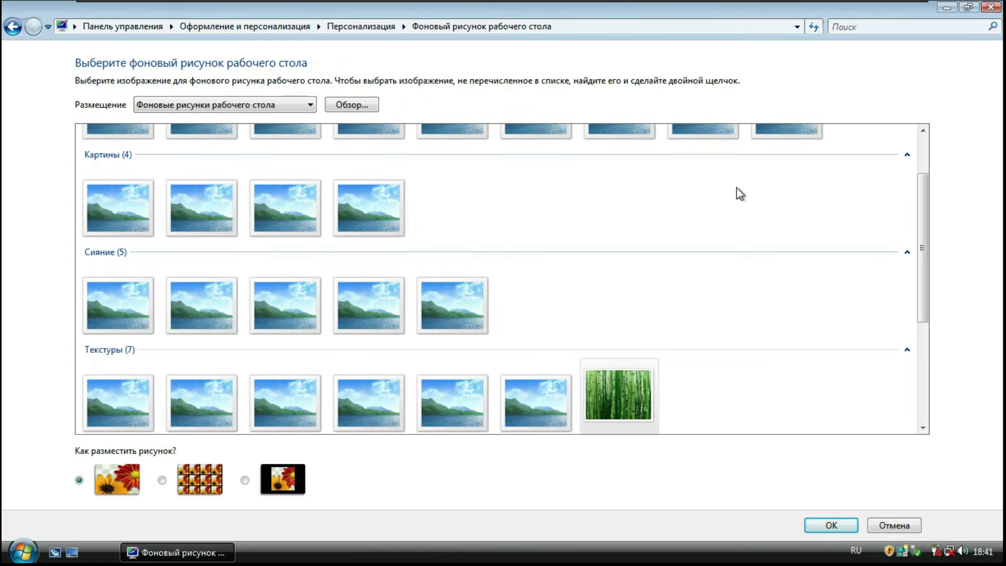
- Set the red flower picture from the Текстуры group as the desktop background, and close the window
click(529, 399)
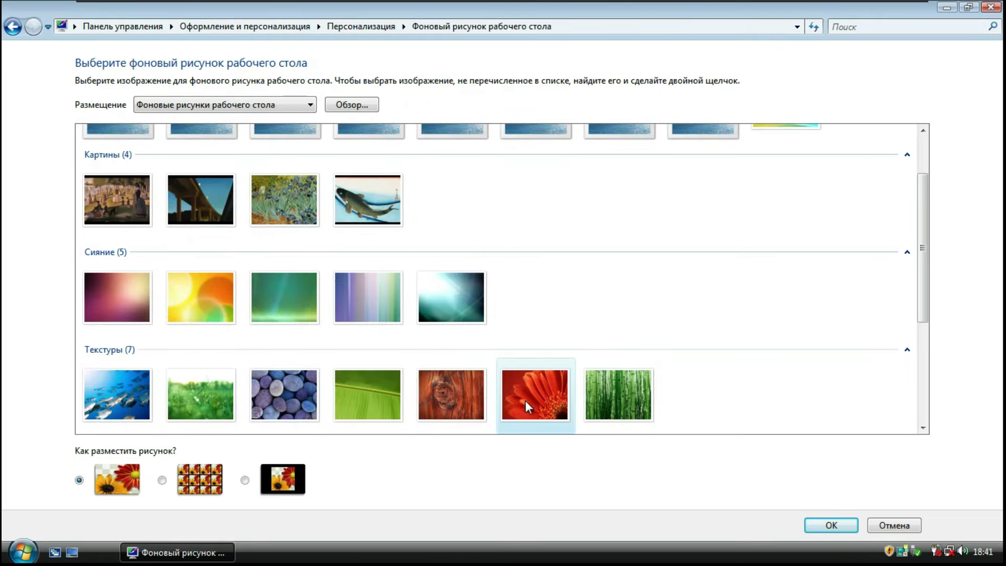
click(831, 525)
click(991, 7)
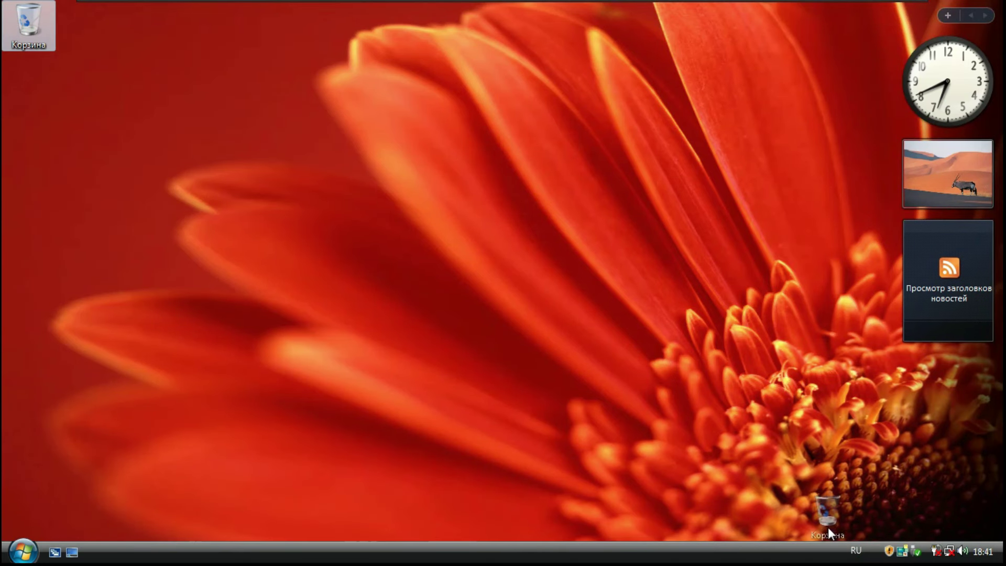
- Move the Корзина icon to the lower-right area of the desktop and refresh the desktop
drag(828, 533, 833, 529)
right_click(572, 219)
click(588, 261)
- Close the Windows sidebar with its gadgets and move the Корзина icon to the desktop's lower-right corner
right_click(980, 15)
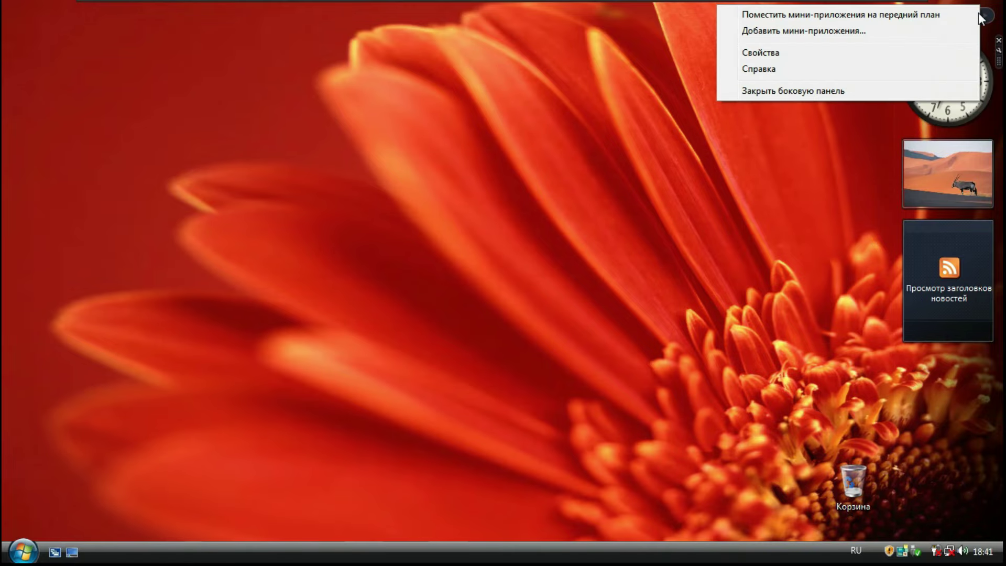
click(793, 91)
drag(853, 479, 960, 485)
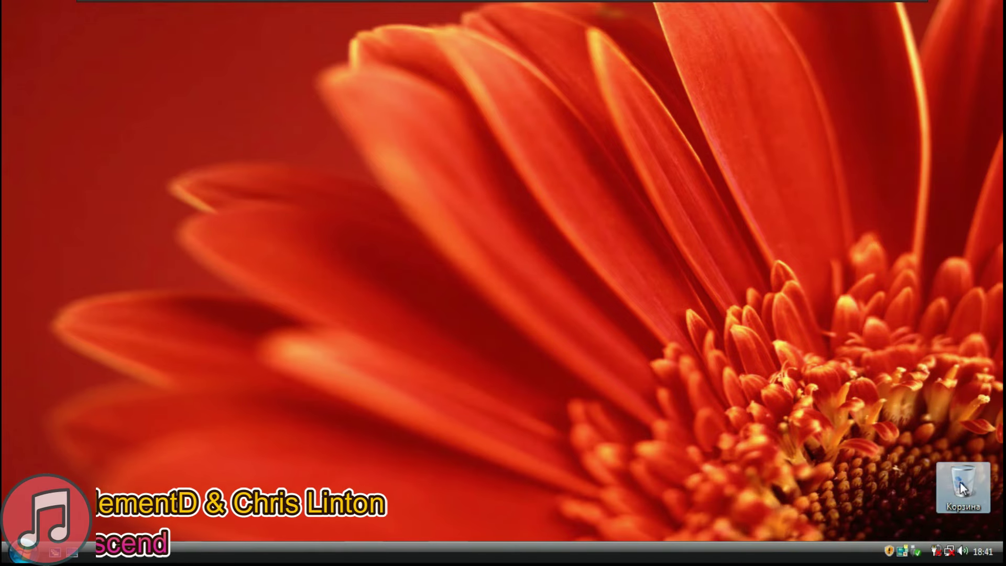
- Show the Компьютер icon on the desktop through the desktop icon settings in Персонализация, and close the window
right_click(308, 128)
click(346, 250)
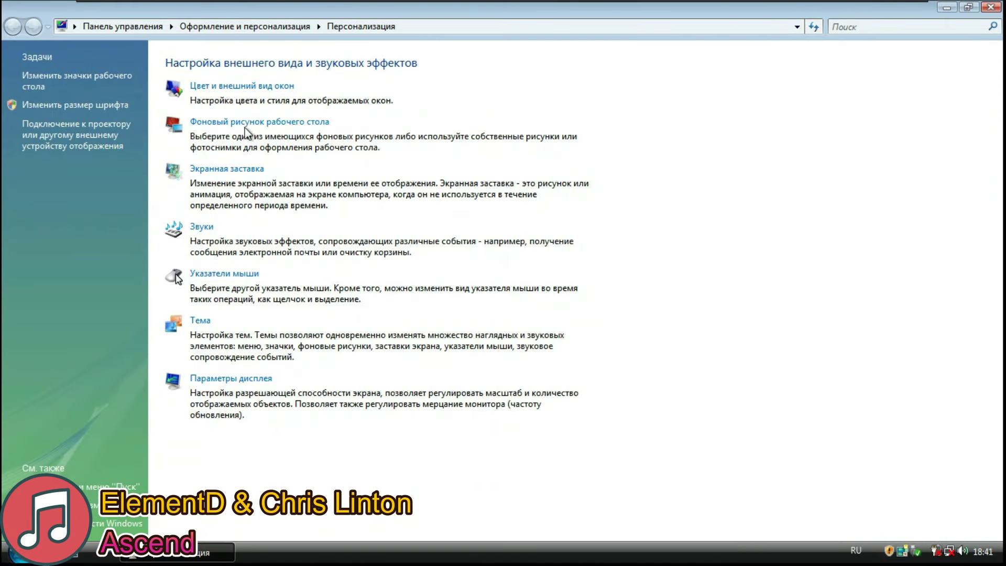
click(76, 87)
click(266, 436)
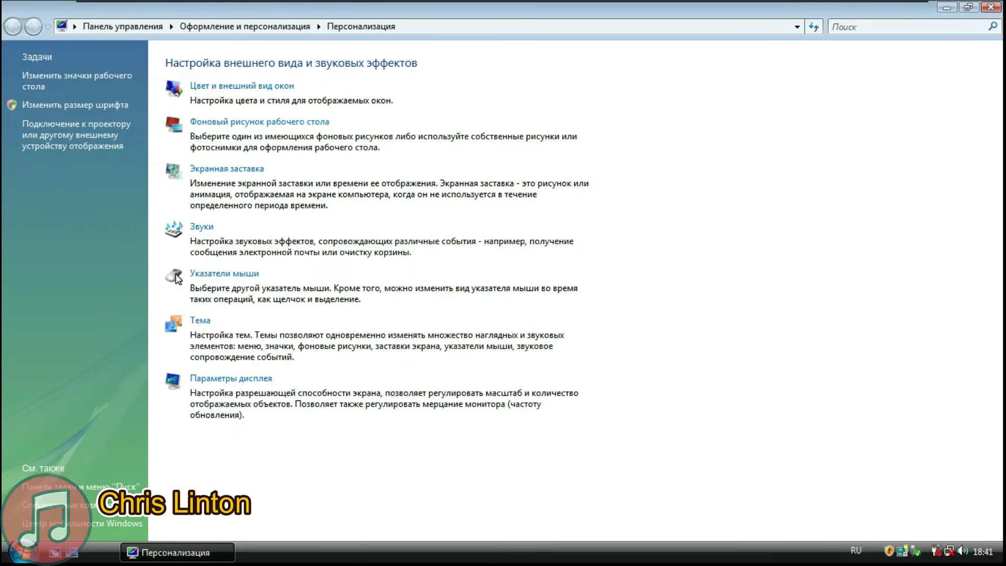
click(990, 8)
- View the system properties of Компьютер to check the installed Windows edition and hardware, and close them
click(22, 551)
right_click(336, 373)
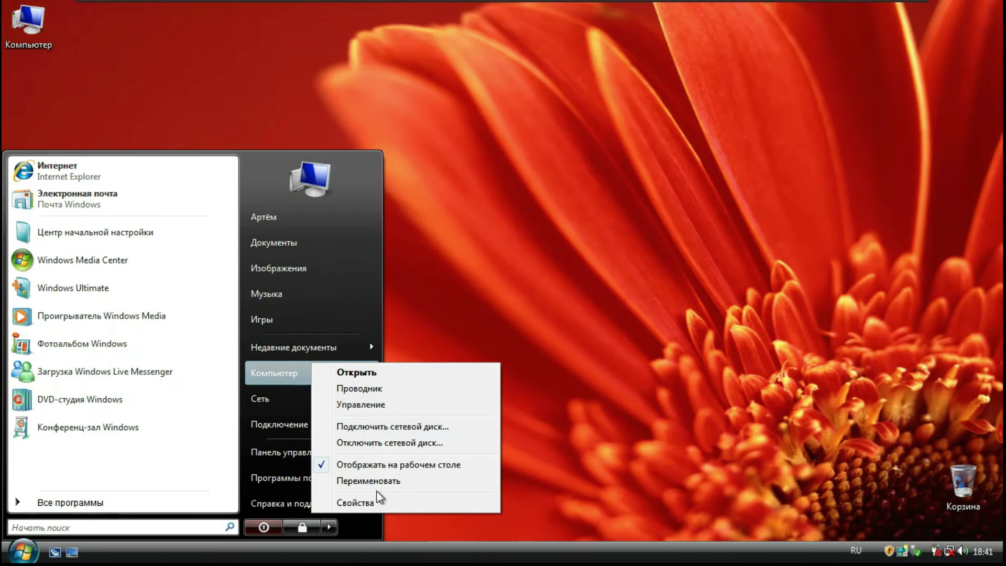
click(408, 504)
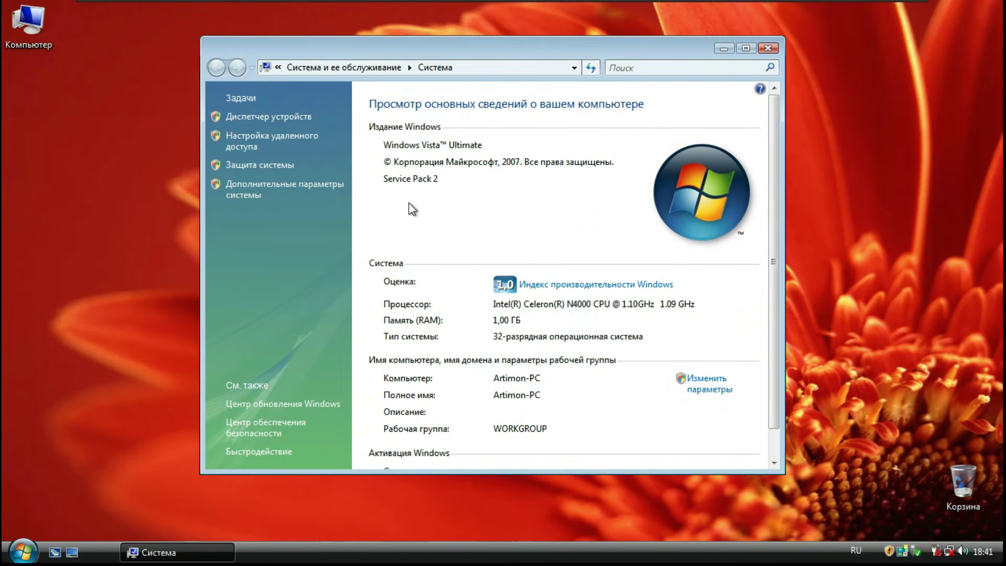
click(768, 48)
- Browse drive C: to the Windows folder inside Windows.old - 8.1, and view the setupact text file
double_click(28, 24)
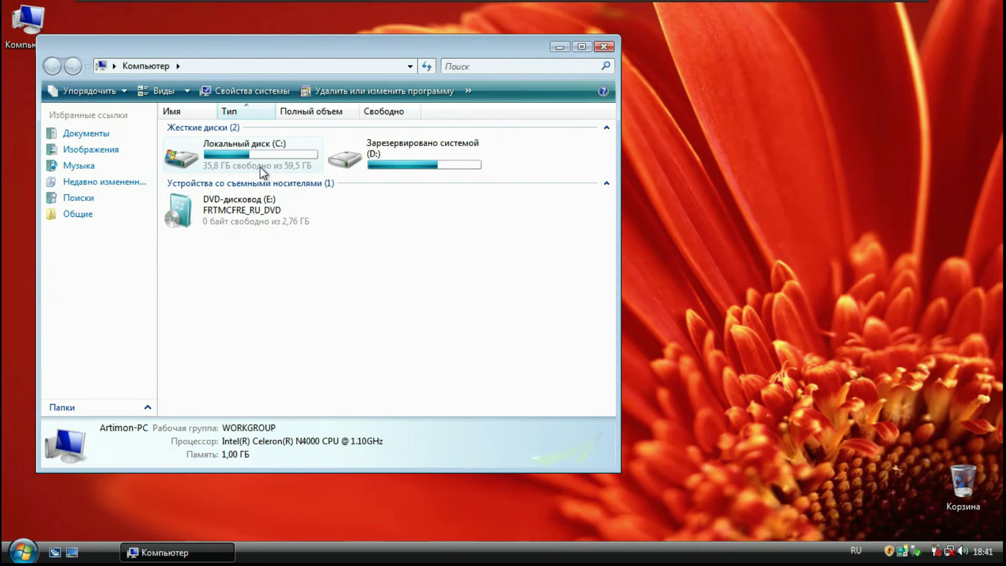
double_click(260, 167)
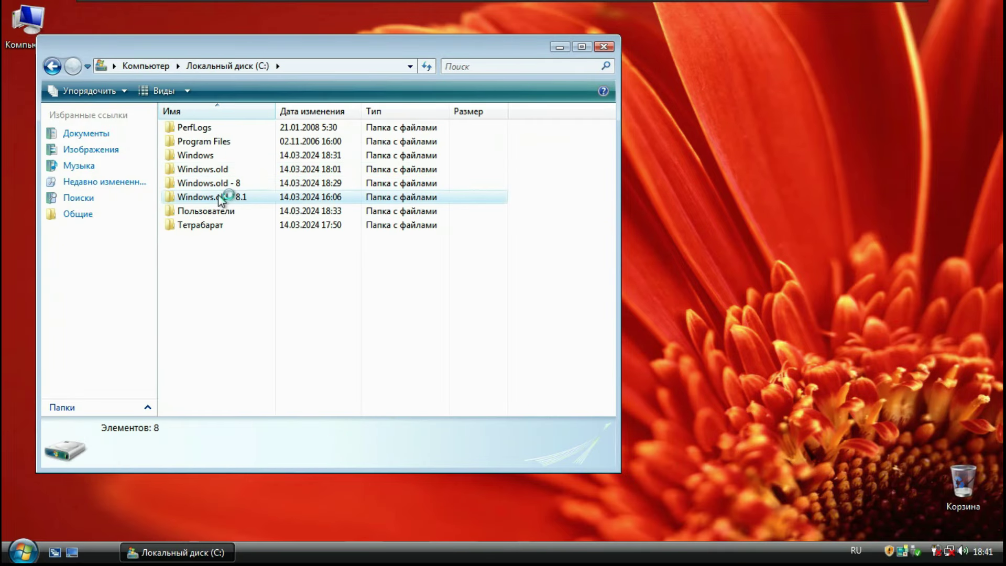
double_click(220, 197)
double_click(195, 156)
scroll(380, 232, down, 20)
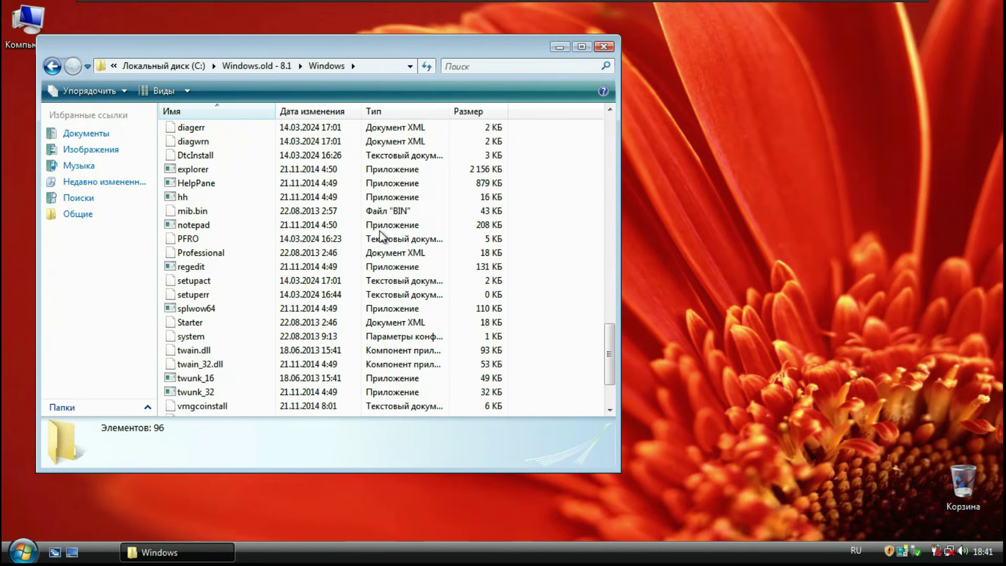
double_click(286, 282)
key(alt+F4)
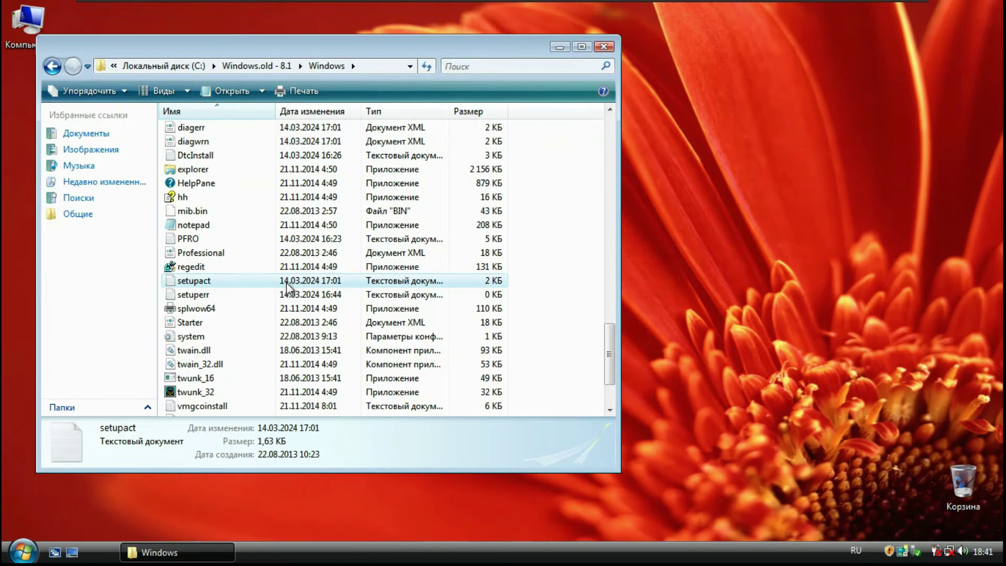
- Try to run regedit, explorer and HelpPane from the Windows.old - 8.1 Windows folder, dismissing each message
double_click(291, 268)
click(636, 281)
double_click(314, 170)
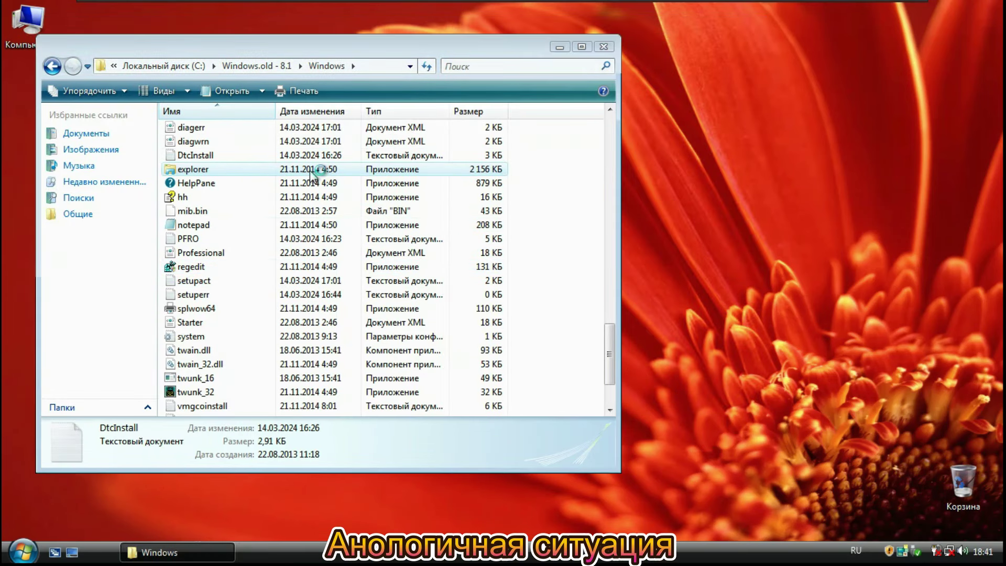
click(664, 304)
double_click(267, 180)
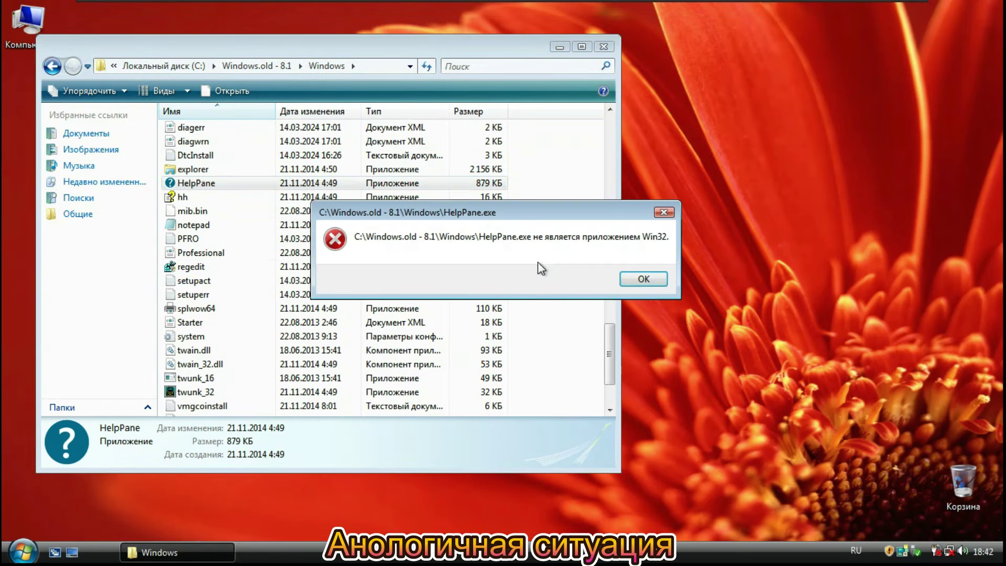
key(Return)
- Go to the Windows folder inside Windows.old - 8 and try to run its explorer application
click(214, 66)
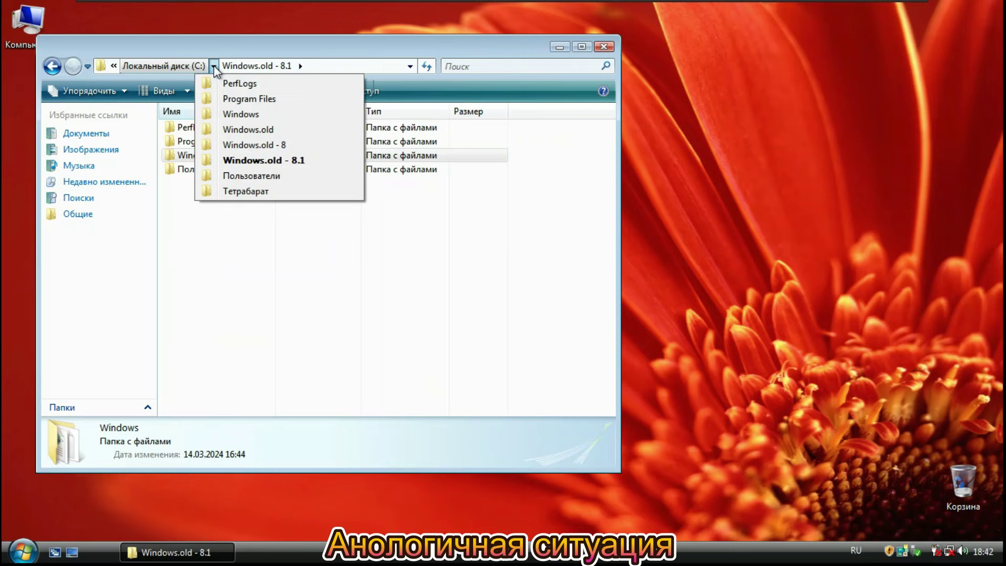
click(260, 140)
double_click(195, 155)
scroll(360, 272, down, 20)
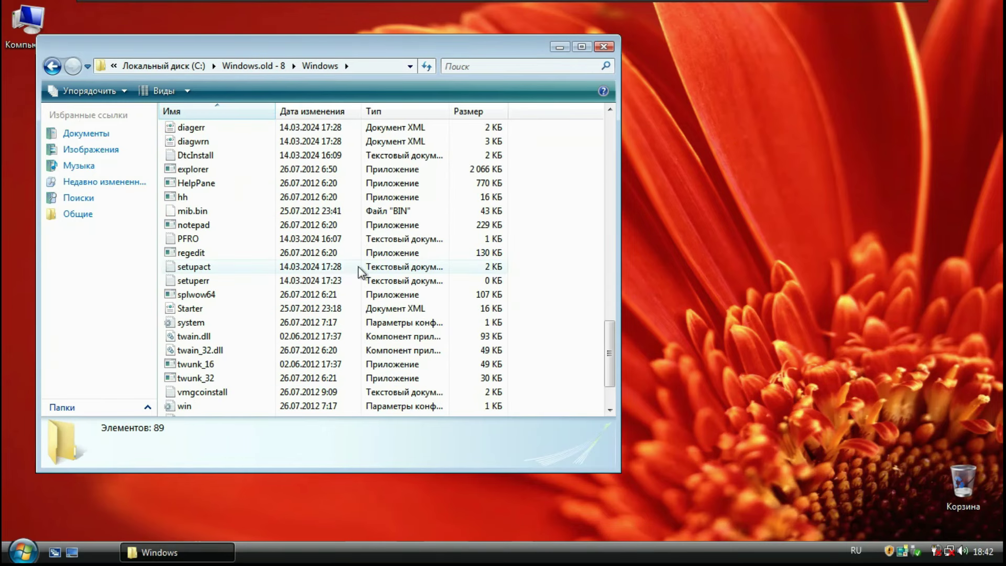
click(218, 256)
scroll(618, 294, down, 1)
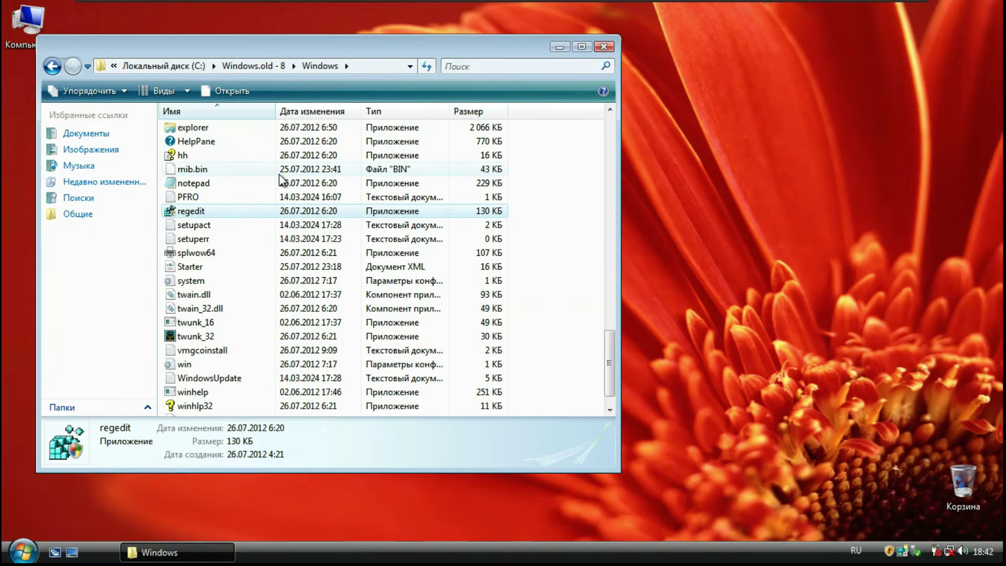
double_click(184, 128)
click(667, 306)
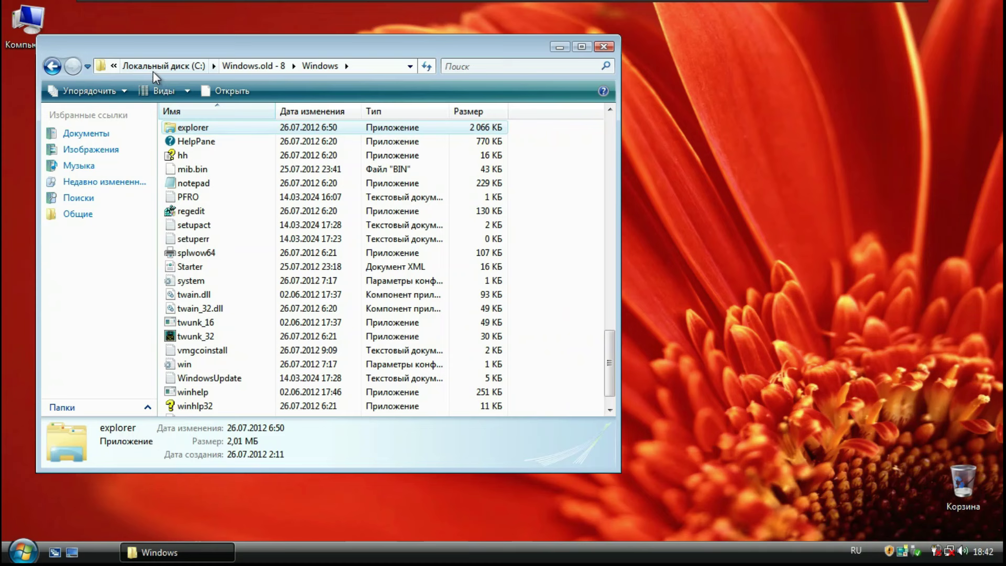
- Go to the Windows folder inside Windows.old and try to run its explorer and HelpPane applications
click(184, 63)
double_click(220, 166)
double_click(205, 156)
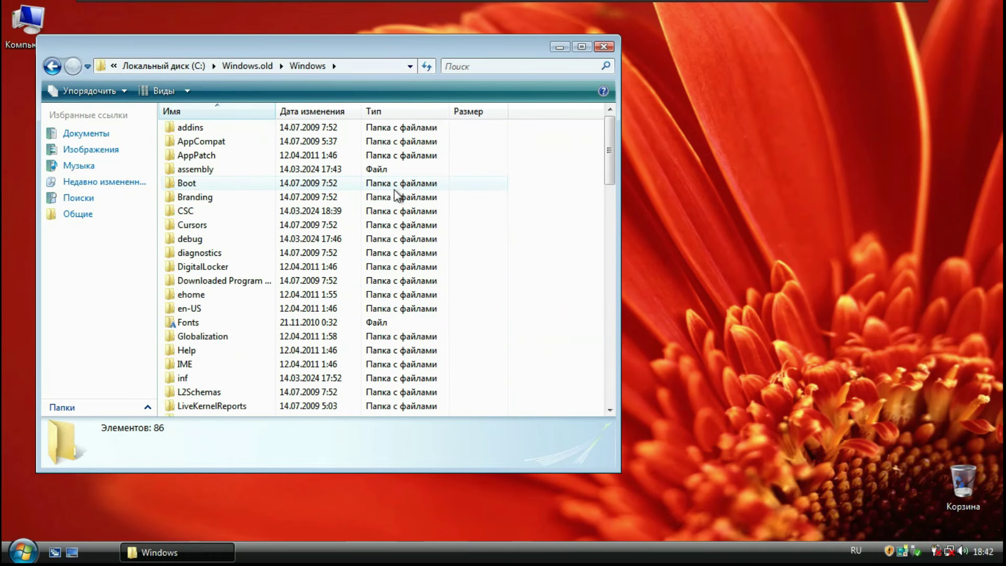
scroll(394, 190, down, 15)
double_click(398, 308)
click(652, 278)
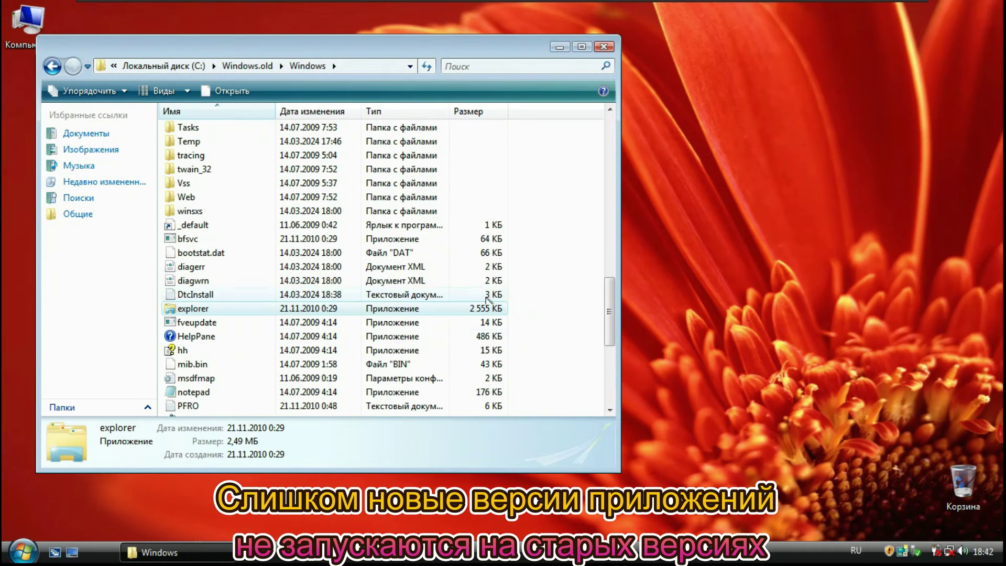
double_click(400, 335)
click(633, 278)
- Try to run notepad and winhlp32 from the same Windows.old system folder, dismissing each message
scroll(233, 316, down, 2)
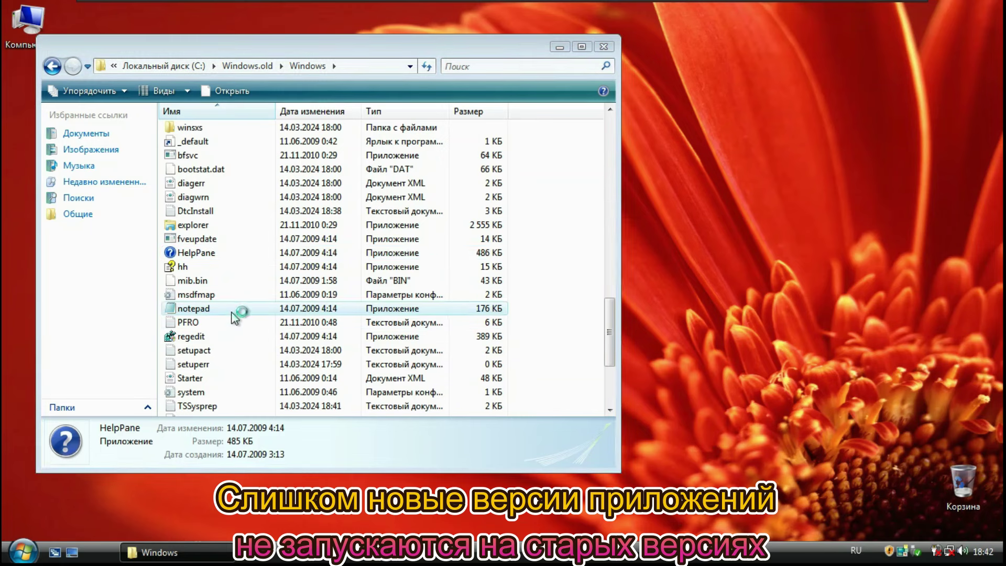
double_click(234, 313)
click(633, 278)
scroll(233, 314, down, 4)
double_click(196, 378)
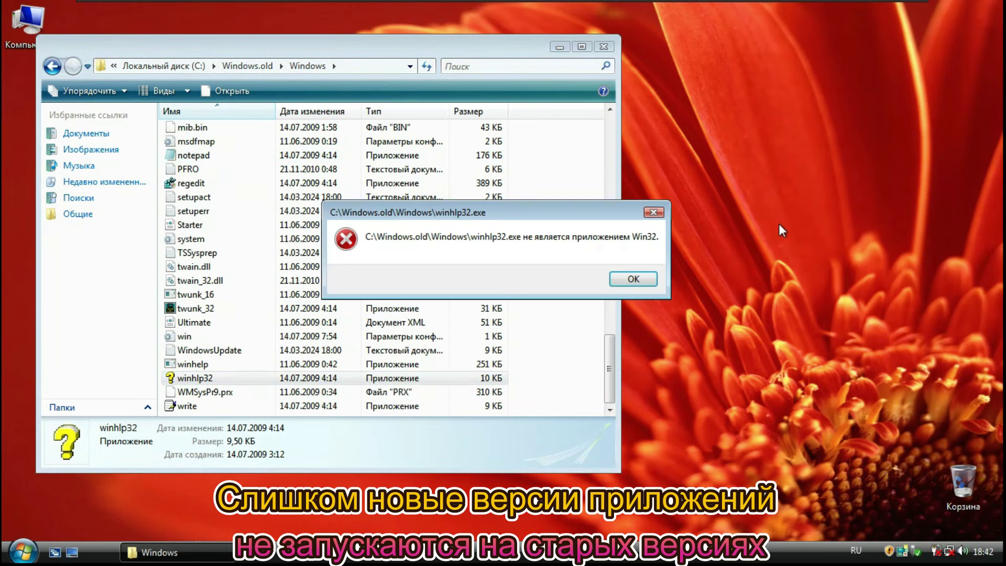
click(633, 278)
- Open the Internet Explorer folder under Program Files in Windows.old and try to run iexplore
click(248, 65)
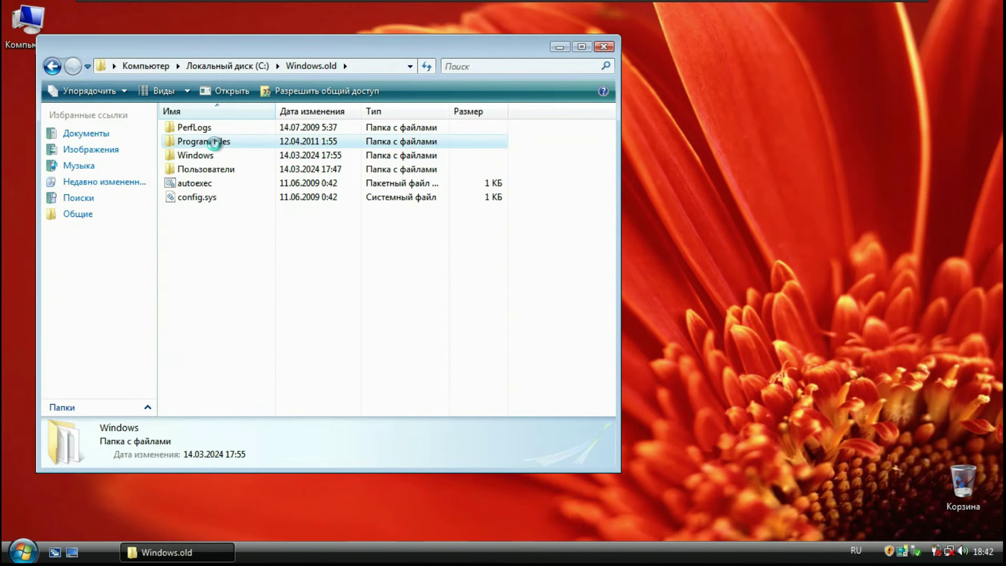
double_click(215, 142)
double_click(212, 155)
double_click(330, 307)
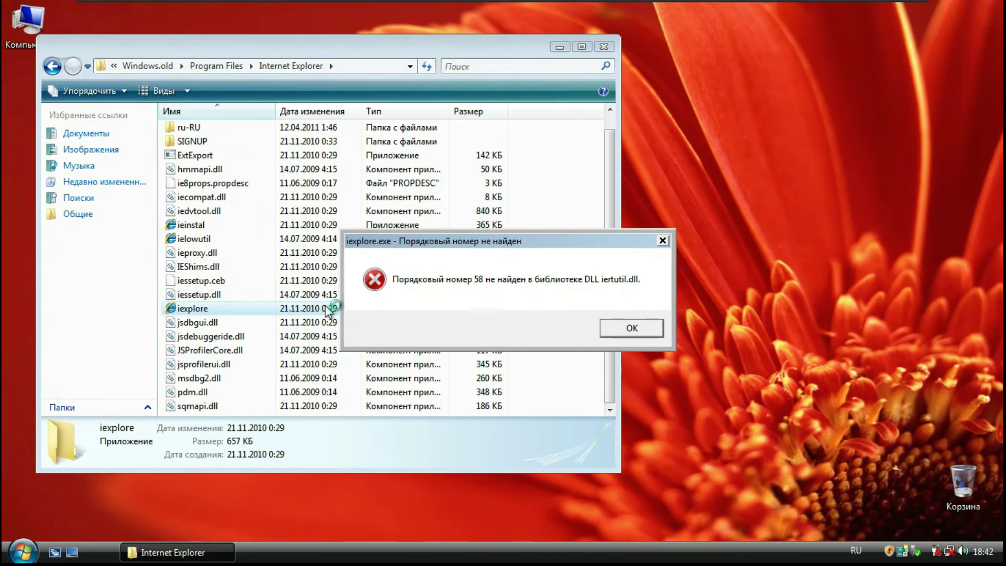
click(618, 328)
click(449, 272)
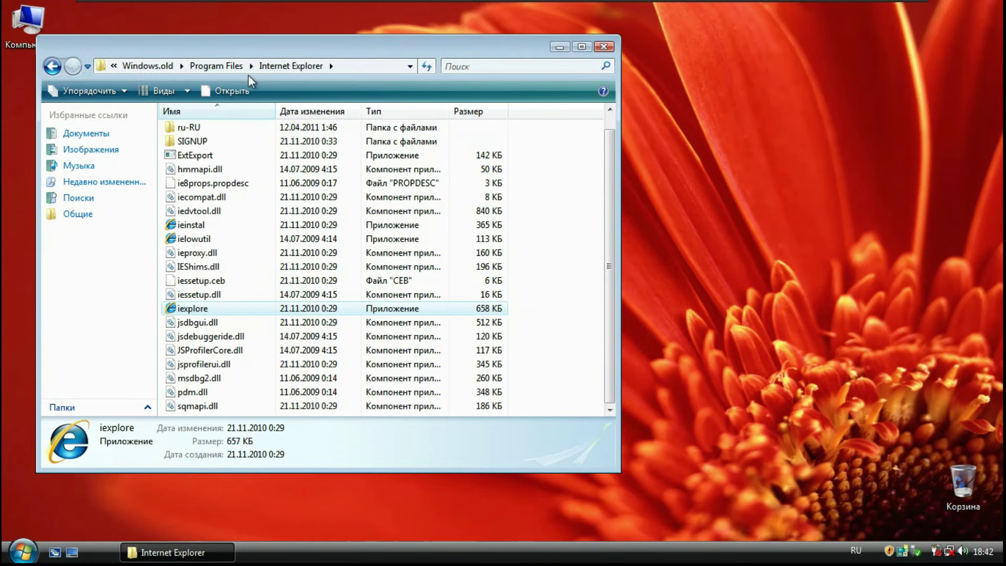
- Return to drive C: and rename the Windows.old folder as Windows.old - 7
click(250, 65)
click(251, 63)
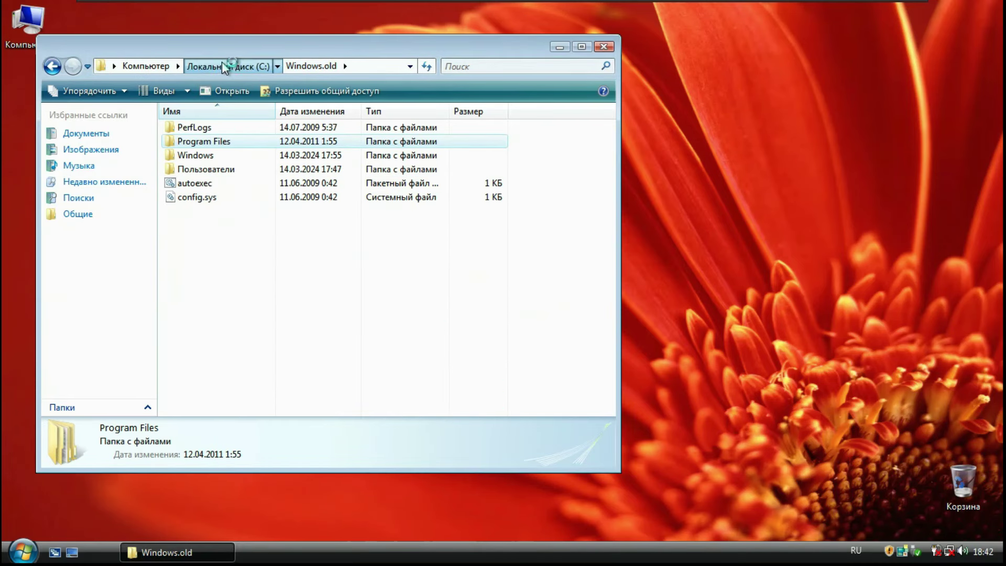
click(233, 65)
right_click(205, 172)
click(261, 350)
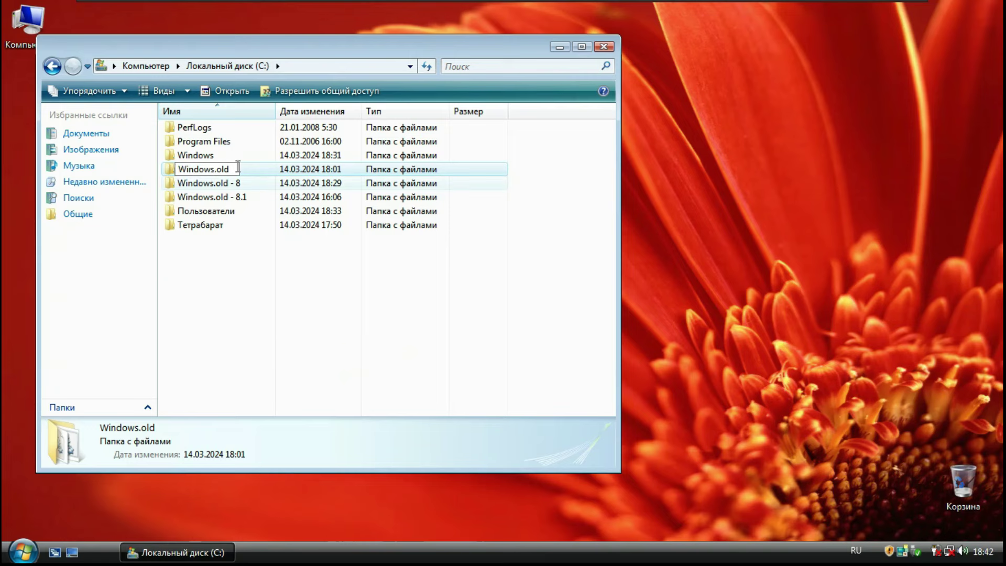
- Move all eight files from the Тетрабарат folder on drive C: to the desktop
double_click(212, 226)
drag(640, 309, 309, 142)
right_click(309, 141)
click(345, 291)
right_click(29, 175)
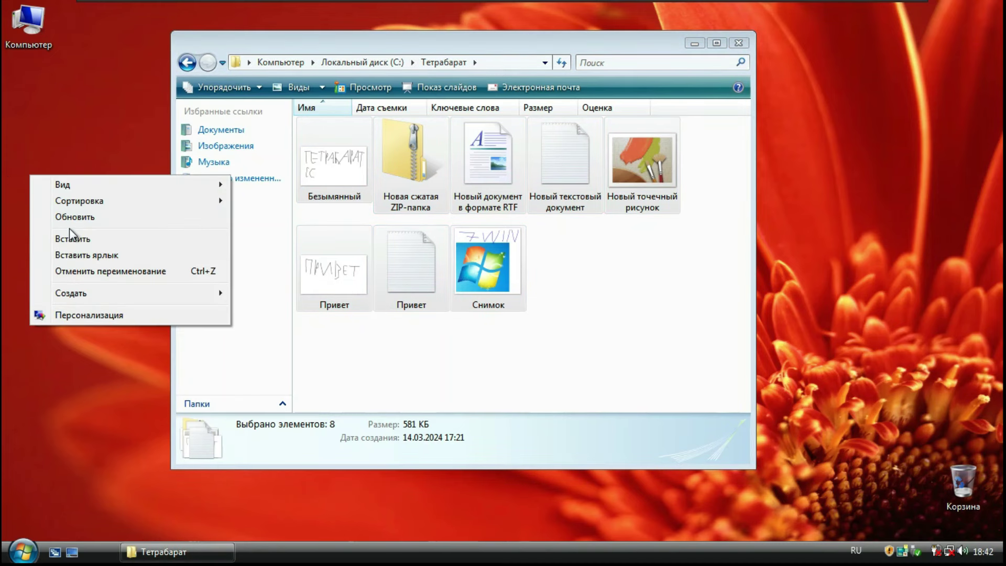
click(69, 233)
- Check the Тетрабарат and Windows folders on drive C:, returning to the drive's root
click(385, 64)
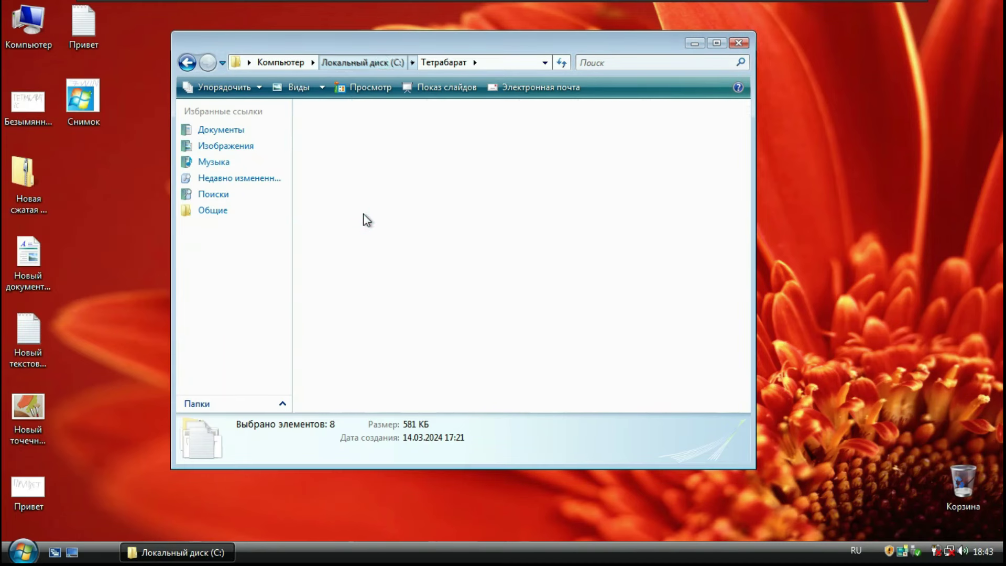
double_click(362, 210)
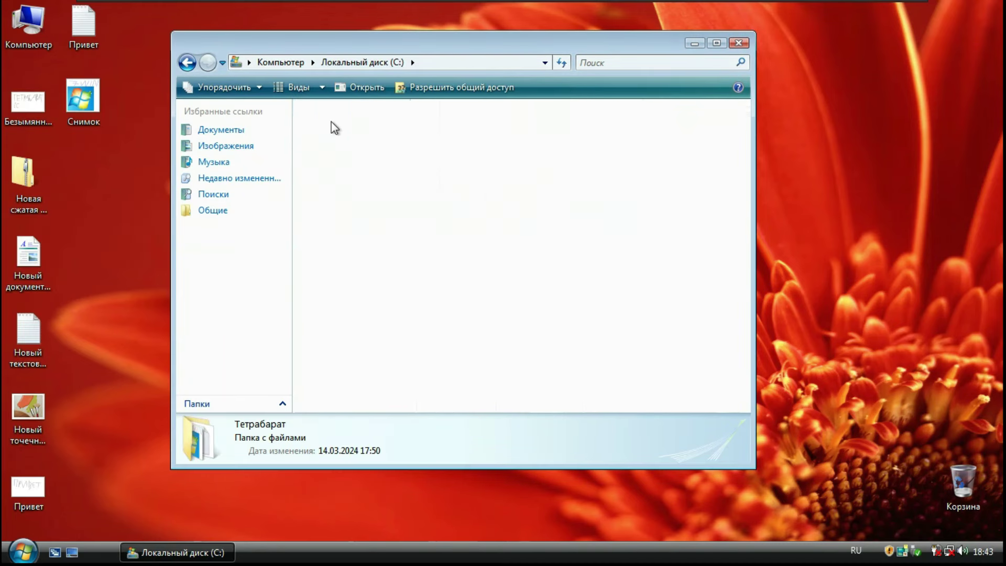
click(377, 62)
double_click(325, 148)
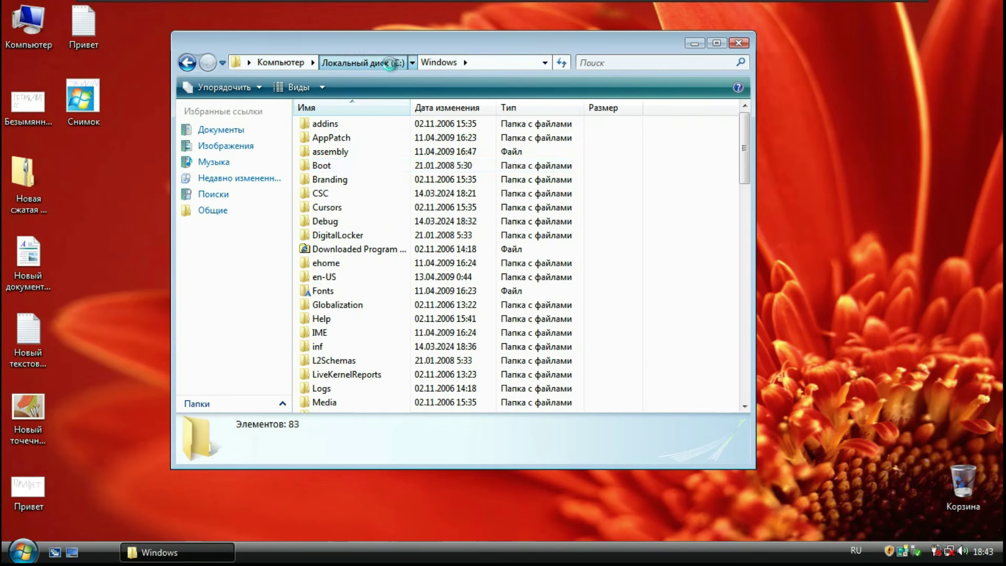
click(389, 63)
- Examine the user's profile folder under Пользователи in Windows.old - 7, return to Компьютер, and close the window
double_click(332, 165)
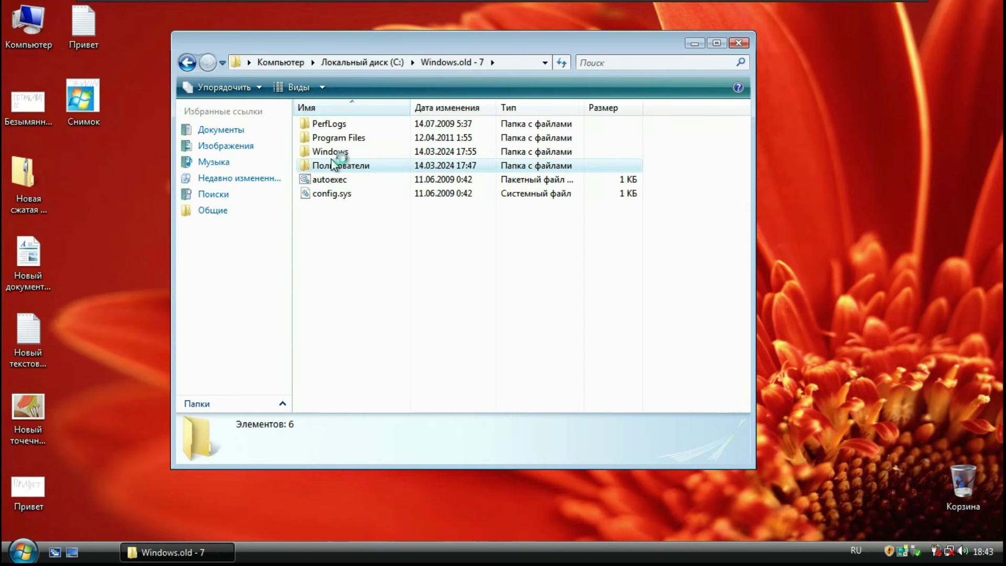
double_click(332, 165)
double_click(330, 123)
double_click(366, 233)
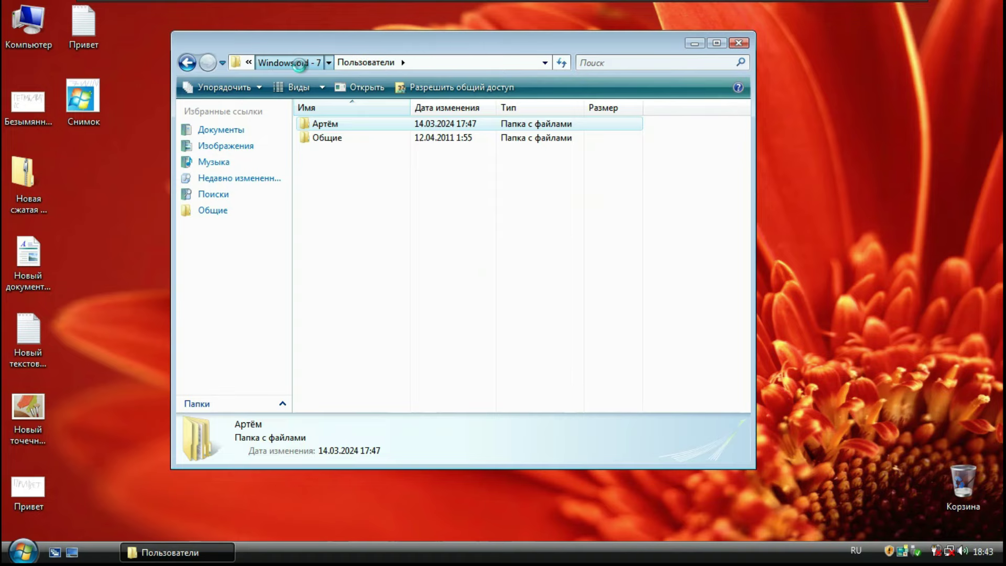
click(299, 64)
click(322, 65)
click(290, 63)
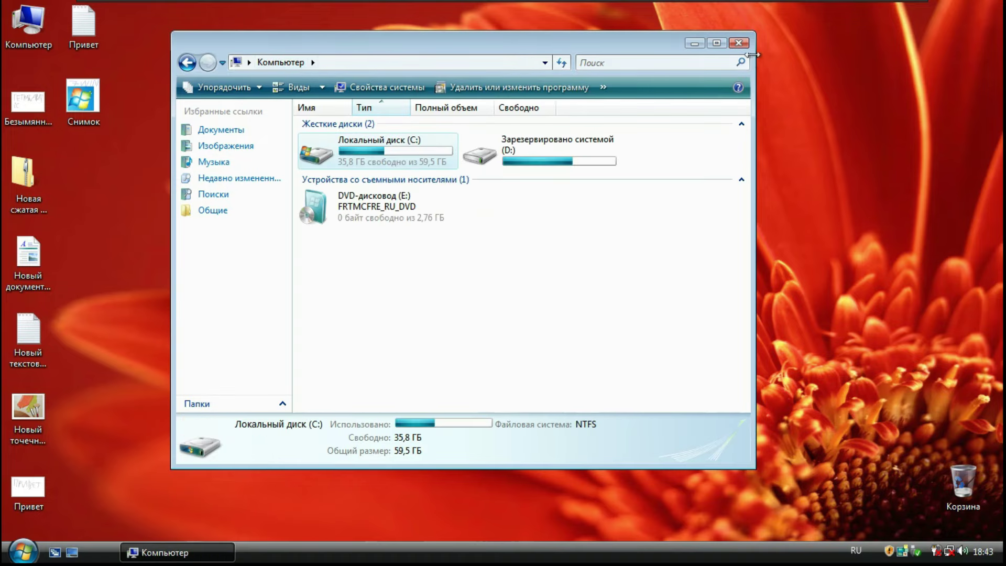
click(738, 42)
- View the Снимок and Новый точечный рисунок pictures and the Новая сжатая ZIP-папка archive, closing each one
double_click(81, 107)
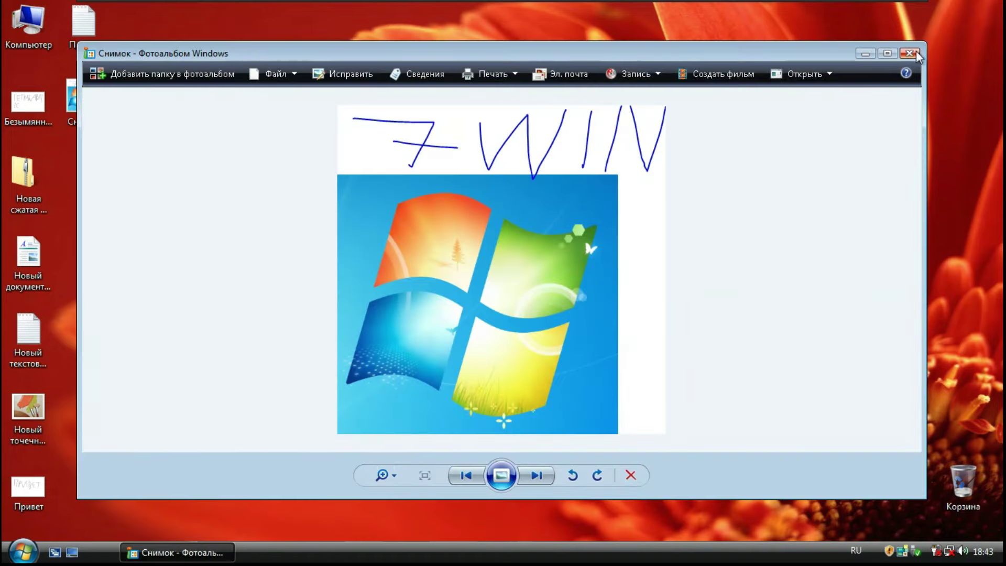
key(alt+F4)
double_click(28, 407)
click(910, 53)
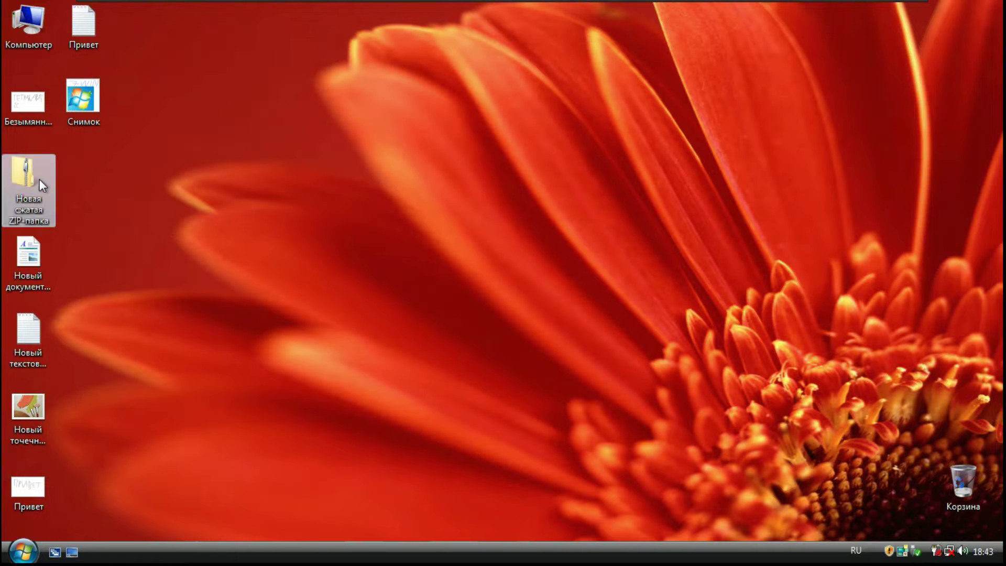
double_click(38, 177)
click(620, 63)
- Open the Безымянный picture from the desktop in Paint, handwrite VISTA under the existing lettering, and close Paint
right_click(28, 103)
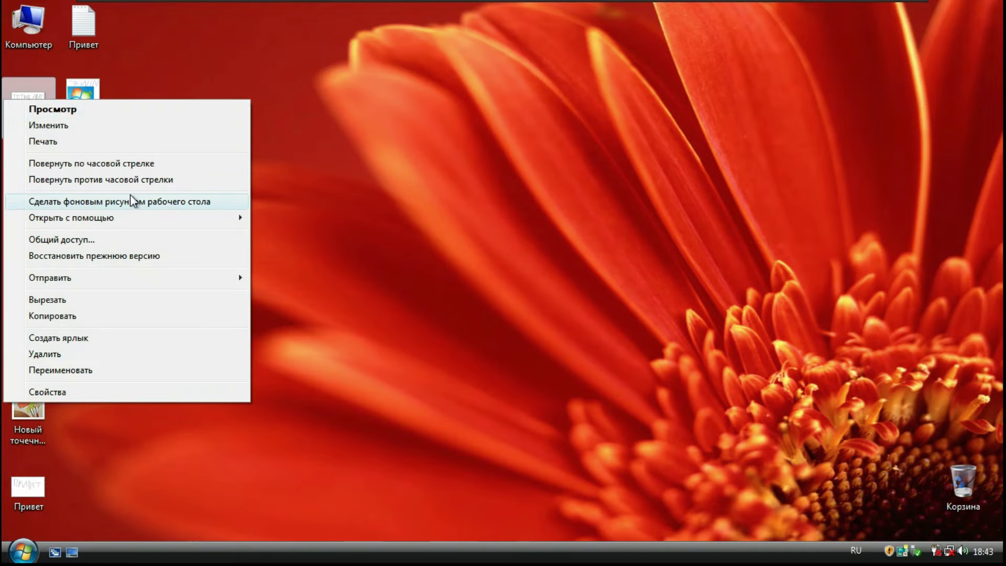
mouse_move(220, 216)
click(364, 234)
click(909, 53)
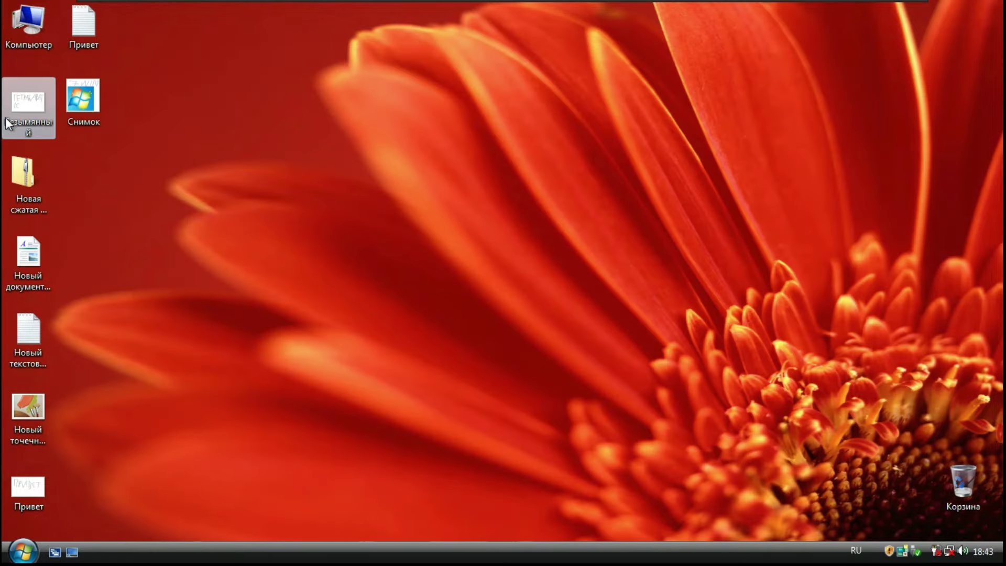
right_click(29, 111)
mouse_move(103, 231)
click(356, 235)
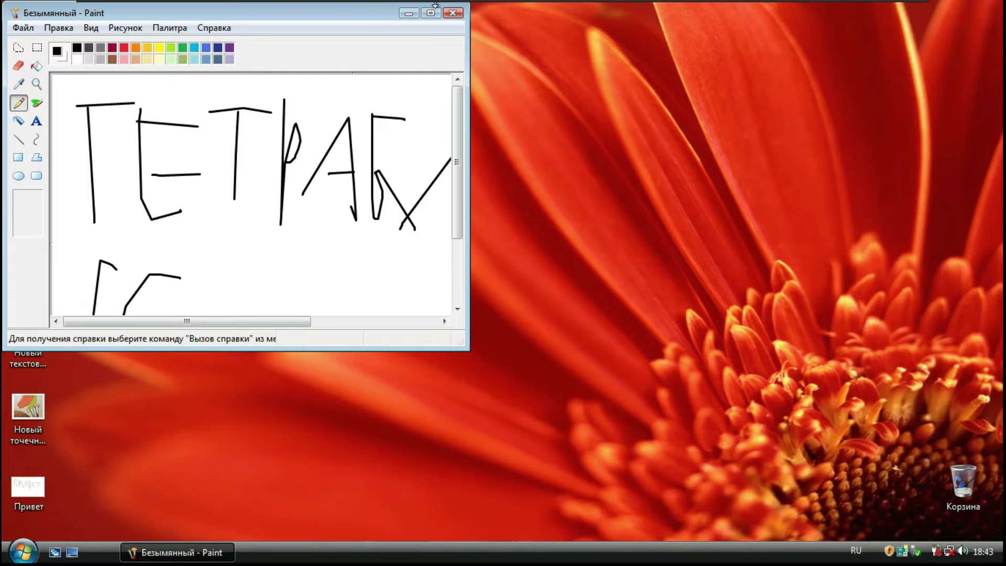
click(433, 8)
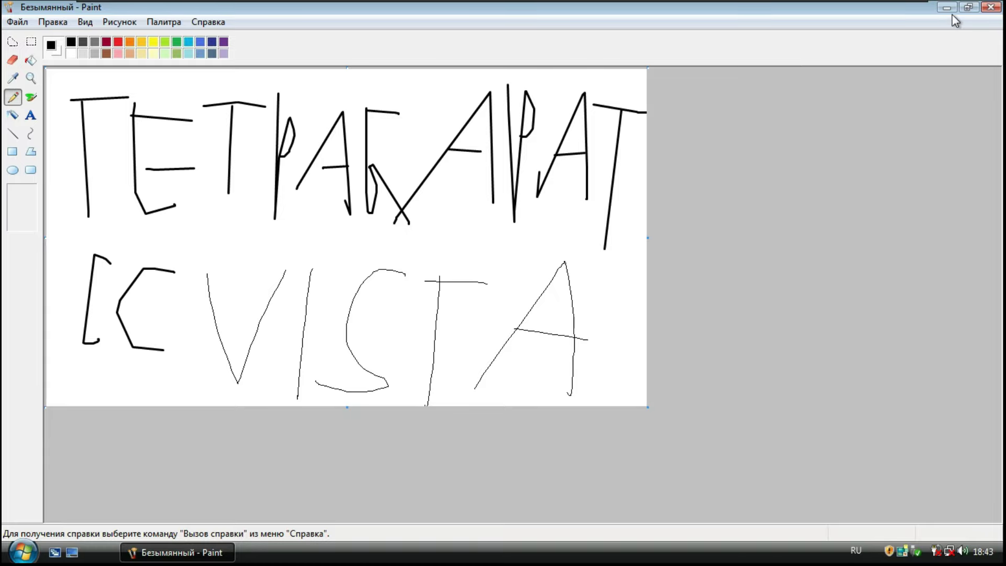
click(990, 6)
click(439, 293)
- Try launching DVD-студия Windows from the installed programs and return to the desktop
click(23, 552)
click(73, 501)
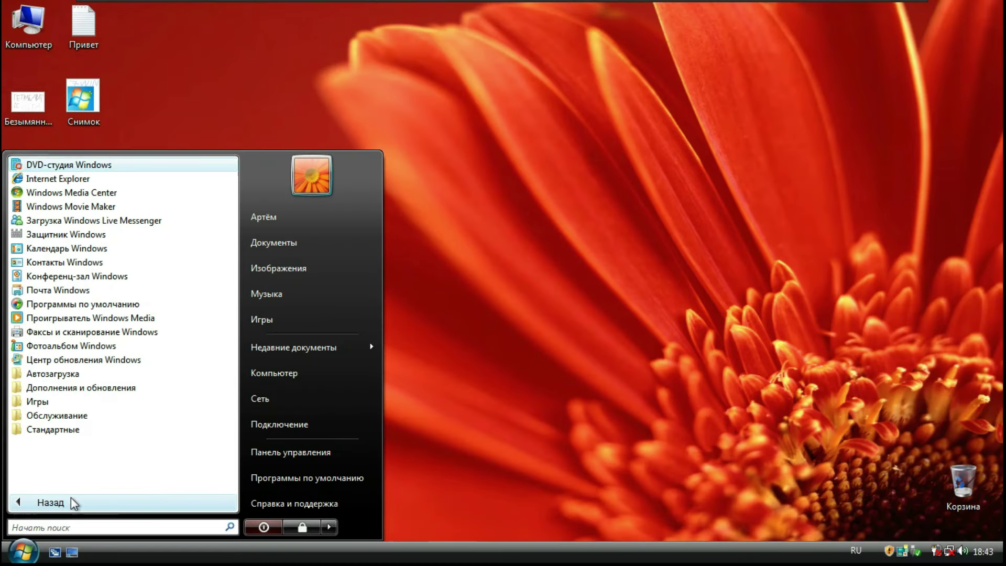
click(74, 502)
click(73, 401)
click(587, 309)
key(super)
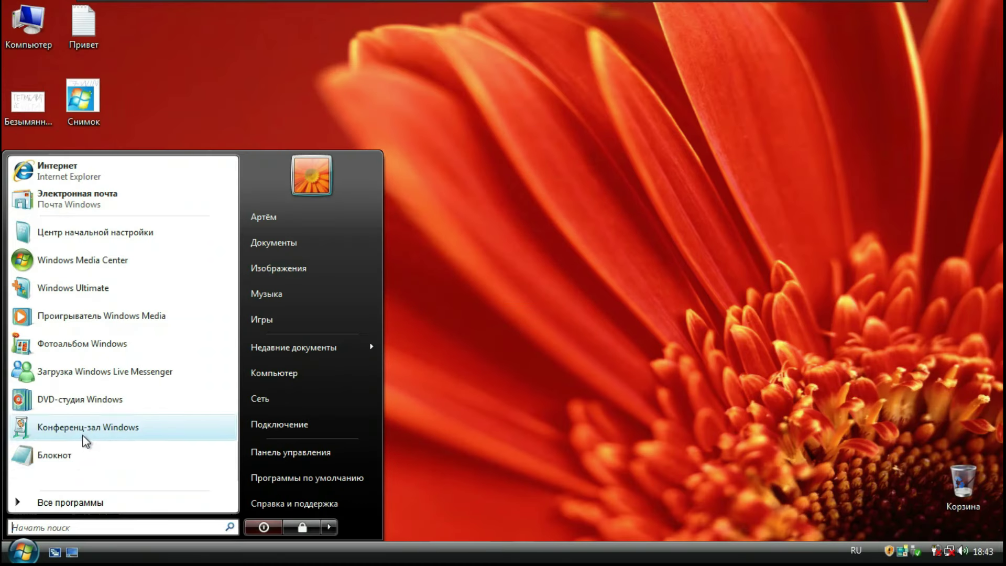
click(527, 277)
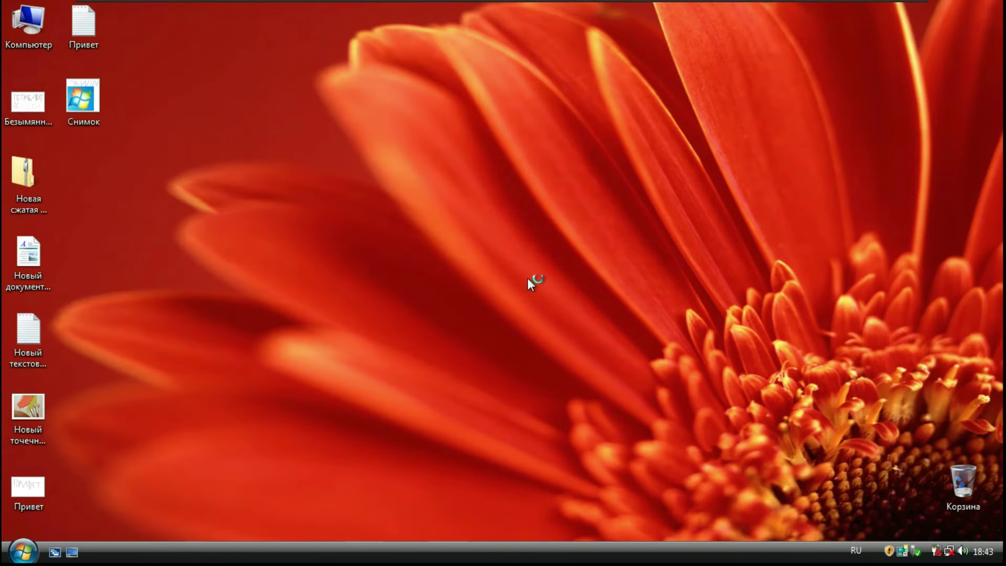
- Capture the Корзина icon with Ножницы, handwrite VIST around it in blue pen, and close the tool without saving
key(super)
click(65, 503)
click(79, 387)
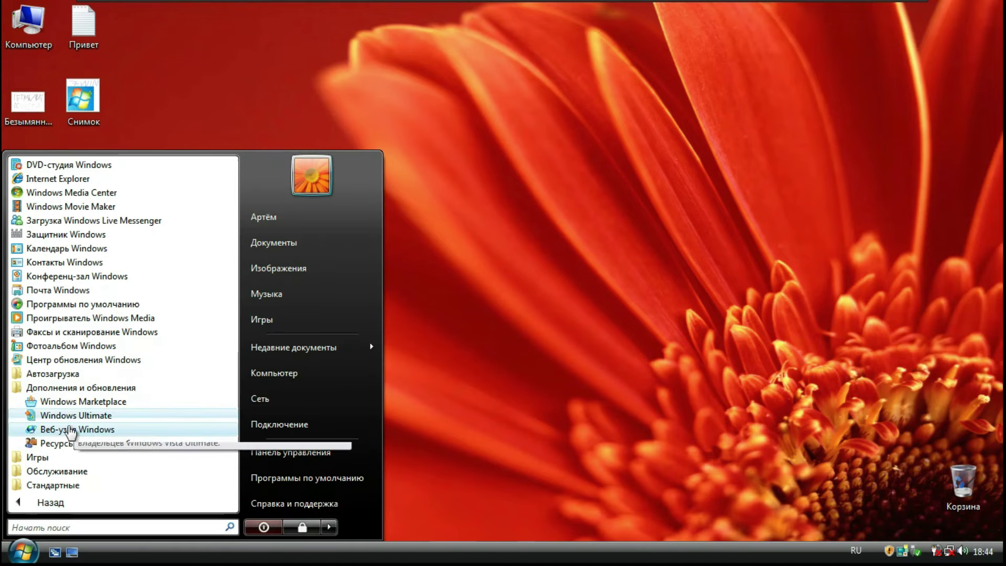
click(62, 486)
click(57, 356)
click(589, 321)
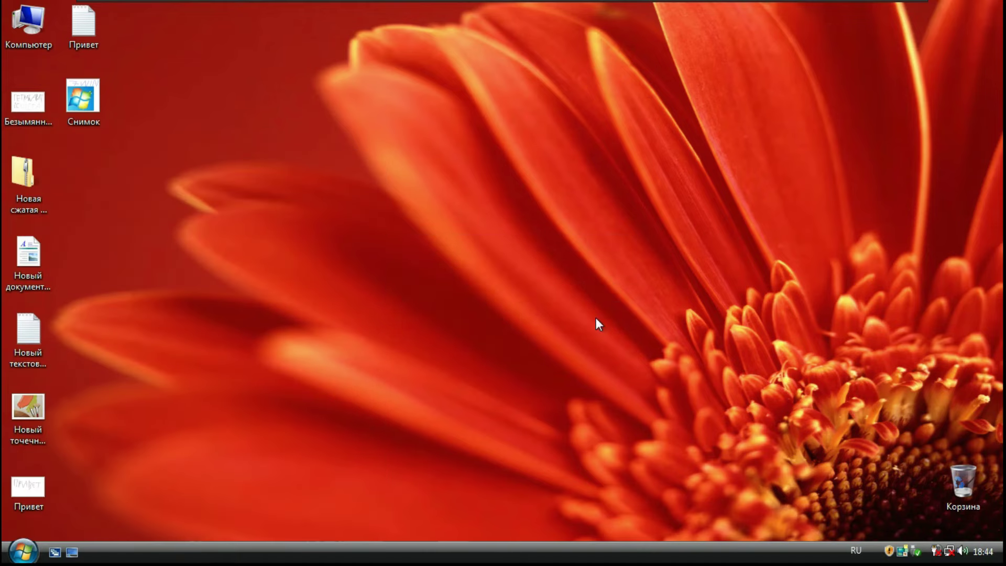
drag(917, 441, 986, 518)
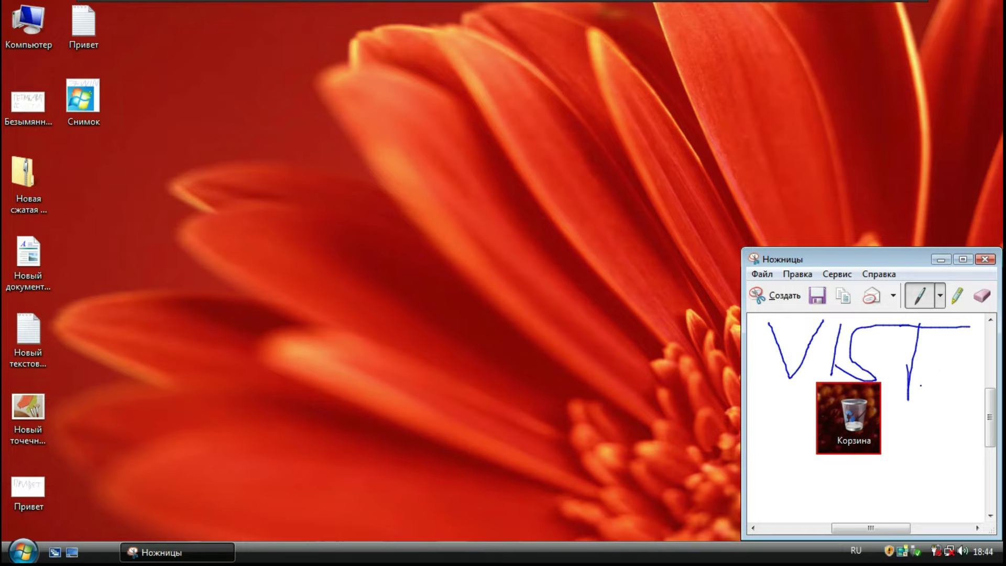
click(985, 259)
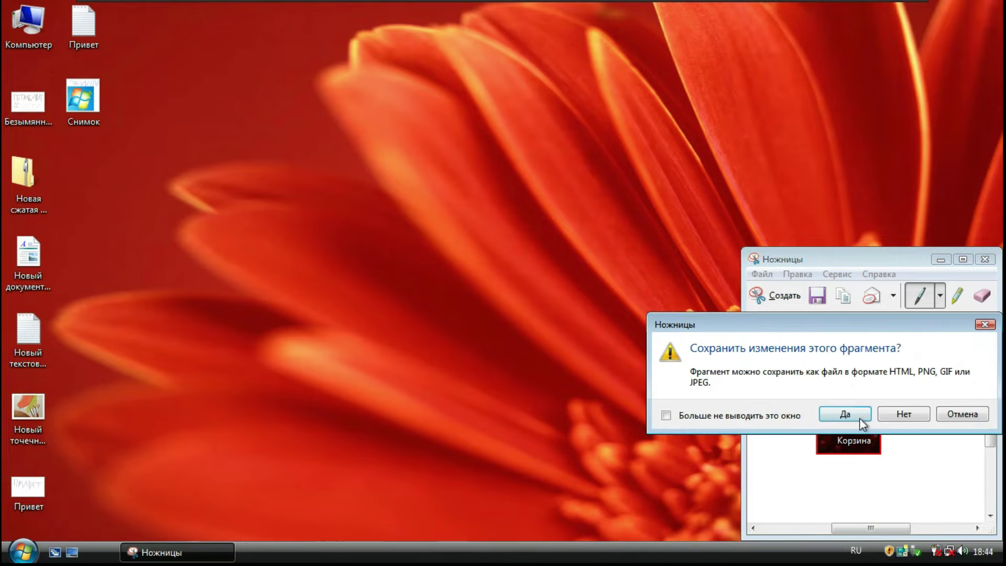
click(903, 414)
- Switch Панель управления to the classic view, check Программы и компоненты, and return to the list of items
click(22, 551)
click(293, 451)
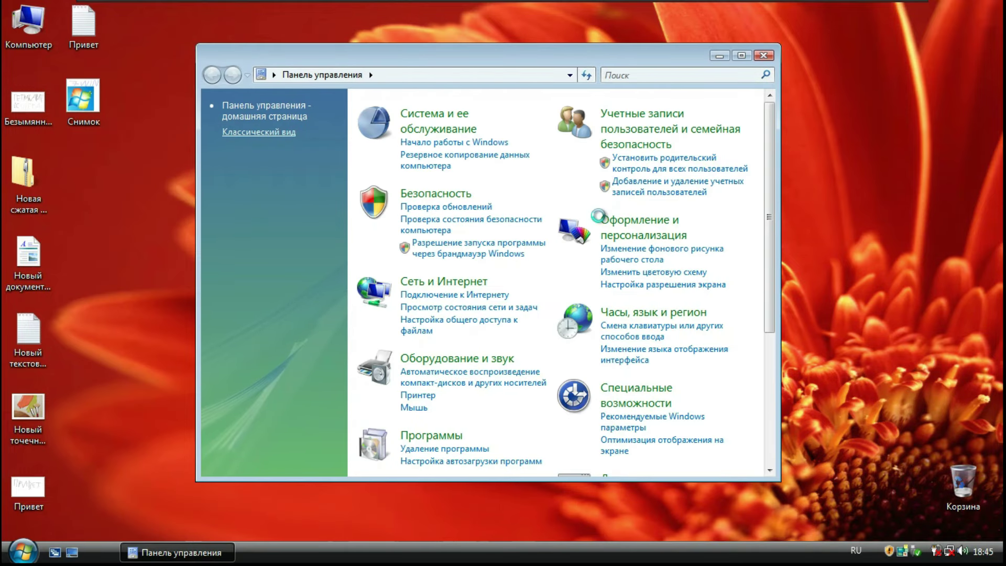
double_click(599, 215)
click(332, 321)
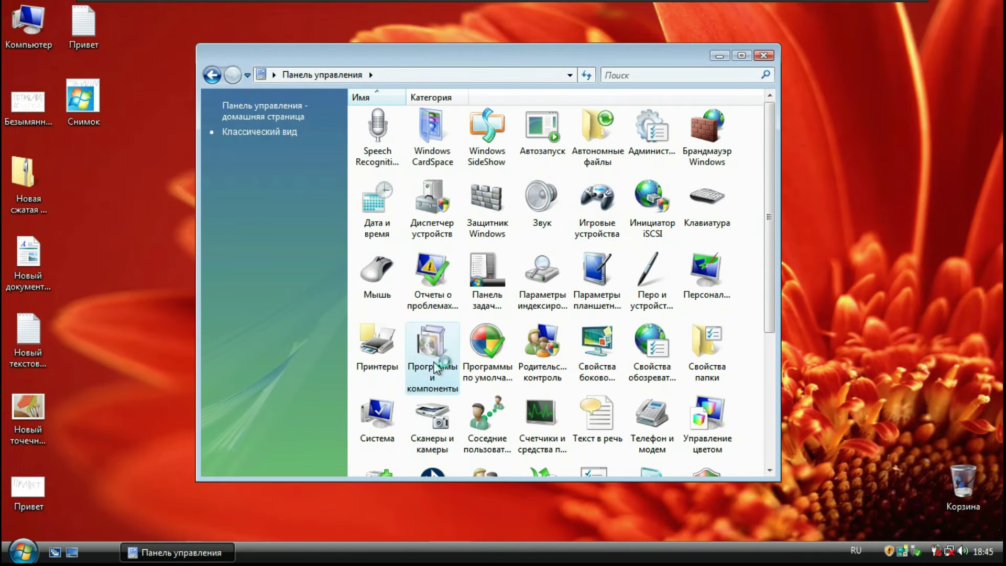
double_click(432, 362)
click(362, 74)
- View the Windows sidebar properties, Свойства обозревателя and the performance counters item, and close Панель управления
double_click(597, 343)
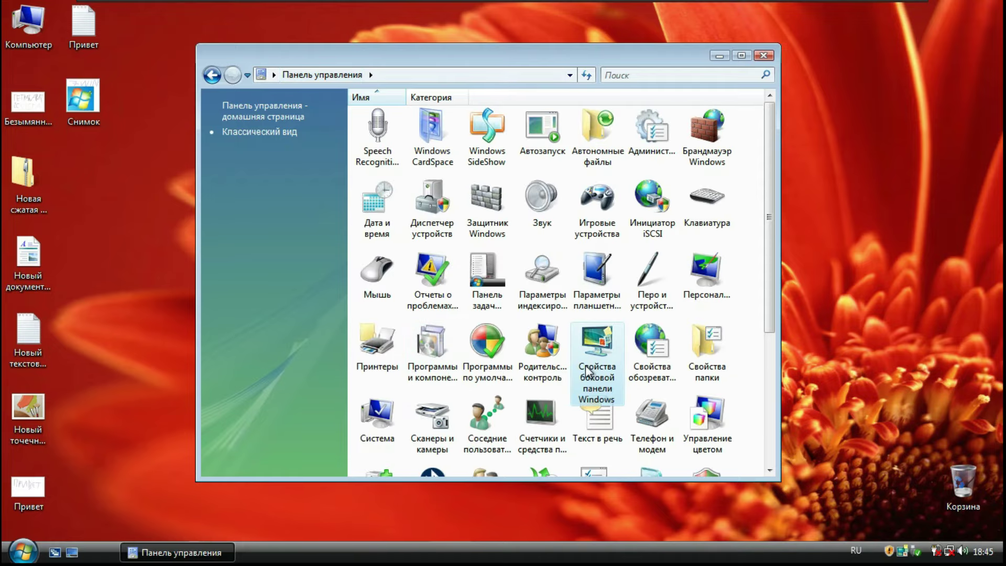
click(597, 425)
double_click(652, 349)
click(330, 498)
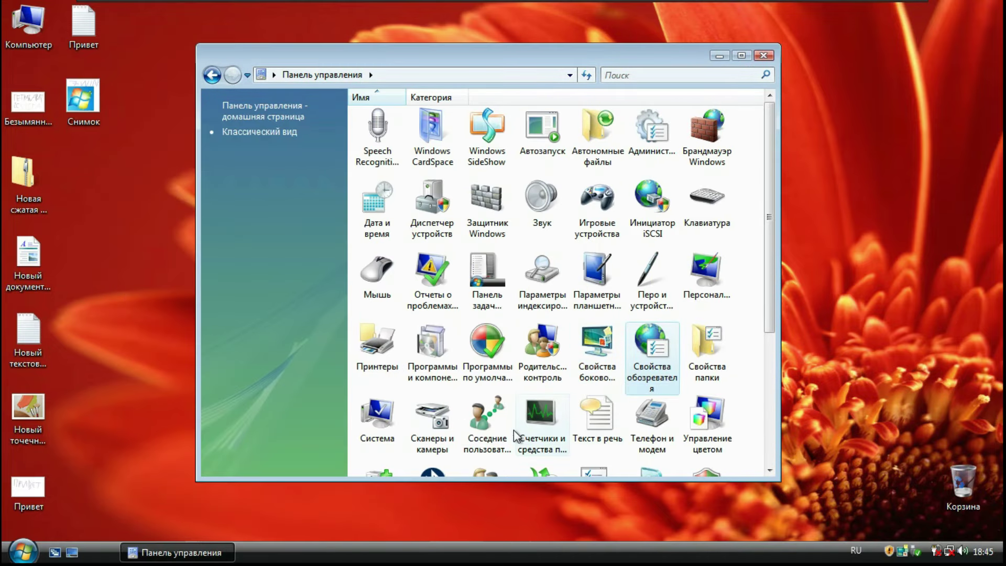
double_click(542, 419)
click(763, 55)
- View Центр мобильности Windows from the Стандартные programs, close it, and check the battery status
click(23, 551)
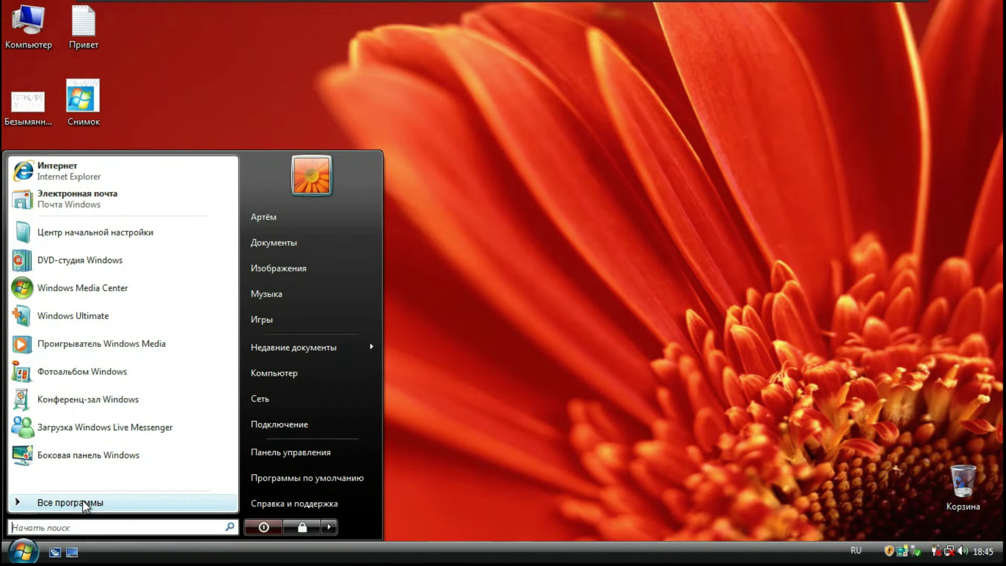
click(79, 505)
click(52, 434)
click(67, 417)
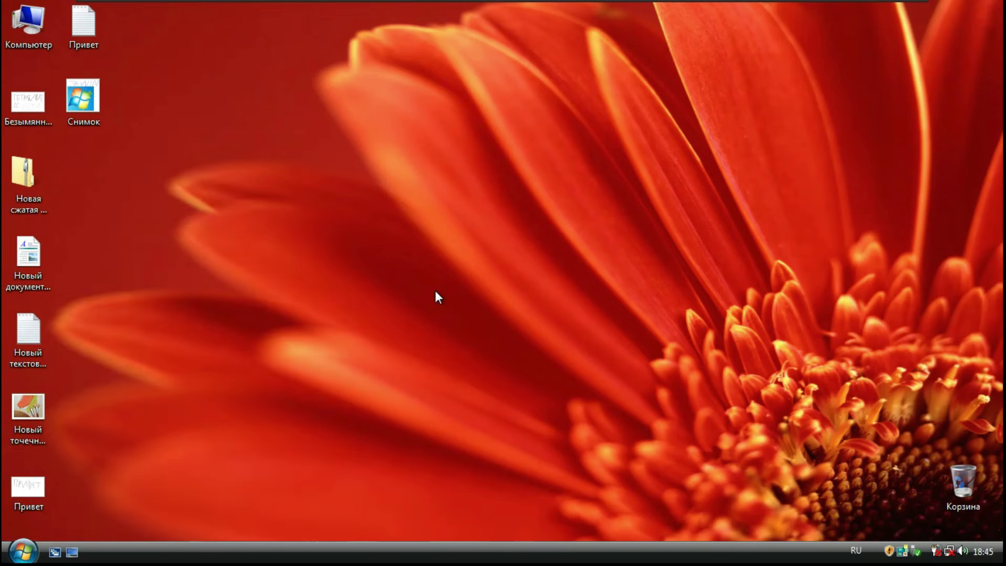
click(710, 172)
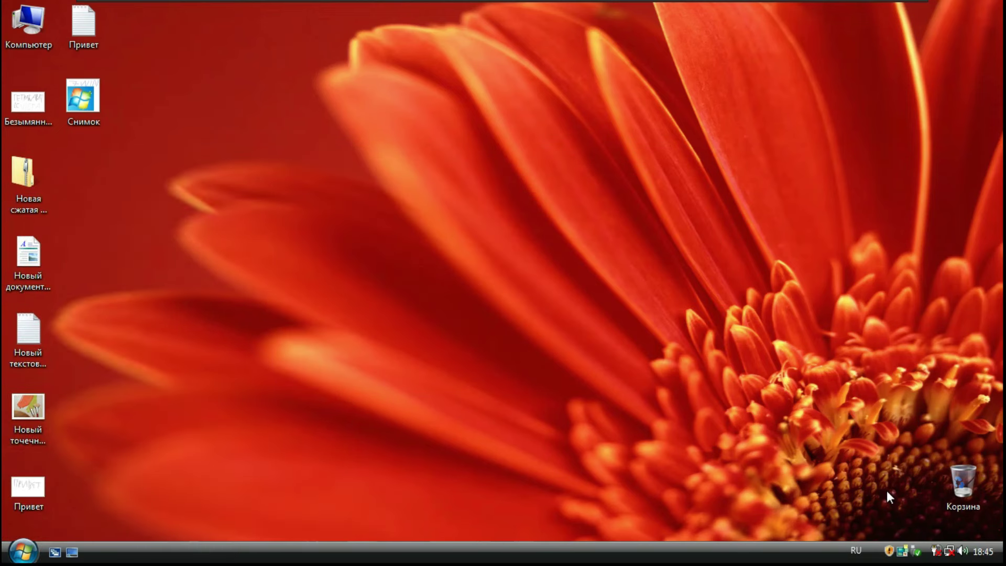
click(936, 551)
- Write Тетраб in a new WordPad document and close it without saving
click(24, 551)
click(79, 502)
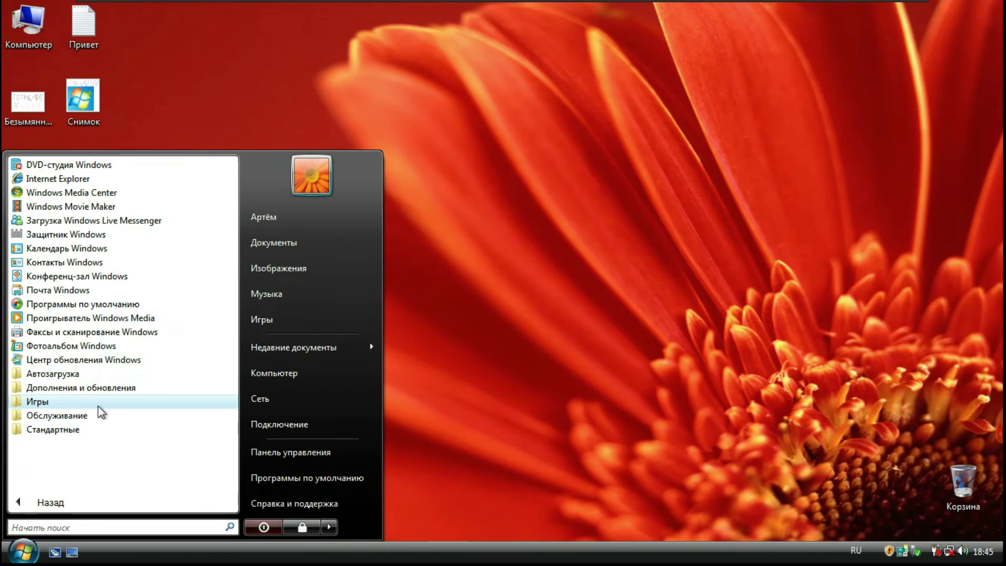
click(101, 413)
click(79, 485)
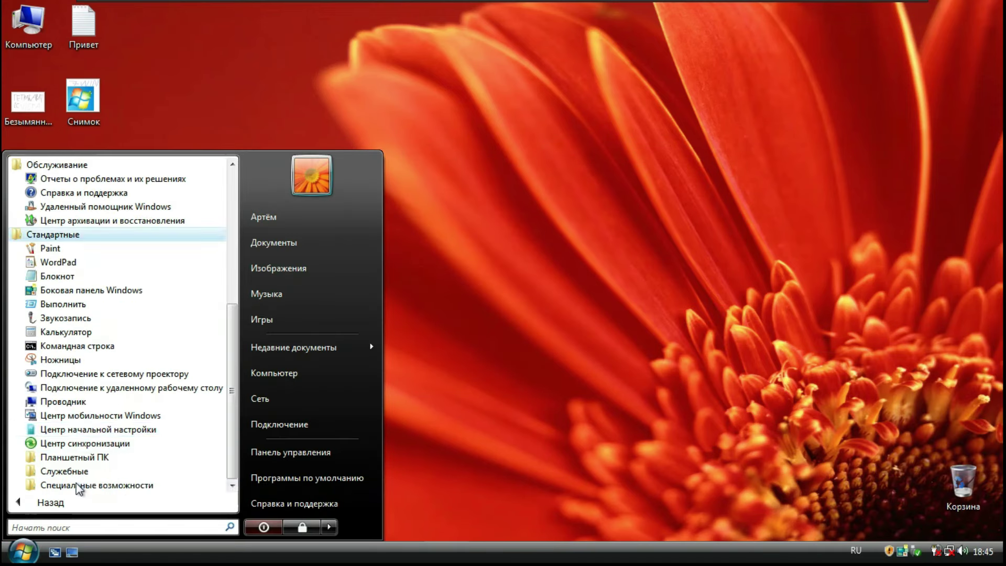
click(67, 267)
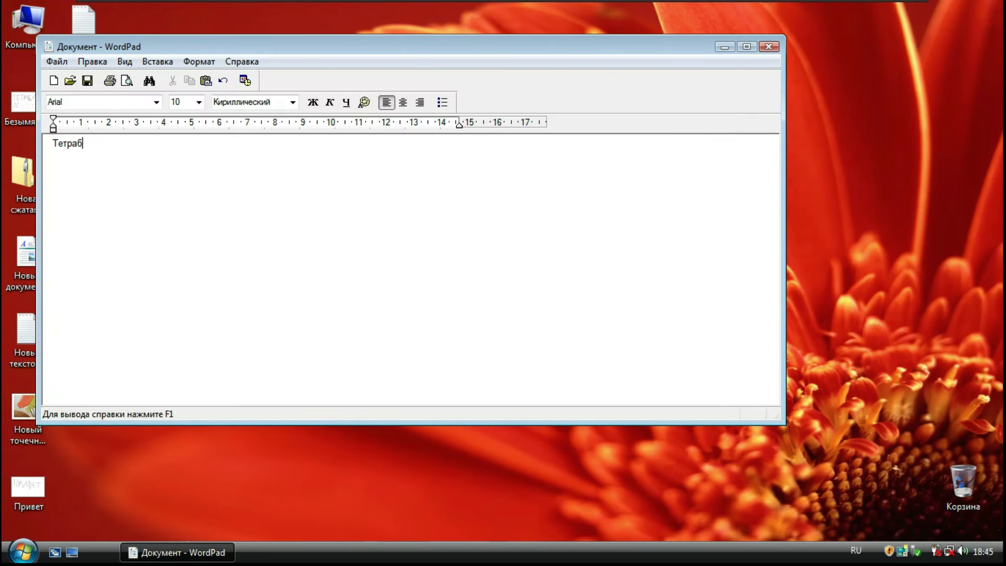
click(769, 47)
click(482, 256)
- Launch Почта Windows, cancel the account setup wizard, view the inbox, and close the program
click(23, 551)
click(78, 502)
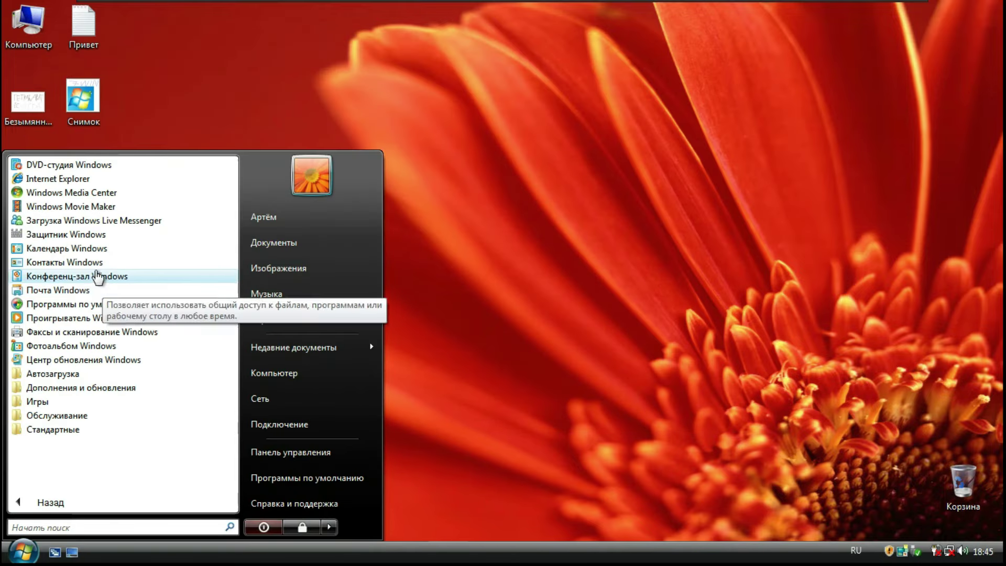
click(57, 292)
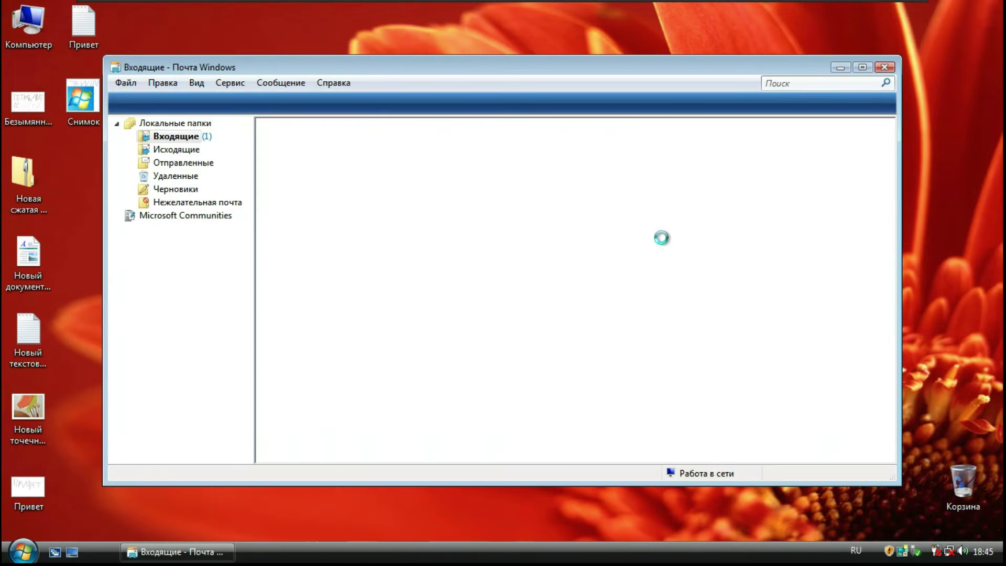
click(791, 457)
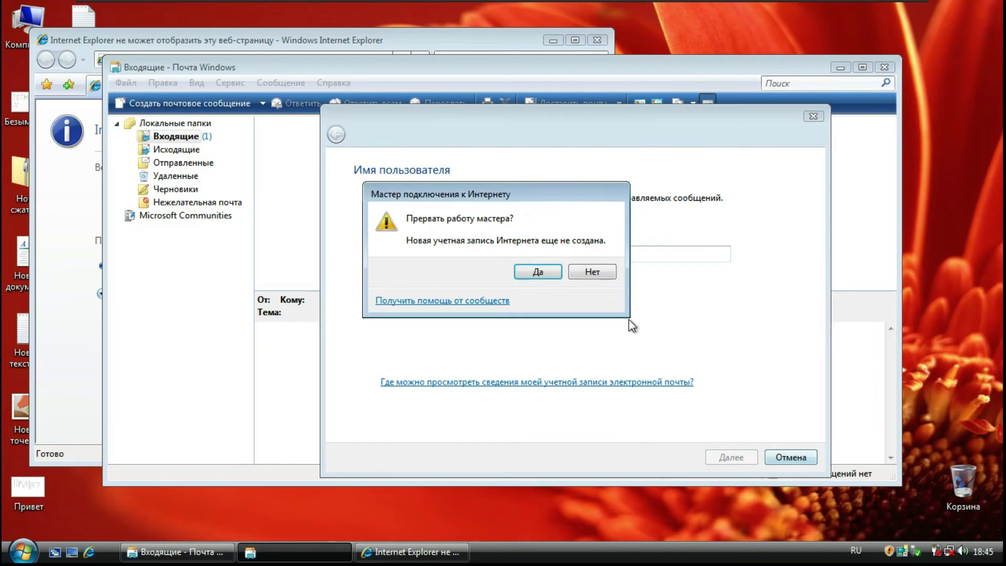
click(537, 272)
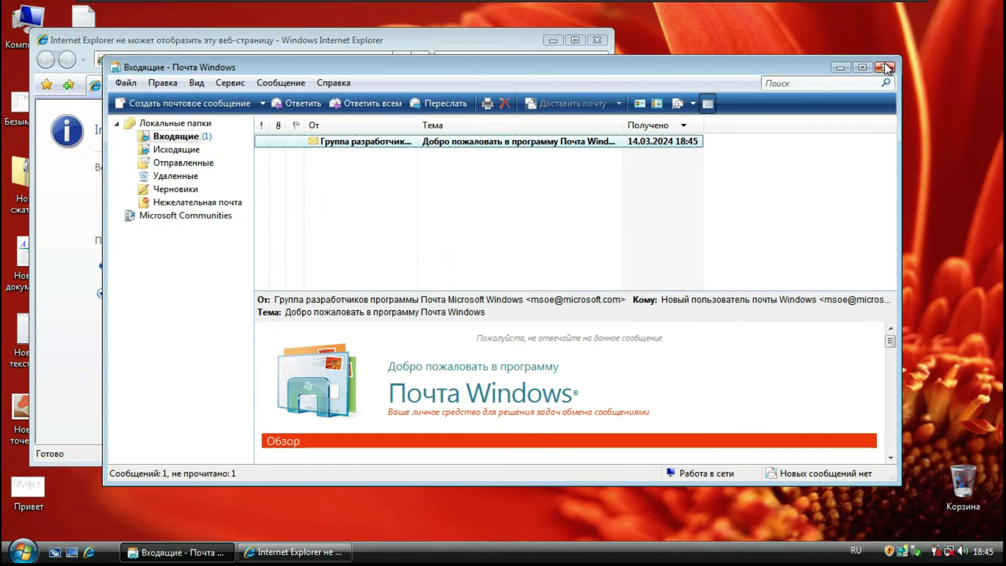
click(887, 68)
- Try to open google.co in Internet Explorer and close the browser
click(310, 59)
text(п)
key(BackSpace)
key(alt+shift)
text(g)
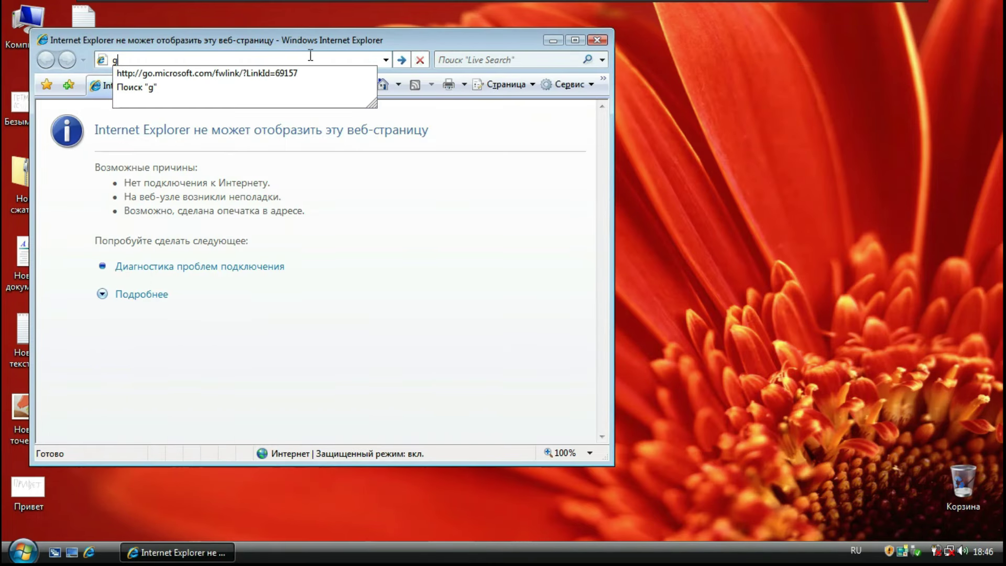
text(oogle.co)
key(alt+shift)
key(Return)
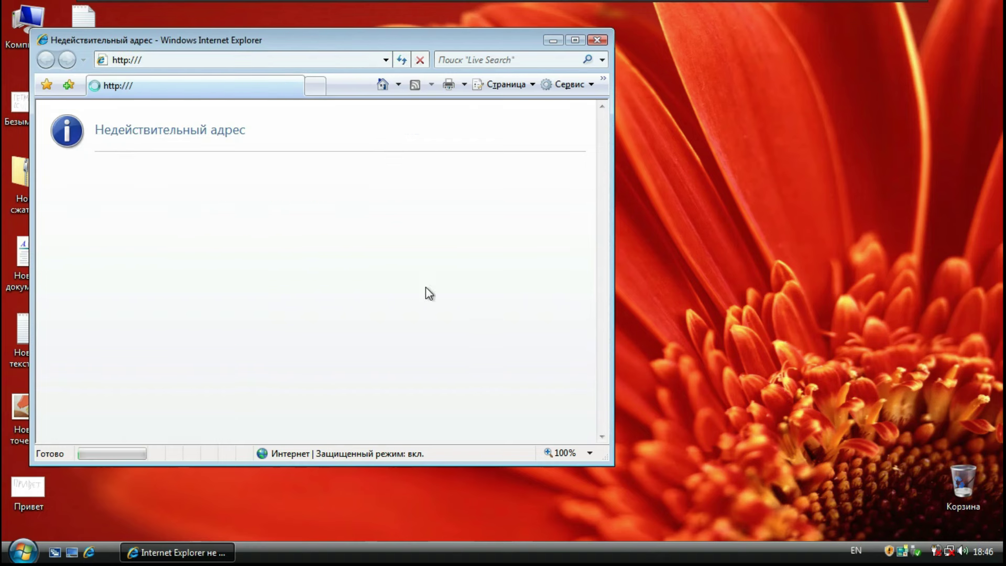
click(597, 39)
- Open the user's profile folder, reposition its window, and create a new briefcase named Новый портфель in it
click(23, 551)
click(53, 502)
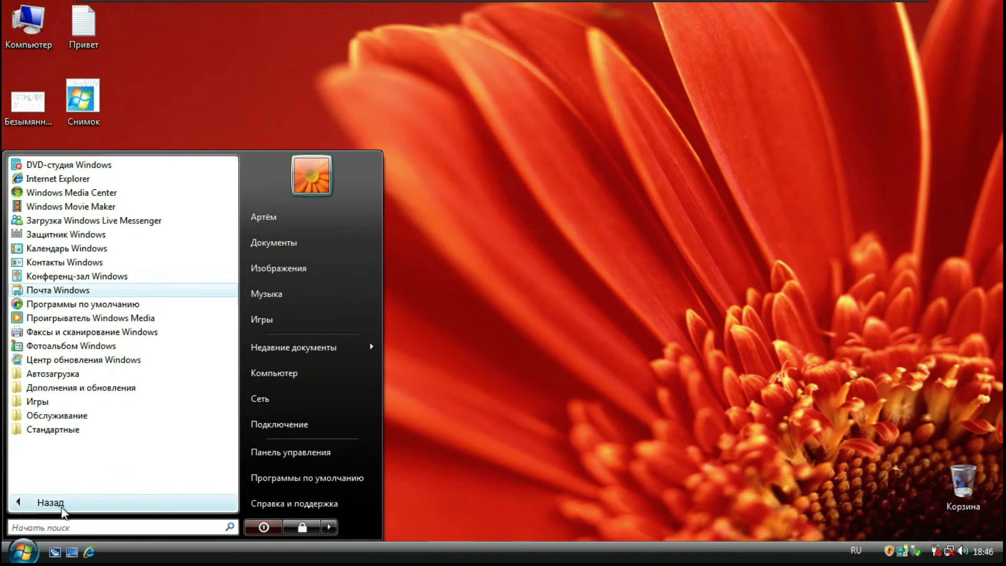
click(57, 414)
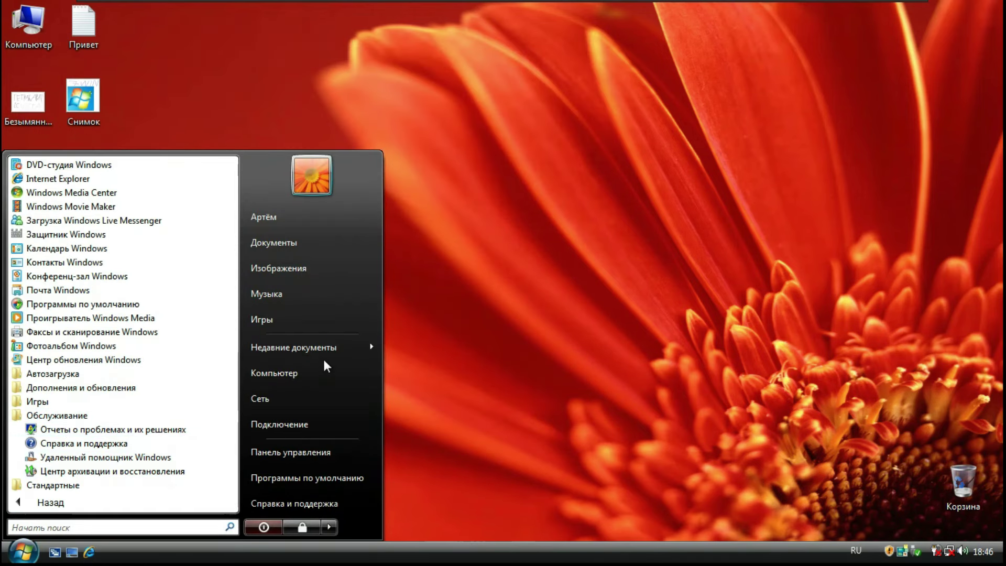
click(277, 216)
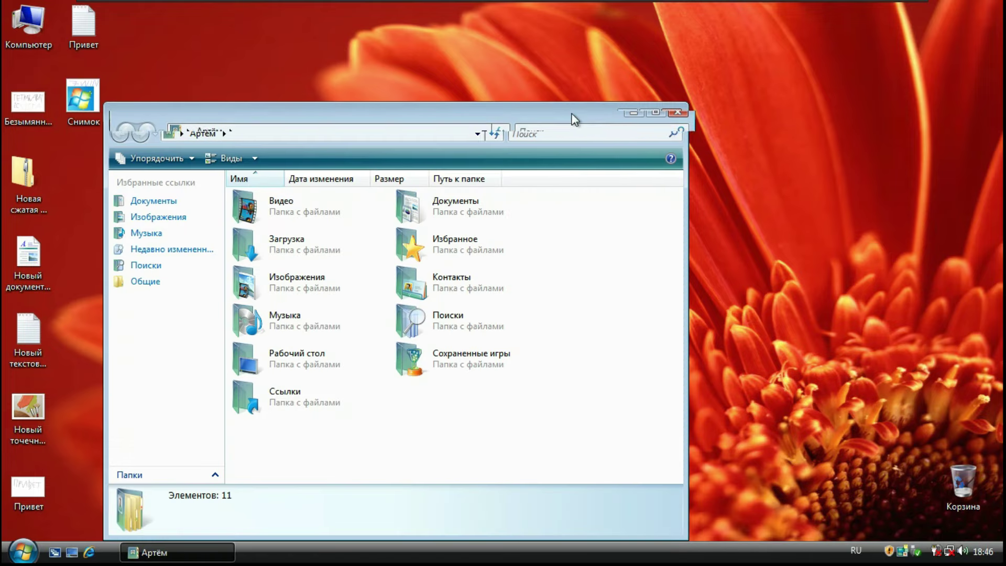
drag(572, 117, 737, 39)
right_click(709, 268)
click(668, 441)
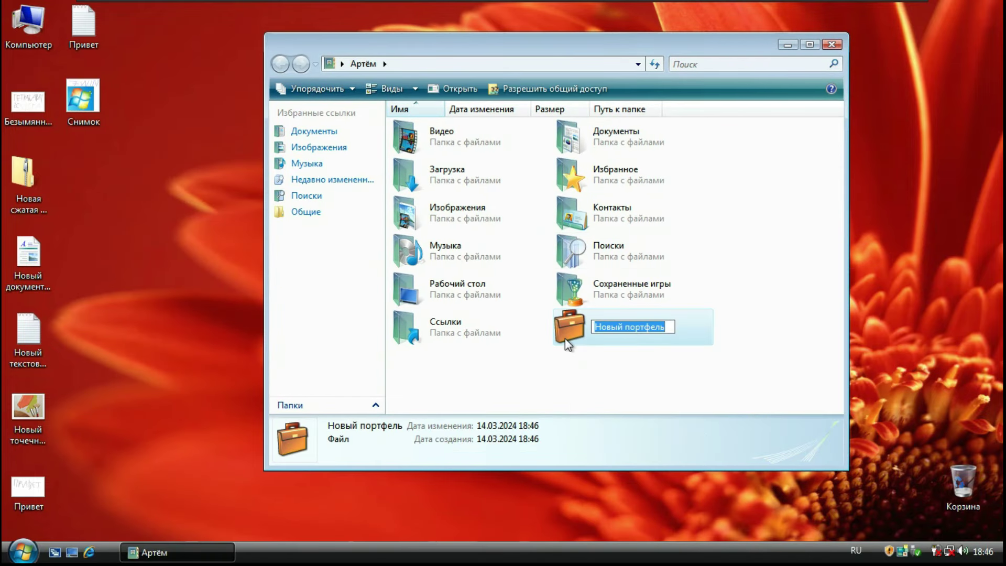
right_click(565, 339)
click(281, 68)
- Paste the eight desktop files into the Тетрабарат folder on drive C: and close the folder windows
double_click(29, 23)
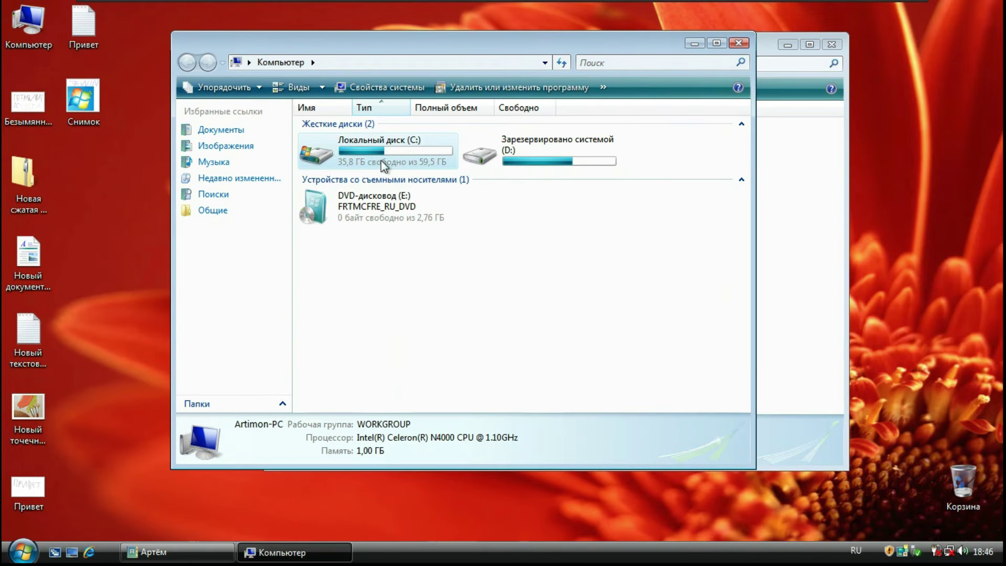
double_click(382, 161)
double_click(346, 225)
right_click(424, 159)
click(461, 278)
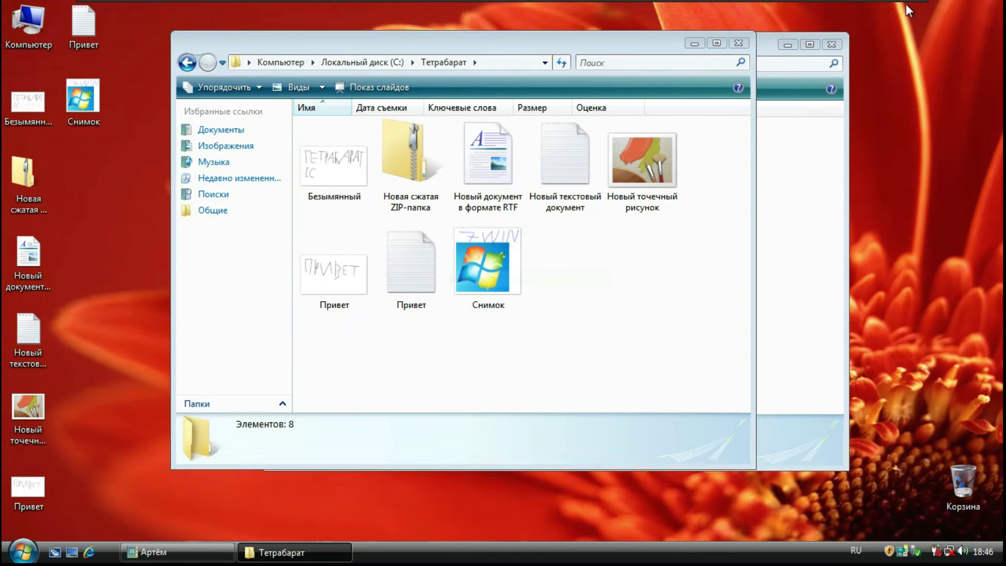
click(831, 44)
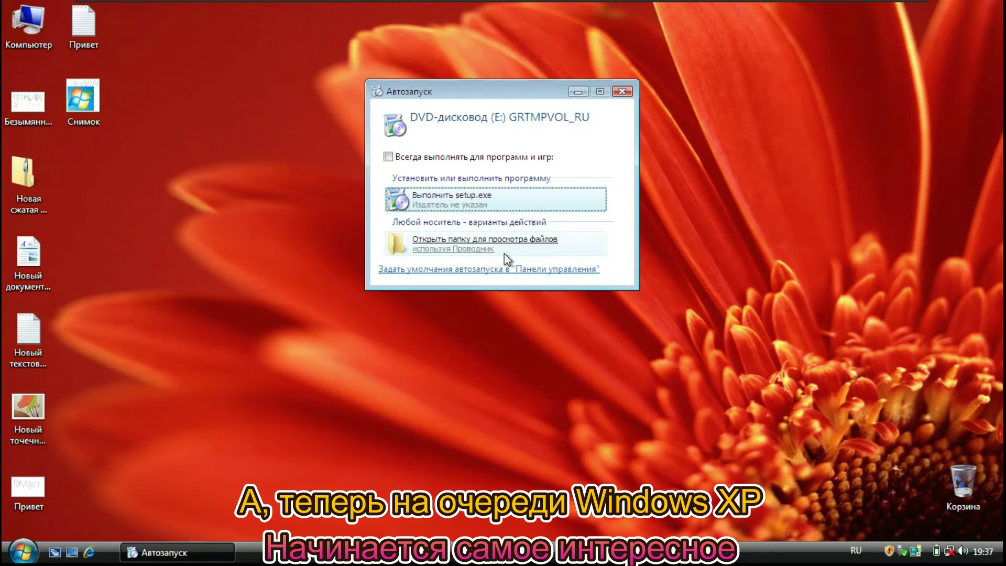
- Run setup.exe from the GRTMPVOL_RU disc with permission granted, and exit the Windows XP welcome window
click(474, 209)
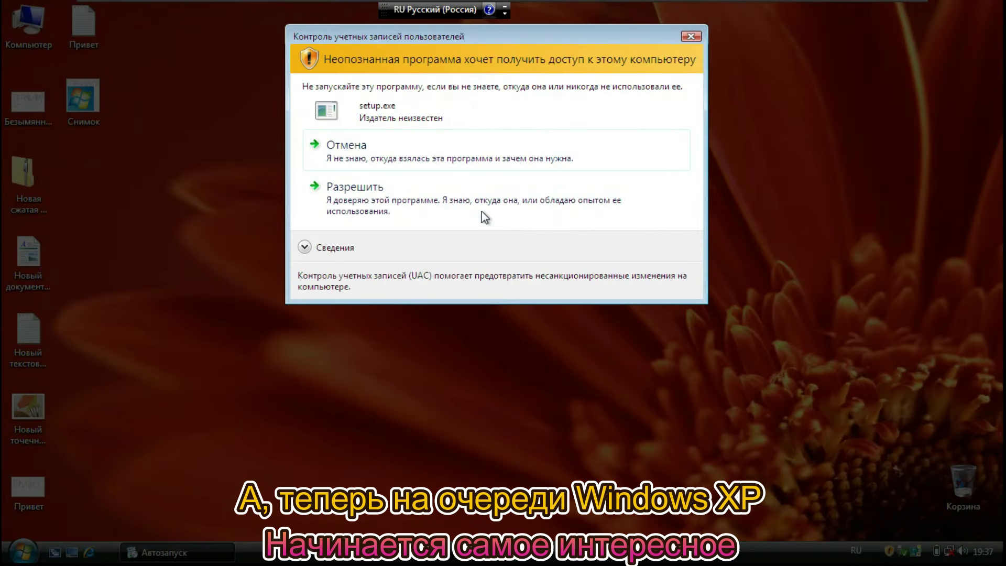
click(476, 200)
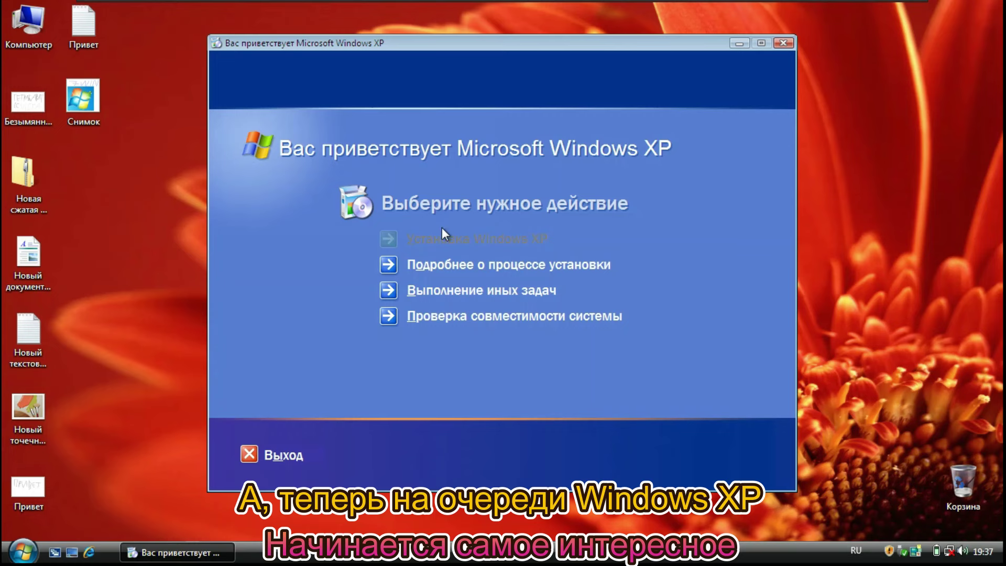
click(272, 455)
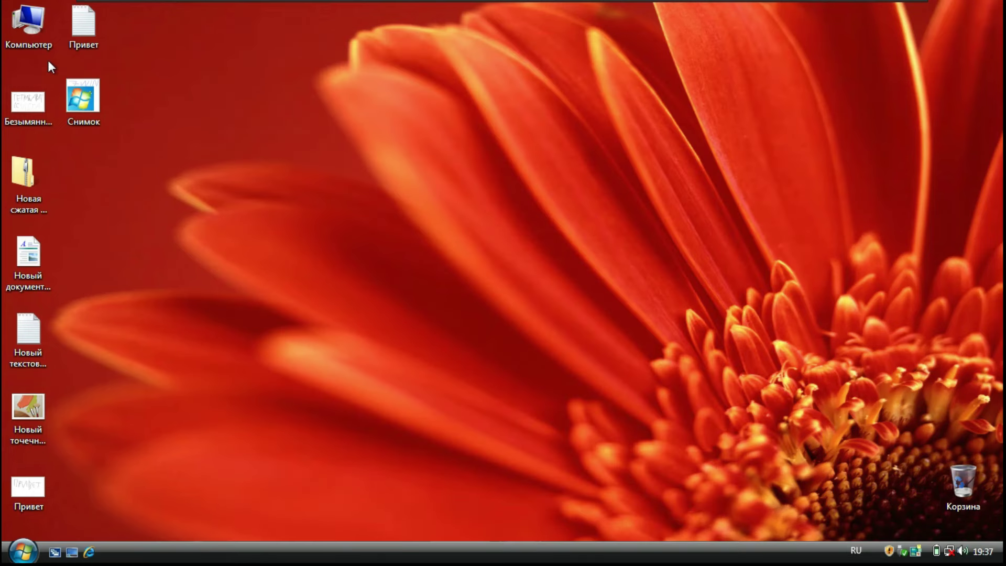
- Try to launch WINNT32 from the I386 folder on DVD drive E:, and cancel the compatibility assistant
double_click(29, 24)
right_click(394, 196)
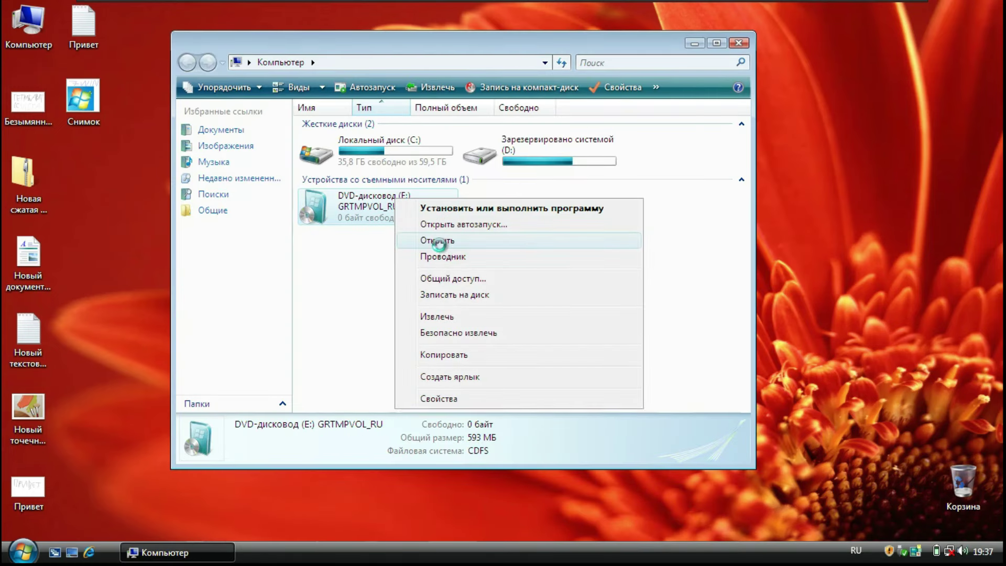
click(442, 239)
double_click(388, 195)
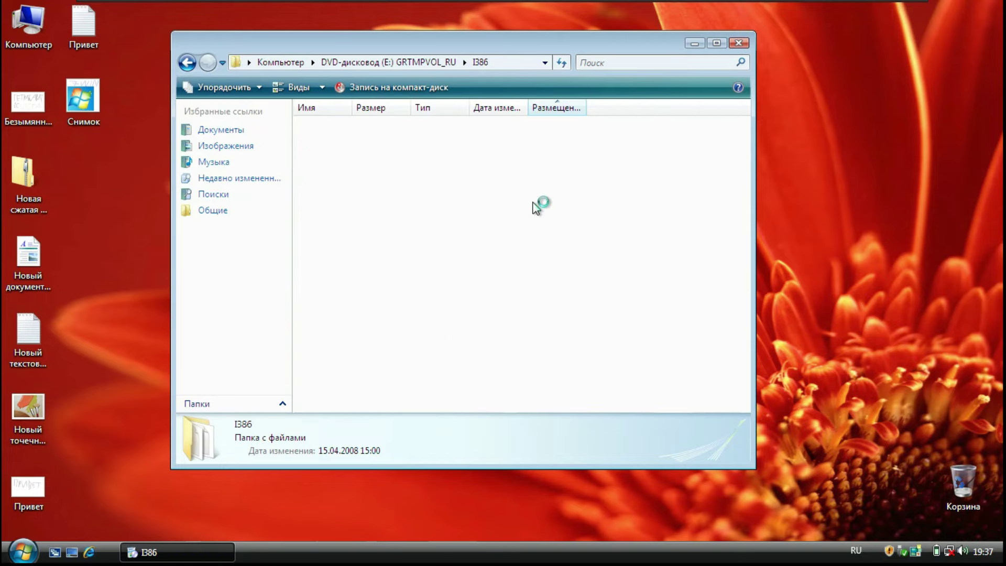
drag(756, 192, 758, 373)
double_click(414, 375)
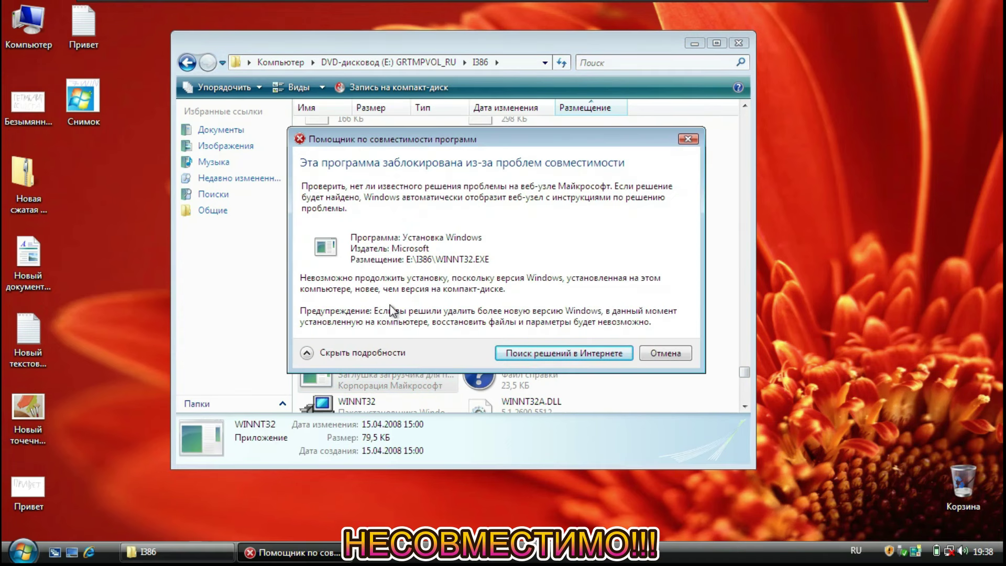
click(669, 354)
- Enable compatibility mode with an earlier Windows version for the SETUP program in the DVD's root folder
click(388, 62)
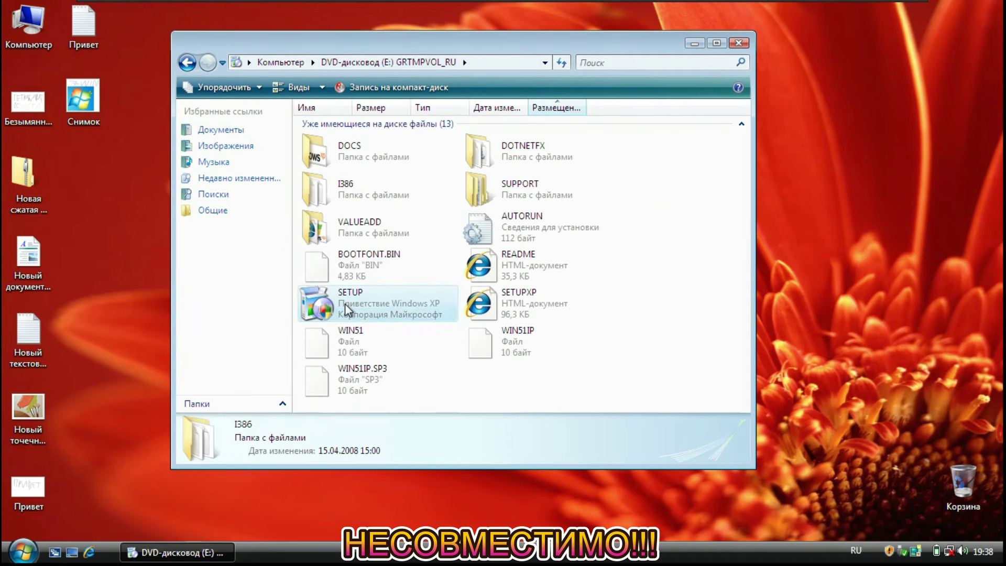
right_click(345, 305)
click(389, 417)
click(423, 195)
click(455, 272)
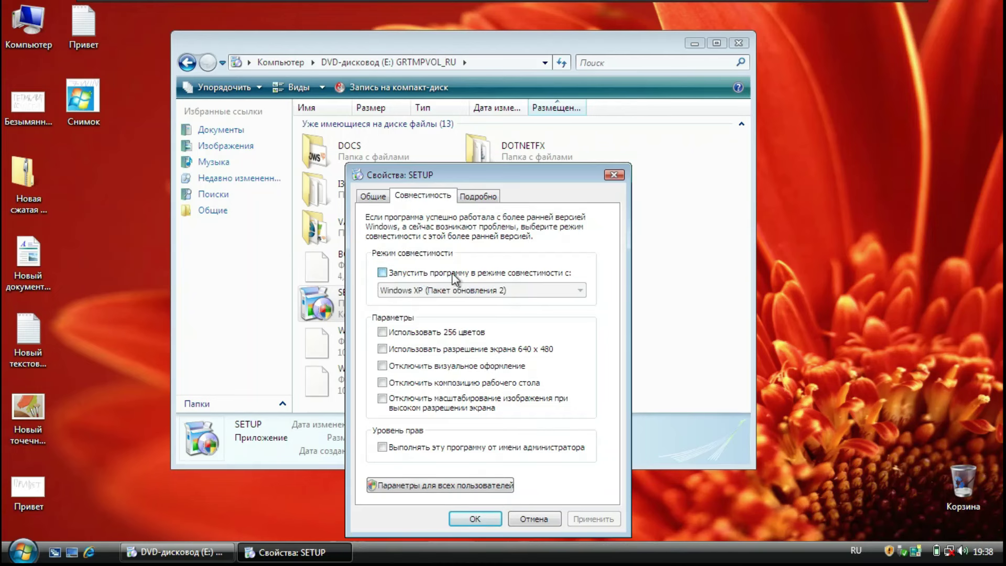
click(451, 289)
click(446, 338)
click(478, 512)
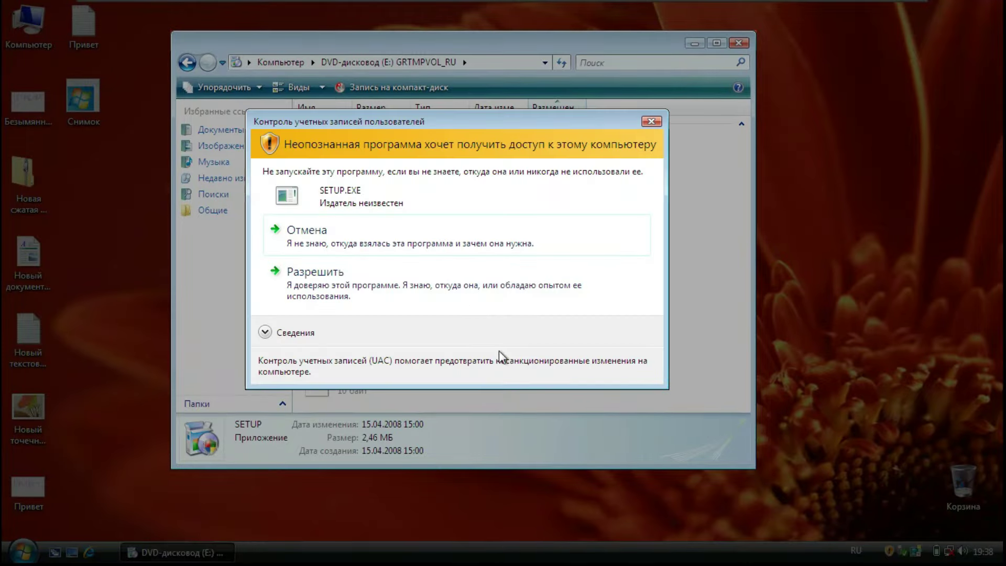
- Allow SETUP.EXE to run, try to start Установка Windows XP, and exit the welcome window
click(498, 293)
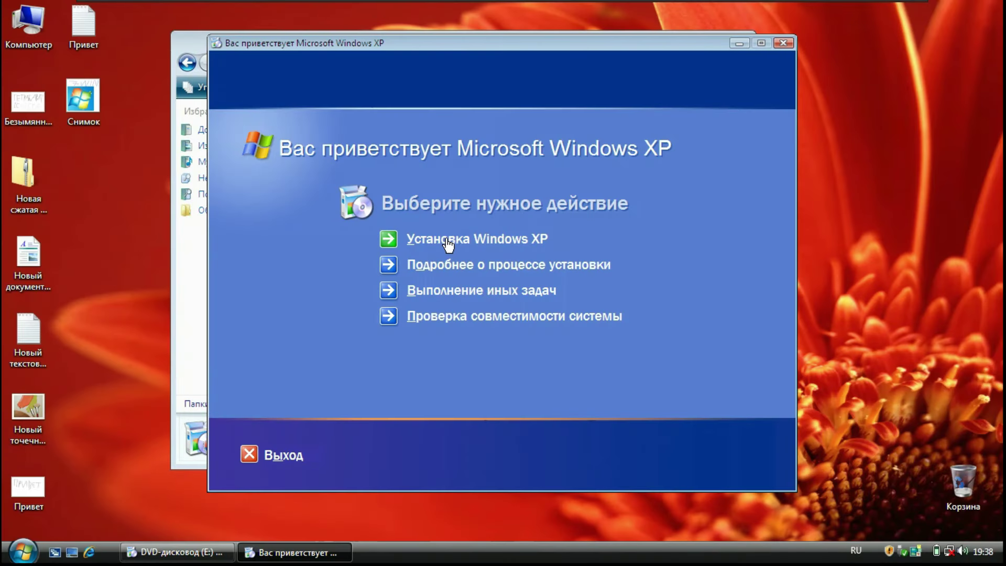
click(445, 242)
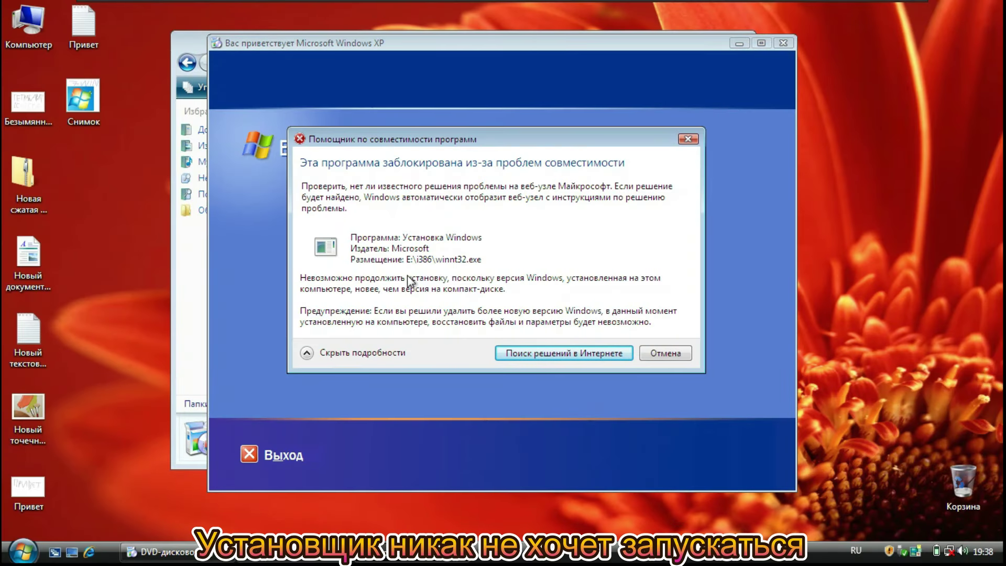
click(644, 353)
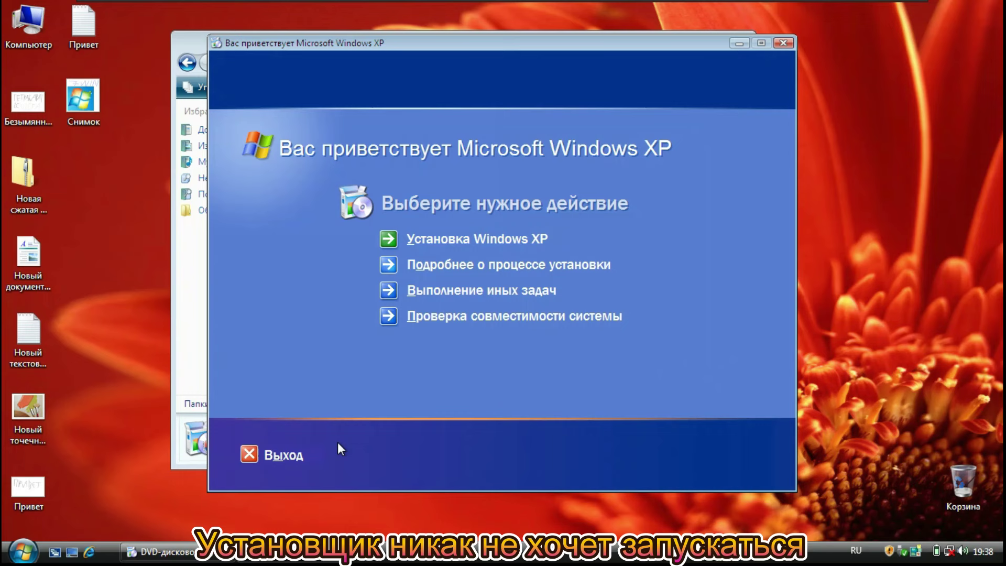
click(268, 457)
- Close the disc's folder window and restart the computer
double_click(399, 180)
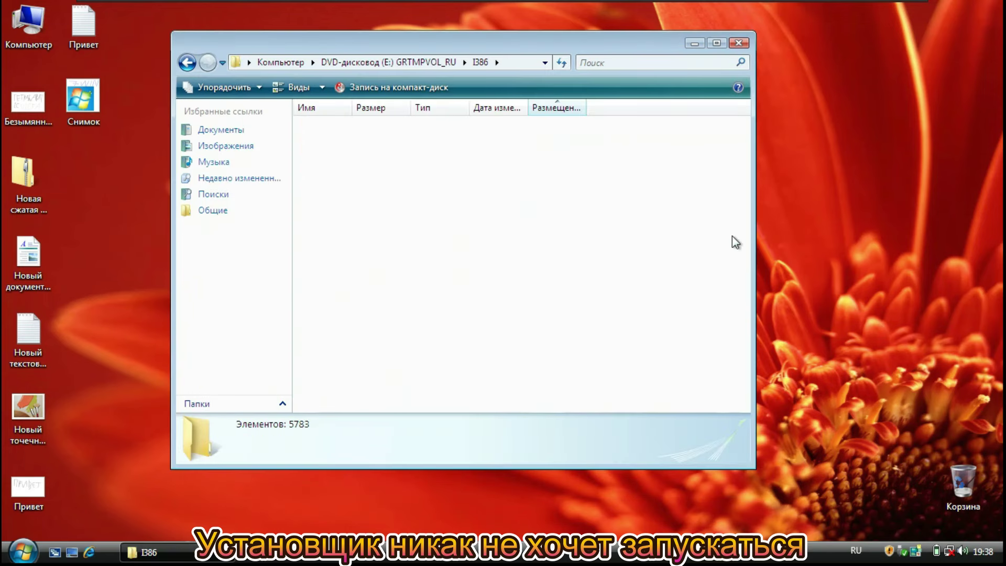
click(739, 43)
click(22, 551)
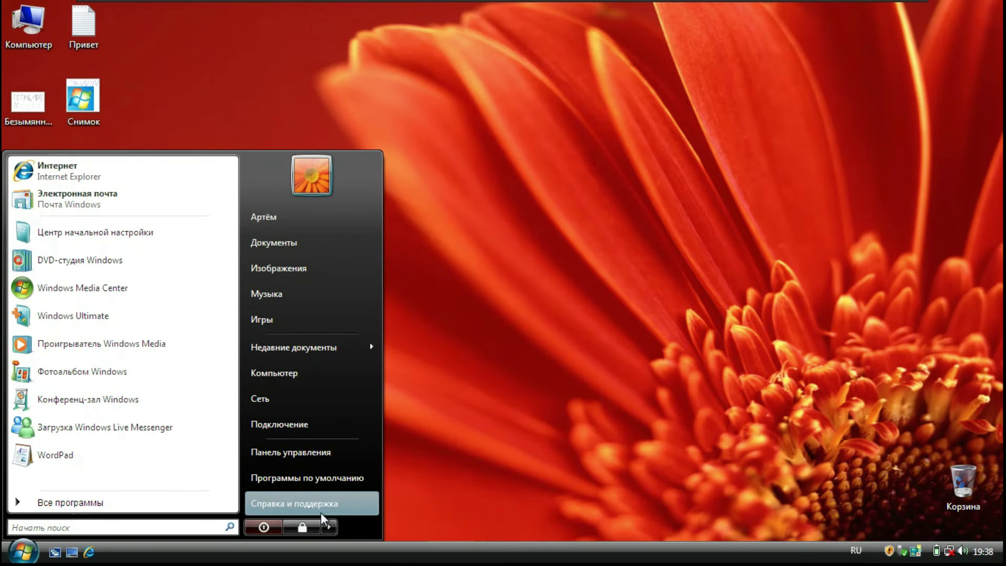
click(328, 527)
click(427, 490)
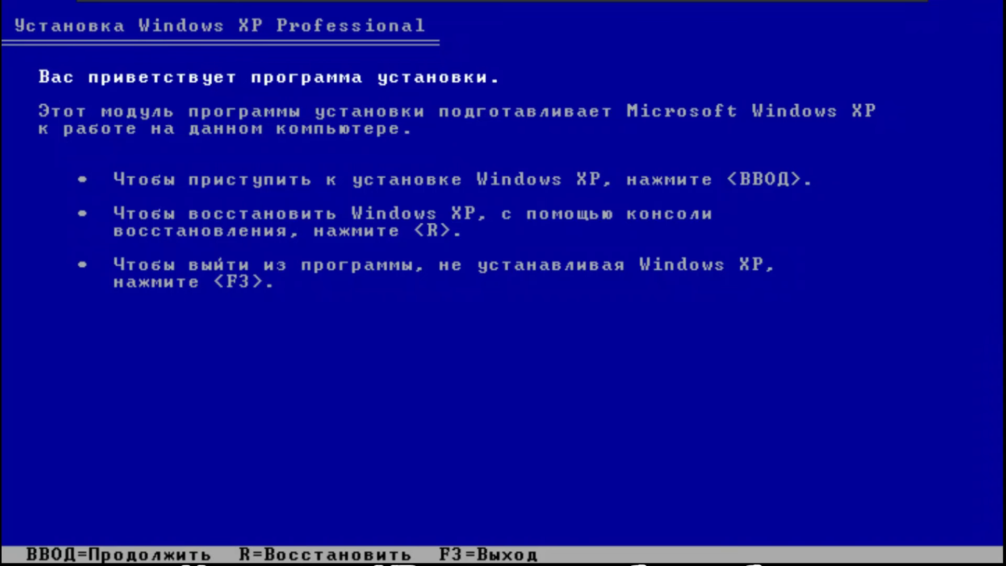
- Start Windows XP Professional setup, accept the licence, and choose partition D: Раздел2 with its current file system left unchanged
key(Return)
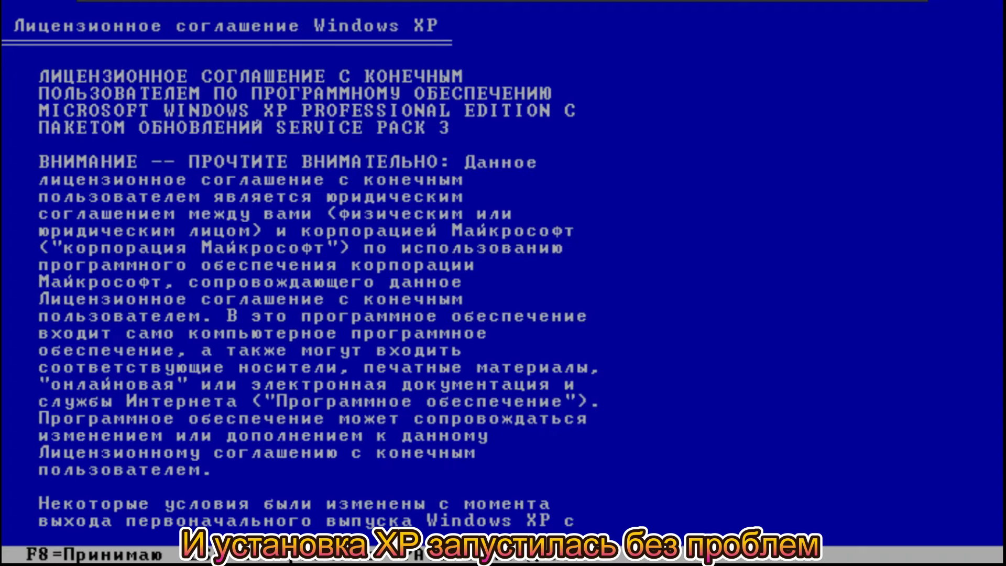
key(F8)
key(Down)
key(Down)
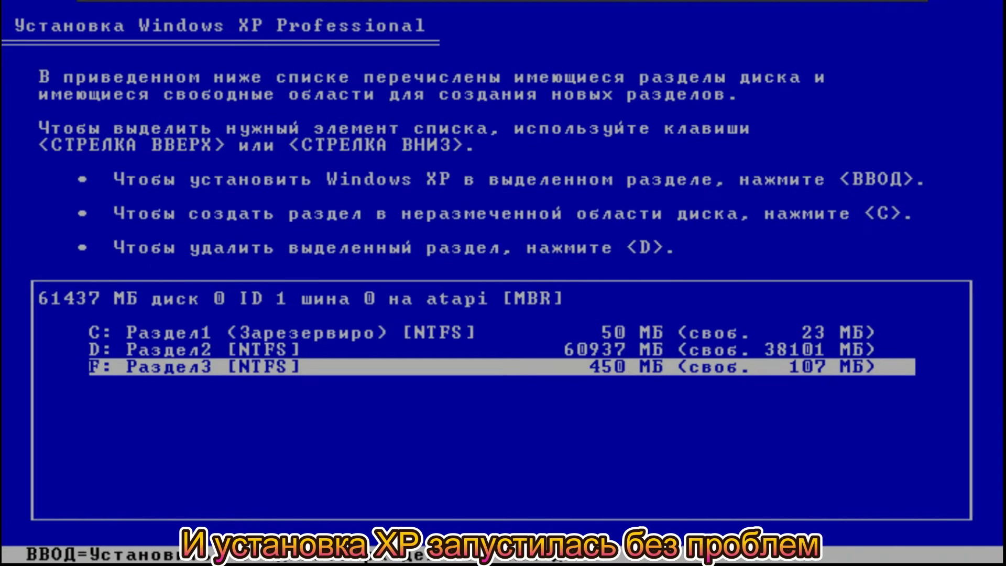
key(Up)
key(Return)
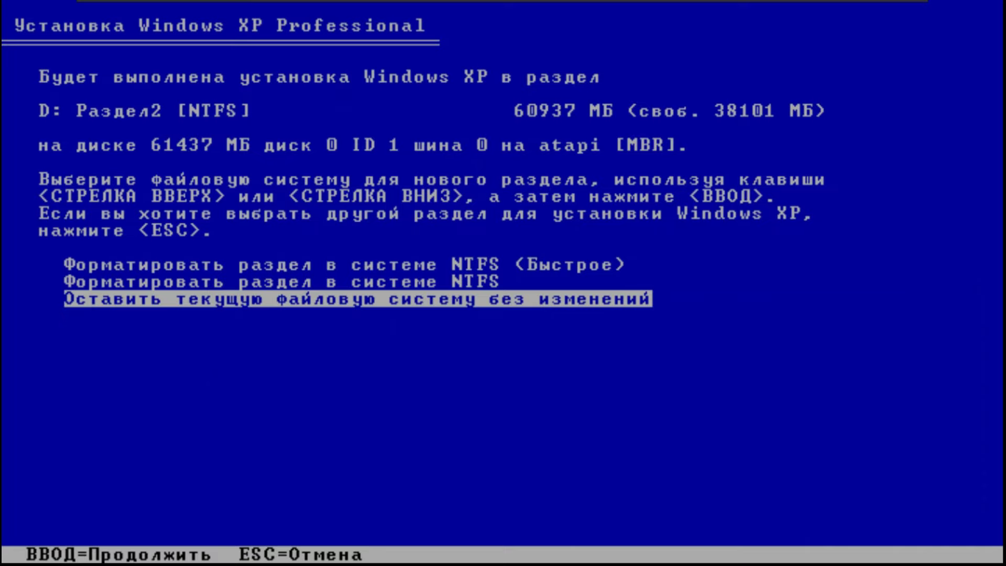
key(Return)
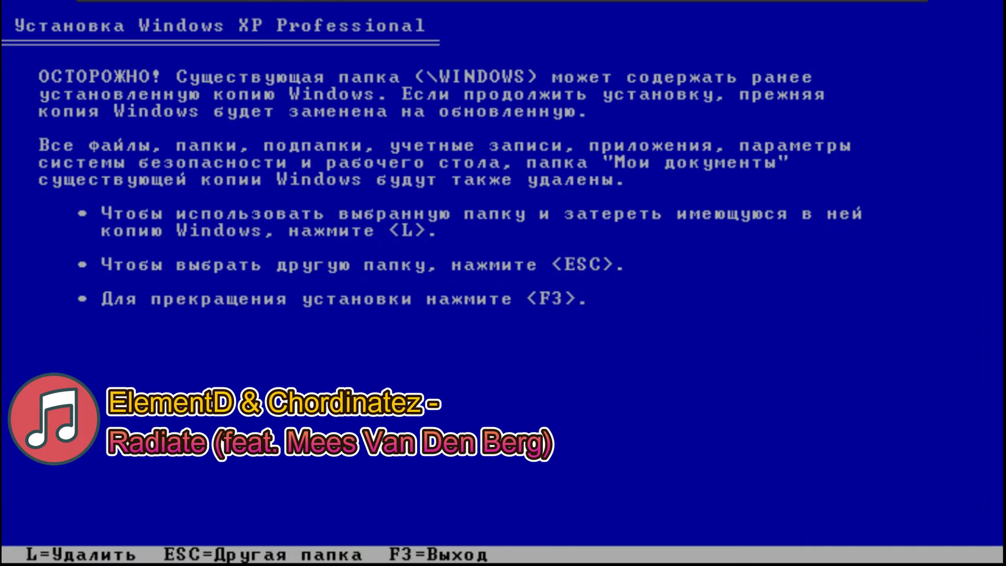
- Choose a different installation folder instead of overwriting the existing Windows copy, naming it \WINXP
key(Escape)
key(BackSpace)
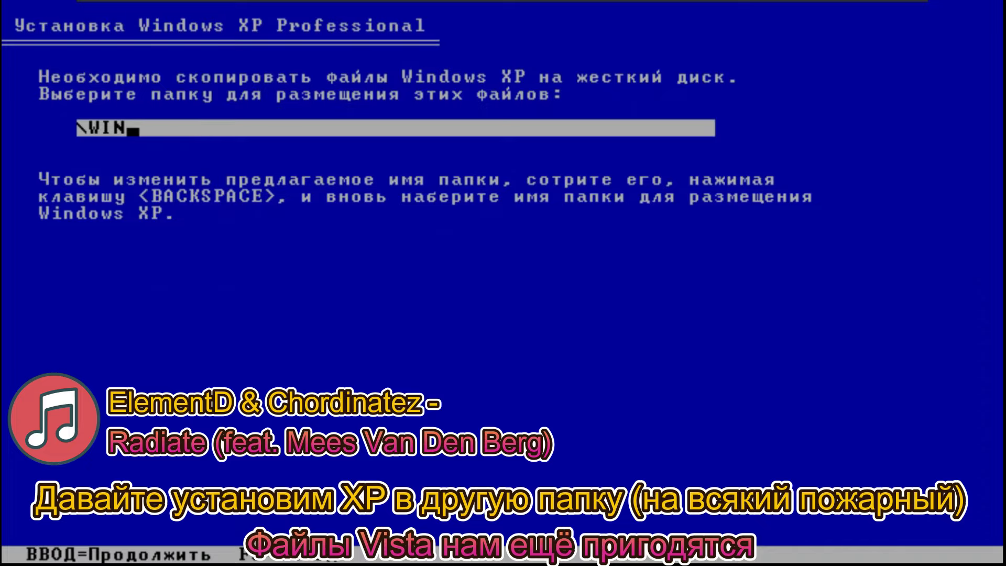
text(z)
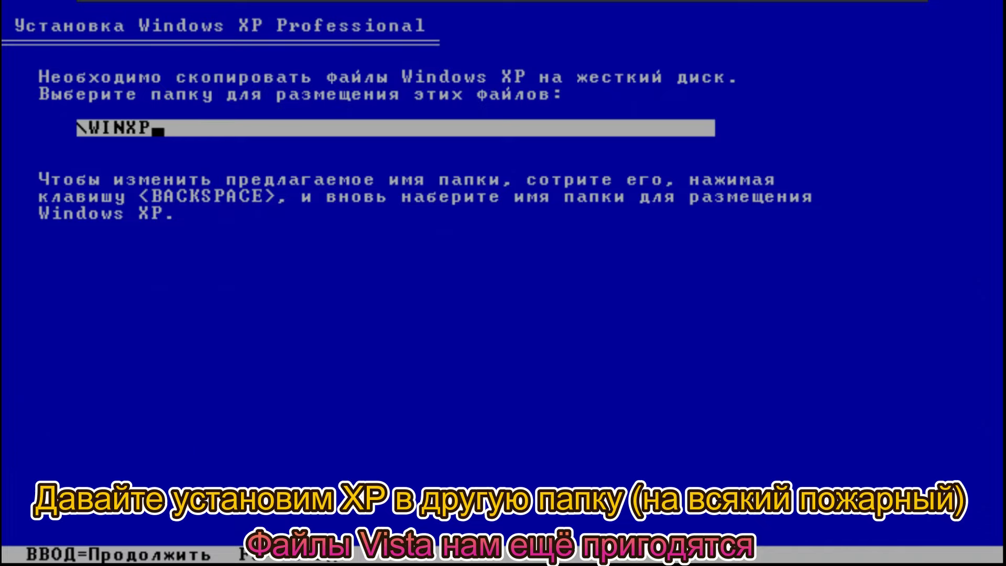
text(P)
key(Return)
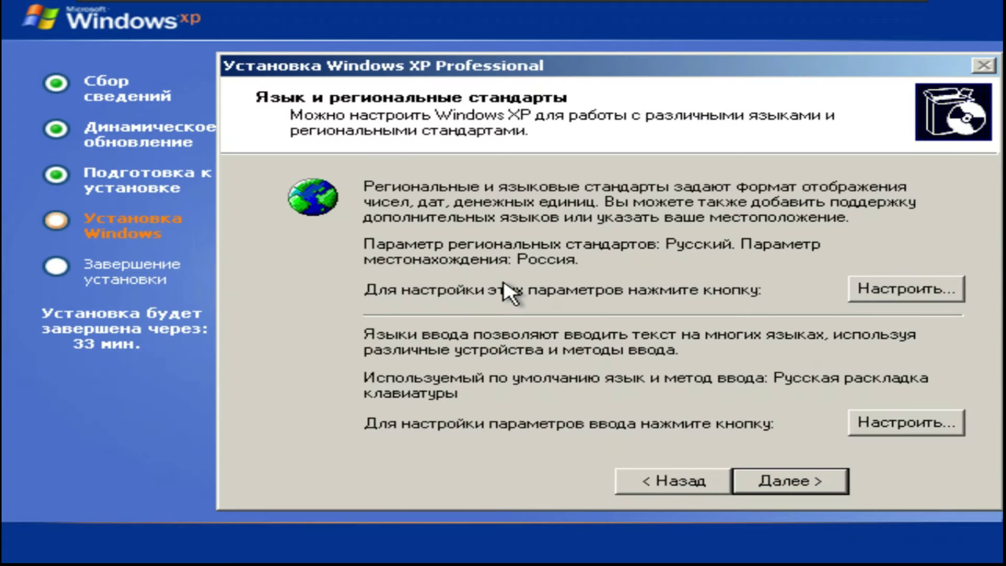
- Accept the default regional and language settings and enter the user's name in Windows XP setup
click(815, 478)
click(815, 478)
text(Artim)
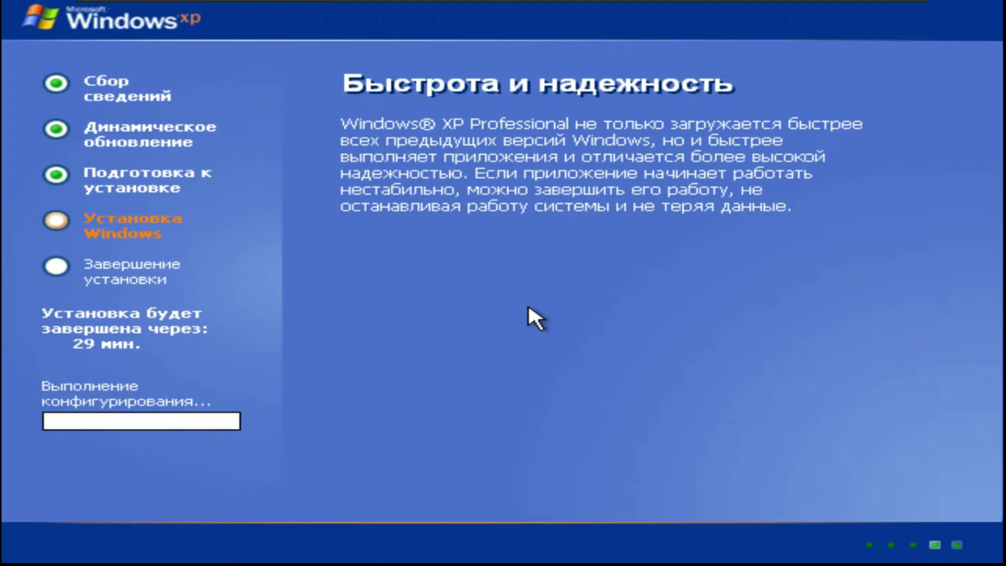
- Cancel the file copying error dialogs, including the one for sndrec.wa_, so that setup continues
key(Escape)
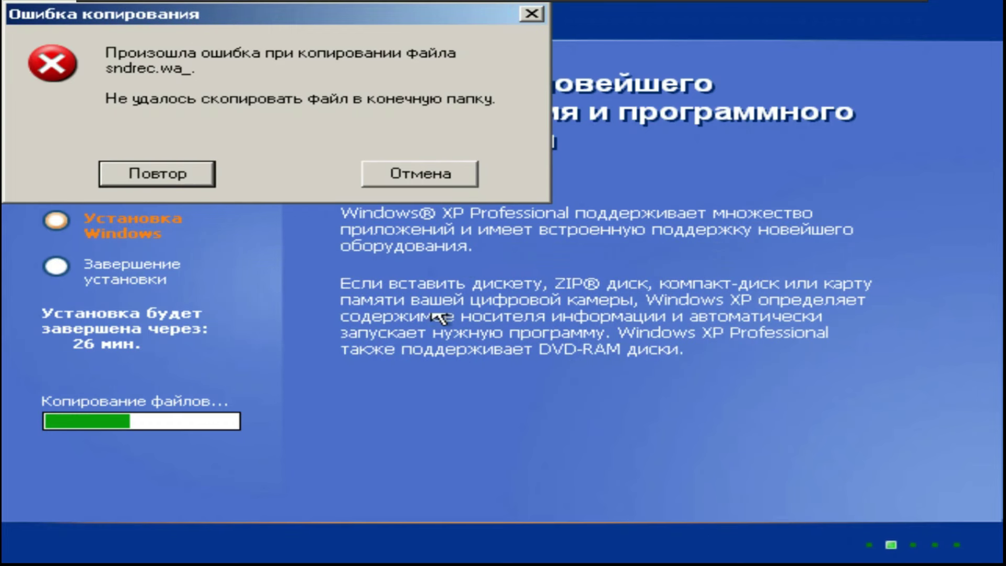
key(Escape)
key(Escape)
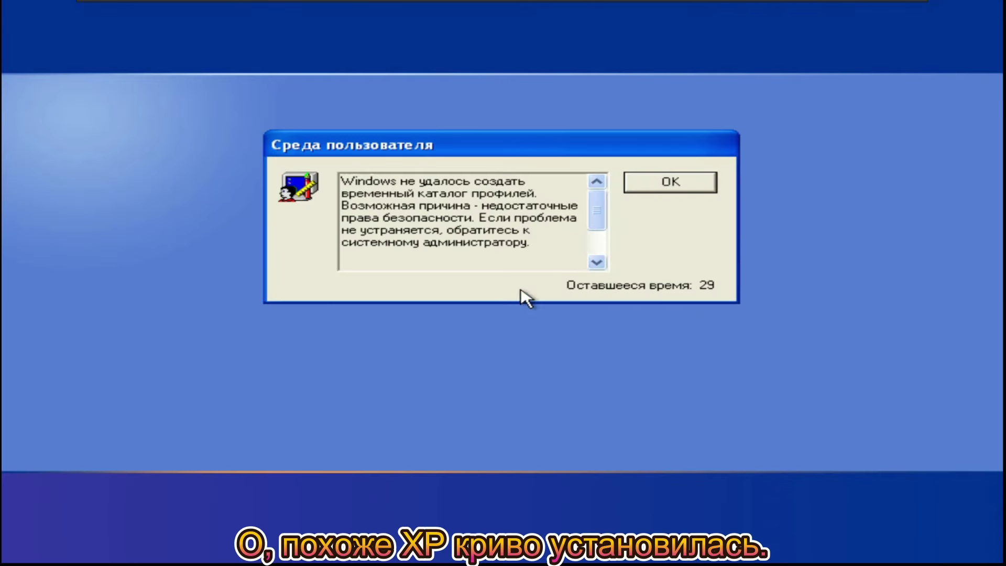
- Read through the Среда пользователя profile error messages at logon and dismiss them
scroll(589, 258, down, 2)
scroll(589, 258, up, 1)
click(707, 189)
scroll(586, 251, down, 2)
scroll(603, 215, up, 2)
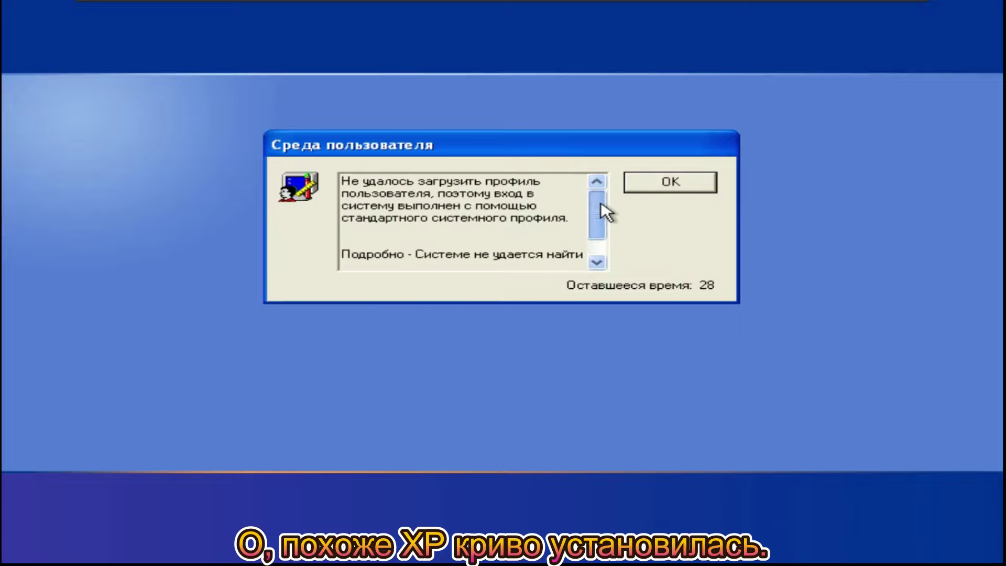
click(681, 187)
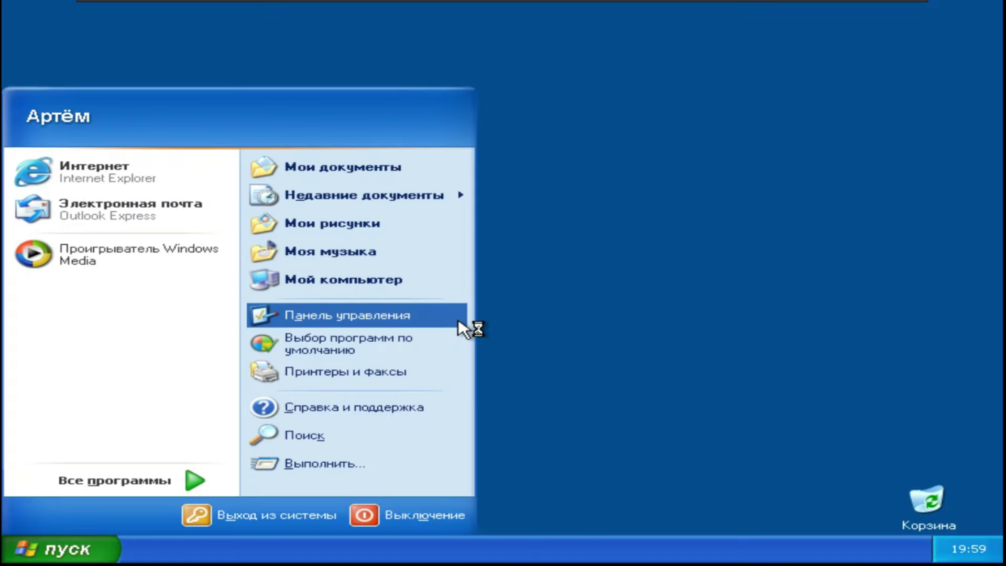
- View the drives in Мой компьютер and the battery status in Индикатор батарей, leaving the drives window minimised
click(409, 279)
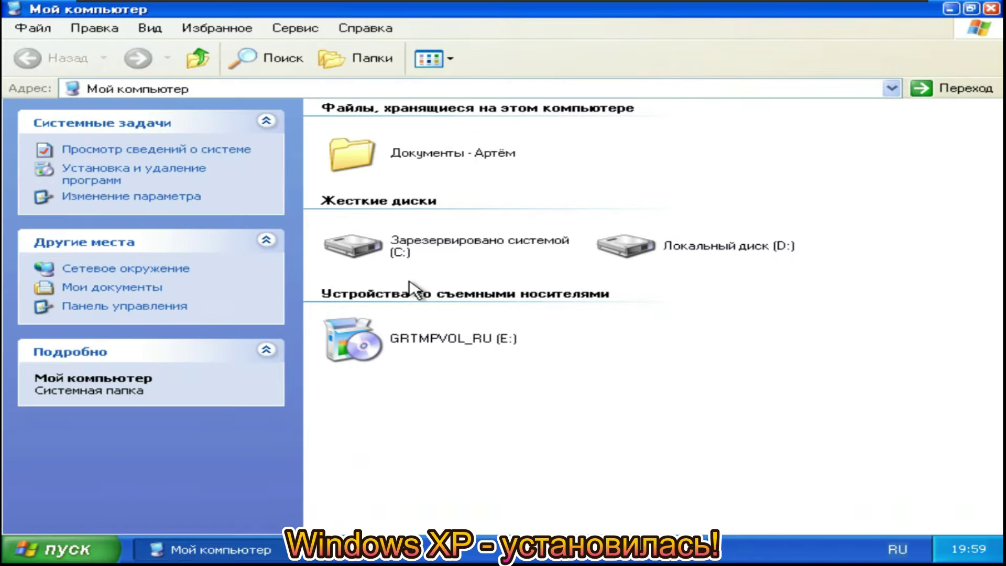
click(972, 10)
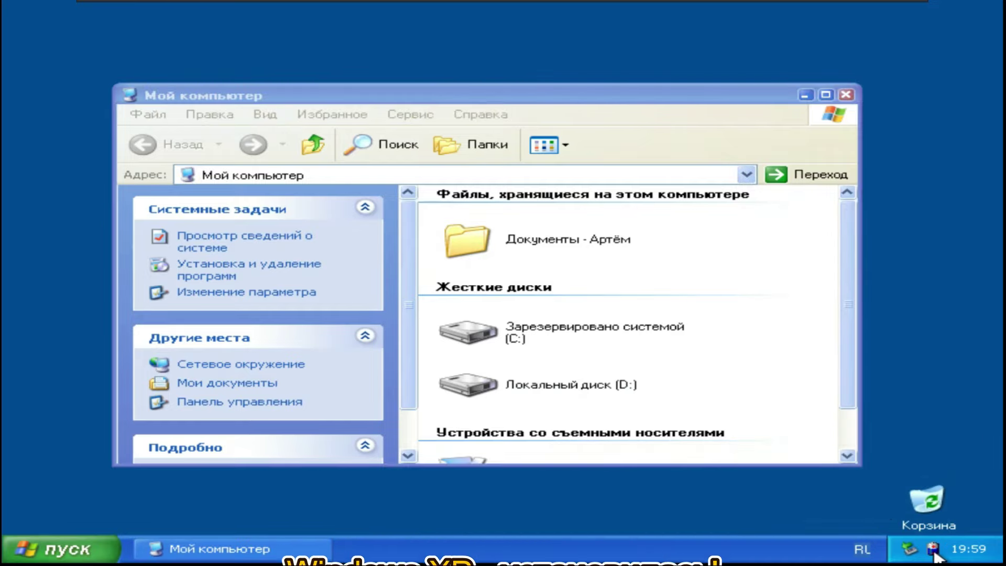
double_click(932, 548)
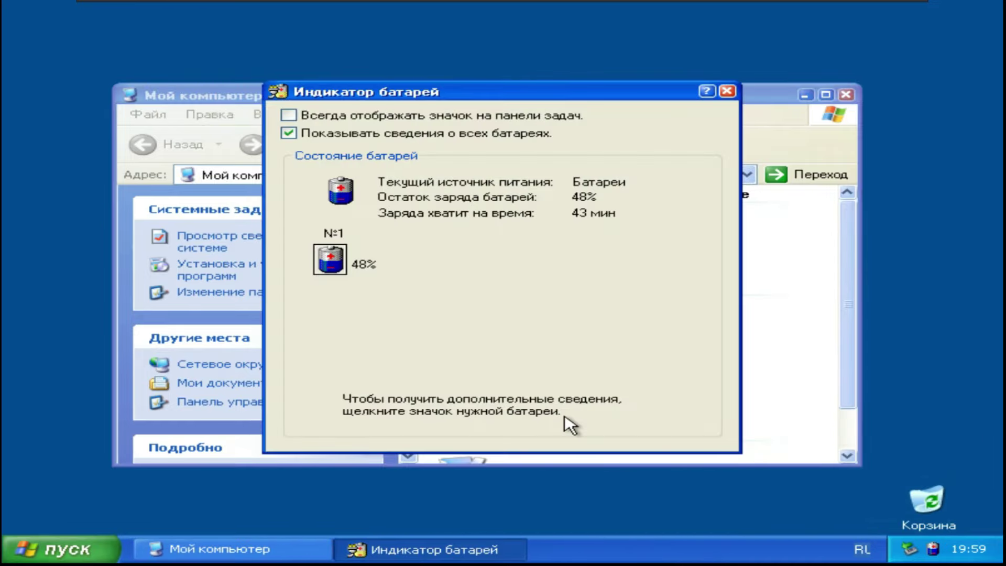
click(727, 92)
click(807, 94)
- Set the screen resolution to 1366 на 768 точек and keep the new display configuration
right_click(386, 133)
click(433, 247)
click(440, 78)
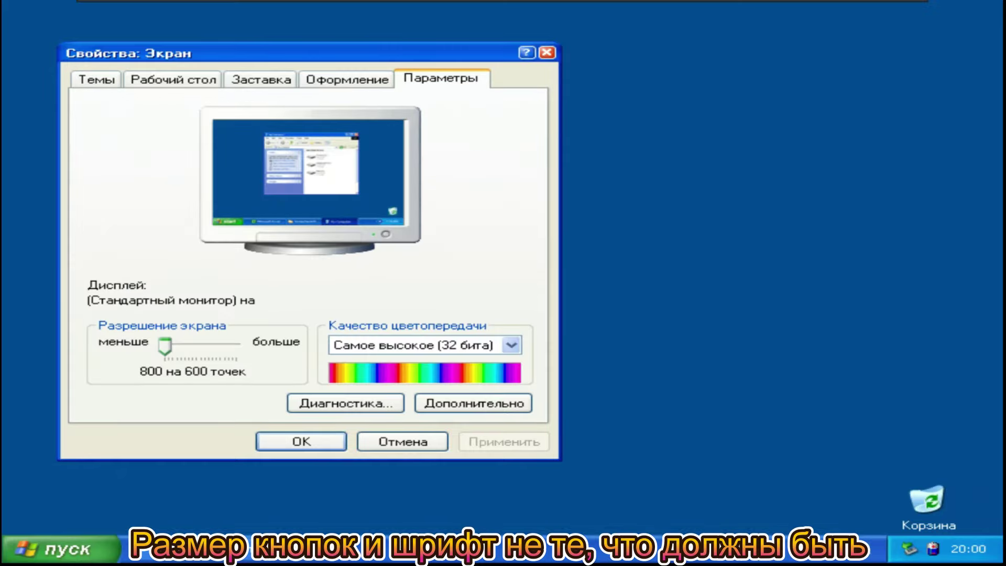
drag(165, 346, 198, 346)
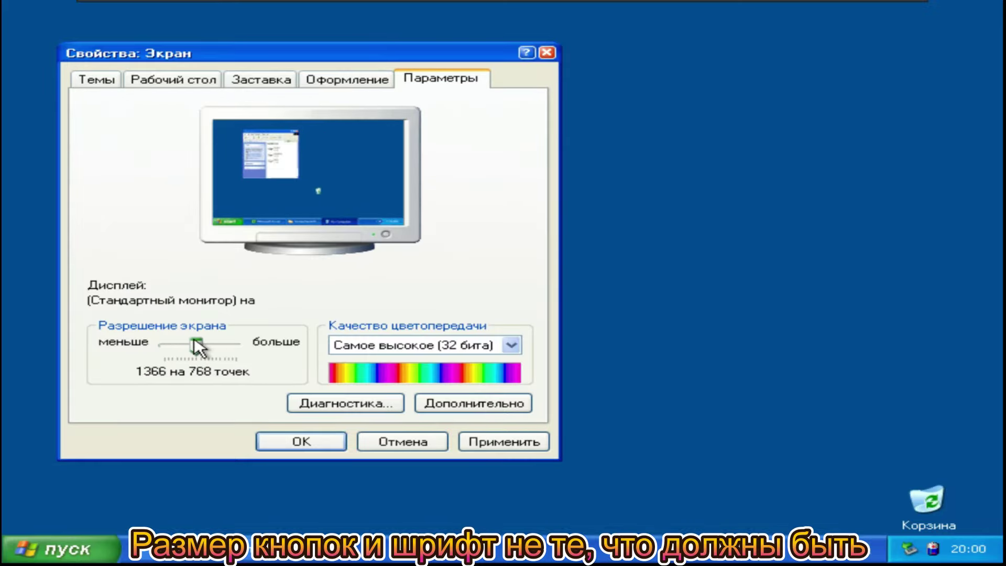
click(507, 441)
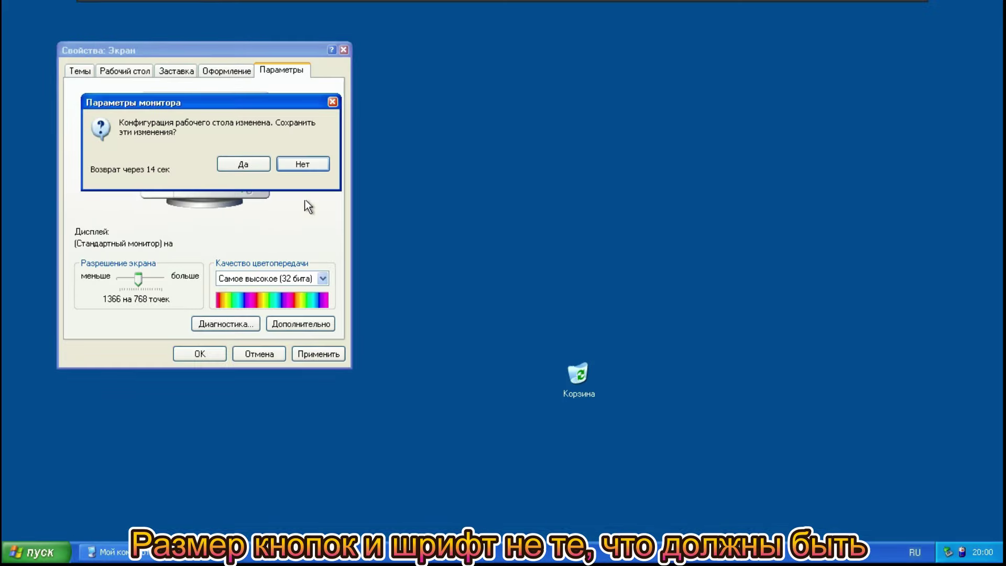
click(243, 164)
- Apply Безмятежность as the desktop background picture
click(124, 70)
click(126, 262)
key(Up)
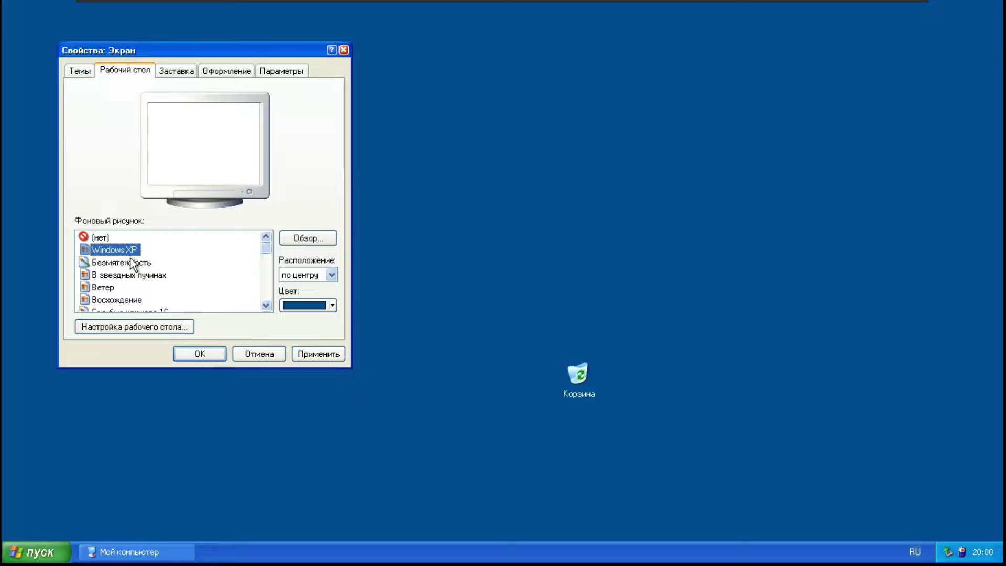
click(133, 262)
click(327, 355)
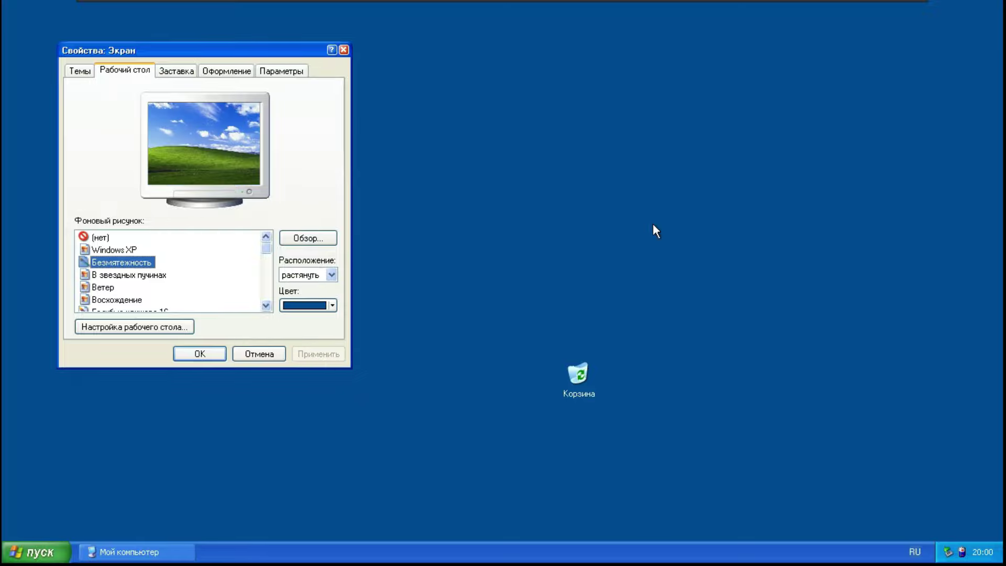
- Close the display properties and move Корзина to the lower-right corner of the desktop
click(208, 354)
drag(578, 384, 961, 505)
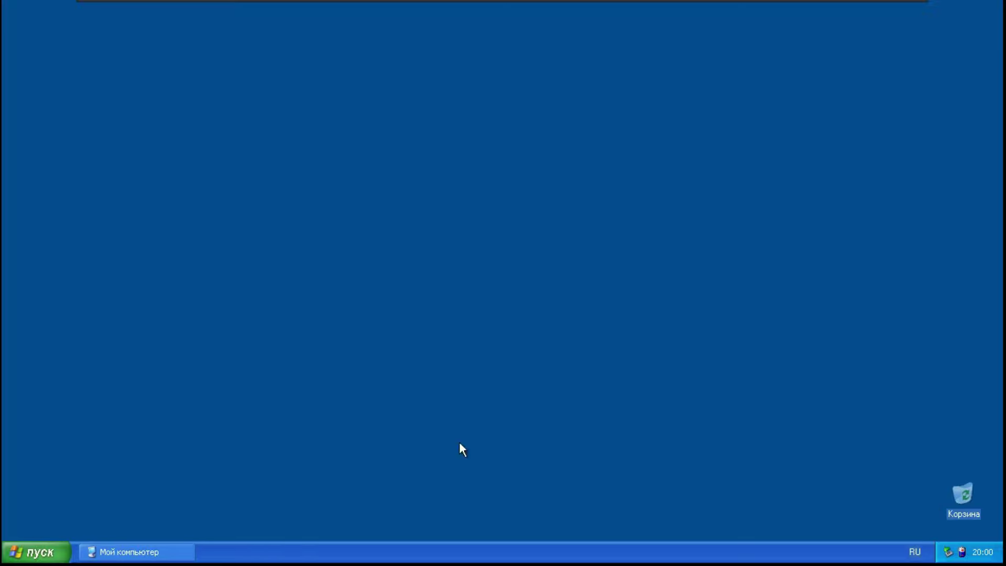
- Look through the installed programs list, including the Стандартные group
click(51, 550)
click(74, 504)
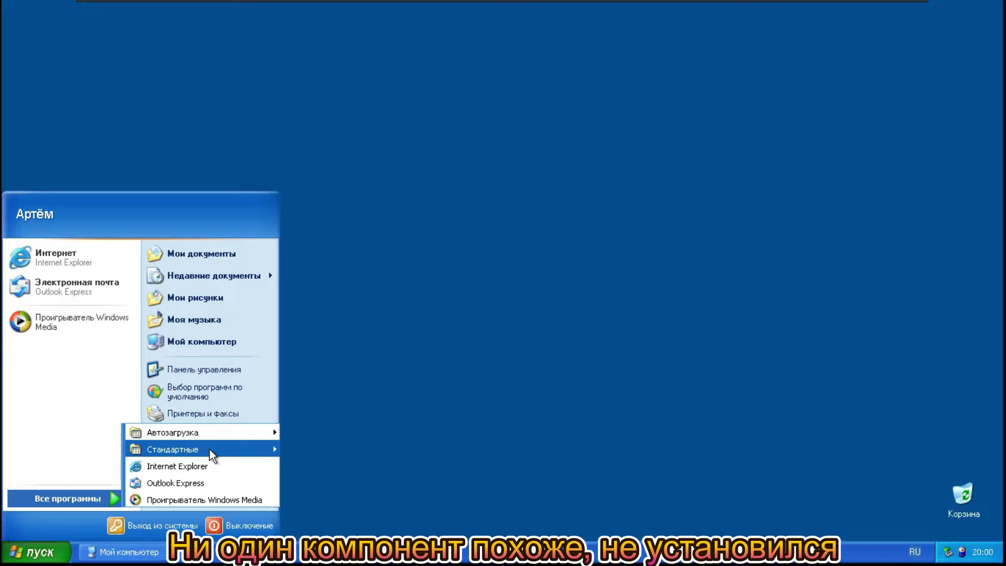
mouse_move(210, 449)
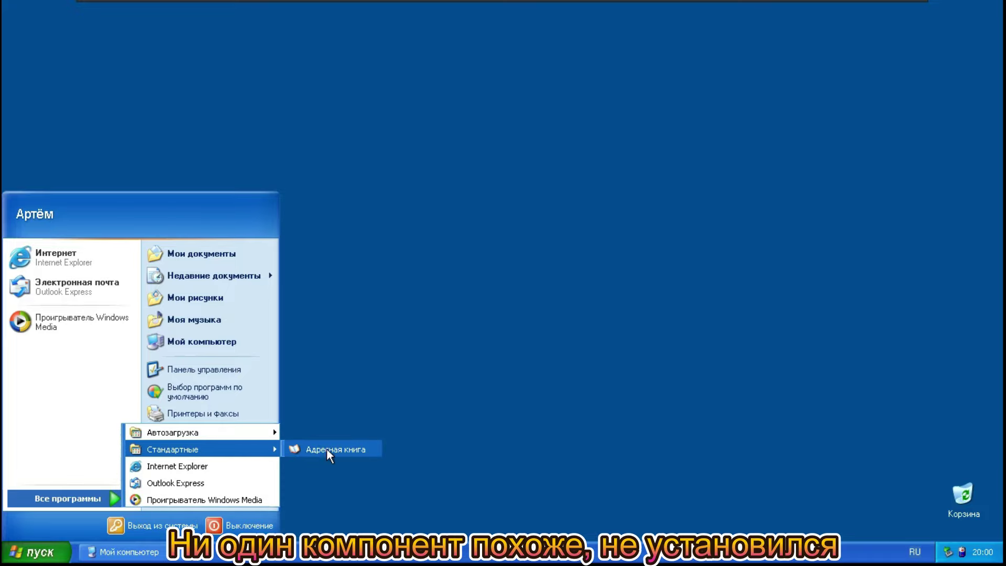
- Restore and enlarge Мой компьютер, check drive C, and display the hidden contents of Локальный диск (D:)
click(131, 551)
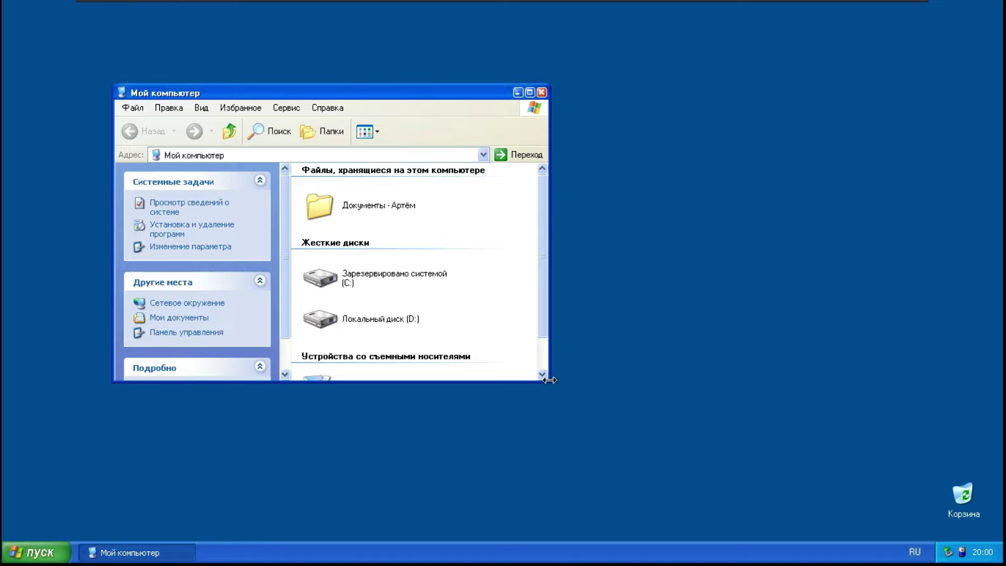
drag(549, 380, 836, 476)
double_click(412, 268)
click(229, 131)
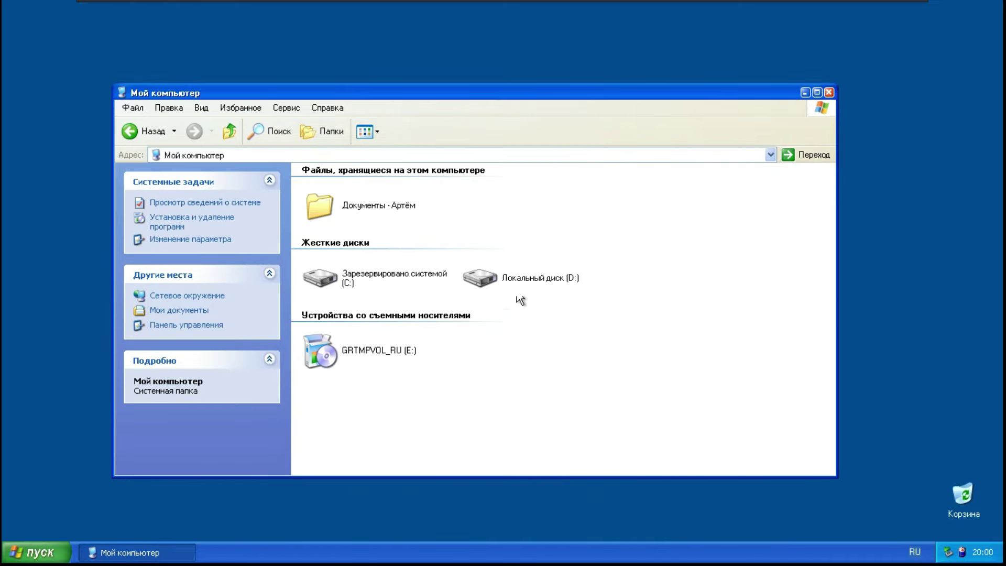
double_click(480, 278)
click(425, 269)
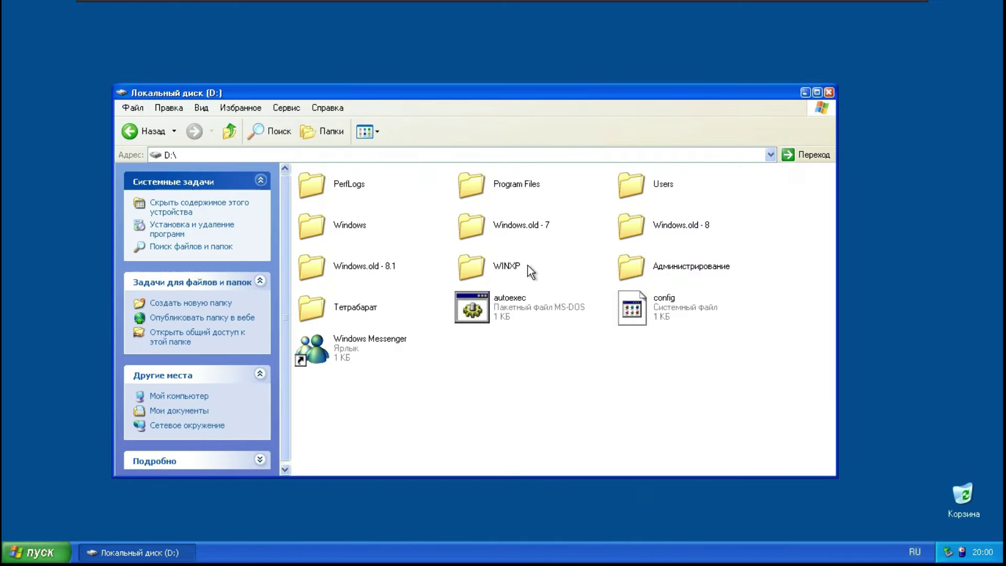
- Run Windows Messenger from its shortcut on drive D, view its version information, and exit it completely
double_click(385, 347)
click(157, 45)
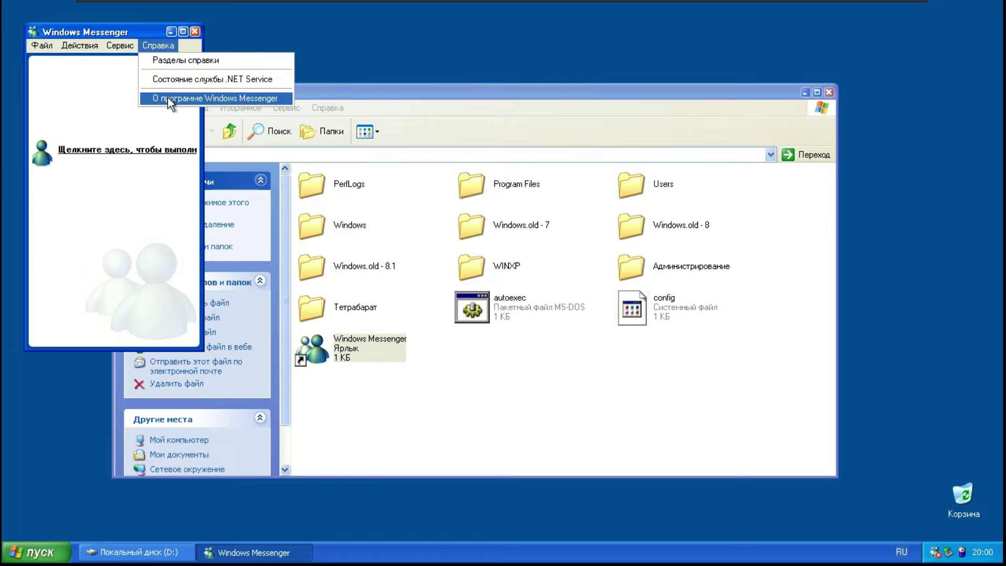
click(167, 98)
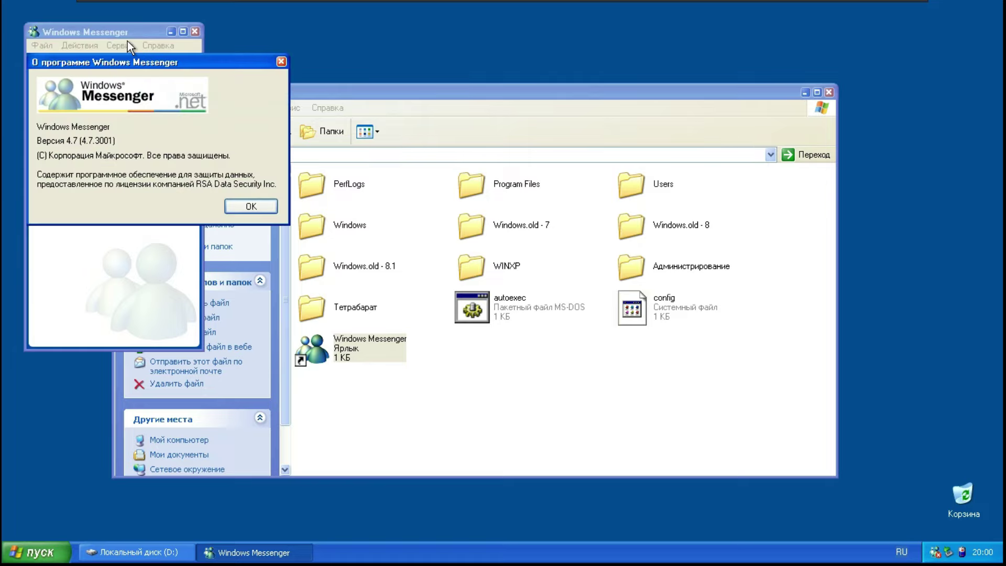
click(258, 205)
click(194, 32)
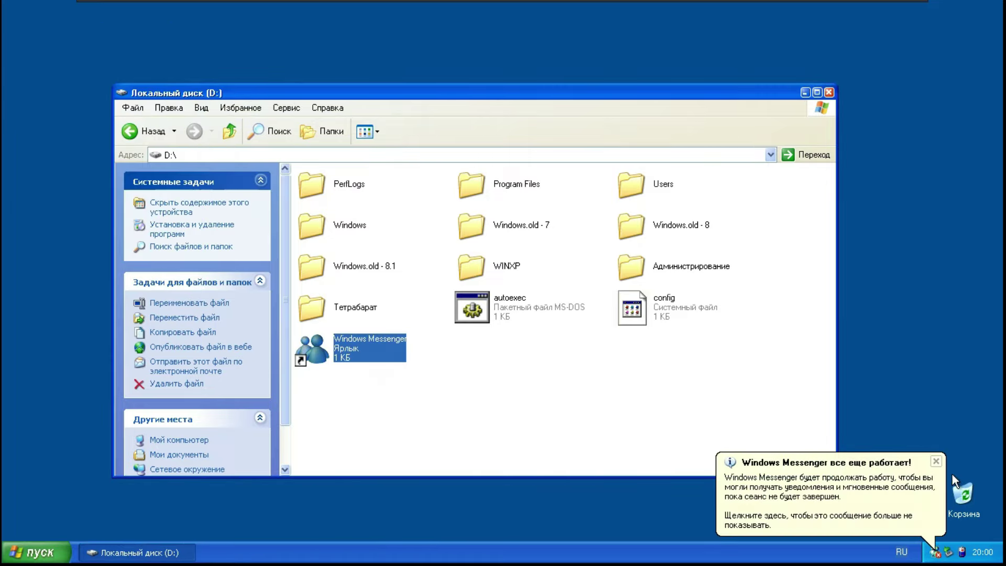
click(936, 461)
right_click(936, 551)
click(786, 543)
- Look inside the Администрирование folder and return to the root of drive D
click(639, 268)
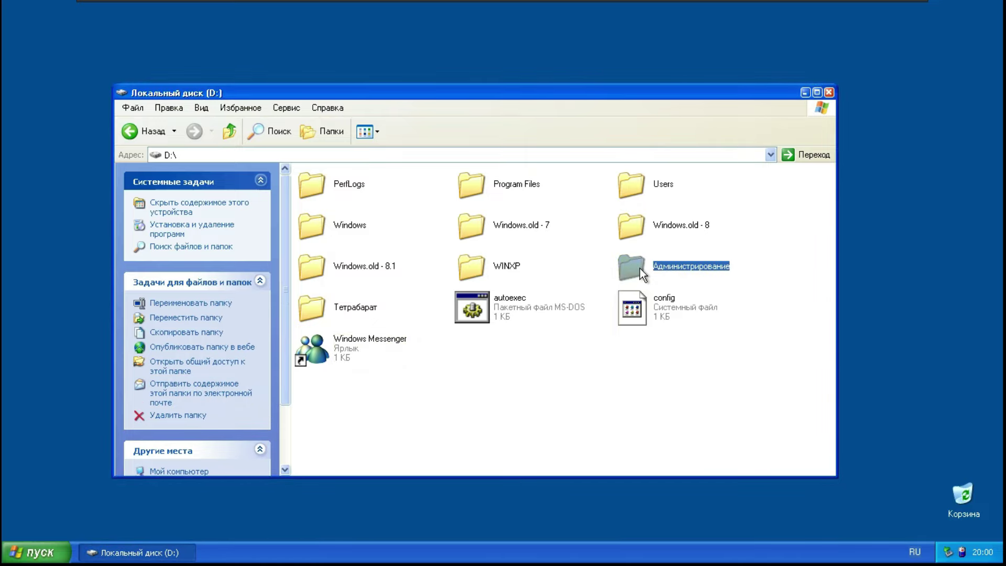
double_click(640, 268)
click(228, 131)
- Try to launch explorer and hh from D:\Windows.old - 7\Windows, dismissing each message
double_click(511, 225)
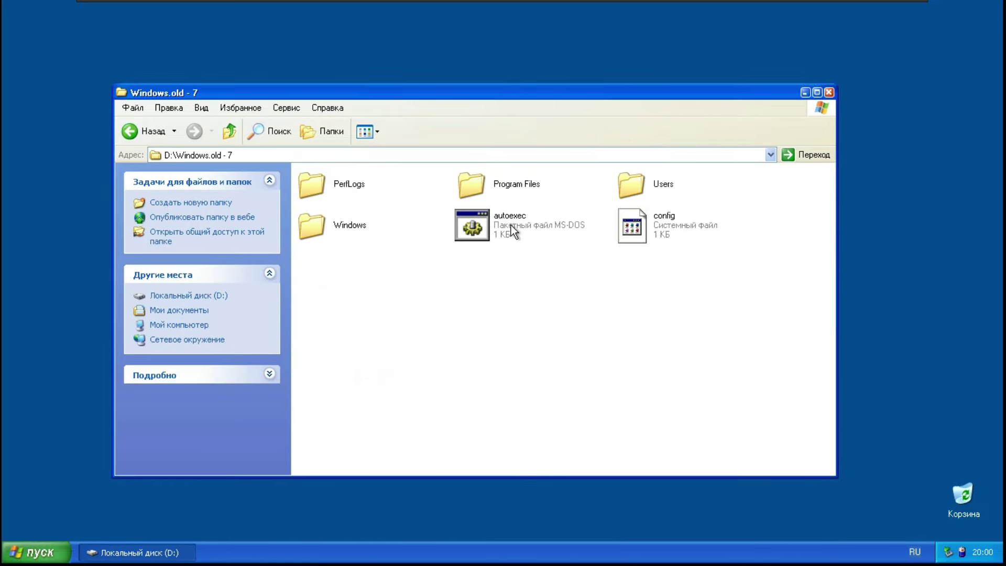
double_click(350, 225)
scroll(756, 293, down, 15)
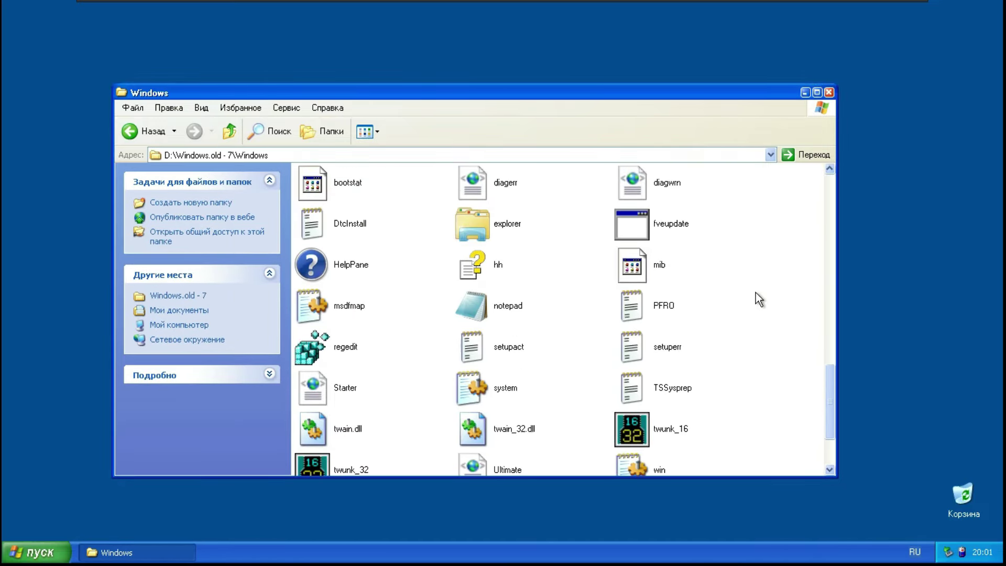
click(479, 230)
double_click(479, 230)
click(511, 307)
key(Down)
key(Return)
click(511, 307)
- Try to launch HelpPane and regedit from the Windows 7 folder, dismissing each message
key(Down)
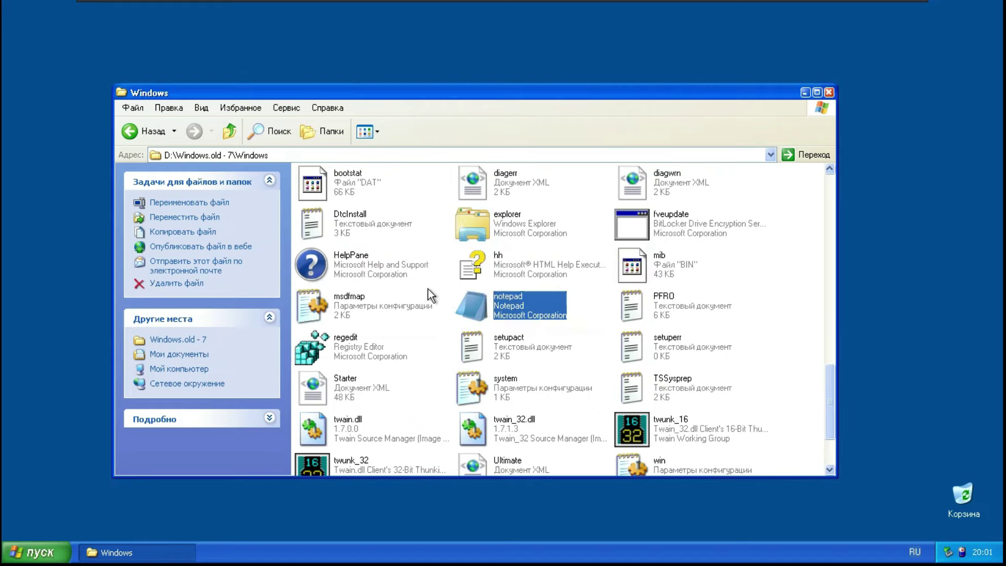
key(Up)
key(Left)
key(Return)
click(480, 314)
key(Down)
key(Down)
key(Return)
click(480, 314)
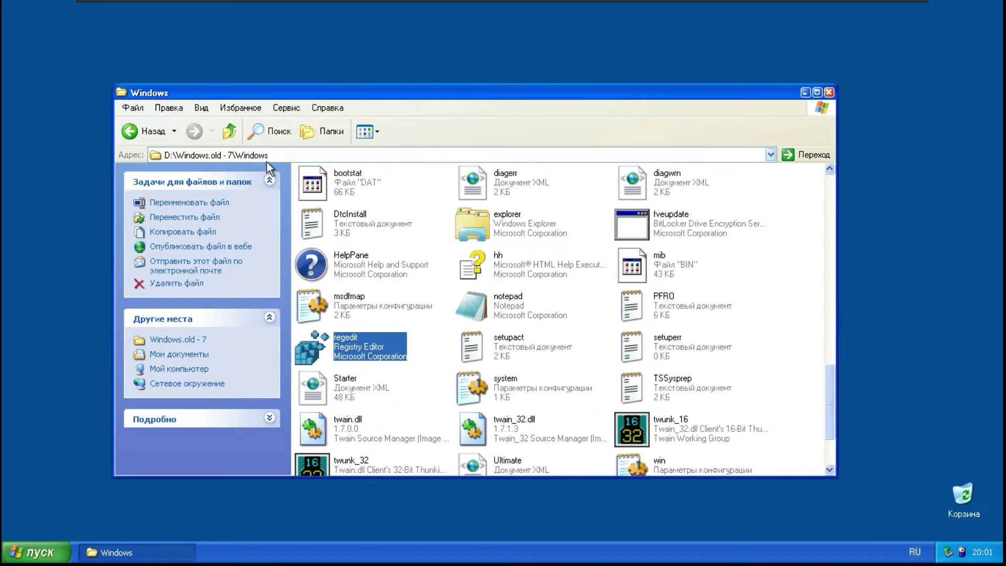
- Try to launch notepad and explorer from D:\Windows.old - 8\Windows, dismissing each message
click(229, 131)
click(229, 131)
double_click(696, 231)
double_click(347, 226)
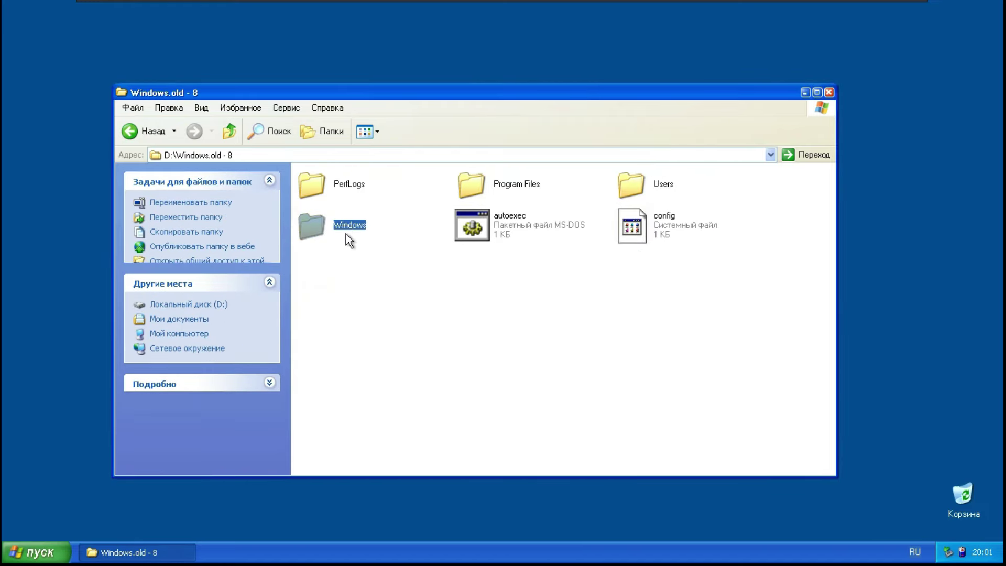
scroll(701, 338, down, 10)
double_click(701, 330)
key(Return)
key(Left)
key(Left)
key(Left)
key(Left)
key(Return)
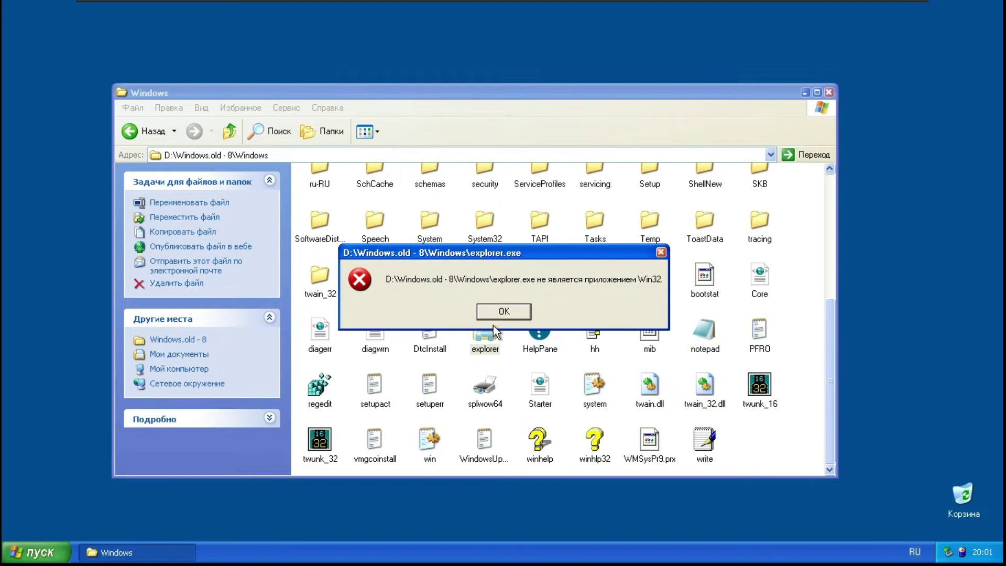
key(Return)
- Try to launch notepad and explorer from D:\Windows.old - 8.1\Windows, dismissing each message
click(229, 131)
click(229, 131)
double_click(390, 266)
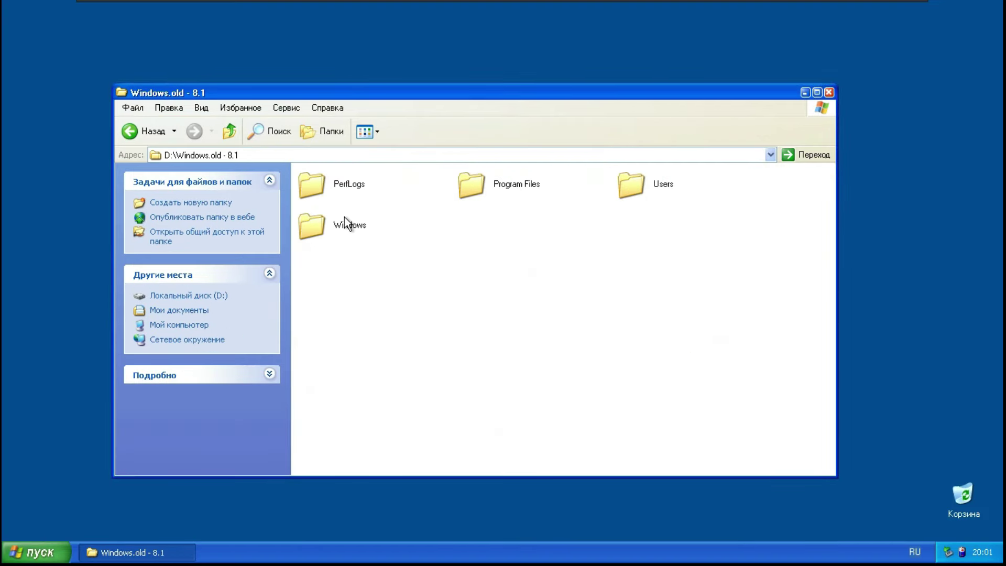
double_click(345, 222)
scroll(524, 315, down, 10)
double_click(539, 335)
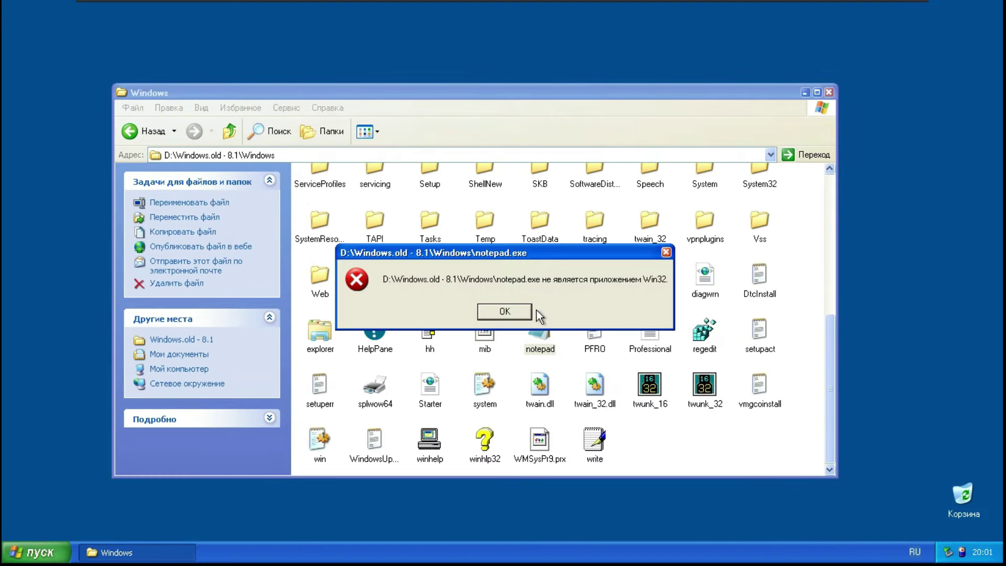
key(Return)
key(Left)
key(Left)
key(Left)
key(Left)
key(Return)
key(Return)
- Try to launch notepad, regedit and explorer from D:\Windows, dismissing each message
click(229, 131)
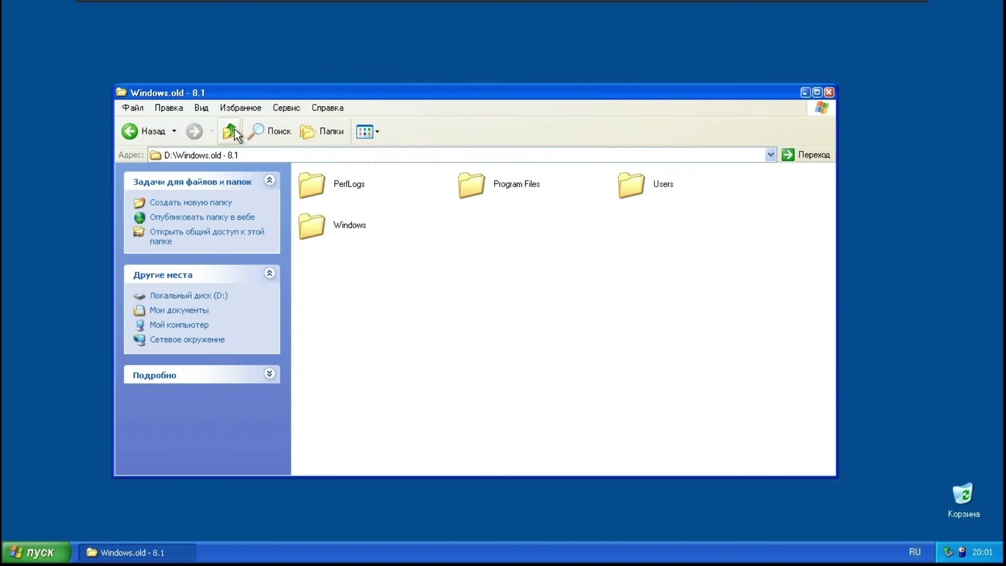
click(230, 131)
double_click(316, 234)
scroll(405, 235, down, 5)
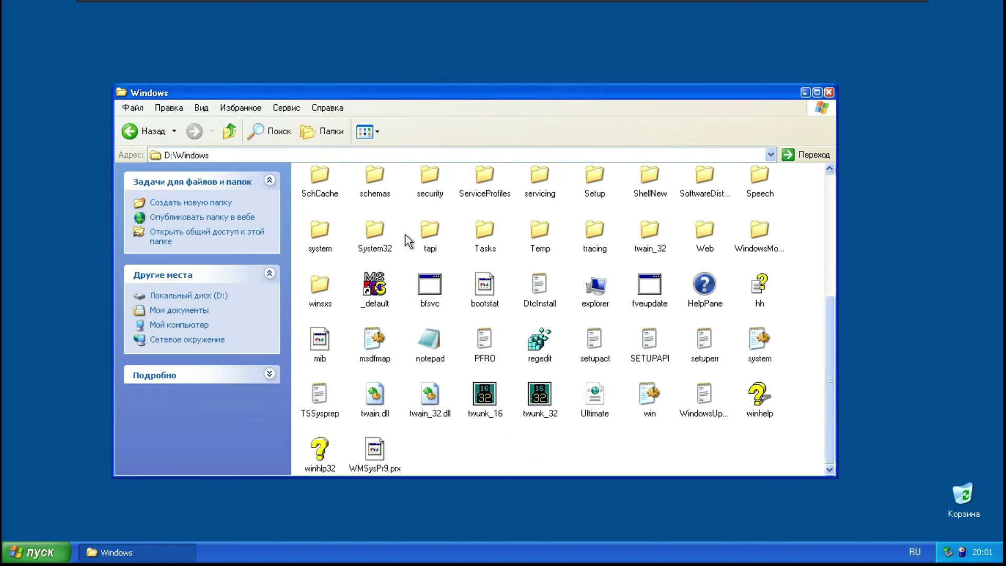
double_click(428, 362)
key(Return)
key(Right)
key(Right)
key(Return)
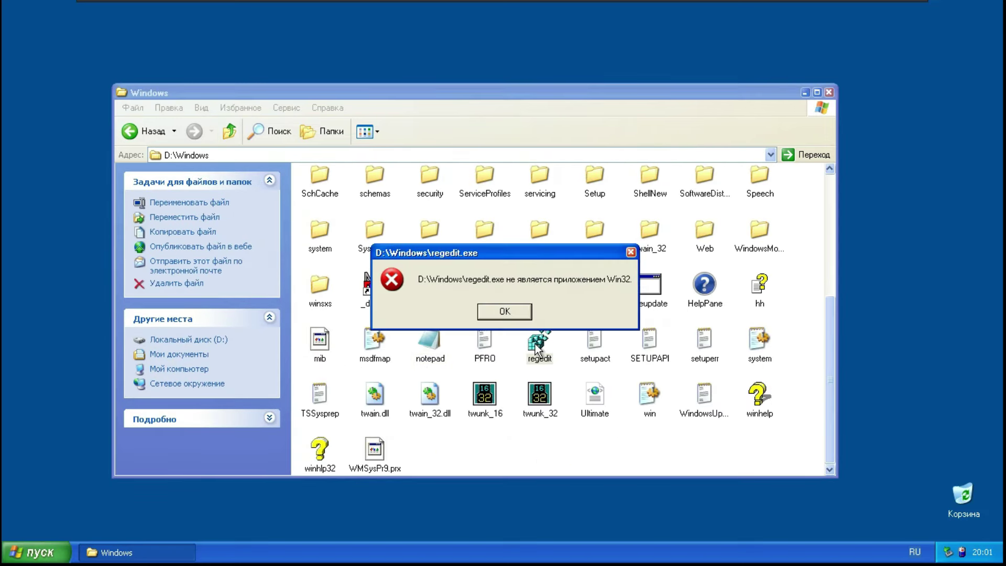
key(Return)
key(Up)
key(Right)
key(Return)
key(Return)
- Display the hidden contents of D:\Program Files, run IEXPLORE from Internet Explorer, and cancel the new connection wizard
click(229, 131)
double_click(485, 181)
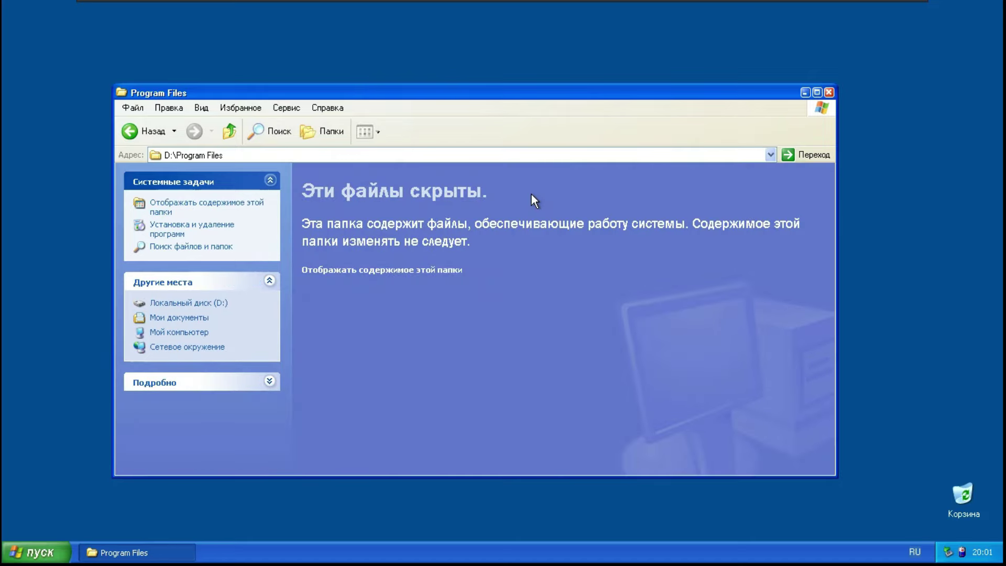
click(445, 269)
double_click(678, 174)
double_click(508, 316)
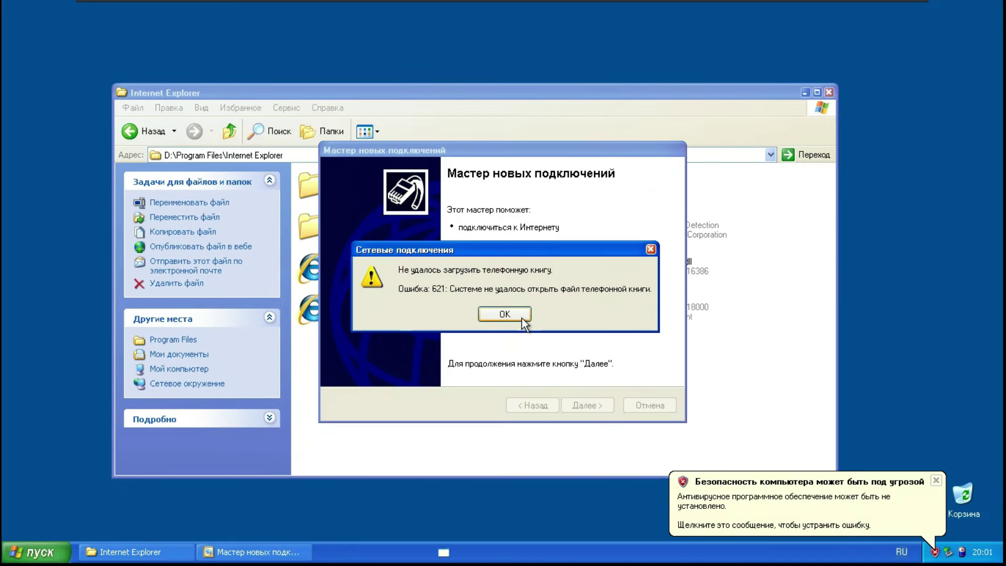
click(521, 315)
click(652, 403)
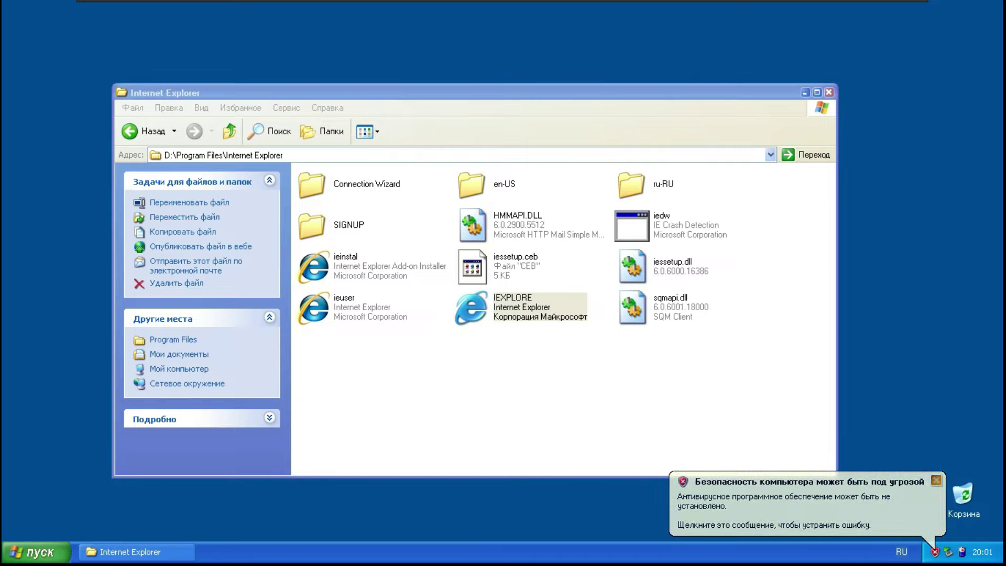
- Look inside the MSBuild\Microsoft folder in Program Files and return to the root of drive D
click(229, 131)
scroll(517, 249, down, 1)
double_click(516, 249)
double_click(312, 185)
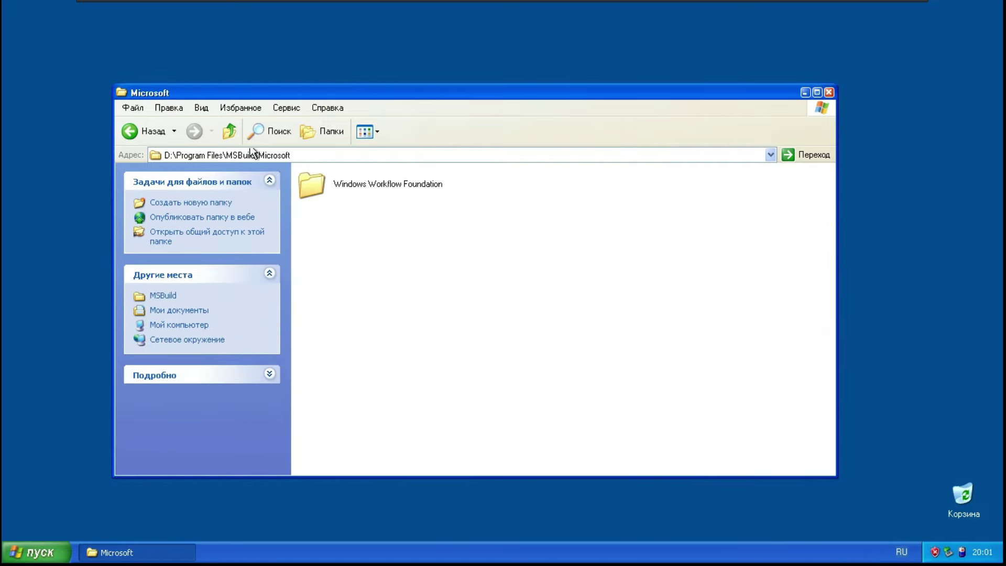
click(229, 130)
click(229, 131)
click(229, 131)
- Add the line "Windows XP - ok!" to Новый текстовый документ in the Тетрабарат folder and save it on closing
double_click(376, 302)
double_click(492, 225)
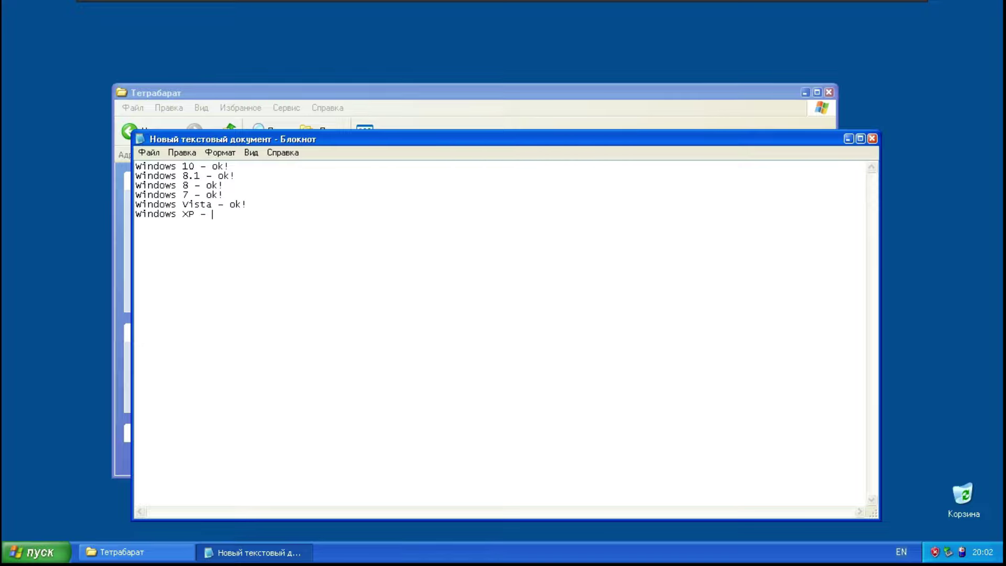
click(871, 138)
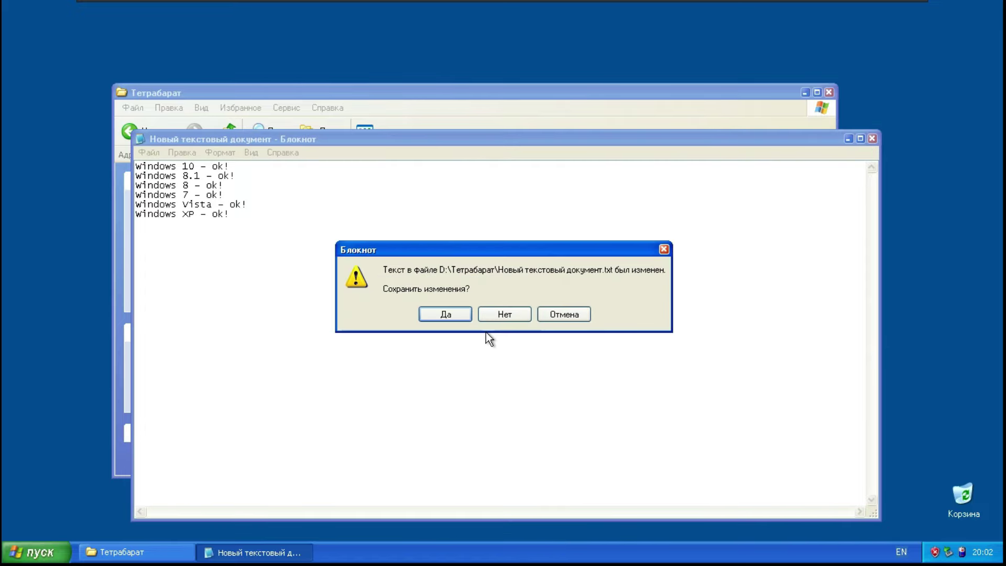
click(472, 315)
- Look inside Новый портфель and return to the Тетрабарат folder
double_click(385, 197)
click(248, 234)
key(BackSpace)
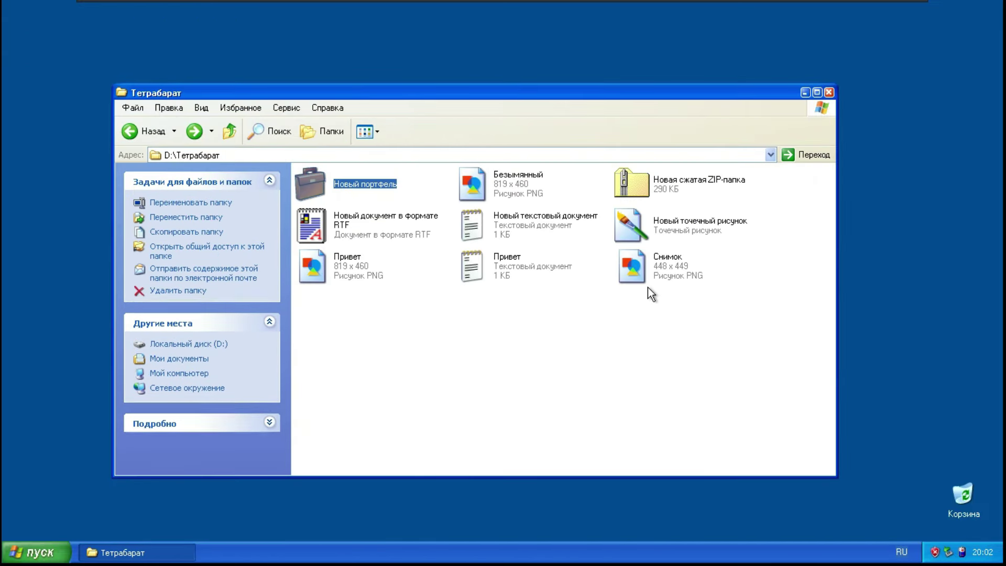
- Copy all items from the Тетрабарат folder to the desktop
drag(696, 313, 304, 176)
right_click(312, 178)
click(346, 247)
right_click(81, 121)
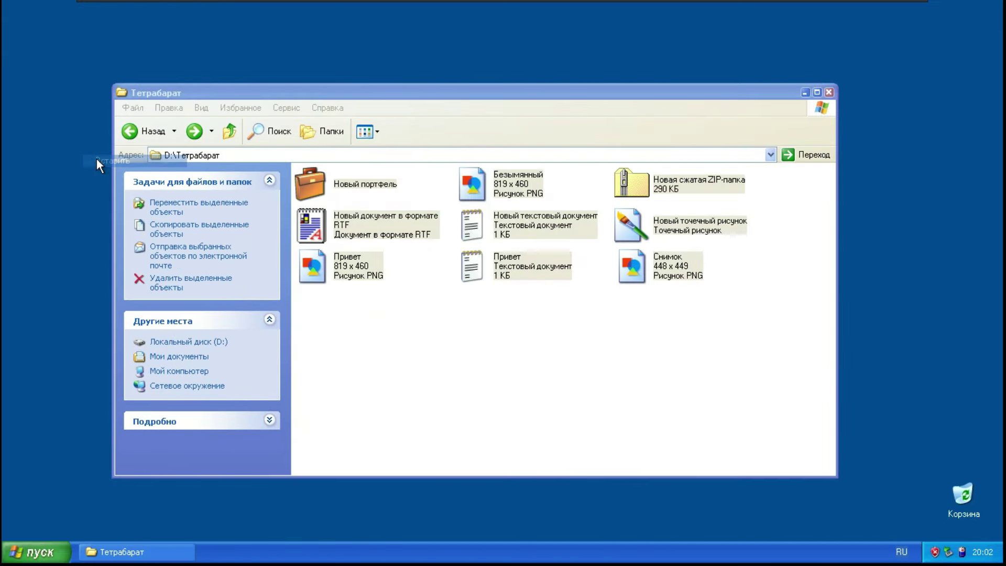
click(96, 158)
- Arrange the desktop icons and close the Тетрабарат folder window
right_click(56, 67)
mouse_move(105, 74)
click(329, 78)
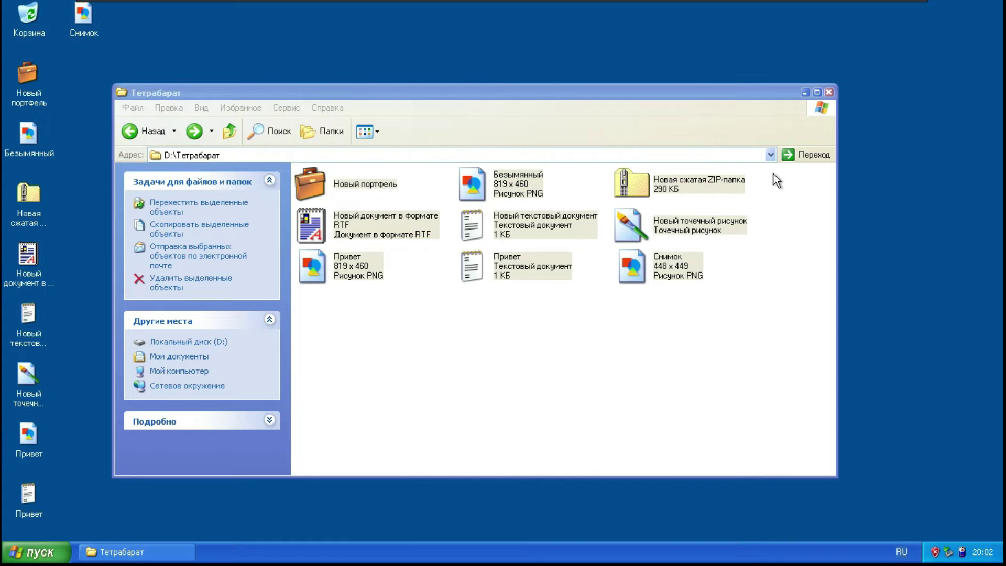
click(829, 92)
- Start Проигрыватель Windows Media and go through its first-run setup with the default privacy options
click(35, 552)
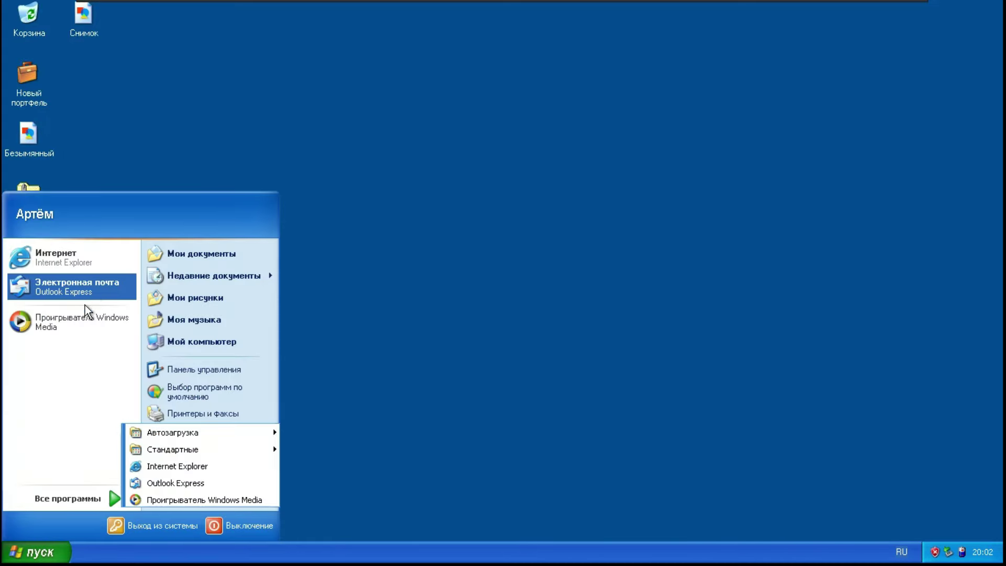
click(53, 322)
click(605, 424)
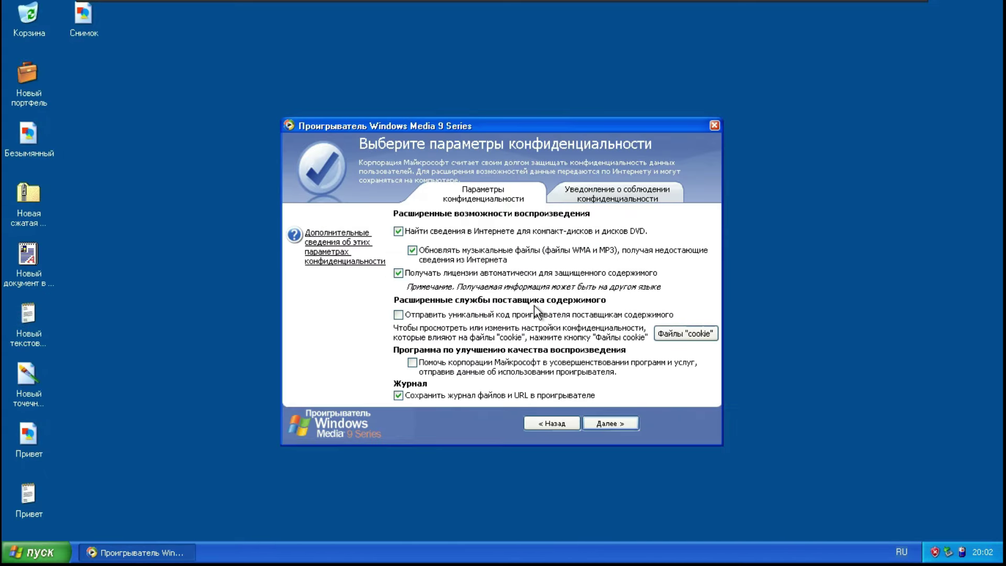
click(609, 423)
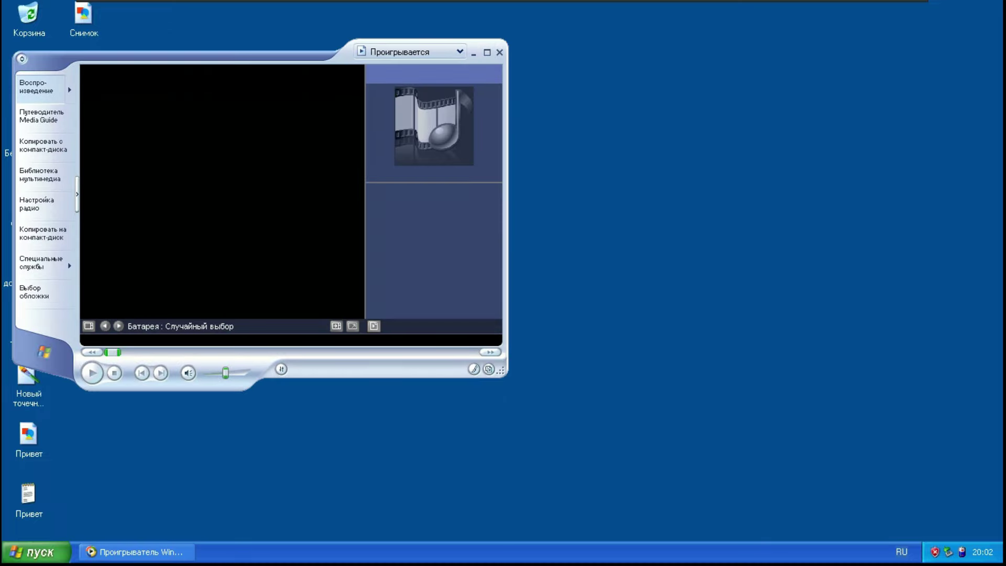
- Move the media player window, view its version information, and close the player
drag(241, 51, 510, 71)
mouse_move(422, 42)
click(467, 48)
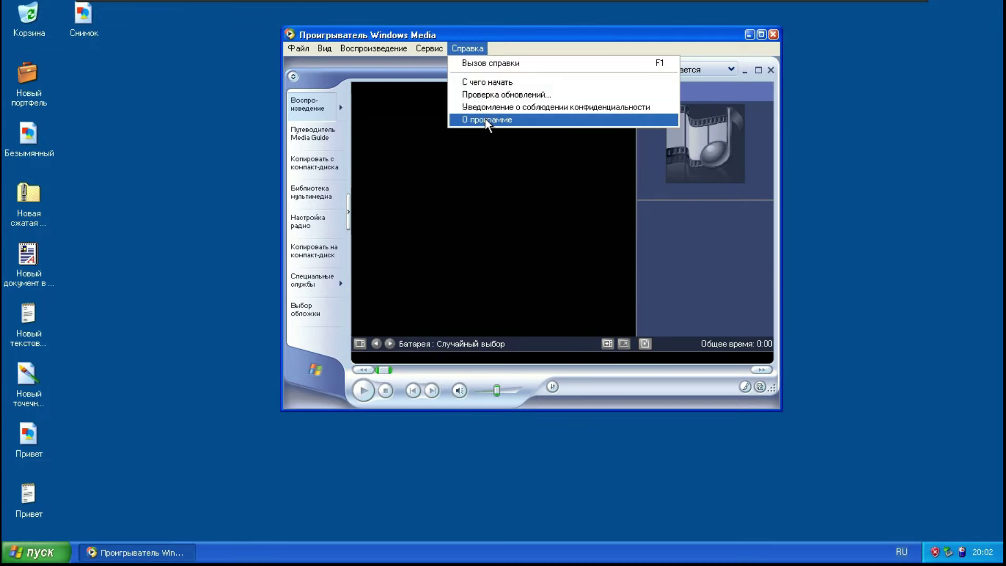
click(487, 120)
click(642, 304)
click(773, 34)
- Apply the Windows XP window style with the Серебристая colour scheme in the display properties
right_click(295, 168)
click(342, 268)
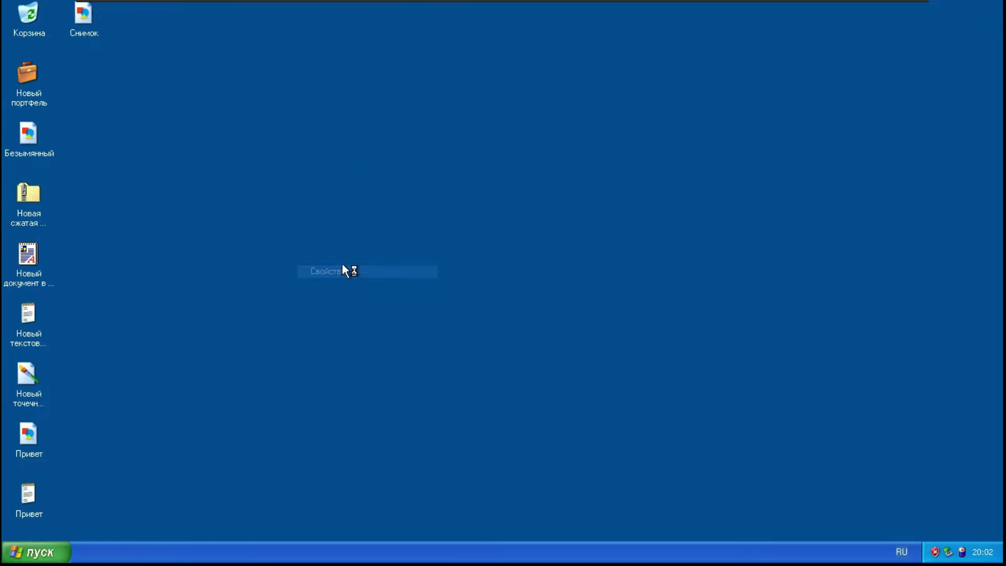
click(278, 77)
click(222, 78)
click(123, 261)
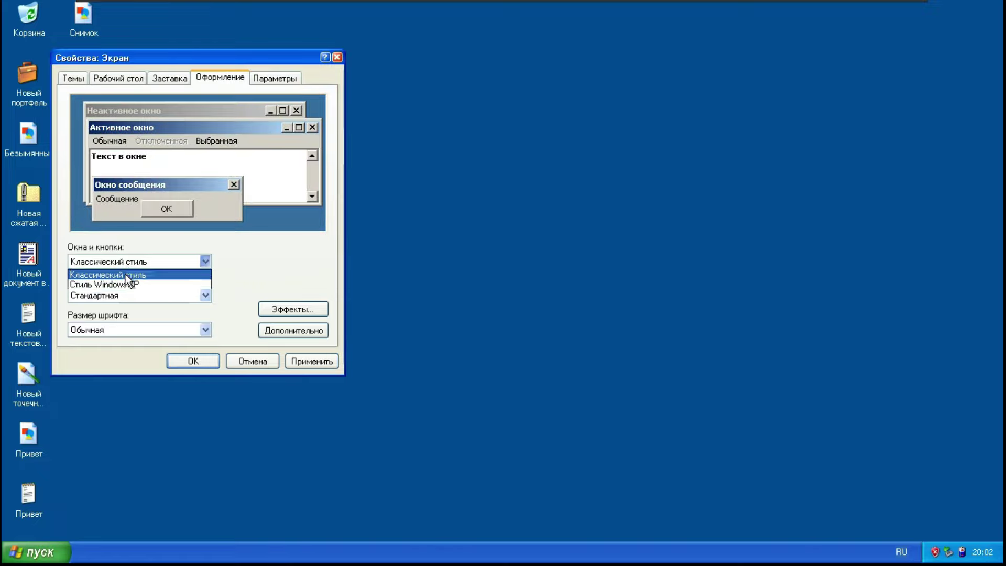
click(126, 283)
click(157, 295)
click(162, 313)
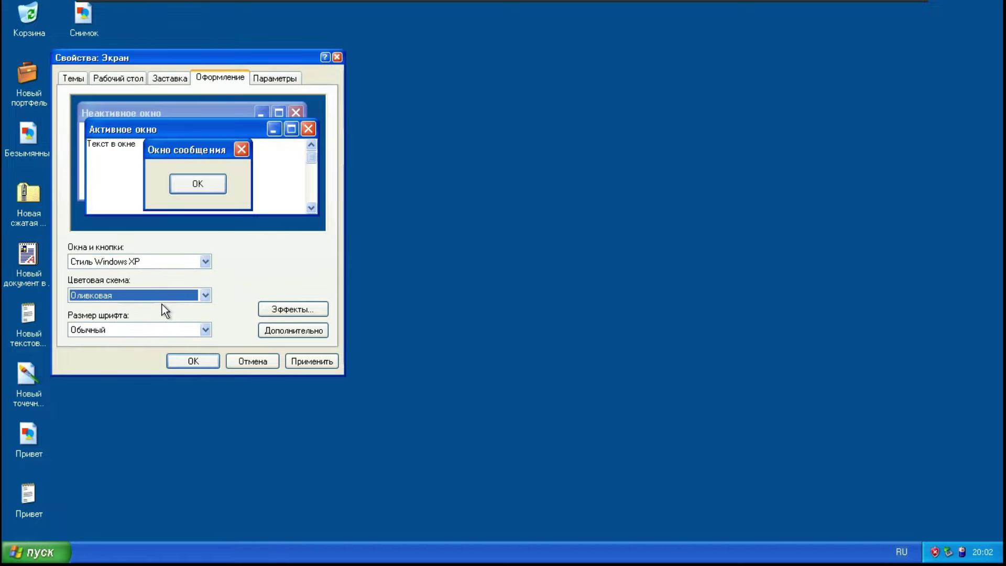
click(312, 361)
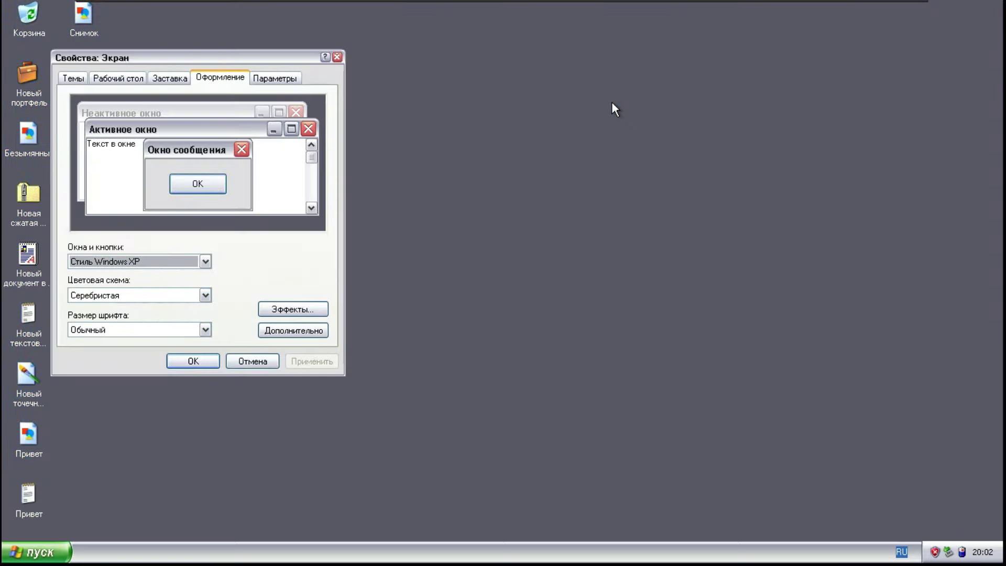
- Restore the Стандартная (голубая) colour scheme for the Windows XP style and close the display properties
click(173, 261)
click(155, 282)
click(153, 295)
click(154, 306)
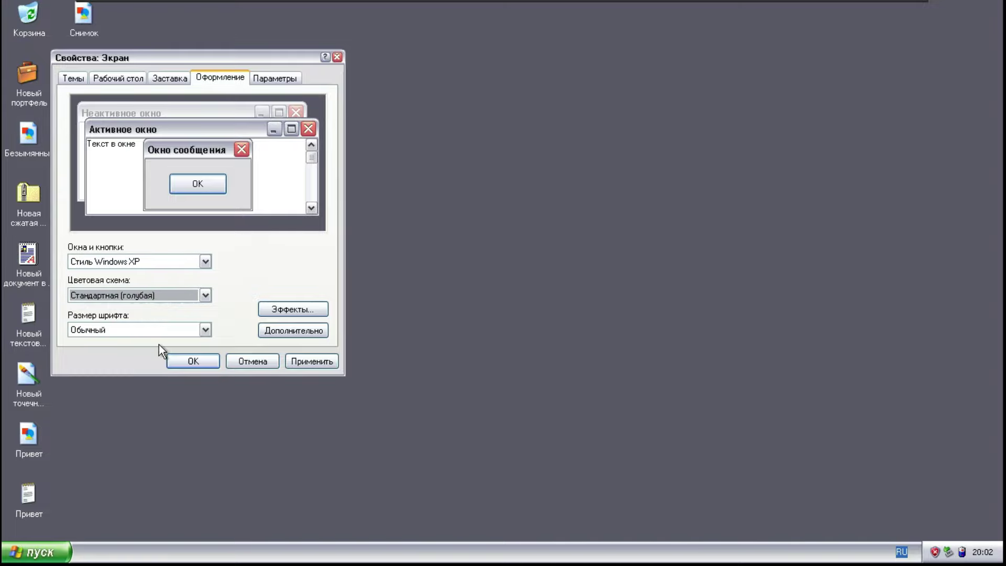
click(311, 361)
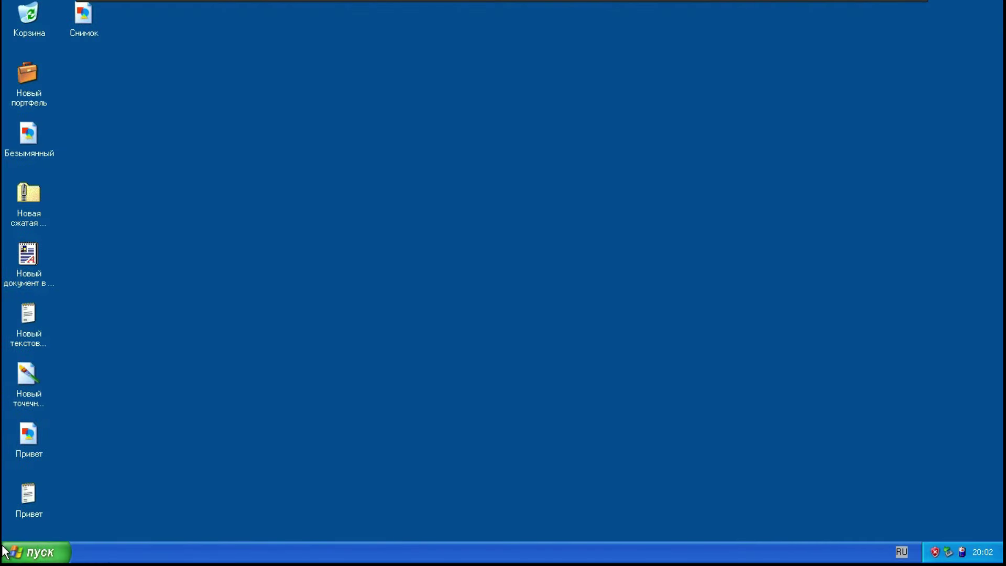
- Start Outlook Express, cancel its connection wizard, view the welcome message in Входящие, and close the program
click(34, 551)
mouse_move(61, 504)
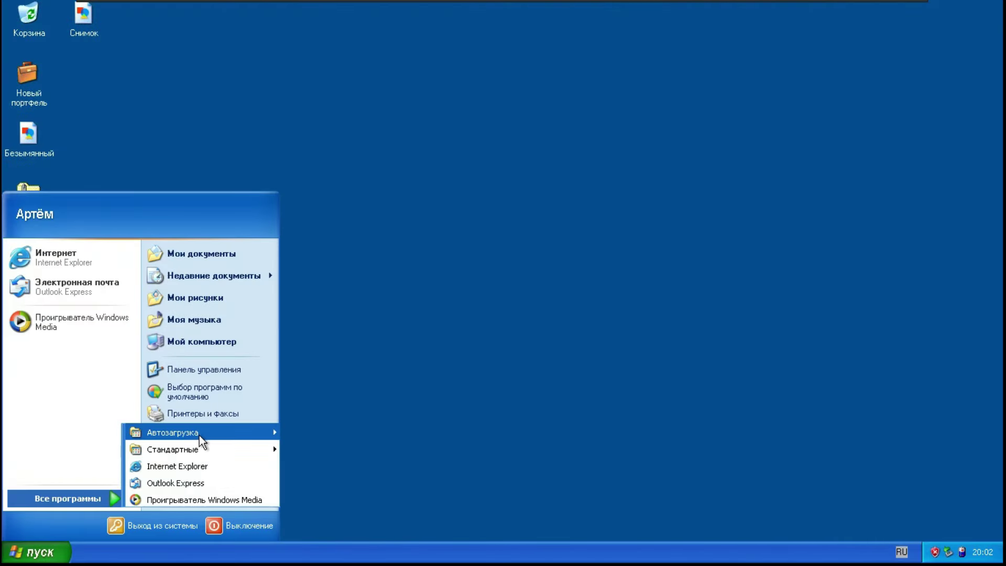
click(175, 483)
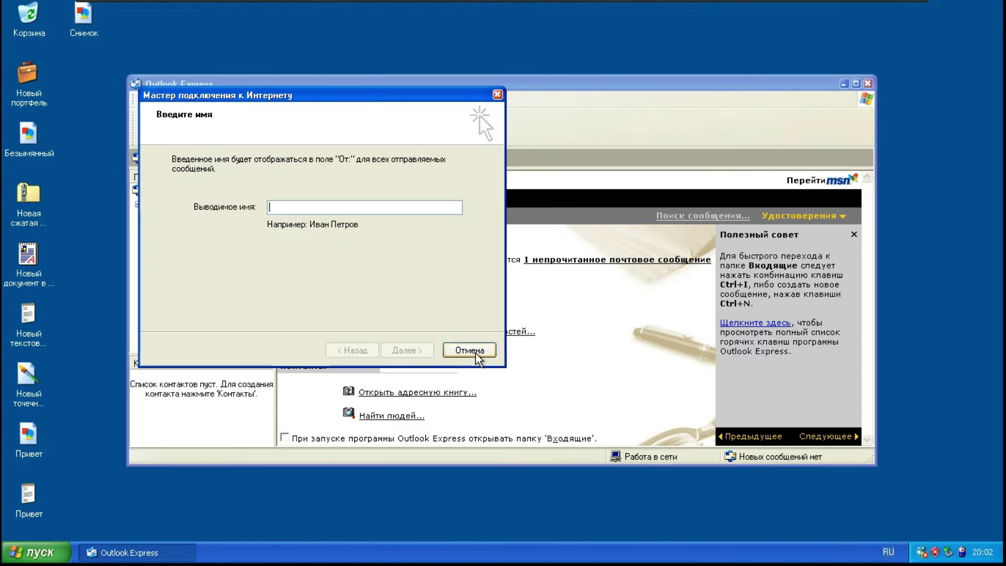
click(465, 352)
click(219, 217)
click(474, 194)
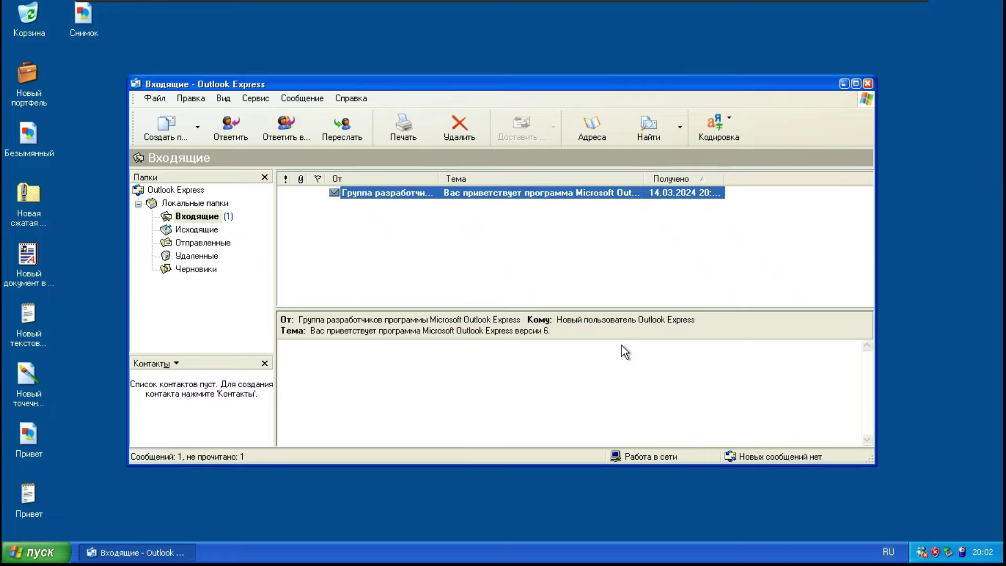
click(867, 83)
- View the drives in Мой компьютер and close the window
click(34, 551)
click(176, 344)
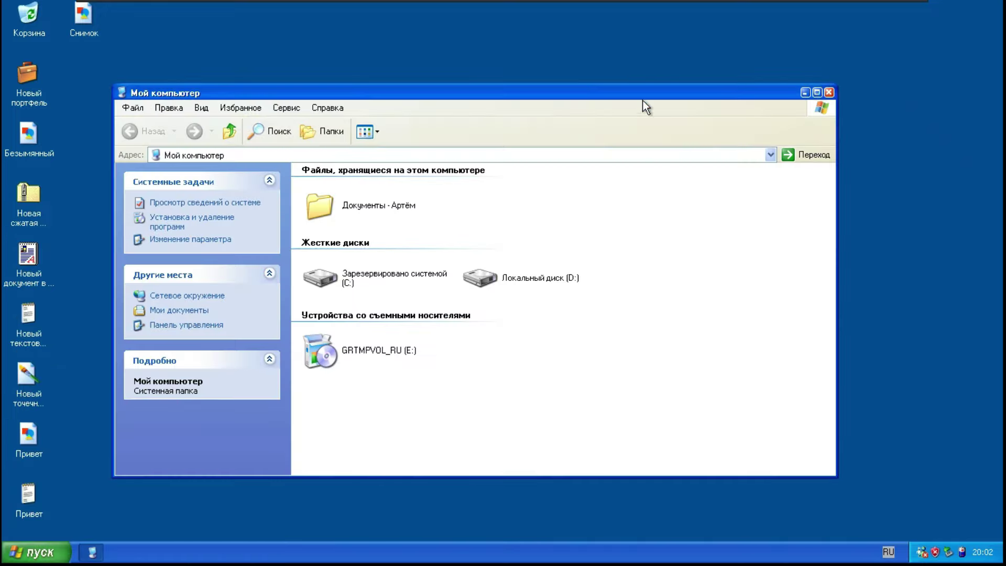
click(829, 93)
- View the Новый текстовый документ file and the Привет picture from the desktop, closing each one
double_click(20, 332)
click(869, 138)
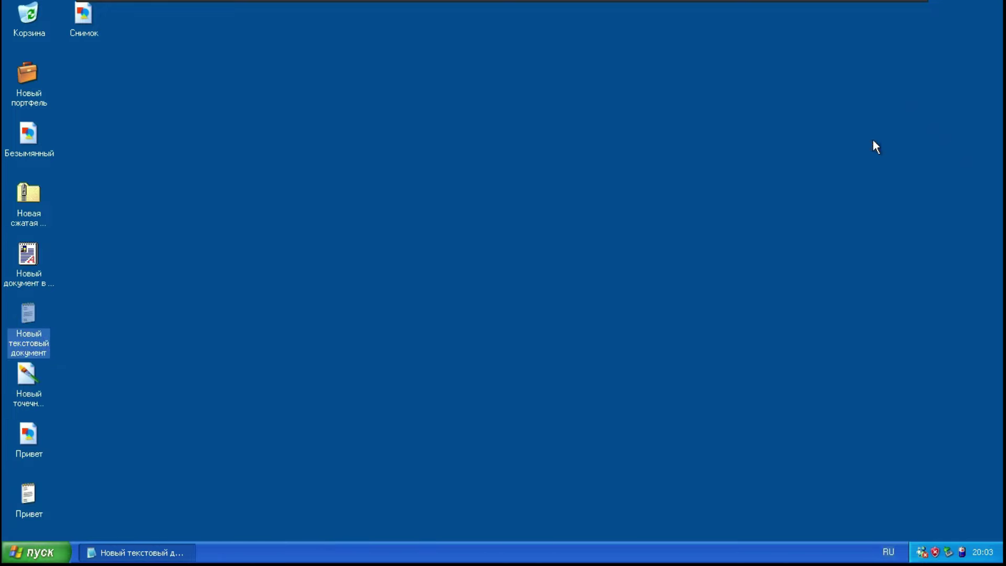
double_click(37, 449)
click(759, 23)
- Open the desktop picture Привет in Paint and enlarge the window to show the whole drawing
right_click(32, 426)
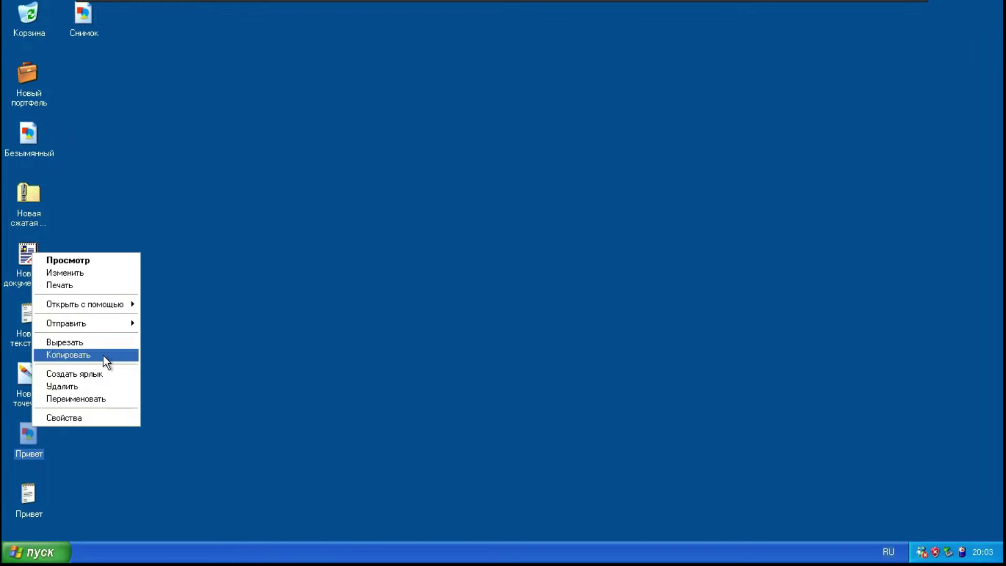
mouse_move(114, 306)
click(192, 318)
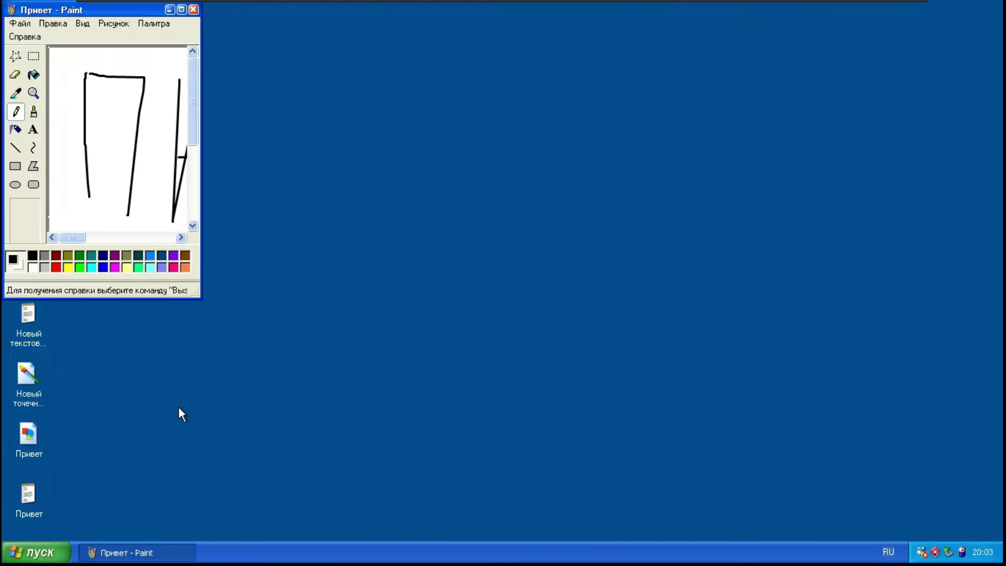
drag(194, 295, 1001, 460)
- Handwrite XP in pencil below the greeting, save the Привет picture, and close Paint
drag(78, 239, 184, 341)
drag(172, 282, 84, 339)
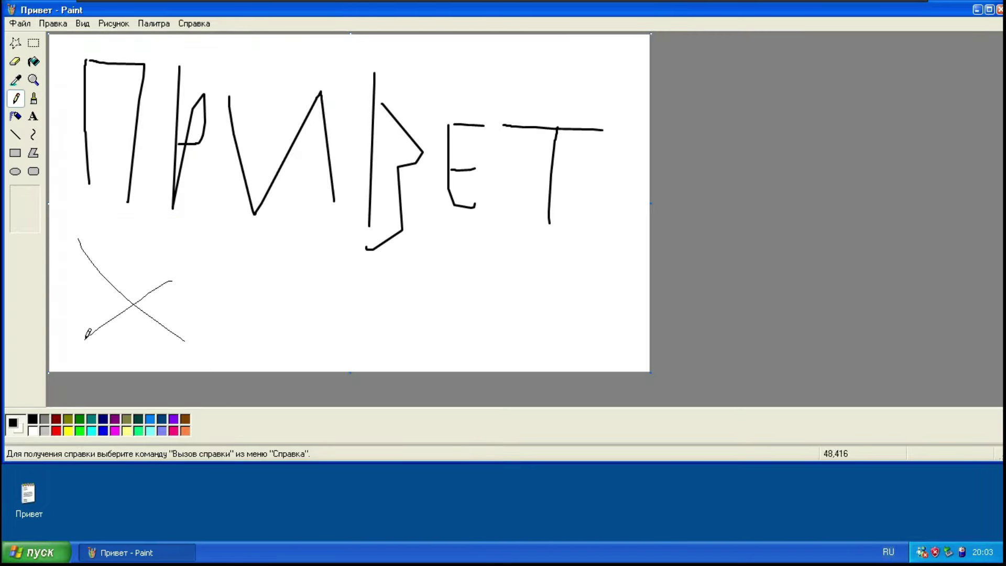
click(20, 23)
click(37, 61)
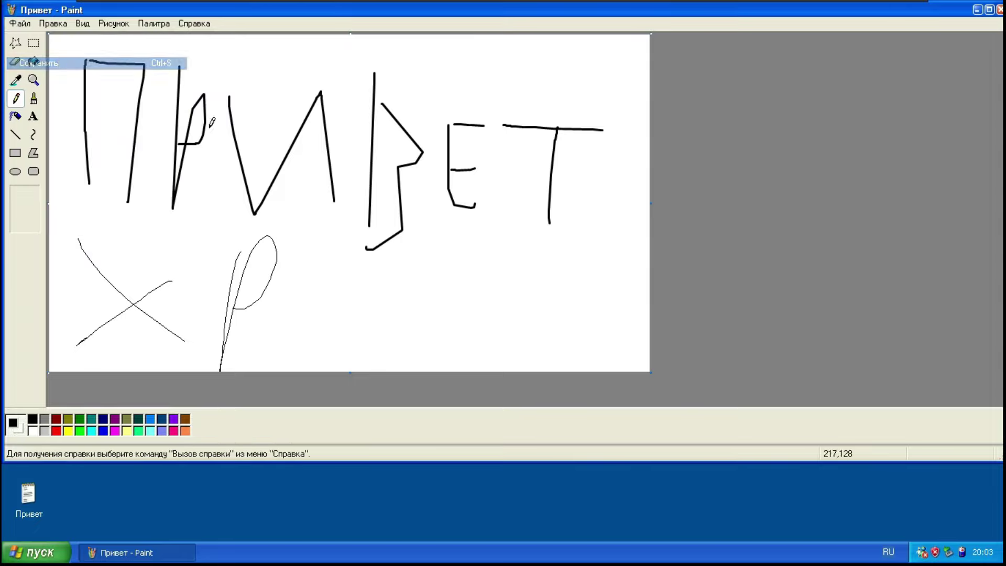
click(998, 9)
- Open Новый точечный рисунок in Paint, handwrite XP on it, and close it without saving
right_click(26, 375)
click(85, 398)
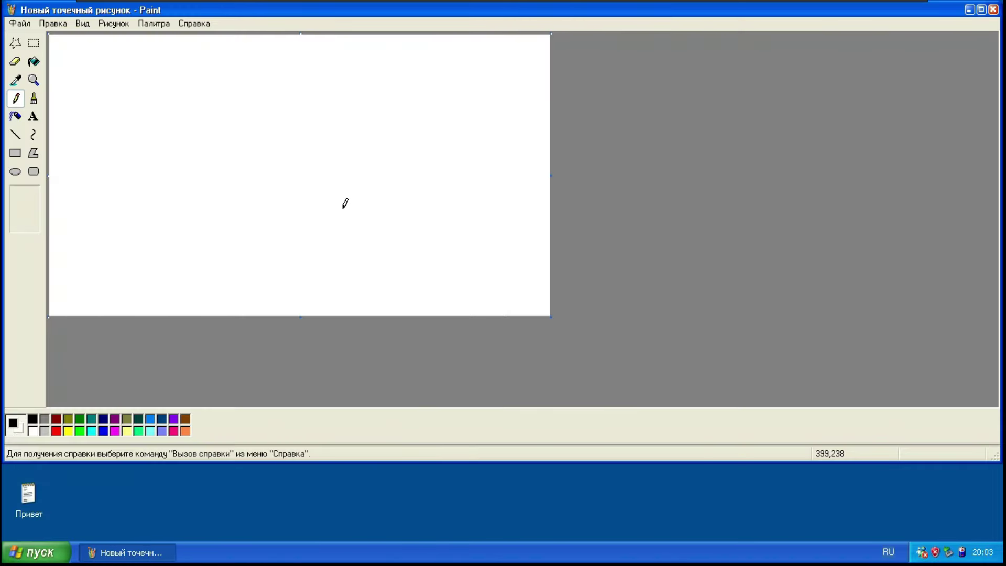
drag(69, 56, 51, 208)
drag(224, 77, 143, 219)
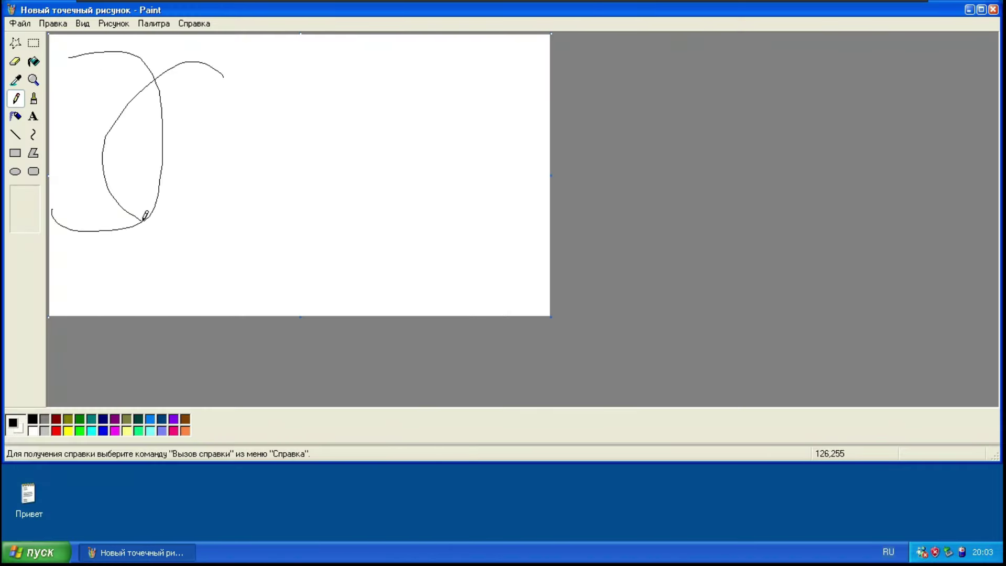
drag(290, 99, 280, 154)
click(992, 10)
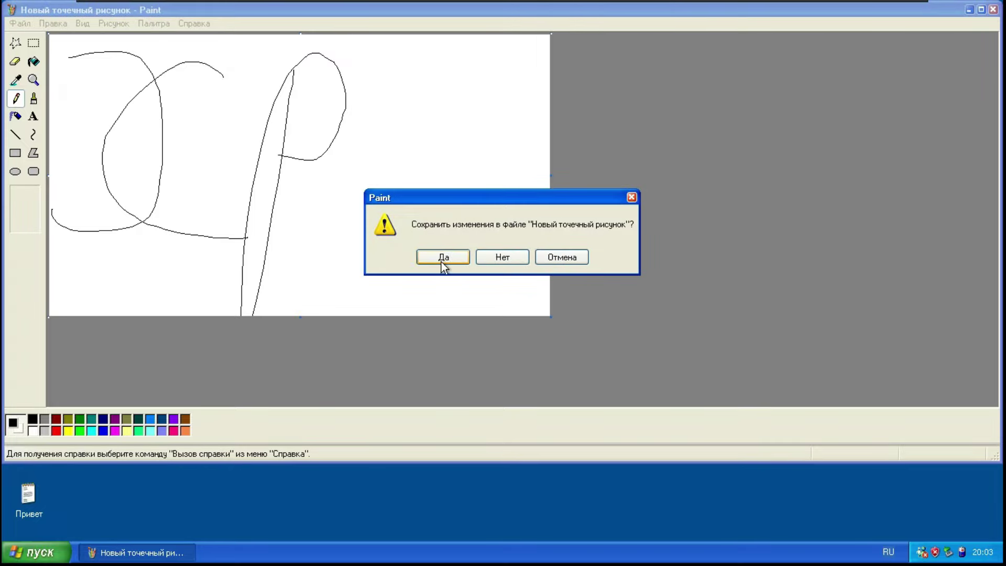
click(520, 253)
- Copy the Привет picture from the desktop into D:\Тетрабарат, replacing the existing file
key(super)
right_click(45, 435)
key(super)
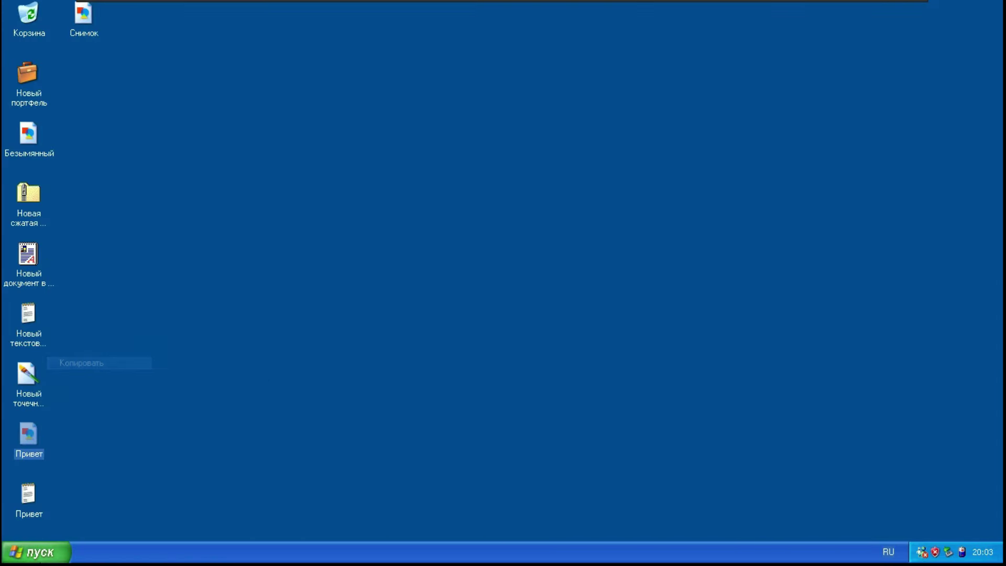
click(250, 335)
double_click(317, 273)
key(BackSpace)
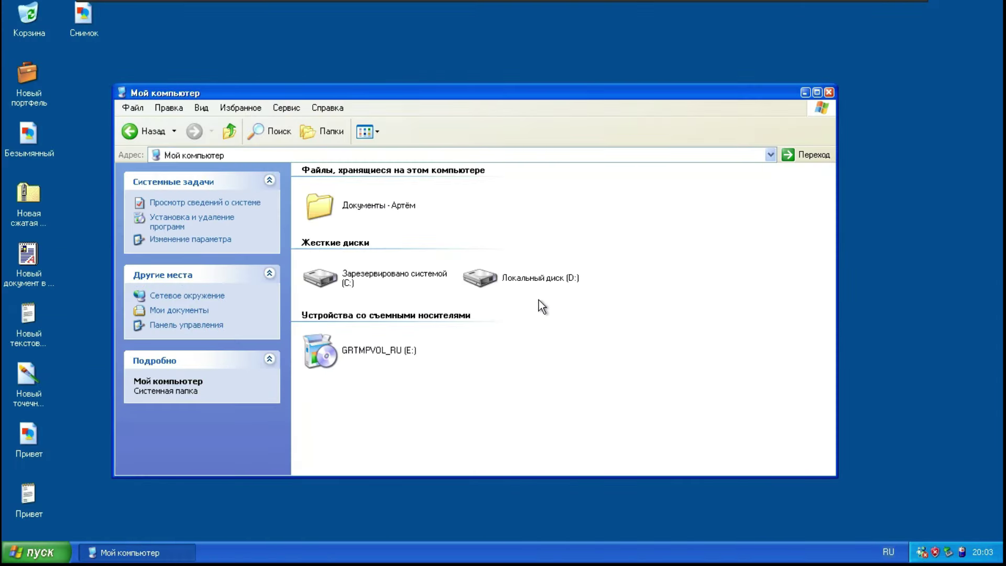
double_click(473, 272)
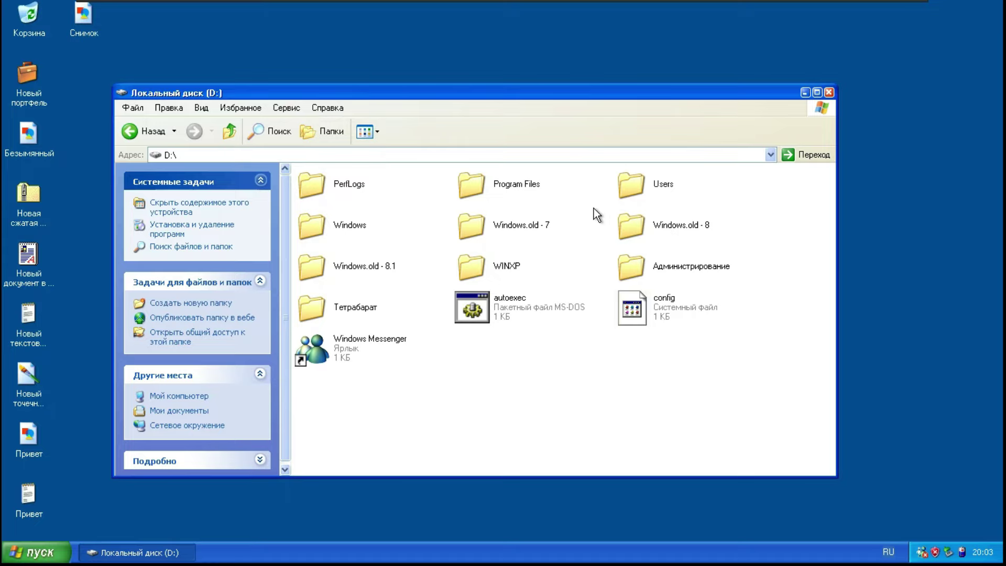
double_click(326, 314)
right_click(424, 353)
click(450, 436)
key(Return)
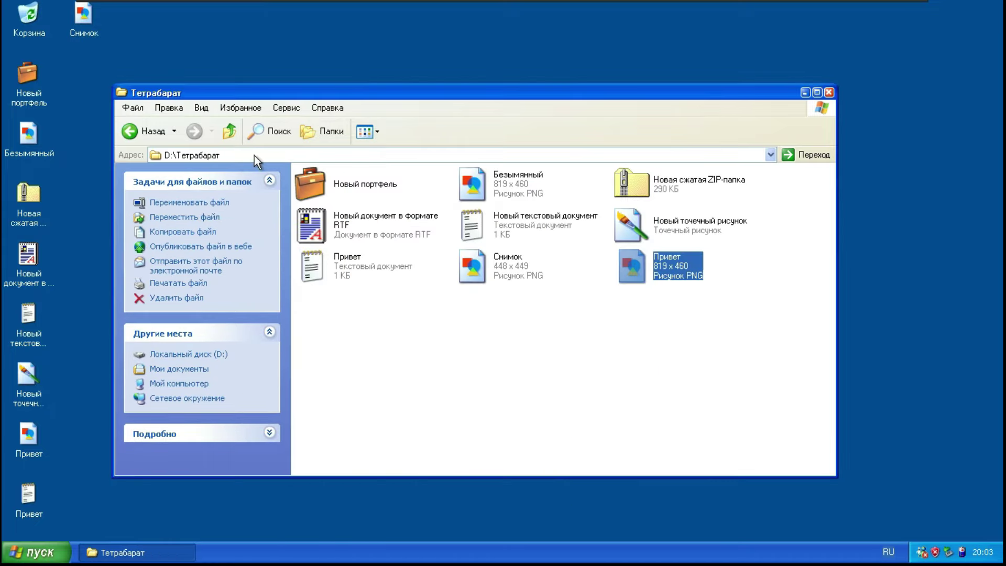
- Examine the Рабочий стол folder of the old user profile under D:\Users
key(BackSpace)
double_click(631, 181)
double_click(471, 181)
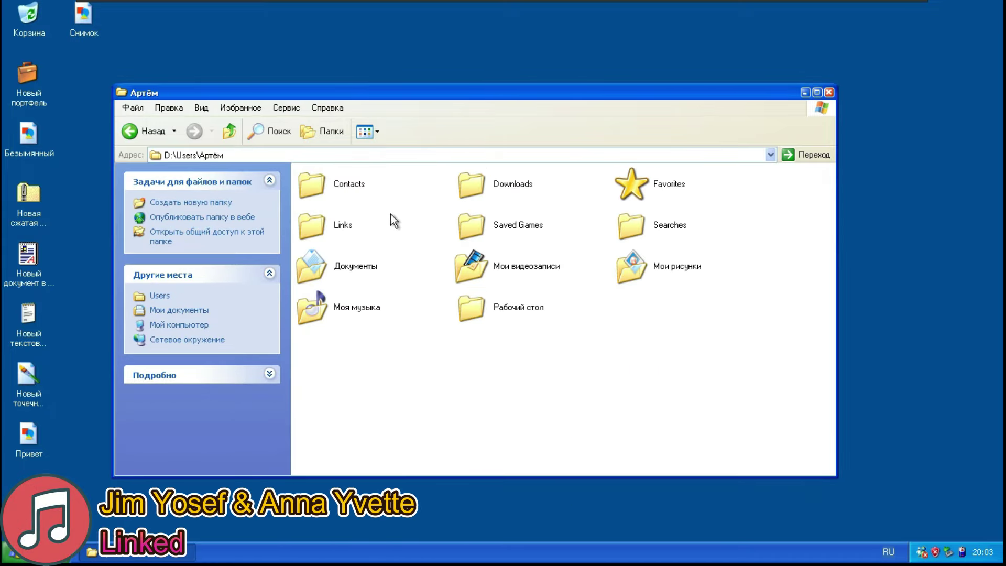
double_click(518, 308)
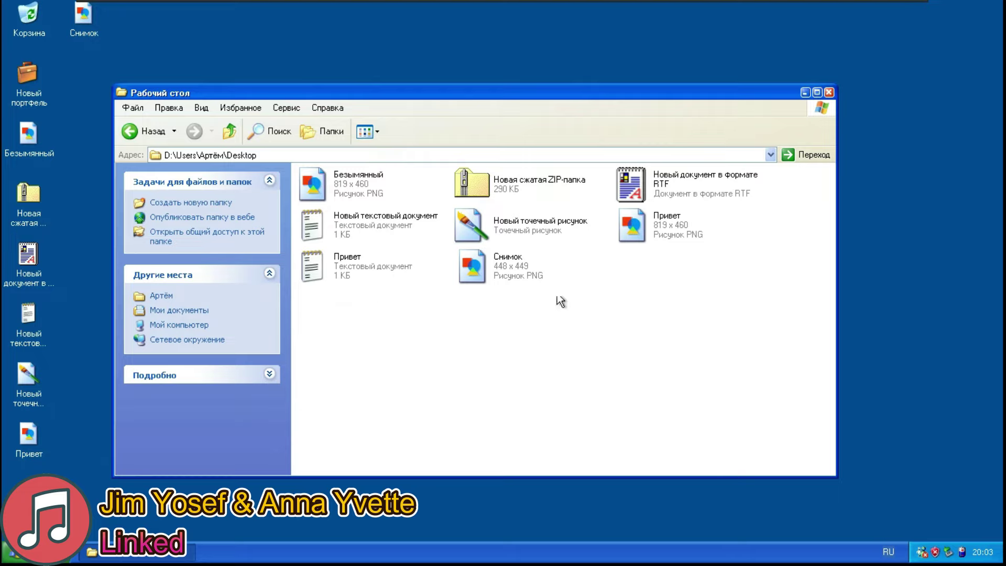
- Check the PerfLogs, Тетрабарат and Администрирование folders on drive D: and close the folder window
click(228, 132)
click(228, 132)
click(228, 132)
double_click(325, 190)
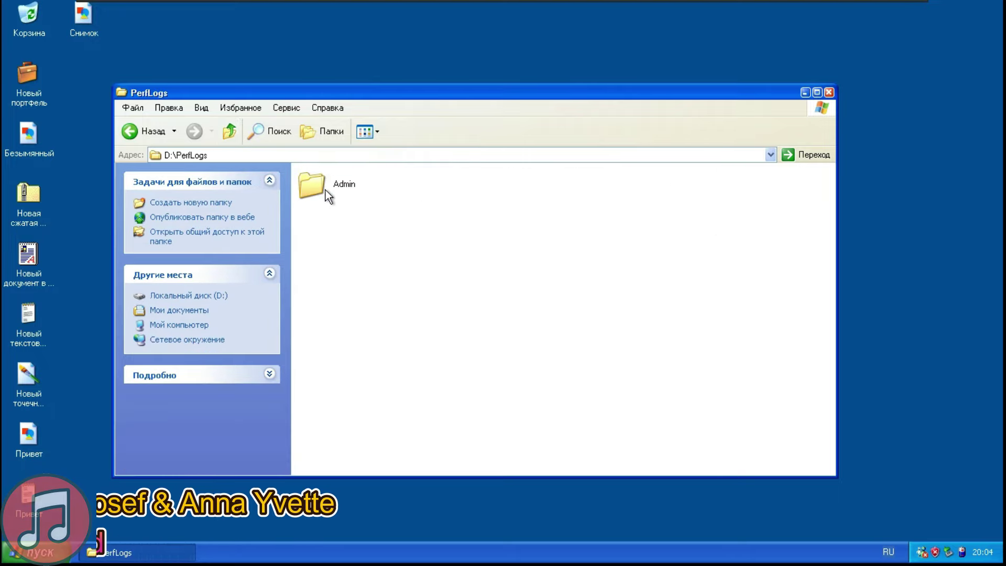
click(231, 132)
double_click(358, 307)
click(231, 132)
double_click(653, 265)
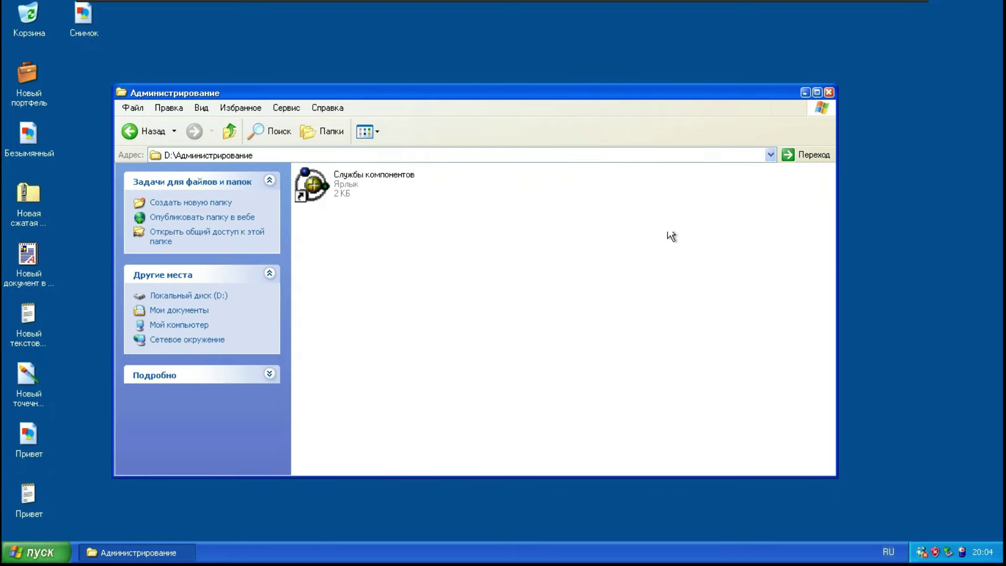
click(829, 92)
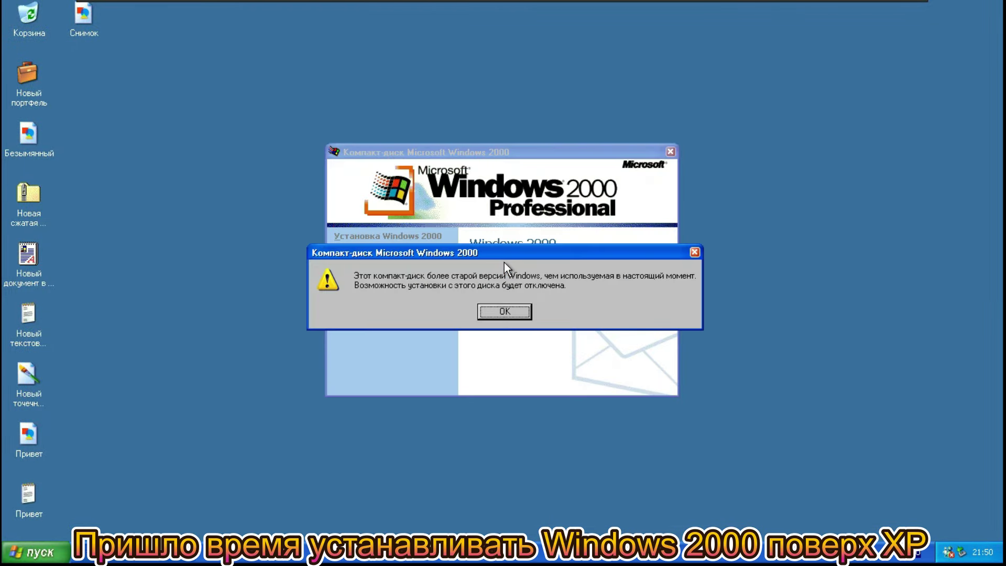
- Dismiss the older-version warning and exit the Windows 2000 disc launcher
click(506, 312)
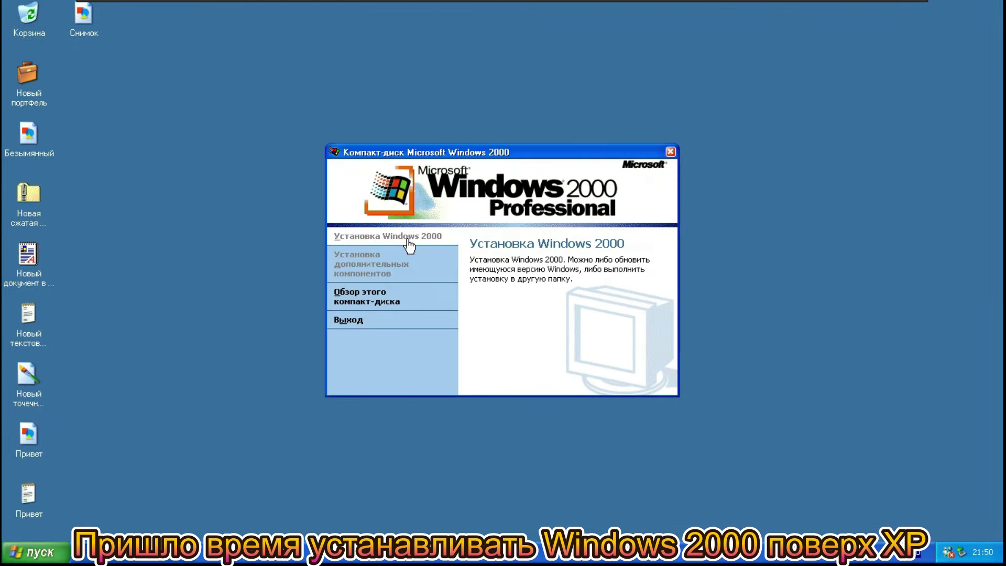
click(368, 321)
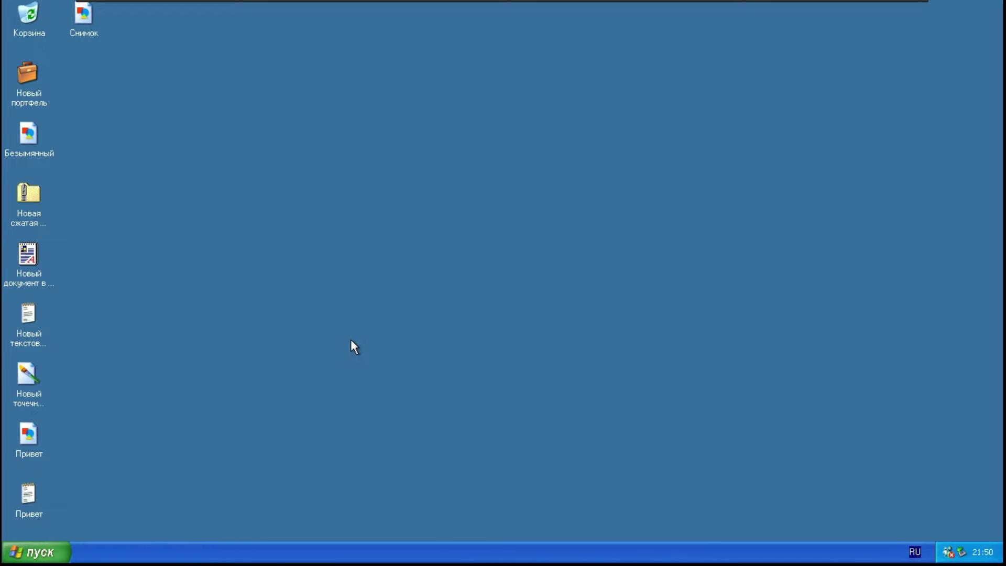
- Try to open the HFSLIPCD (E:) disc from Мой компьютер, dismissing the warning and exiting the Windows 2000 launcher
key(super)
click(202, 341)
click(319, 350)
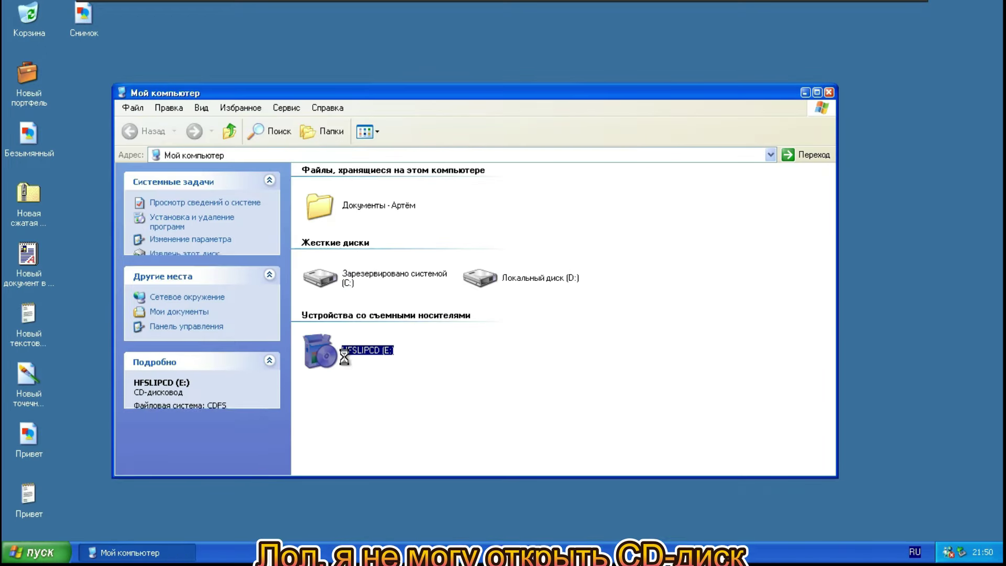
right_click(344, 357)
click(378, 394)
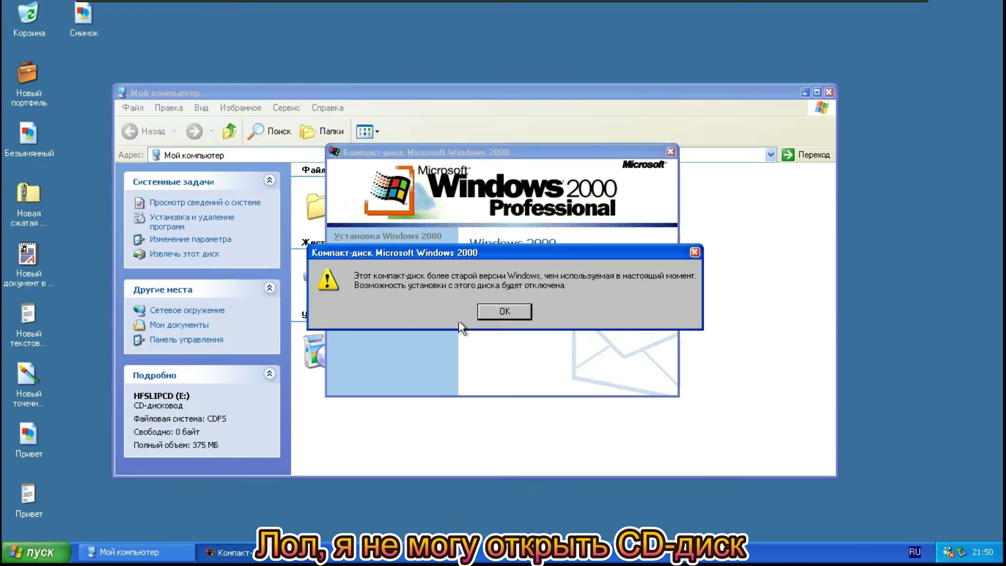
click(514, 313)
click(367, 321)
- Retry opening the HFSLIPCD (E:) disc several times to browse its files
right_click(361, 359)
click(385, 393)
right_click(361, 341)
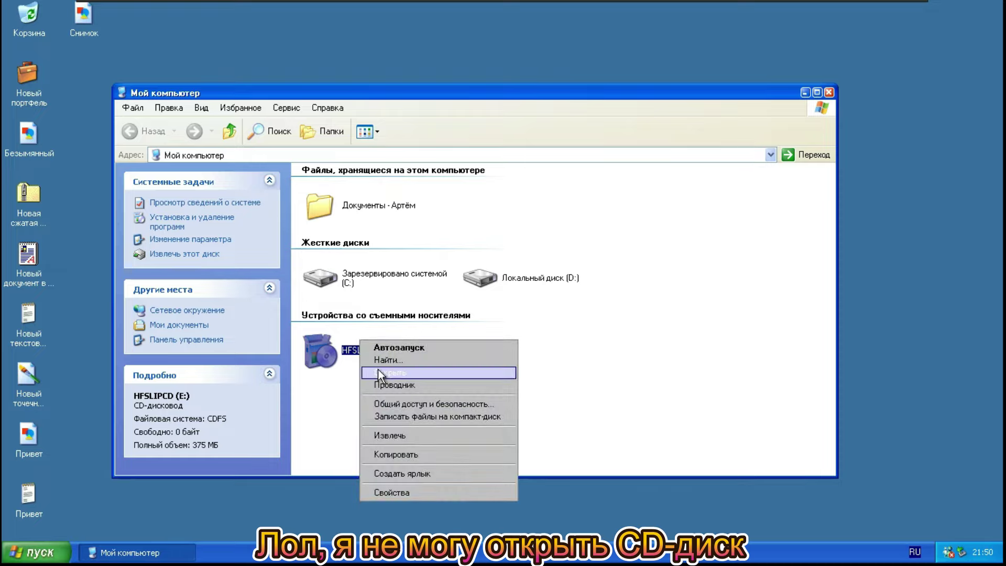
click(378, 370)
right_click(360, 354)
click(382, 386)
right_click(358, 351)
click(392, 383)
right_click(370, 337)
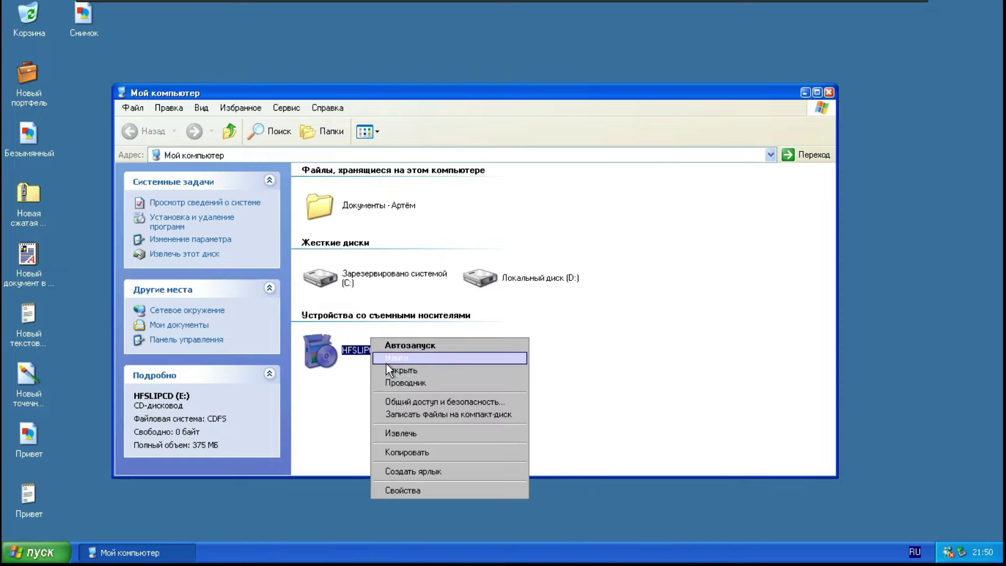
click(385, 370)
right_click(360, 345)
click(377, 377)
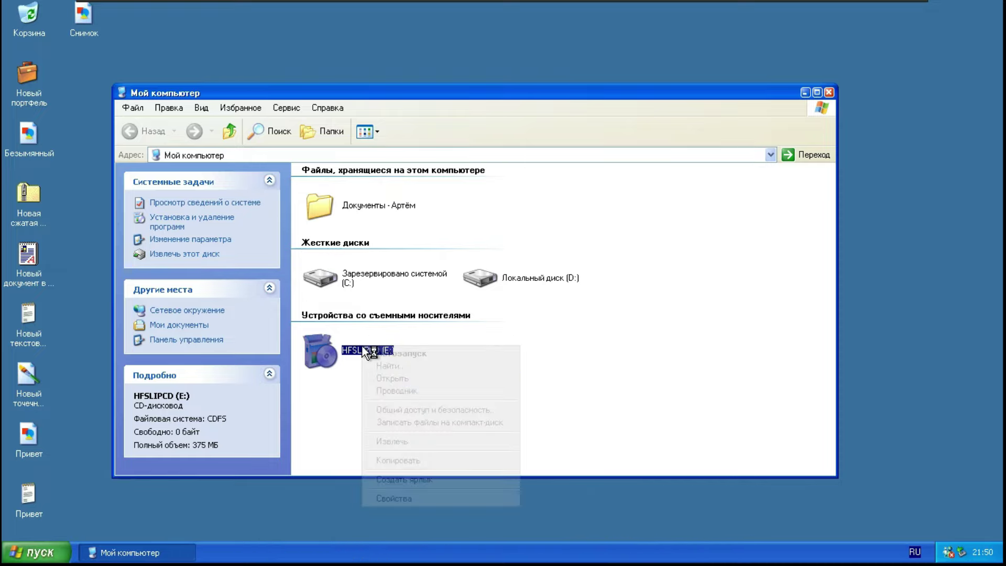
- Try to open drive E: by entering E: as the address in Мой компьютер, and close the window
click(324, 153)
text(Е:)
key(BackSpace)
key(BackSpace)
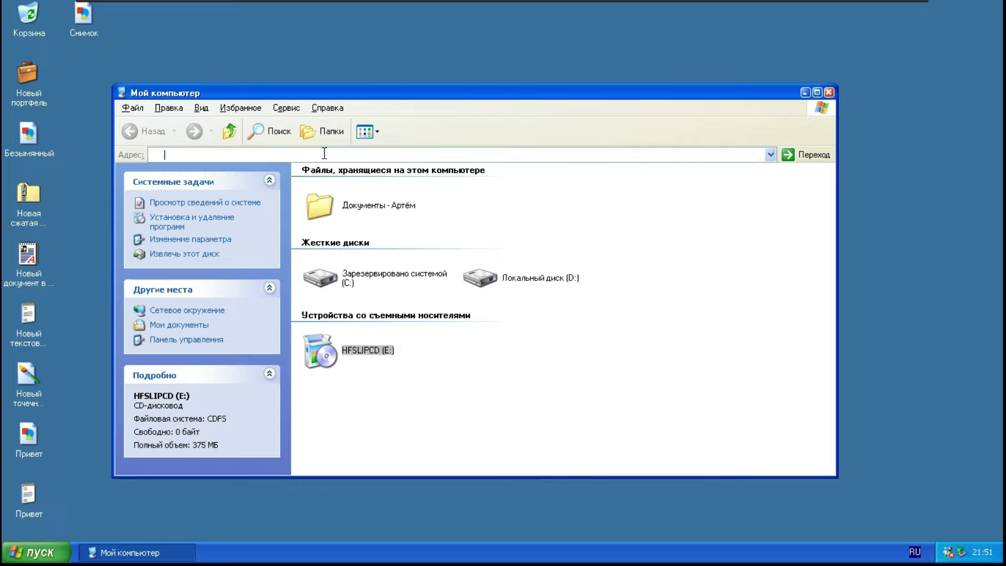
key(alt+shift)
text(E:)
click(830, 93)
- Try to start Windows 2000 setup by running E:\i386\winnt32, and cancel the setup message
key(super+r)
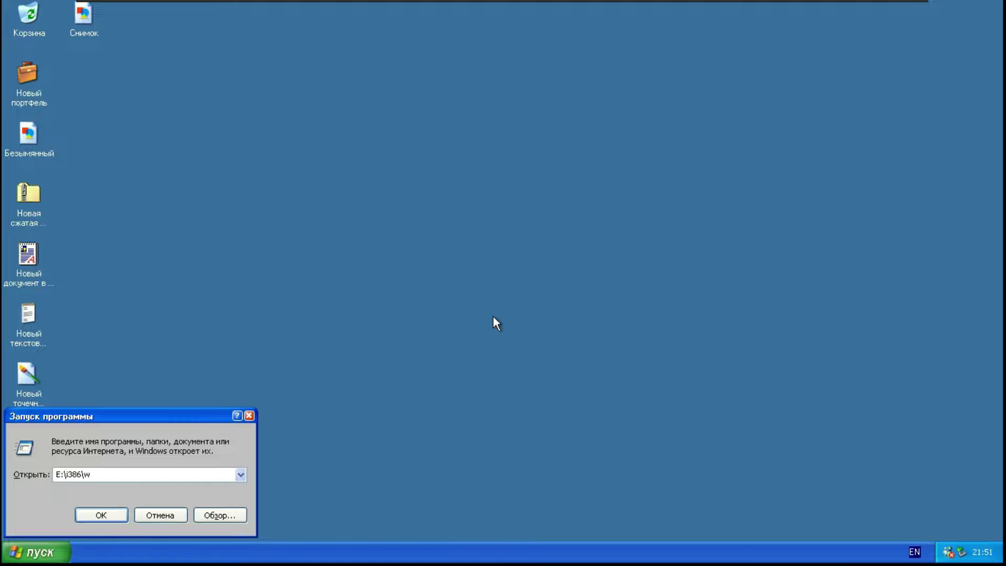
text(E:\i386\winnt32)
key(Return)
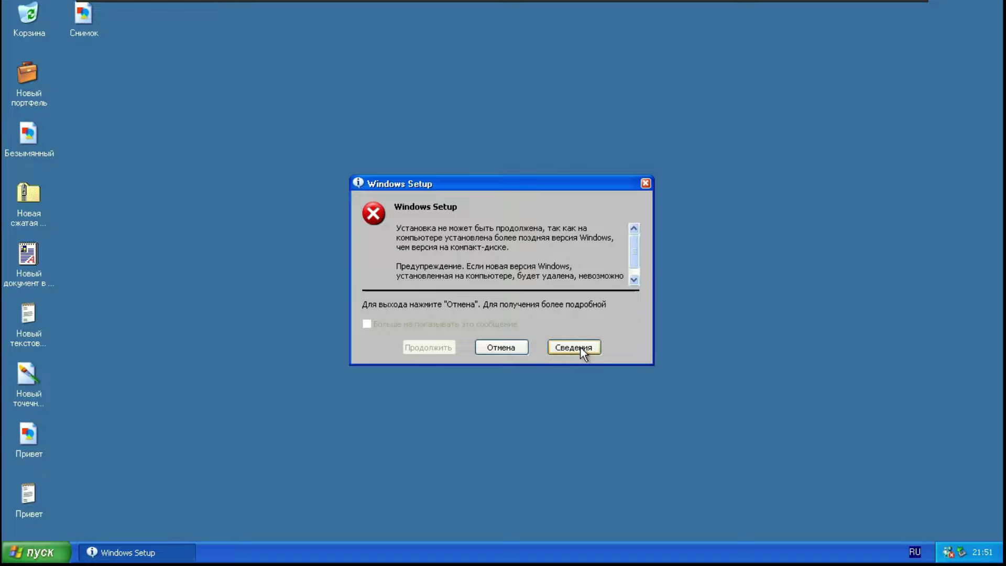
click(508, 347)
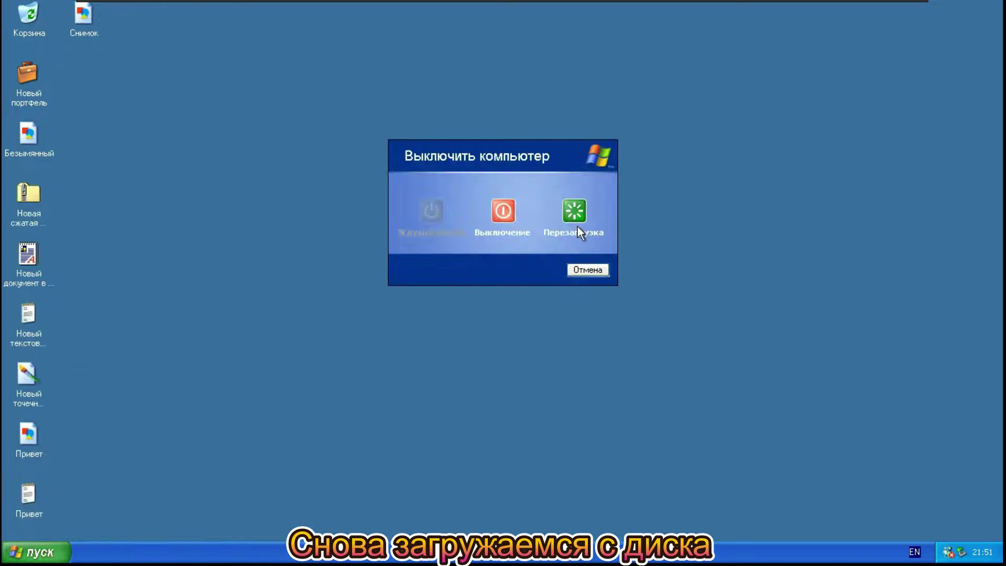
- Restart the computer from the Windows 2000 disc and continue installing into the partition that already contains another operating system
click(577, 227)
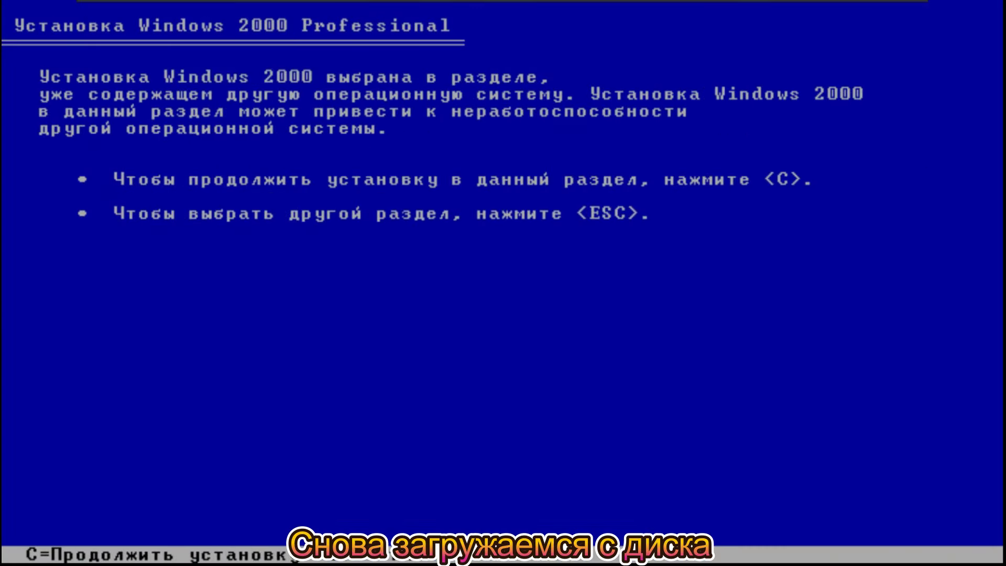
key(c)
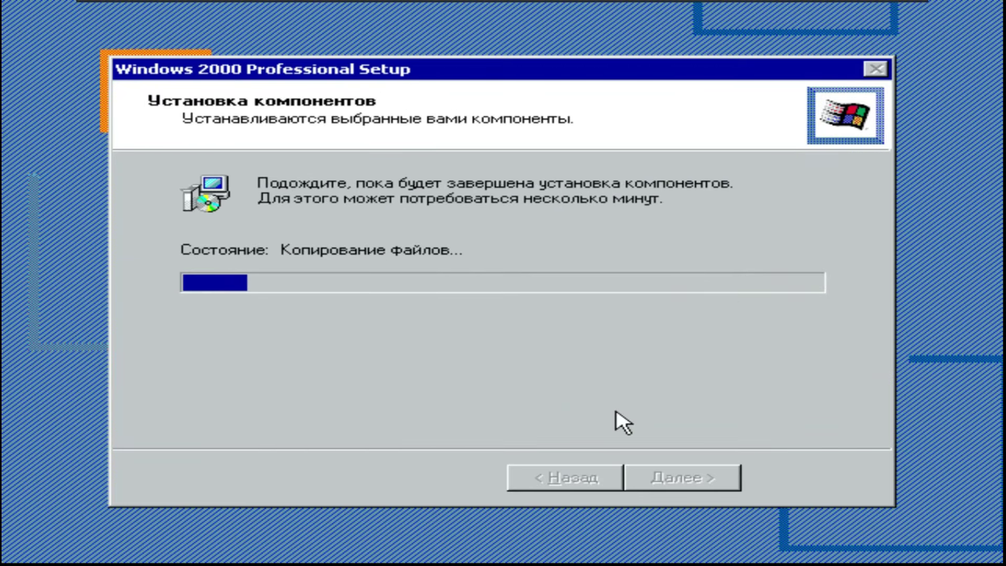
- Skip the files that cannot be copied, including presenta.sh_, during the Windows 2000 component installation
click(741, 251)
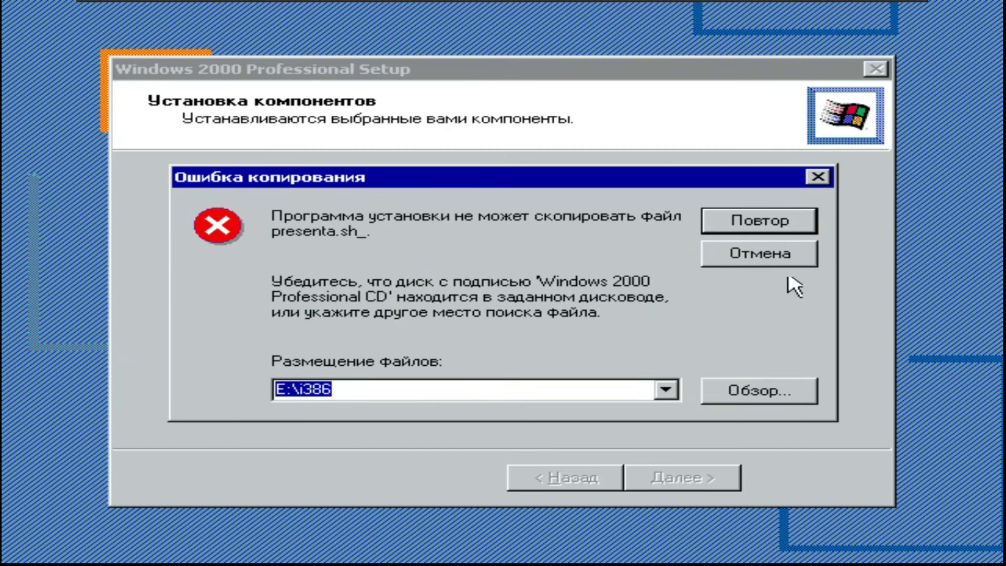
click(733, 252)
click(403, 343)
click(465, 363)
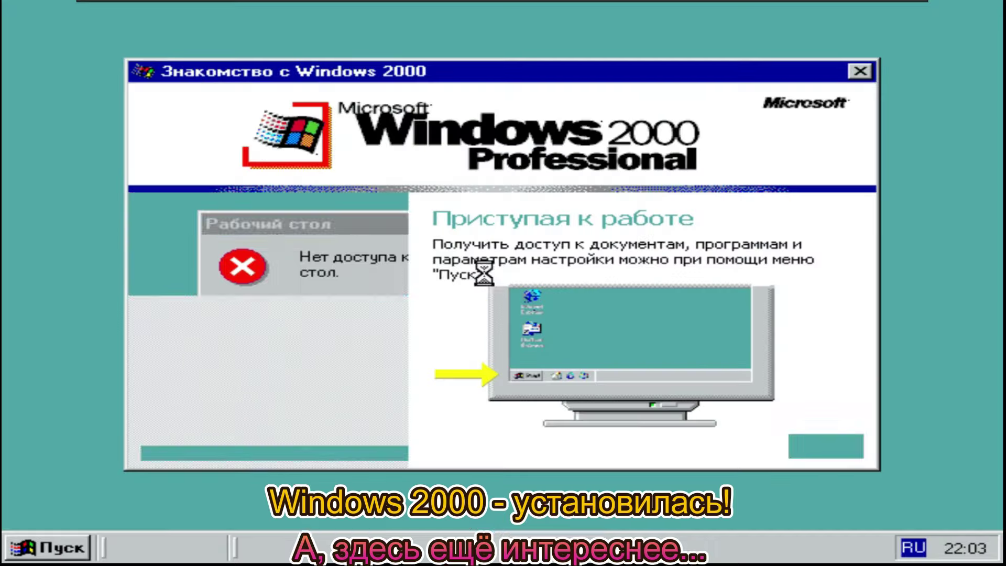
- Exit the Знакомство с Windows 2000 welcome window
click(825, 446)
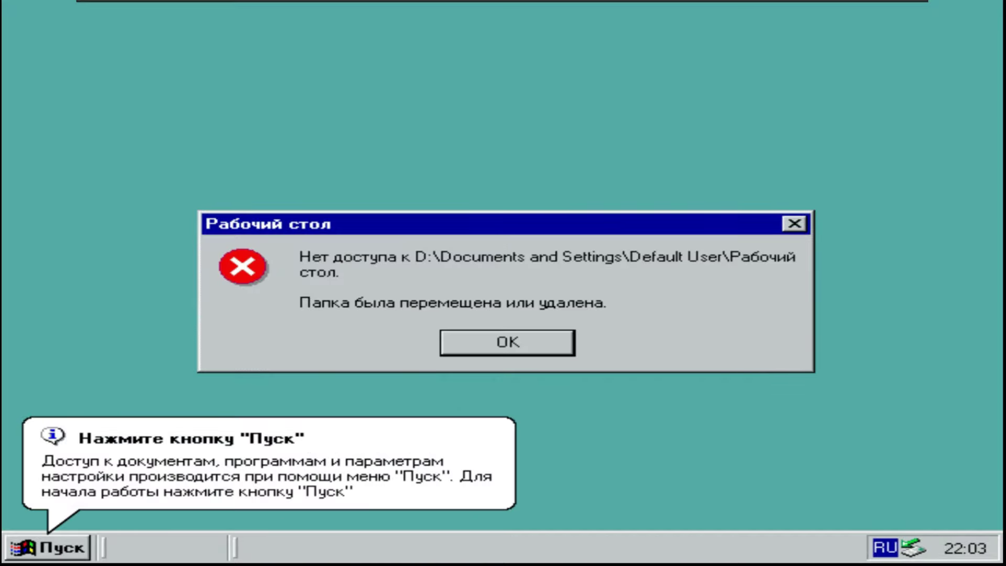
- Dismiss the error dialogs about the inaccessible desktop folder
click(487, 350)
right_click(433, 7)
click(507, 84)
click(505, 341)
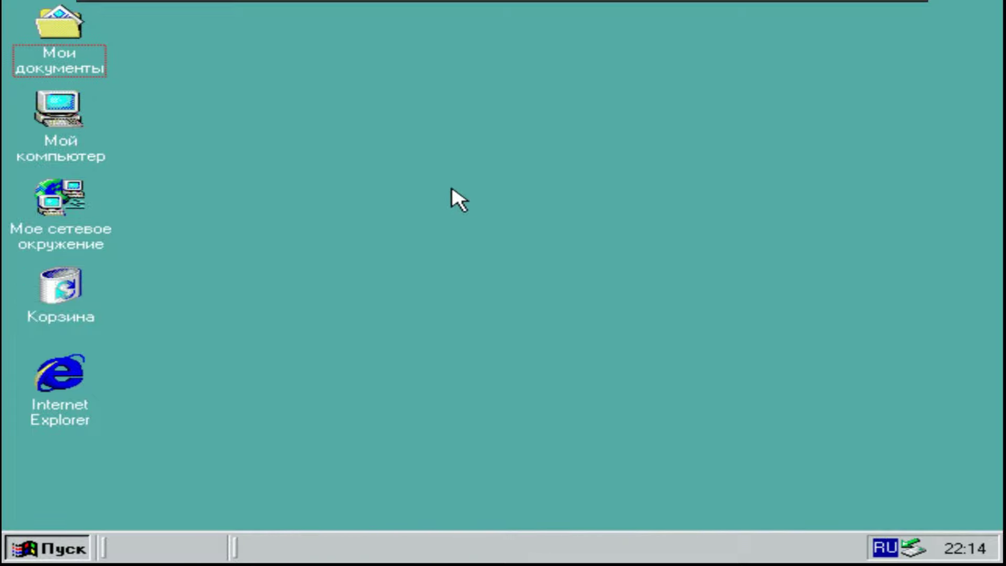
- Review the operating system version and hardware details in the properties of Мой компьютер and close them
right_click(48, 116)
click(108, 319)
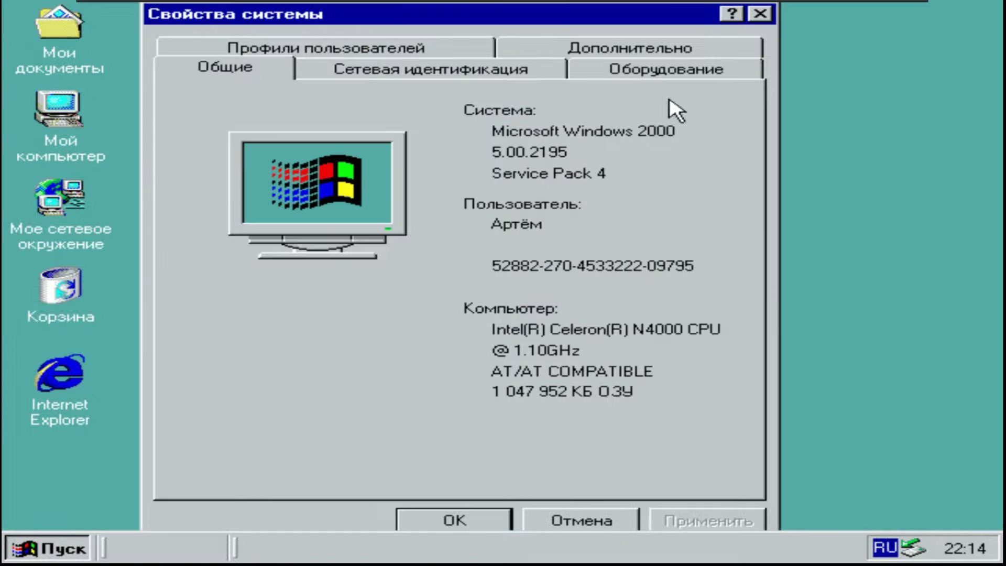
click(461, 519)
- Open the display properties, apply a changed screen setting, answer the monitor confirmation and close the properties
right_click(434, 379)
click(520, 365)
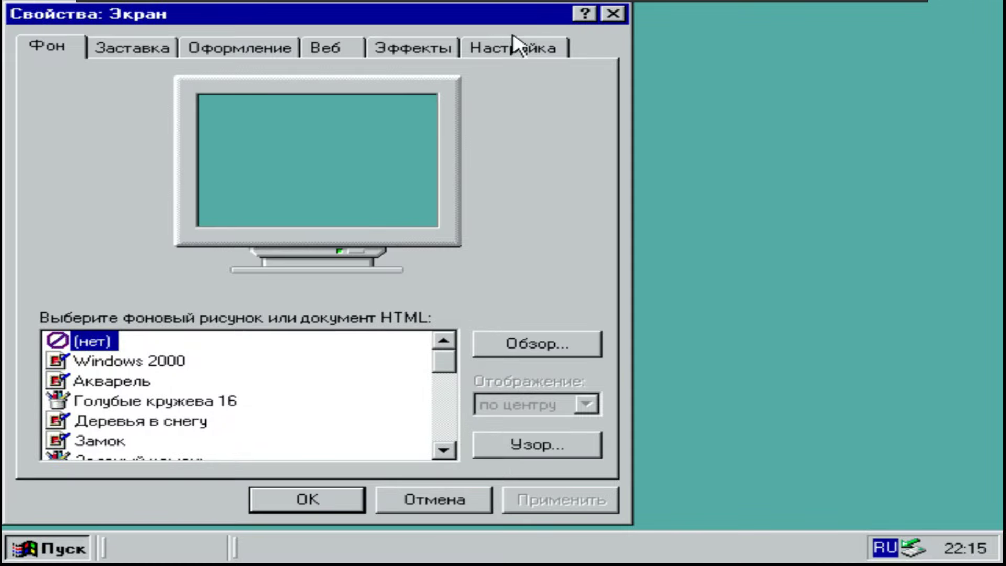
click(513, 45)
click(440, 396)
click(568, 504)
click(446, 360)
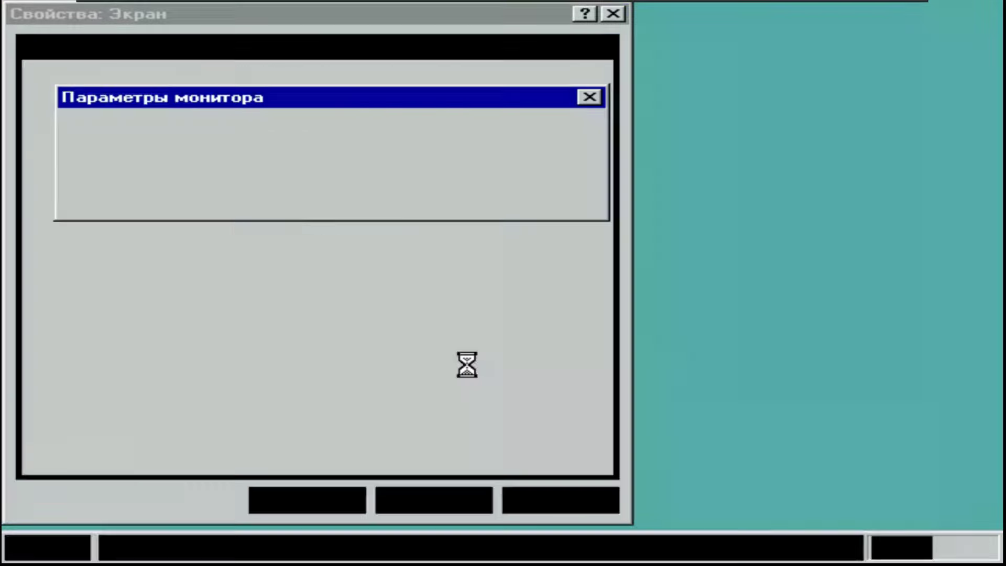
click(408, 200)
click(345, 506)
- Open the Тетрабарат folder on drive D from Мой компьютер
double_click(54, 159)
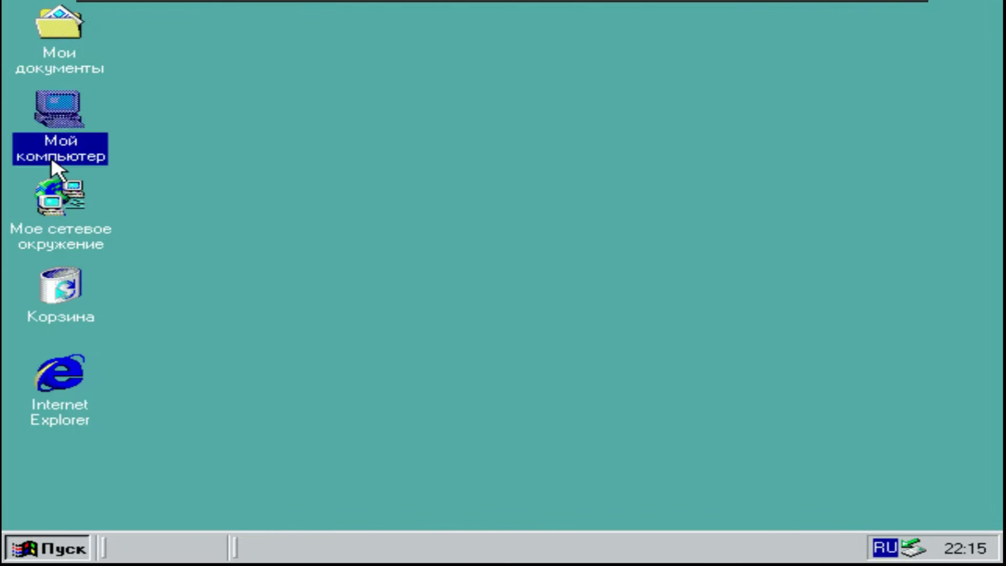
double_click(491, 204)
scroll(712, 341, down, 1)
double_click(715, 344)
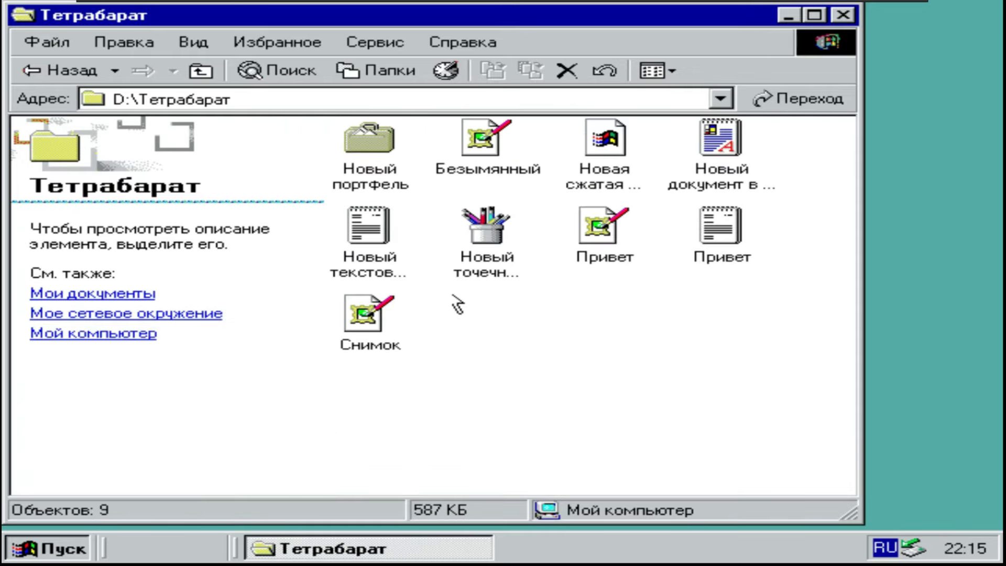
- Add the line "Windows 2000 - ok!" to Новый текстовый документ and save it on closing
double_click(359, 225)
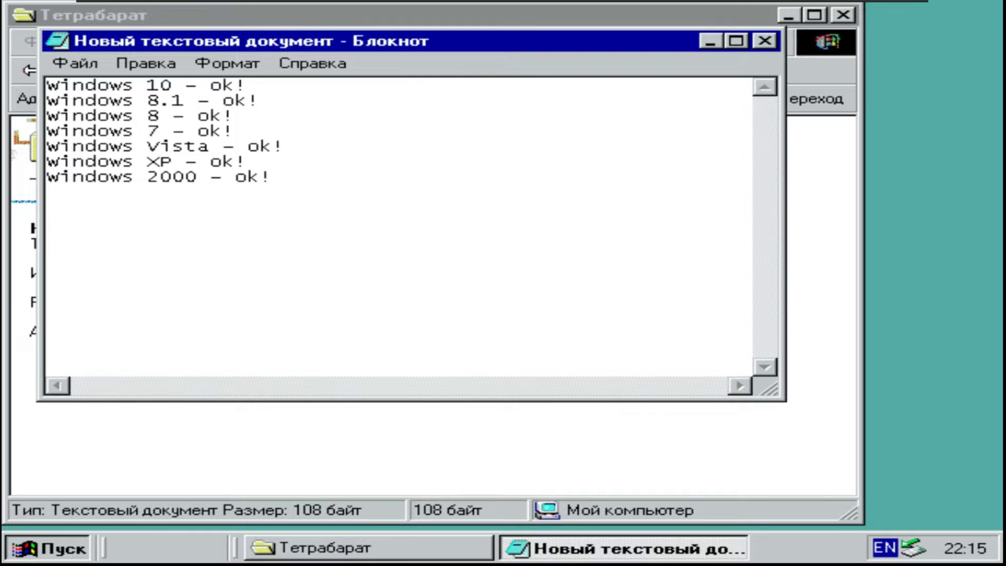
click(765, 41)
click(377, 332)
- Enter "Привет =)" in the RTF document of the Тетрабарат folder and save it on closing
double_click(757, 168)
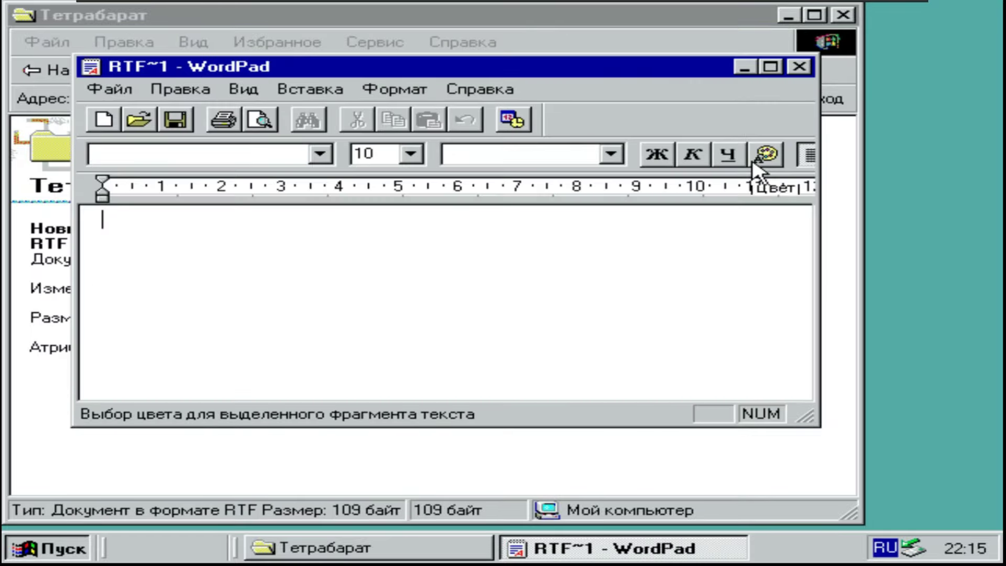
click(770, 66)
key(alt+F4)
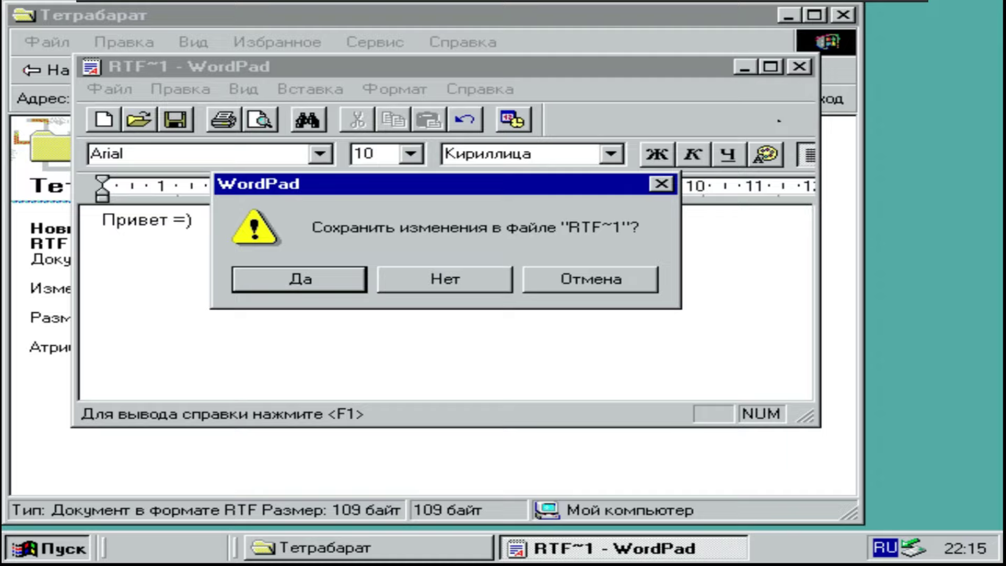
click(309, 278)
- View the Безымянный.png picture, check the viewing program's version information and close the picture
click(498, 173)
right_click(491, 163)
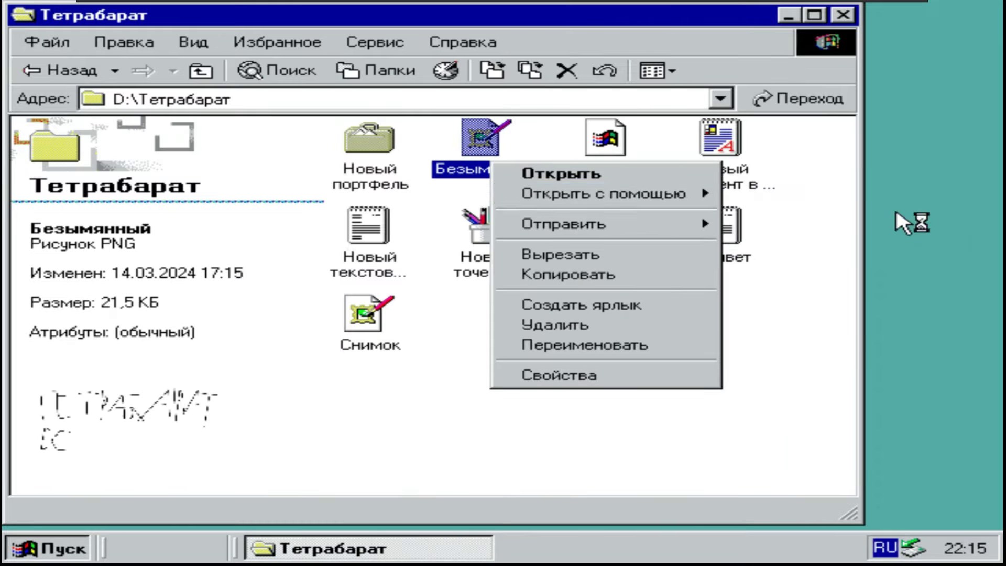
click(486, 325)
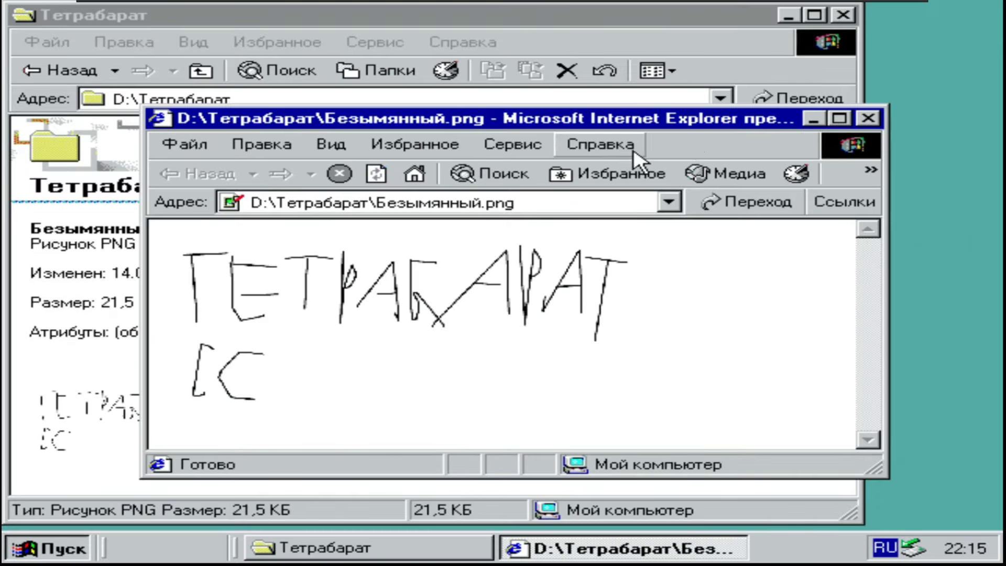
click(600, 144)
click(673, 280)
click(741, 491)
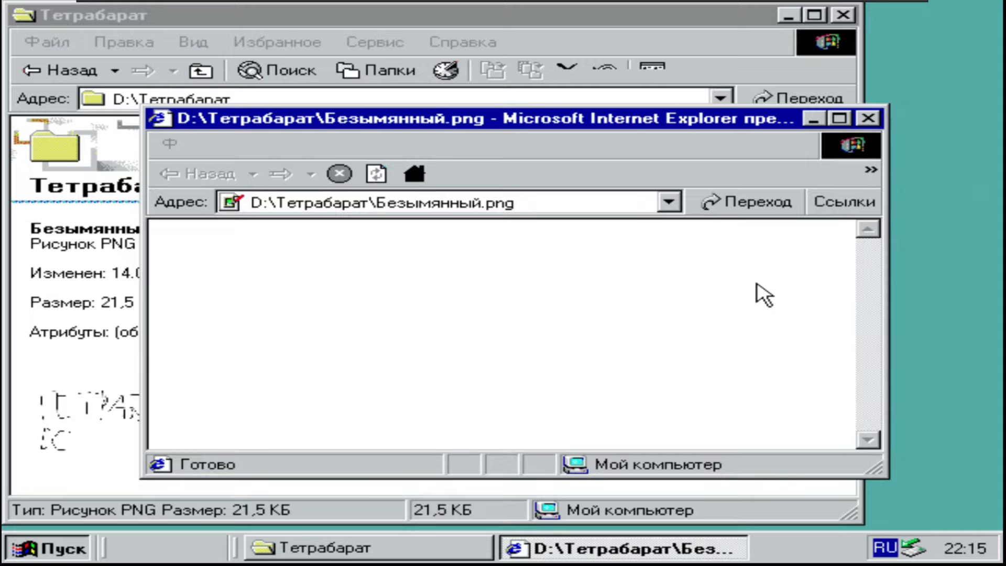
click(869, 120)
- Open the Привет text document to check its contents and close it
click(370, 231)
double_click(720, 226)
click(765, 40)
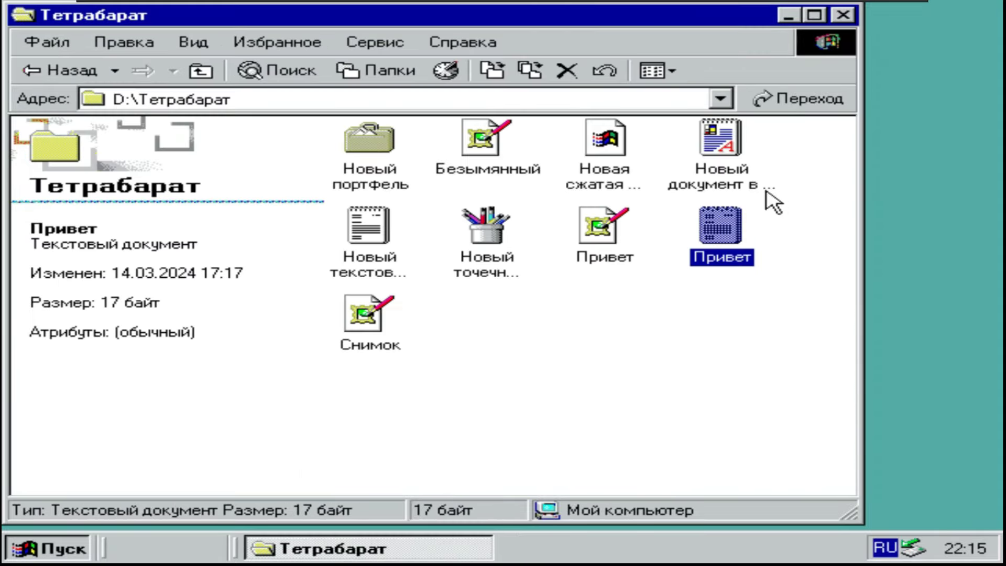
- Open the Windows folder inside Windows.old - 8.1 on drive D
click(200, 74)
double_click(482, 355)
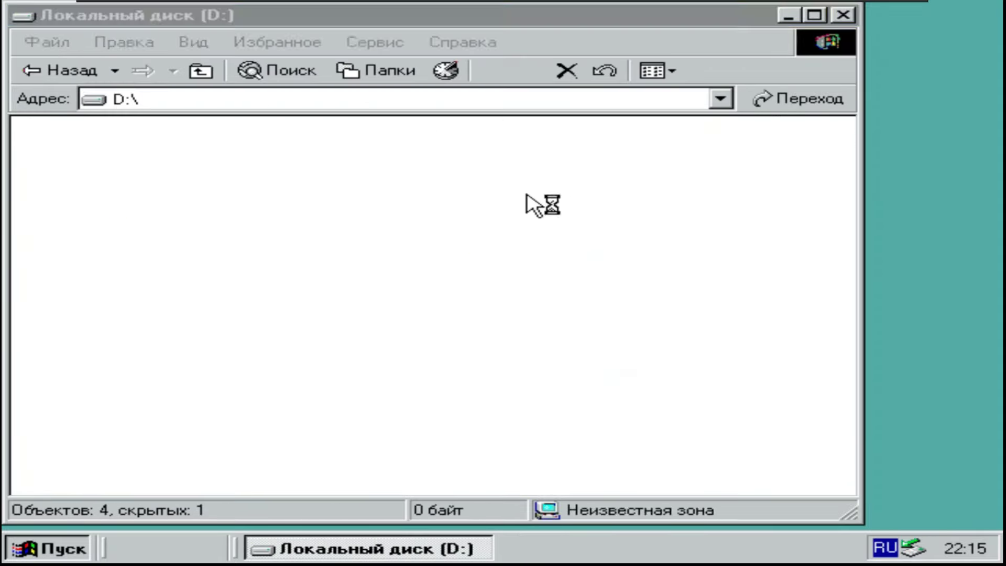
double_click(713, 152)
scroll(739, 325, down, 10)
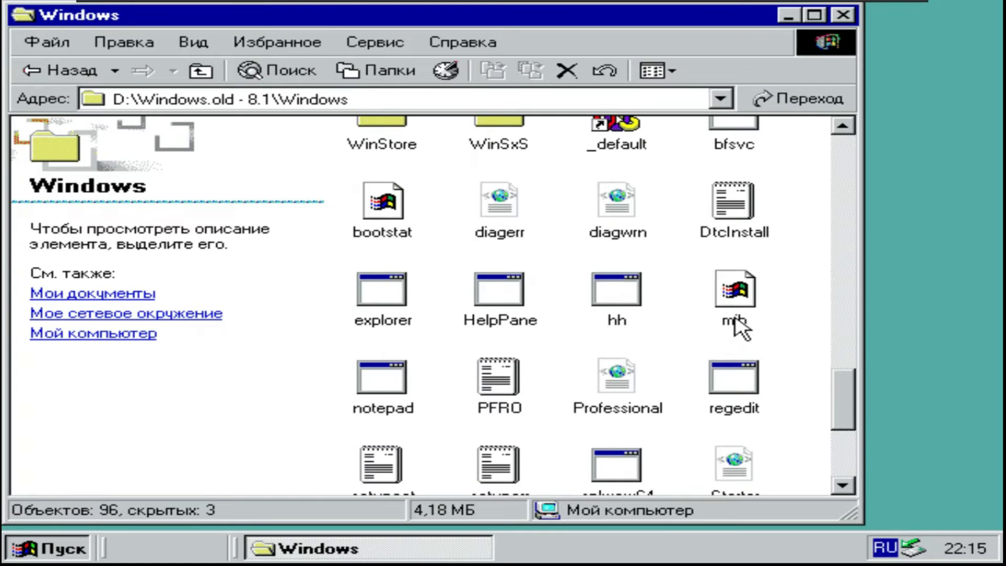
- Try to run explorer, hh, notepad, HelpPane and regedit from the Windows 8.1 folder, dismissing each message
double_click(382, 291)
click(507, 328)
double_click(617, 293)
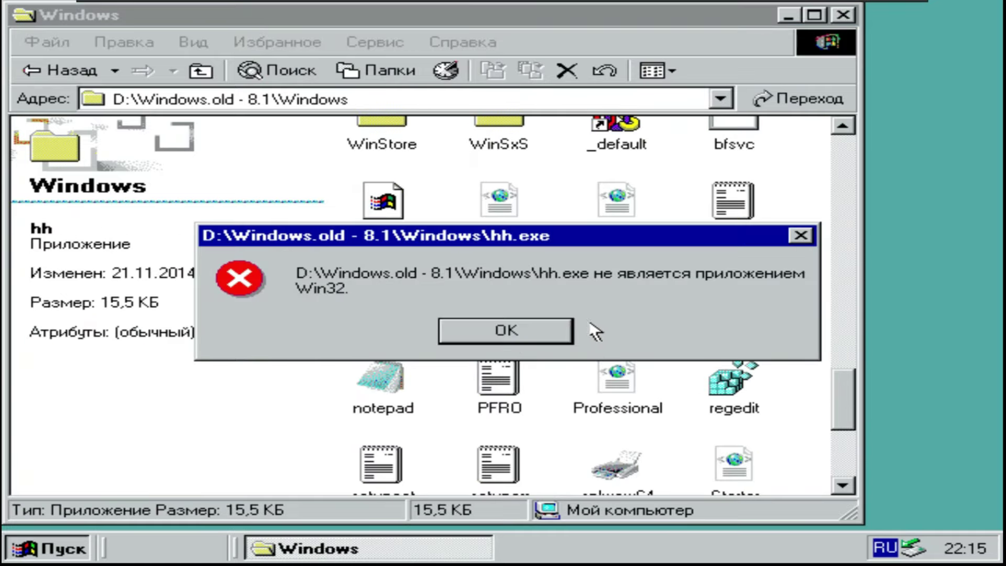
click(505, 328)
click(405, 379)
double_click(404, 379)
click(506, 328)
double_click(499, 291)
click(506, 328)
double_click(734, 377)
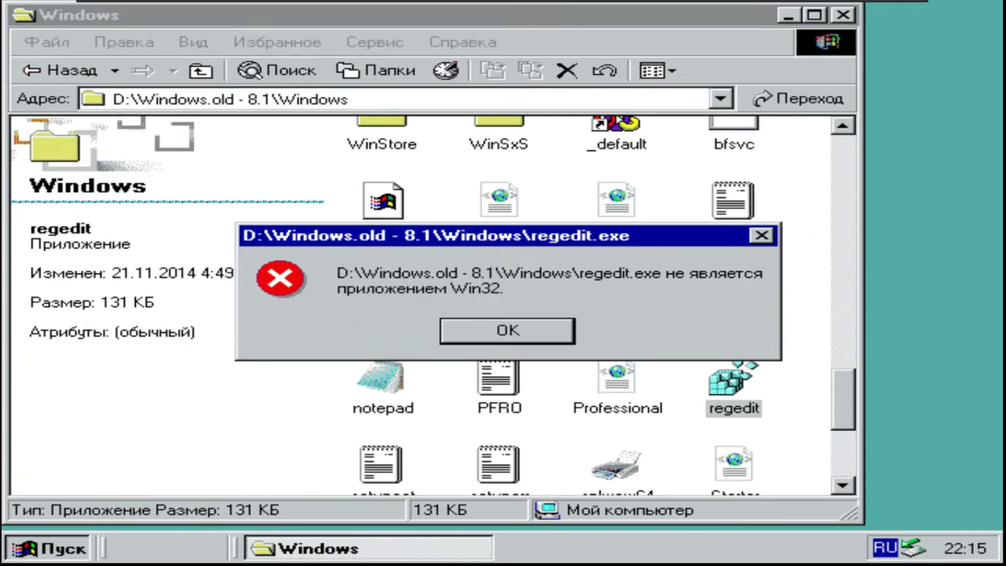
click(507, 328)
- Return to drive D and open the Windows folder inside Windows.old - 8
click(200, 73)
click(200, 72)
double_click(404, 341)
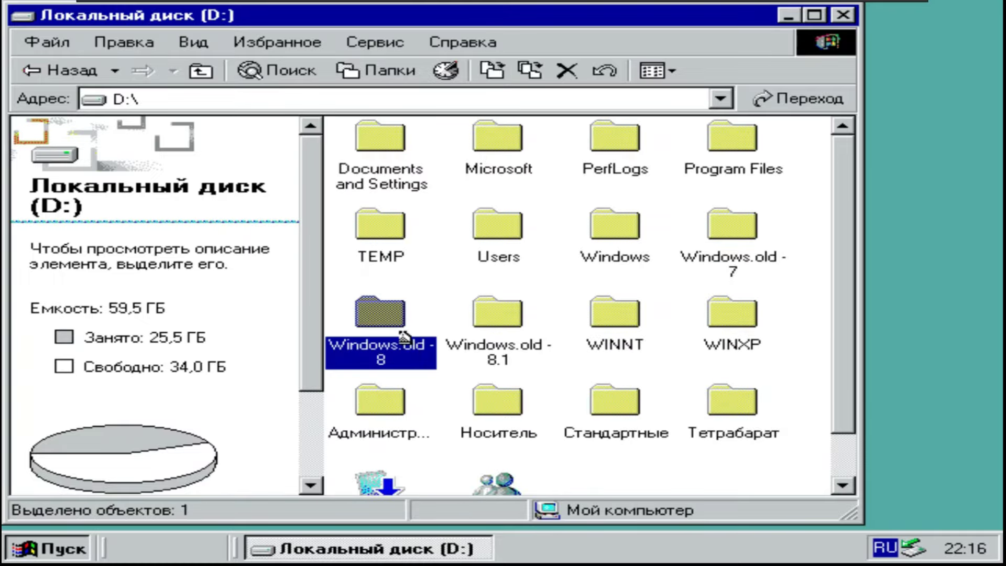
double_click(713, 139)
scroll(723, 395, down, 6)
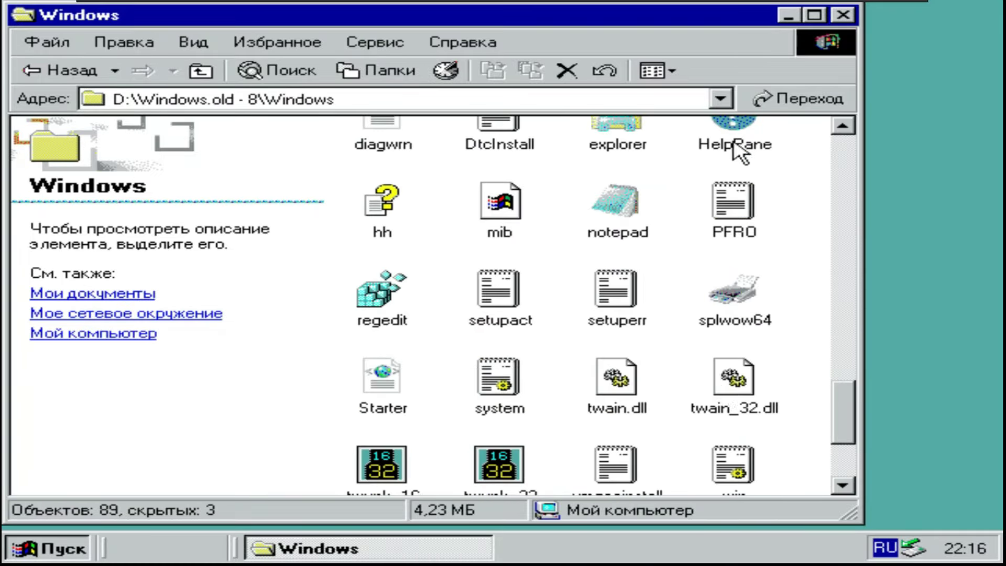
- Try to run explorer, regedit, hh and notepad from the Windows 8 folder, dismissing the messages
scroll(741, 146, up, 1)
double_click(619, 283)
click(556, 329)
double_click(392, 426)
click(467, 335)
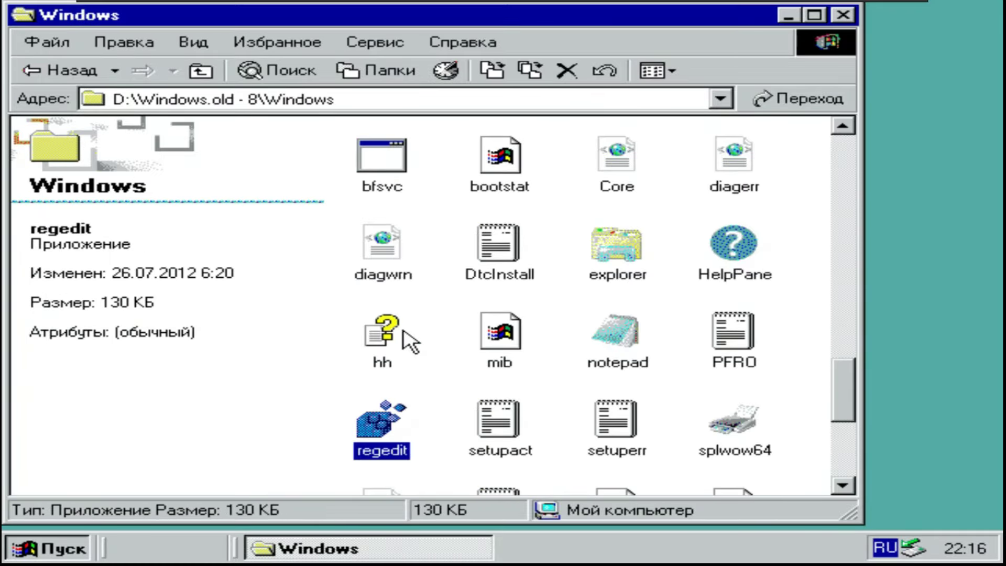
double_click(393, 335)
double_click(607, 330)
click(479, 328)
- Return to drive D and open the Windows folder inside Windows.old - 7
click(199, 71)
click(200, 71)
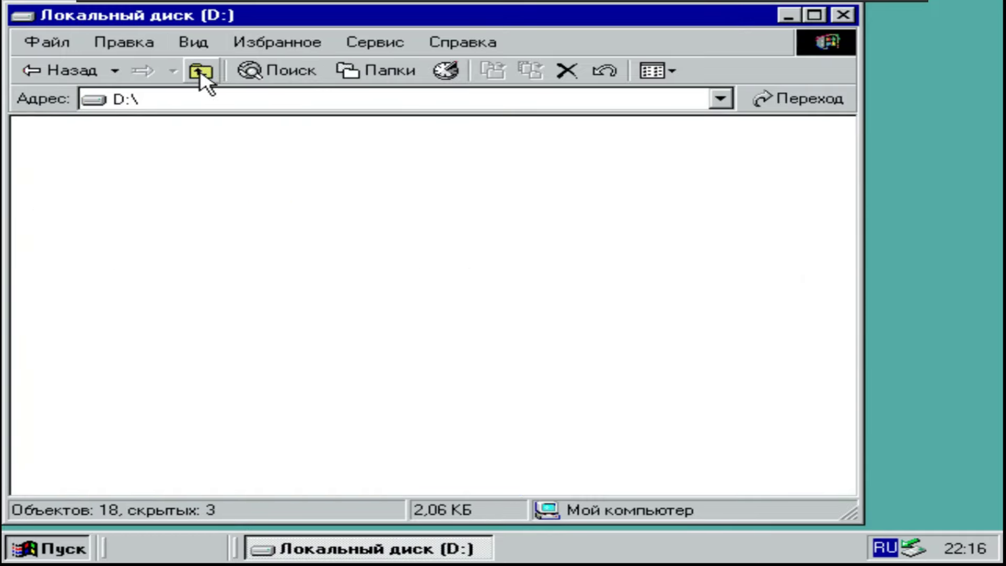
double_click(739, 240)
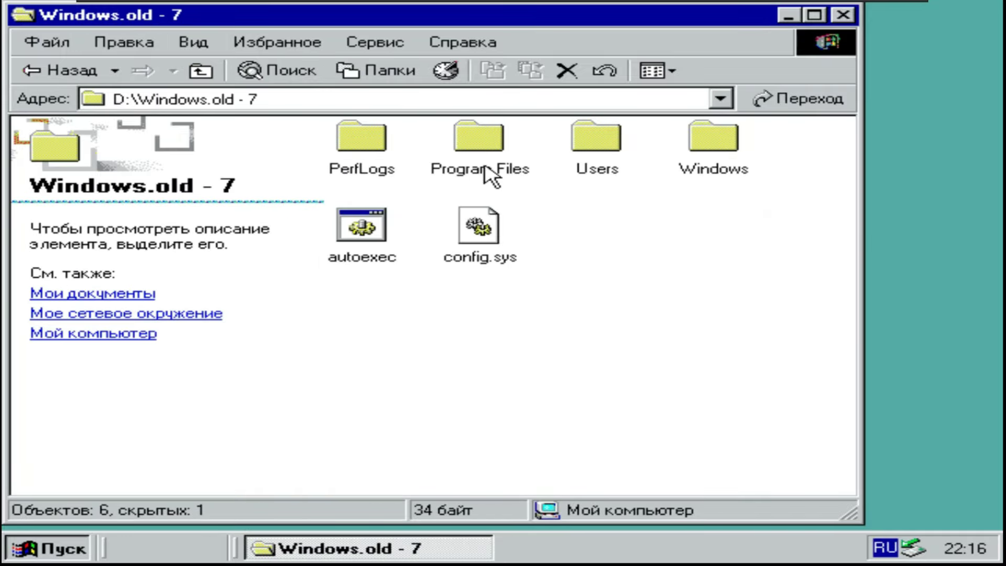
double_click(692, 171)
scroll(680, 334, down, 5)
scroll(680, 334, down, 5)
- Try to run notepad, explorer and HelpPane from the Windows 7 folder, dismissing each message
double_click(730, 283)
click(505, 330)
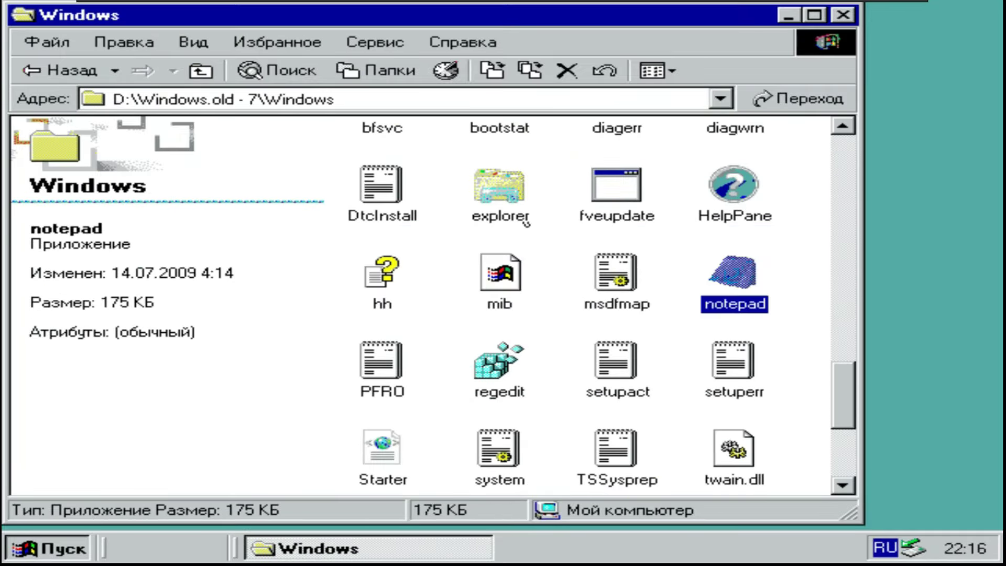
double_click(504, 195)
click(524, 331)
double_click(734, 183)
click(484, 332)
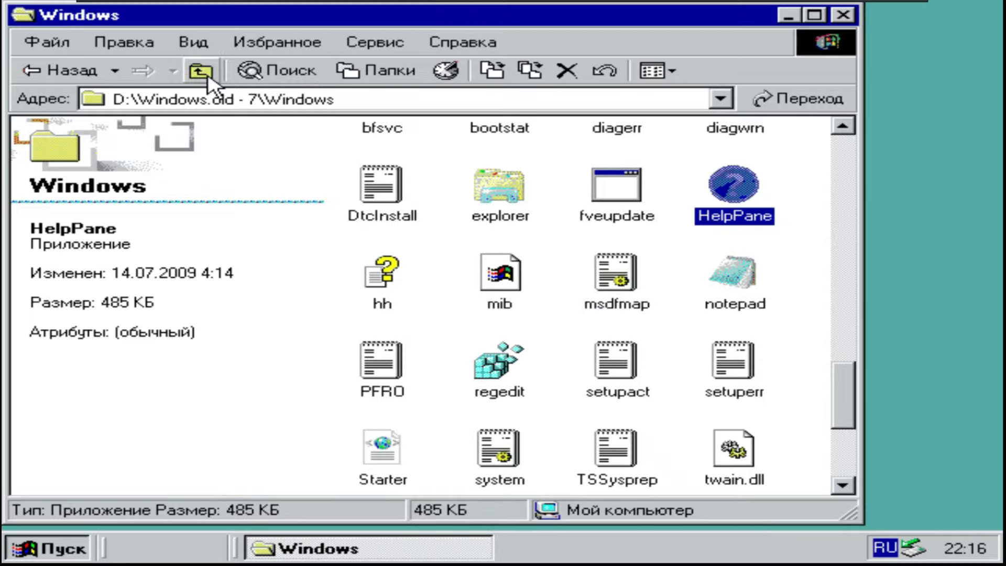
- Return to drive D and open its main Windows folder to reach the program files
click(200, 72)
double_click(566, 245)
scroll(518, 209, down, 10)
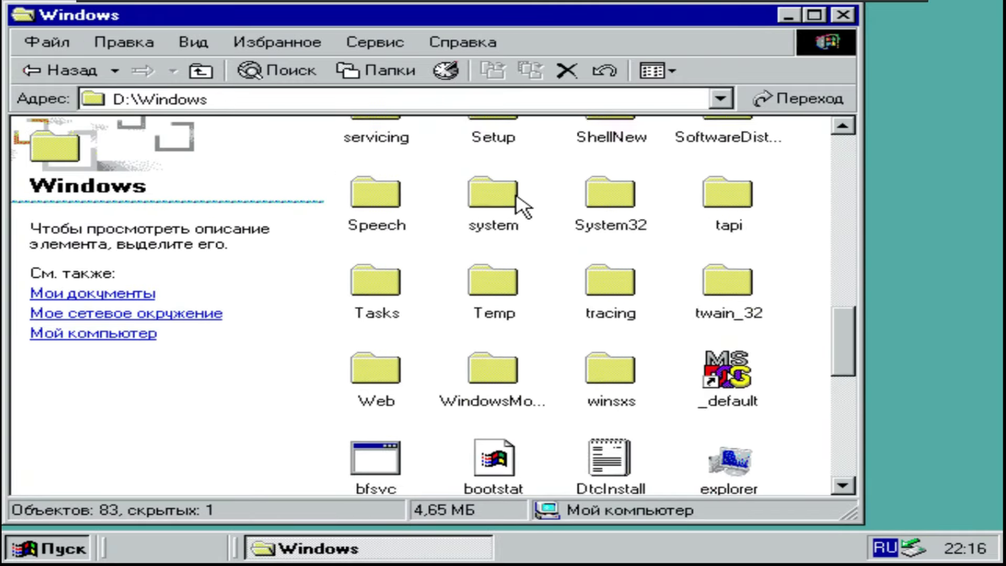
- Try to run HelpPane, notepad and hh from D:\Windows, dismissing each message
double_click(507, 194)
click(471, 330)
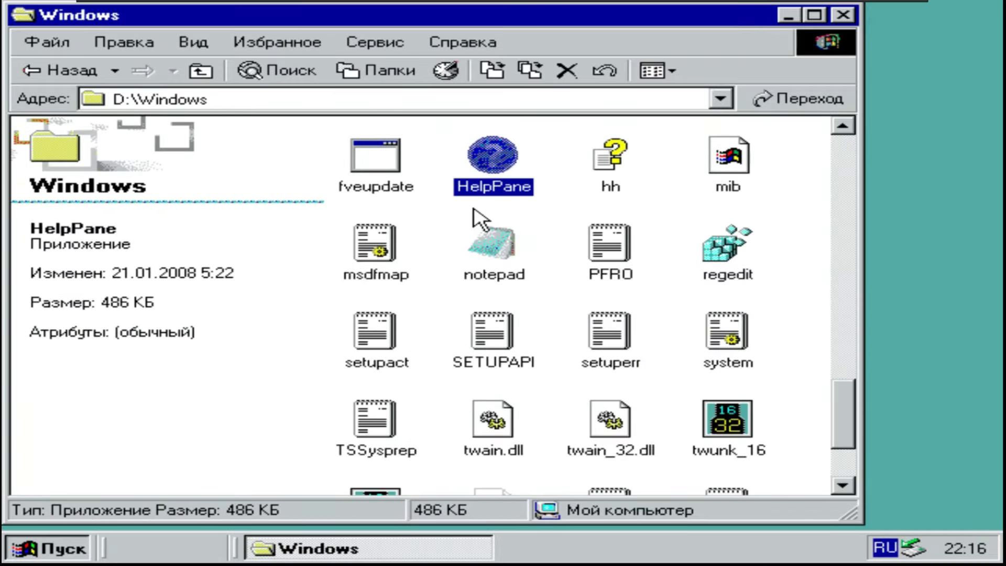
double_click(511, 220)
click(507, 328)
double_click(613, 183)
click(507, 330)
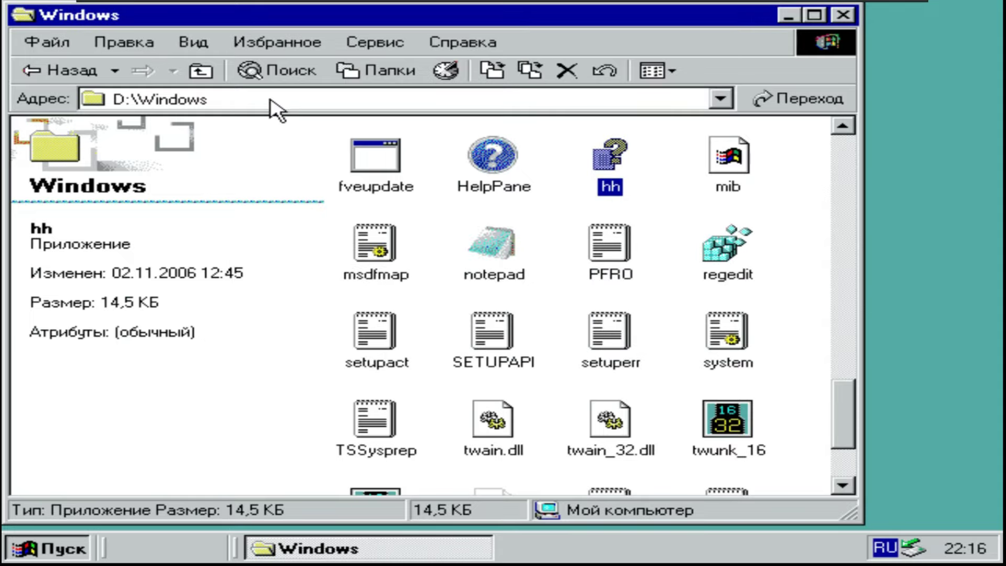
- Go back to drive D and open the WINXP folder
click(200, 71)
double_click(731, 343)
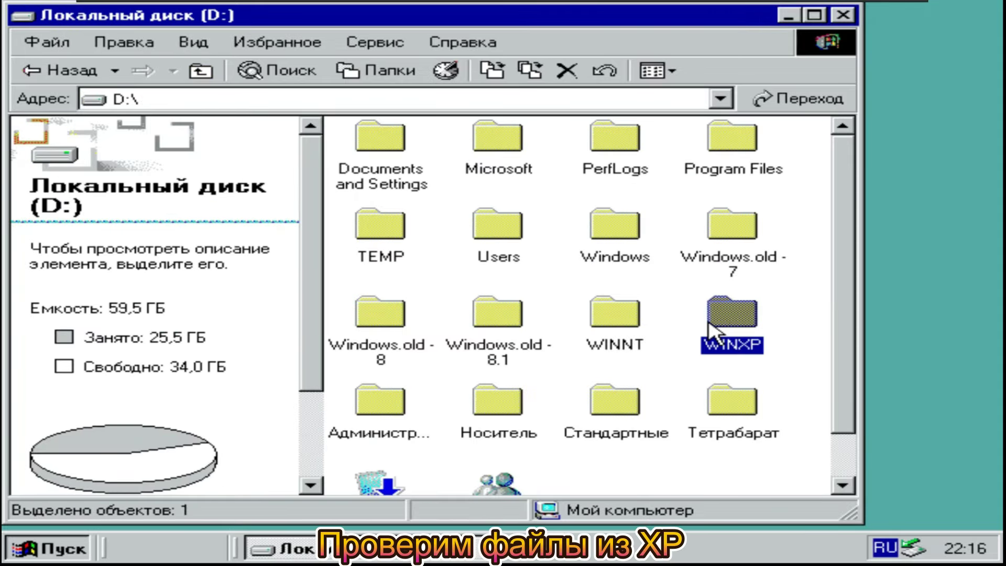
scroll(673, 236, down, 10)
- Try to run the explorer application, the explorer command file and regedit from the WINXP folder, closing what appears
double_click(638, 273)
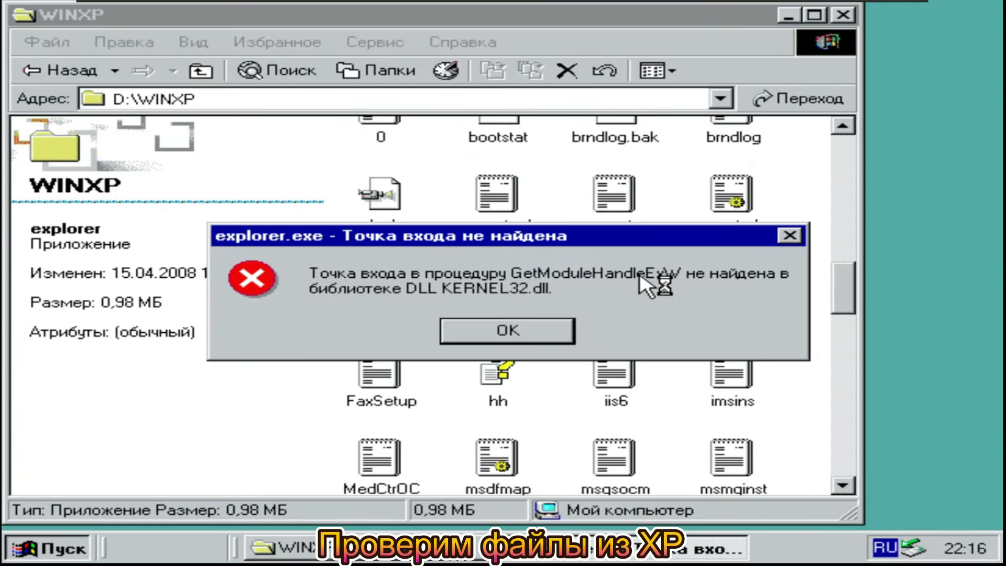
click(543, 338)
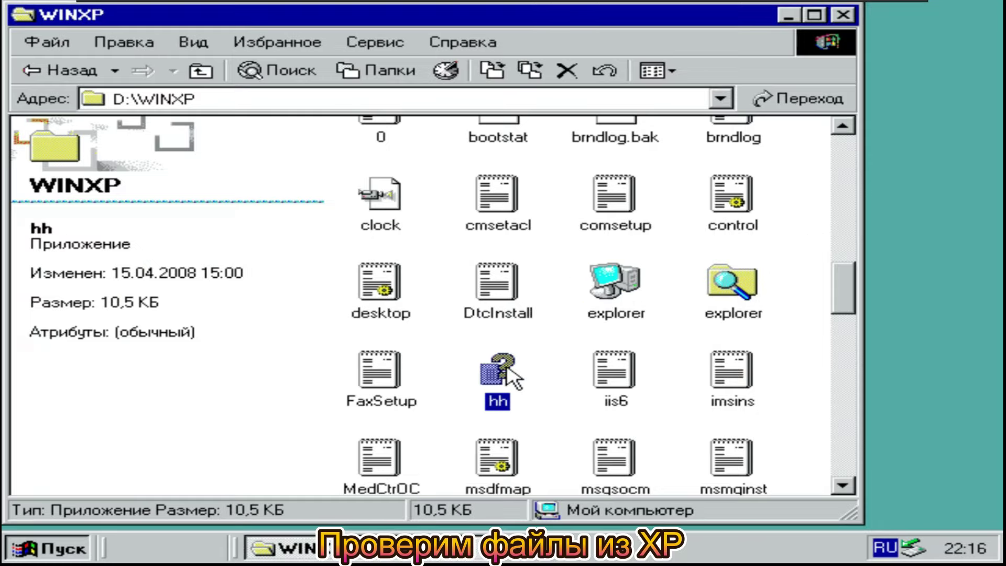
double_click(731, 283)
click(878, 15)
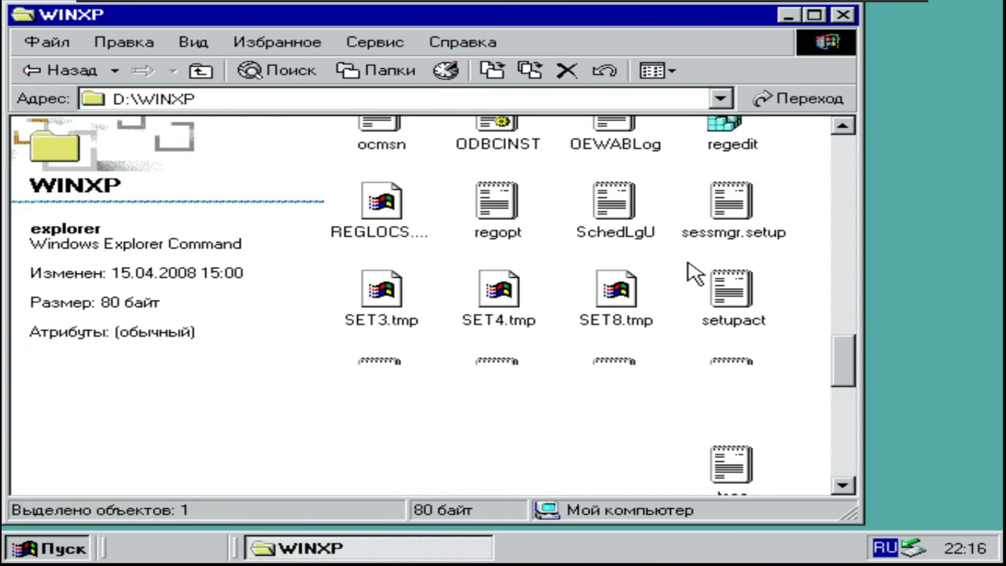
scroll(669, 265, up, 1)
double_click(730, 249)
click(548, 334)
- Run notepad from the WINXP folder, check its version information and close it
double_click(497, 157)
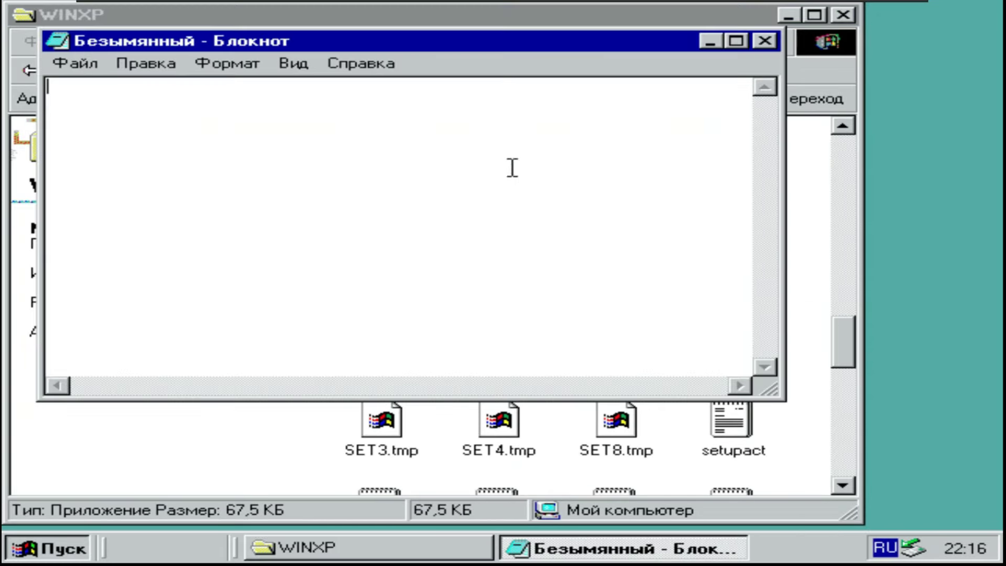
click(361, 63)
click(382, 116)
click(666, 471)
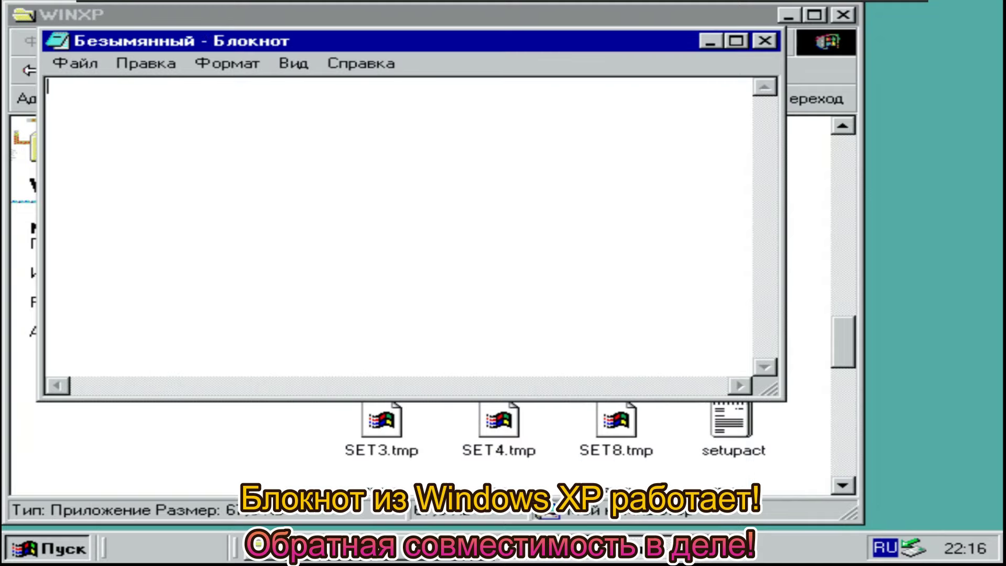
click(765, 41)
- Select winhlp32 in the WINXP folder and open the system32 folder
scroll(676, 380, down, 10)
click(359, 303)
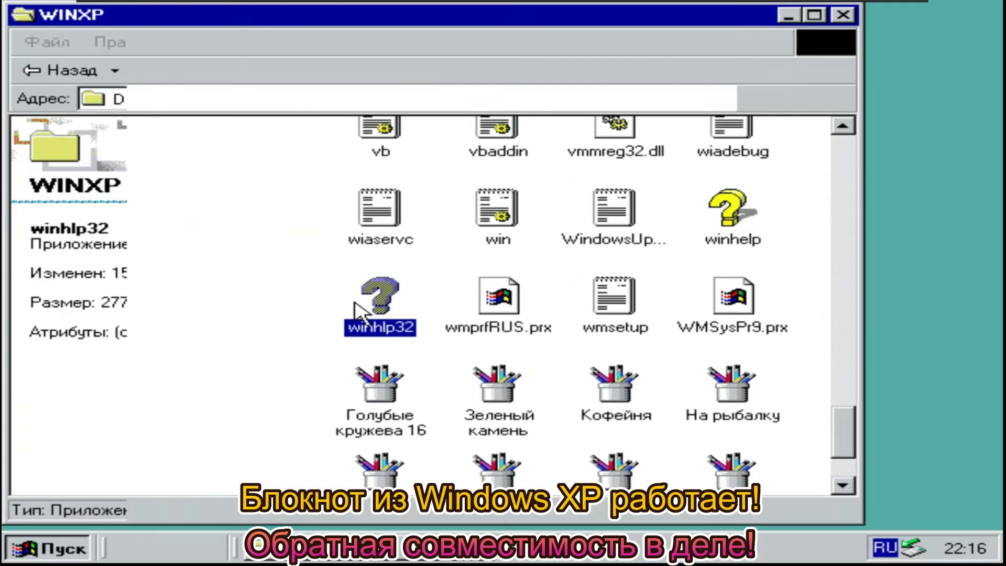
scroll(651, 319, up, 15)
scroll(527, 238, down, 2)
double_click(516, 220)
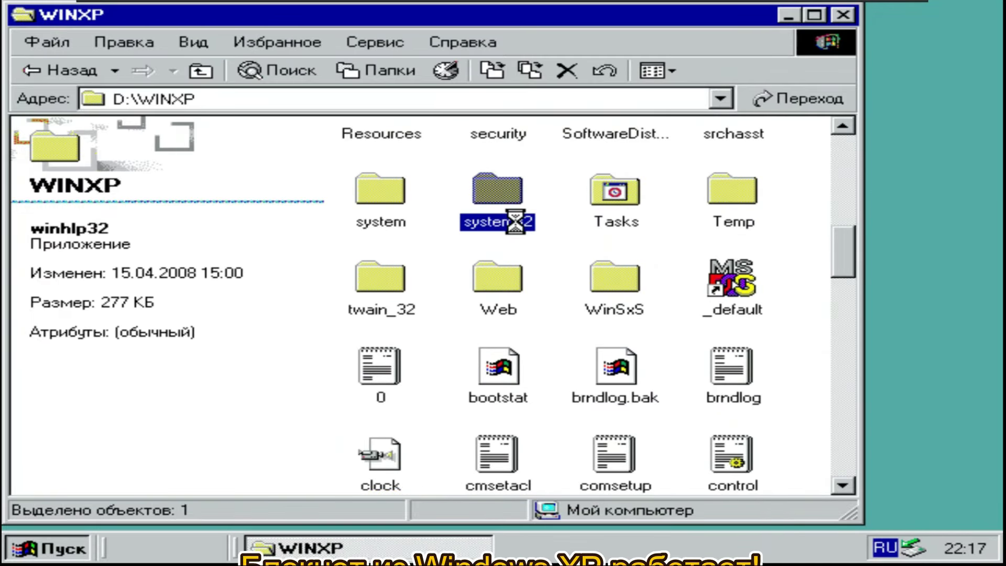
- Find the sol application in the WINXP system32 folder and run it
drag(843, 133, 859, 419)
scroll(710, 353, up, 5)
scroll(705, 356, up, 15)
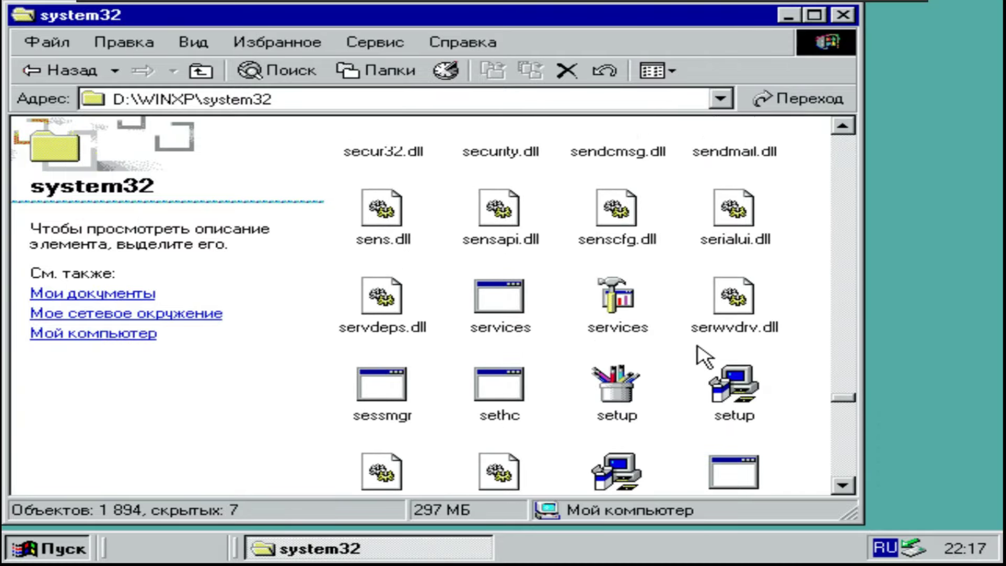
scroll(705, 356, down, 10)
scroll(704, 356, down, 10)
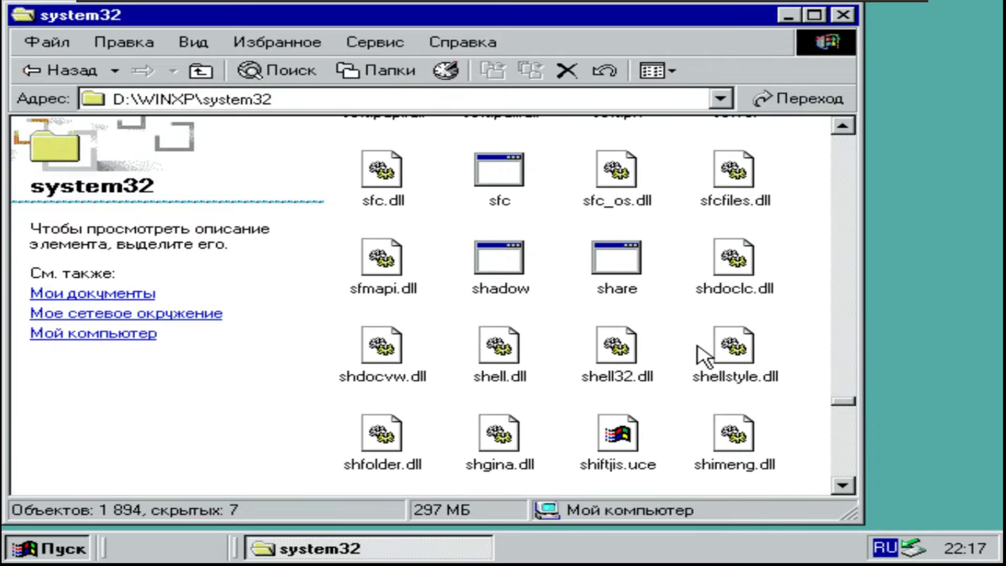
double_click(383, 230)
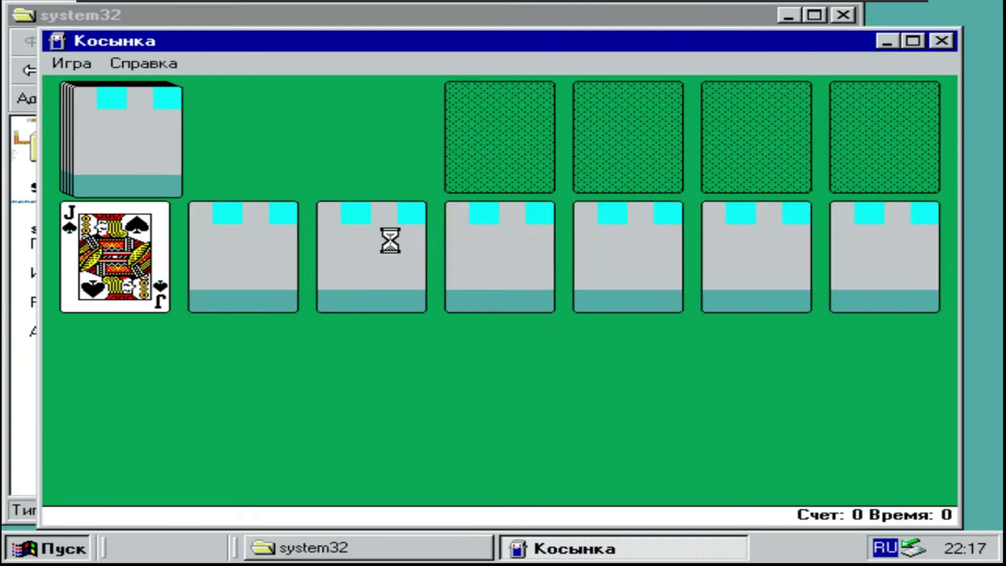
- Move the jack of spades onto the queen of hearts in Косынка
drag(241, 257, 566, 141)
drag(62, 262, 261, 201)
drag(241, 257, 523, 173)
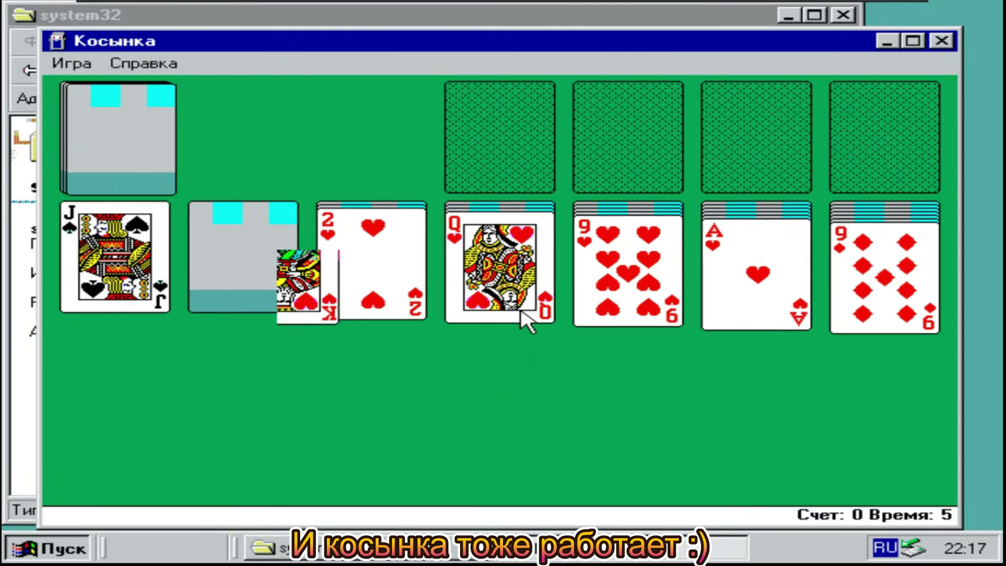
drag(115, 257, 519, 309)
click(629, 262)
drag(372, 262, 549, 322)
drag(285, 310, 544, 315)
drag(520, 287, 497, 293)
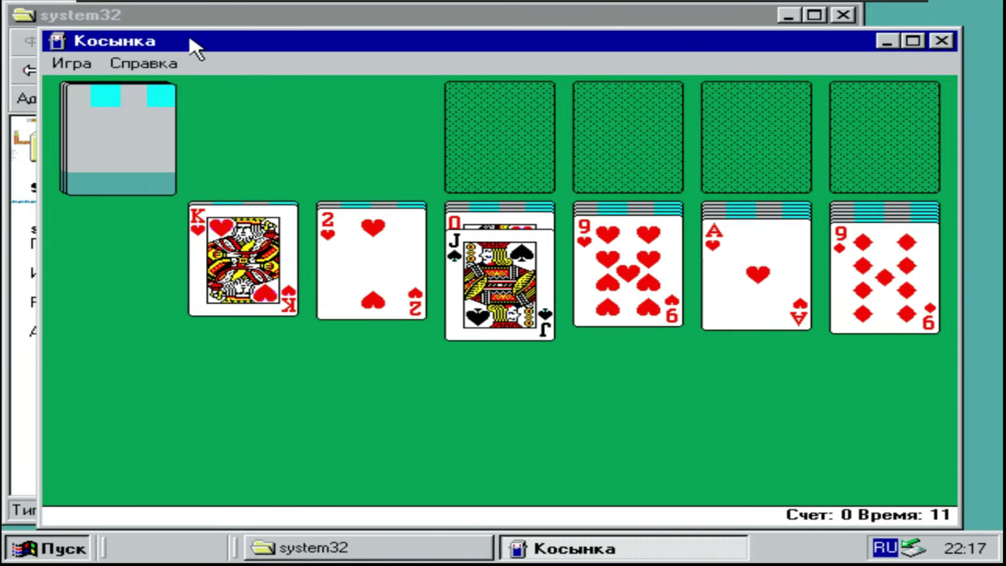
- View the program information of Косынка and close the game
click(144, 64)
click(152, 102)
click(647, 485)
click(941, 41)
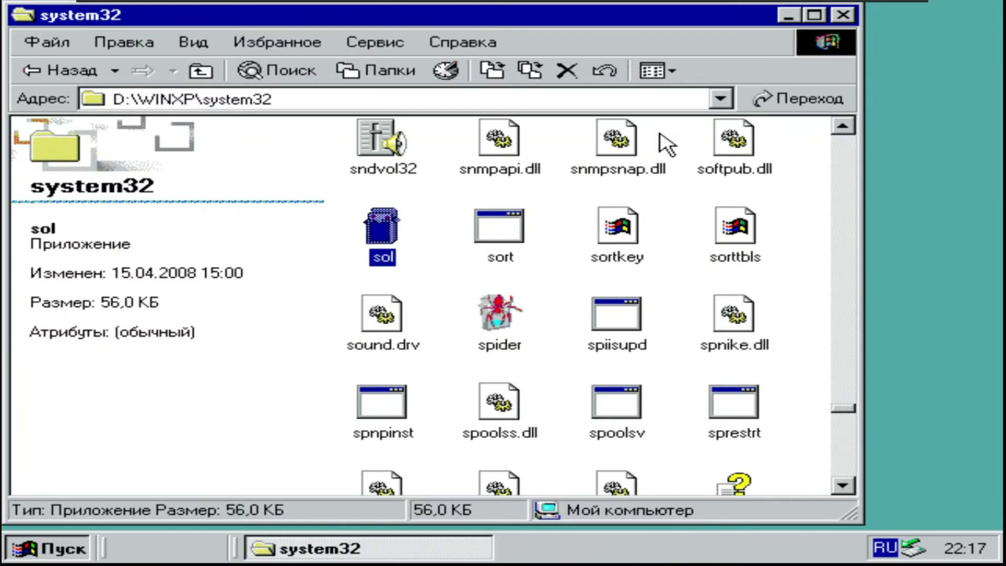
- Run spider from the system32 folder, view its program information and exit the game
double_click(497, 308)
click(439, 356)
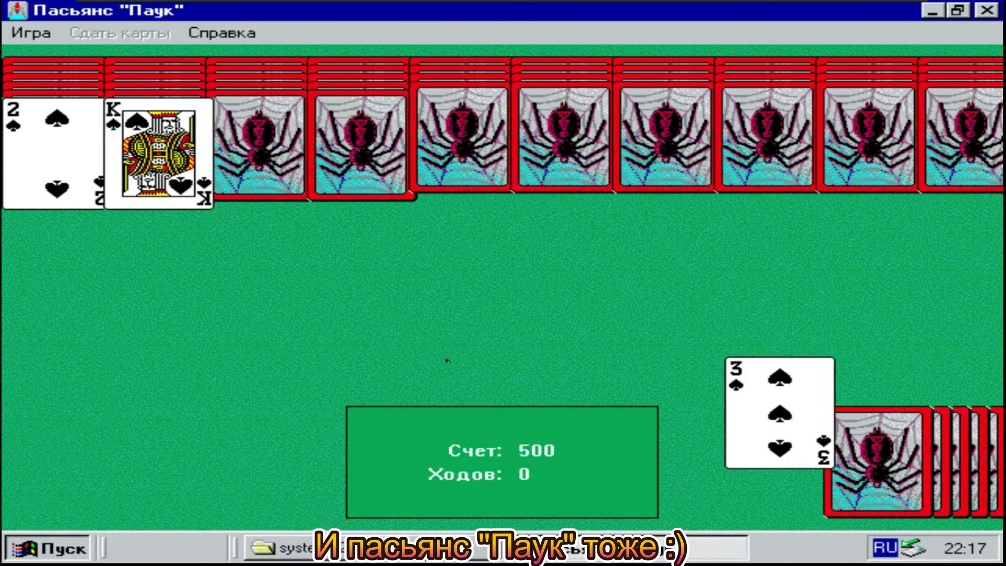
click(223, 33)
click(270, 86)
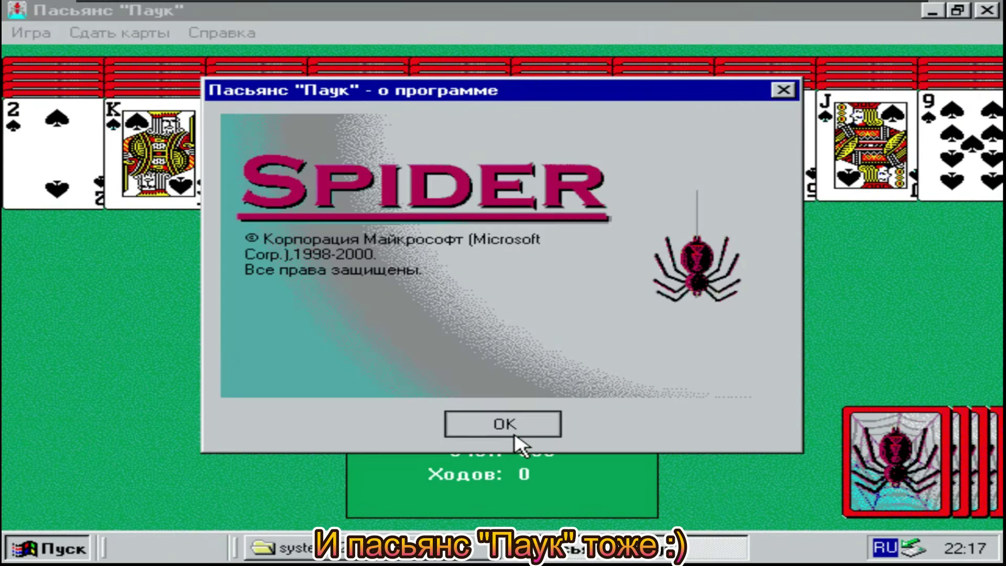
click(507, 422)
click(31, 33)
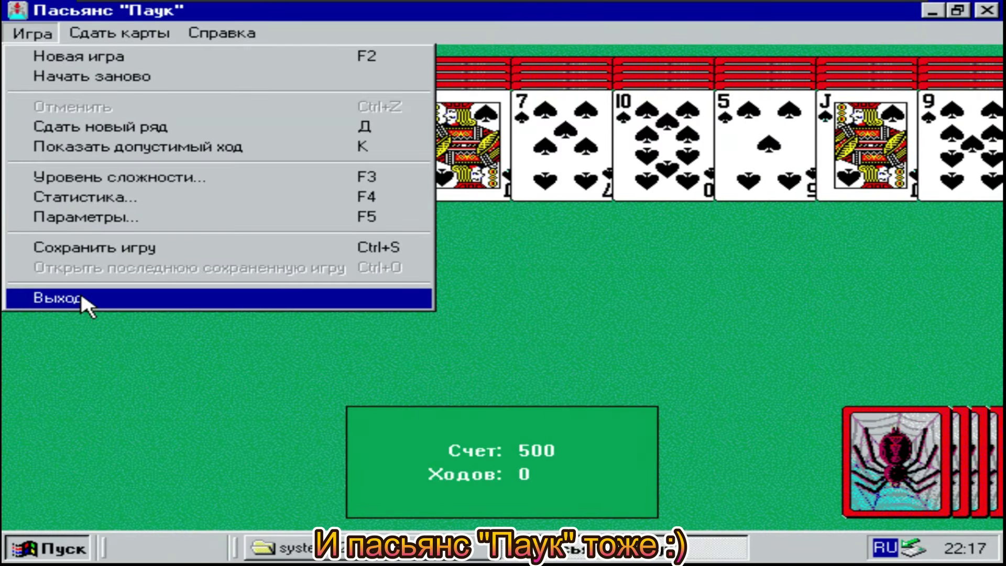
click(83, 297)
click(512, 325)
- Find the verifier application in the system32 folder, try to run it and dismiss what appears
scroll(539, 236, down, 15)
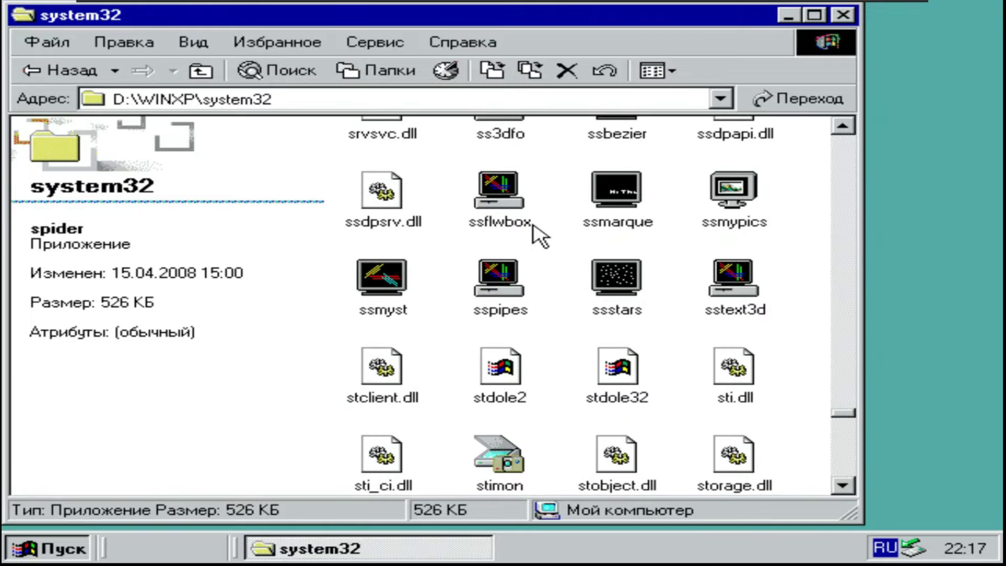
scroll(540, 236, up, 3)
scroll(539, 236, down, 12)
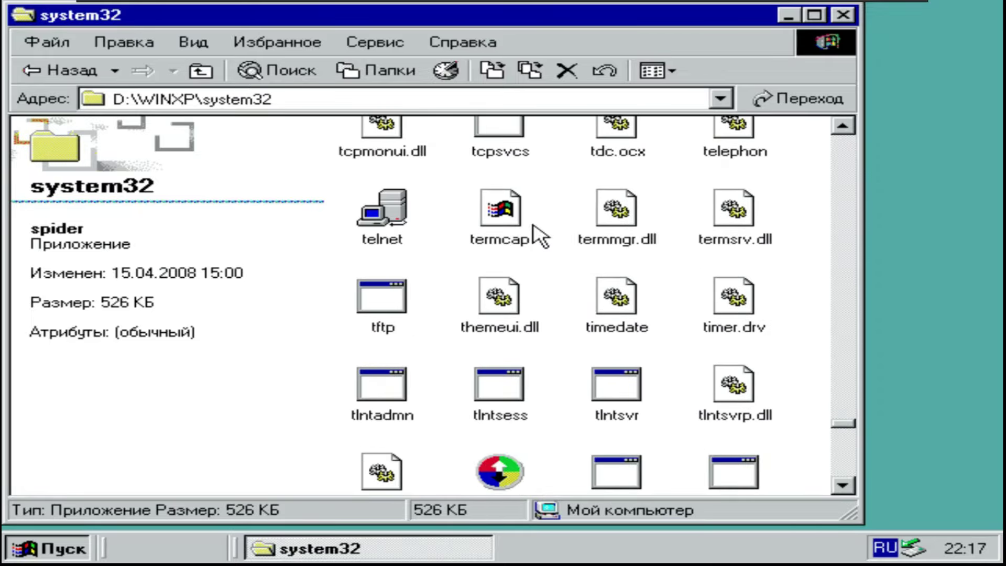
scroll(511, 235, down, 10)
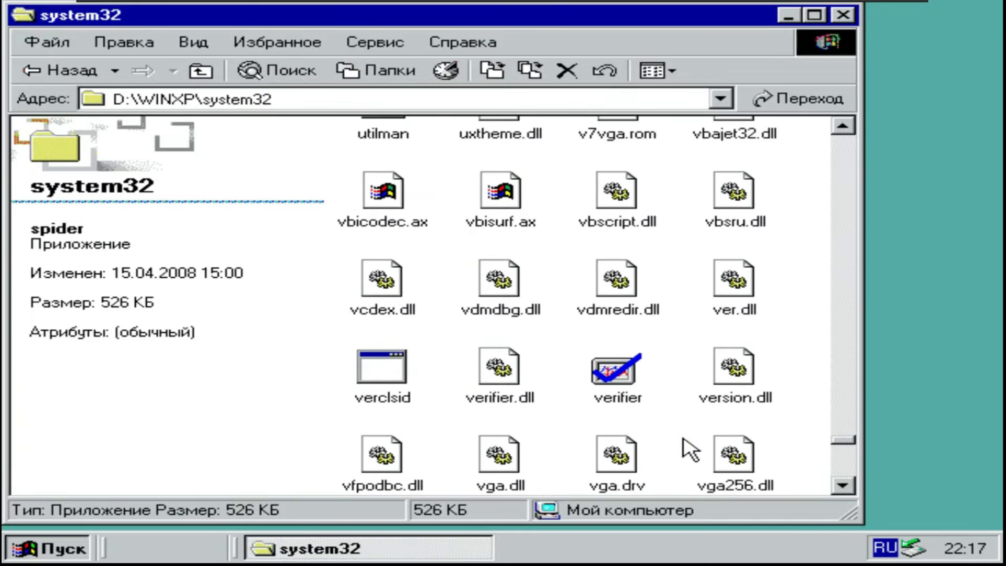
double_click(626, 398)
click(536, 336)
- Find the sigverif application in the system32 folder, try to run it and dismiss what appears
scroll(542, 343, up, 20)
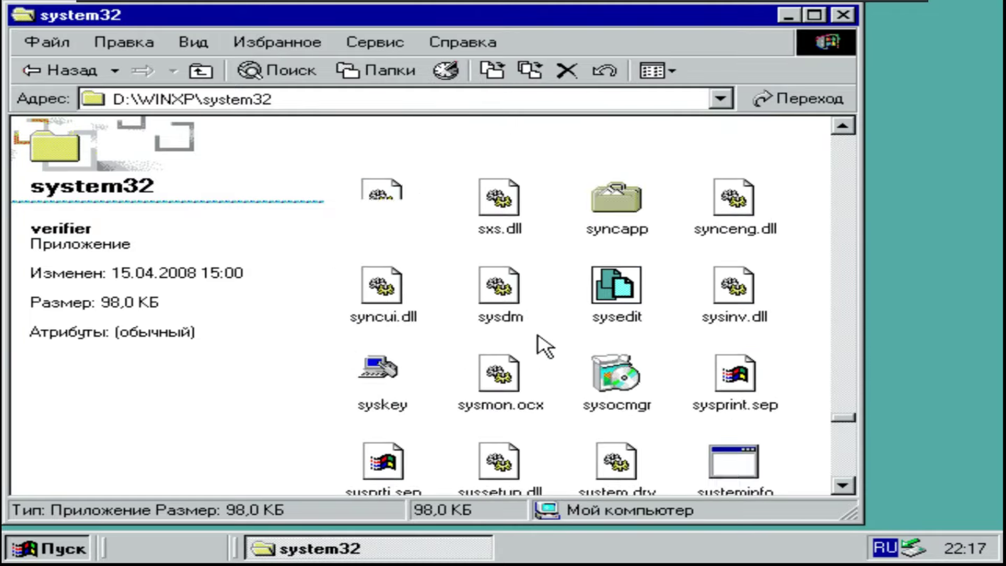
scroll(576, 257, up, 4)
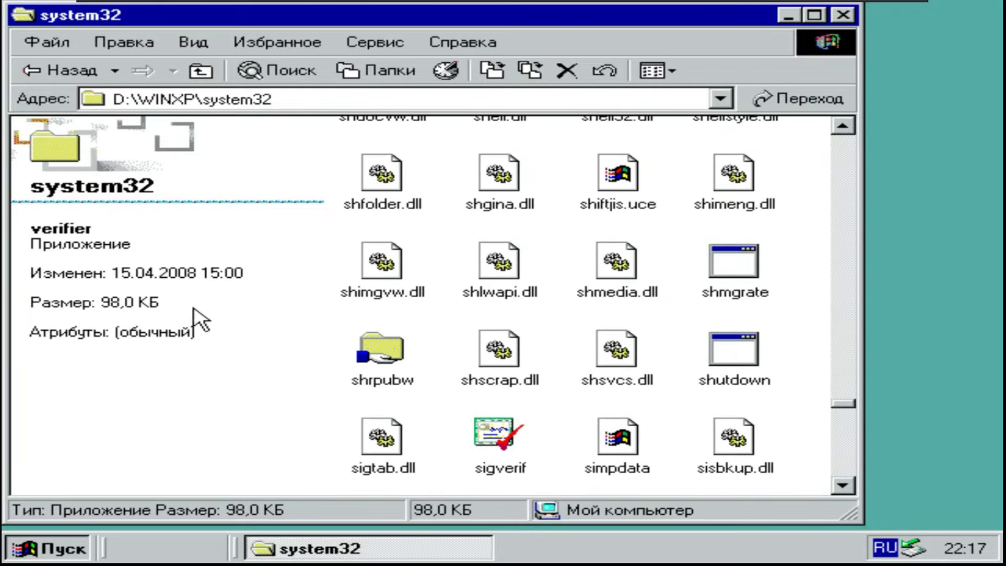
scroll(509, 242, down, 4)
double_click(499, 178)
click(518, 330)
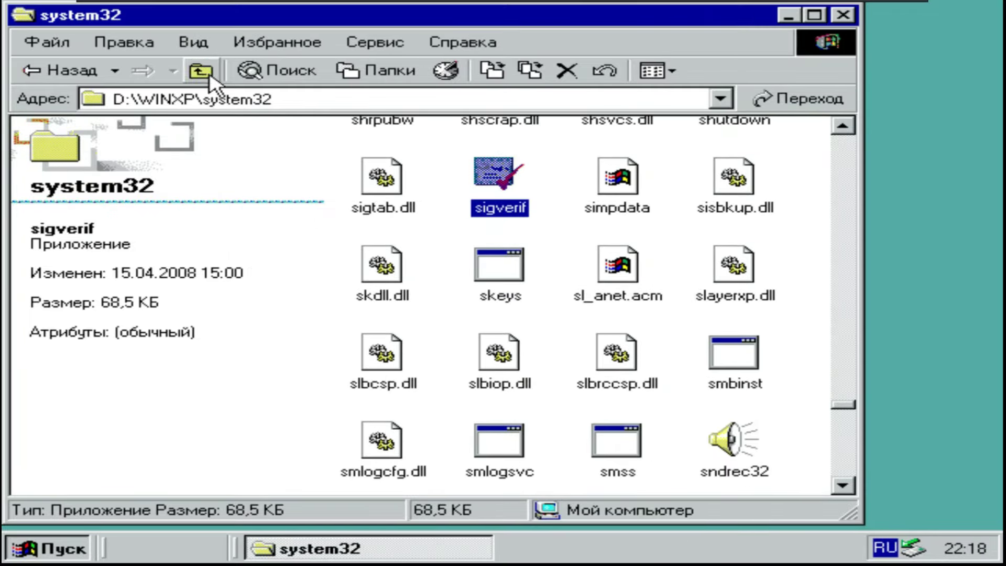
- Go back up to drive D, try to launch the Windows Messenger shortcut and dismiss what appears
click(201, 71)
scroll(534, 298, down, 5)
click(200, 71)
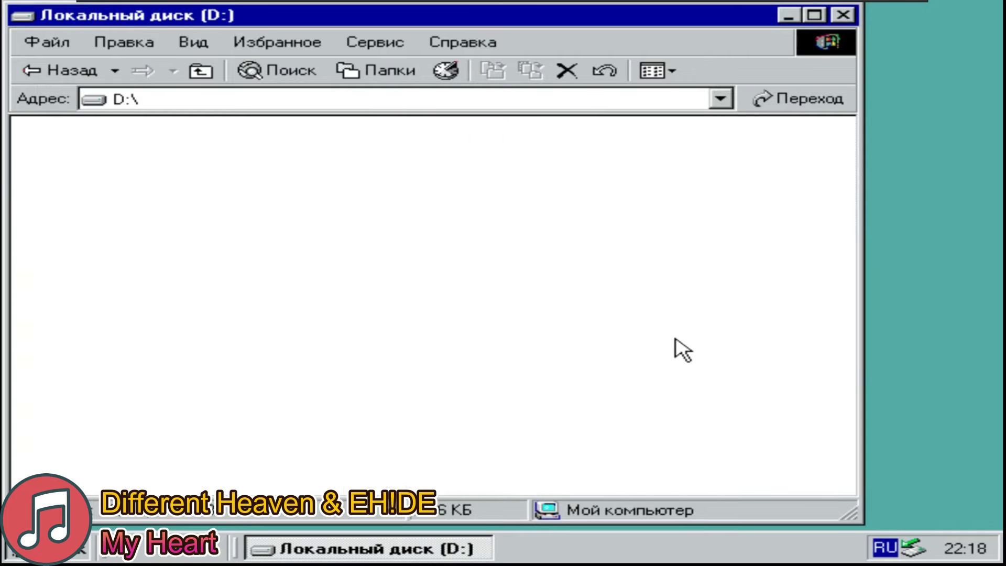
double_click(461, 478)
click(472, 328)
scroll(535, 305, up, 3)
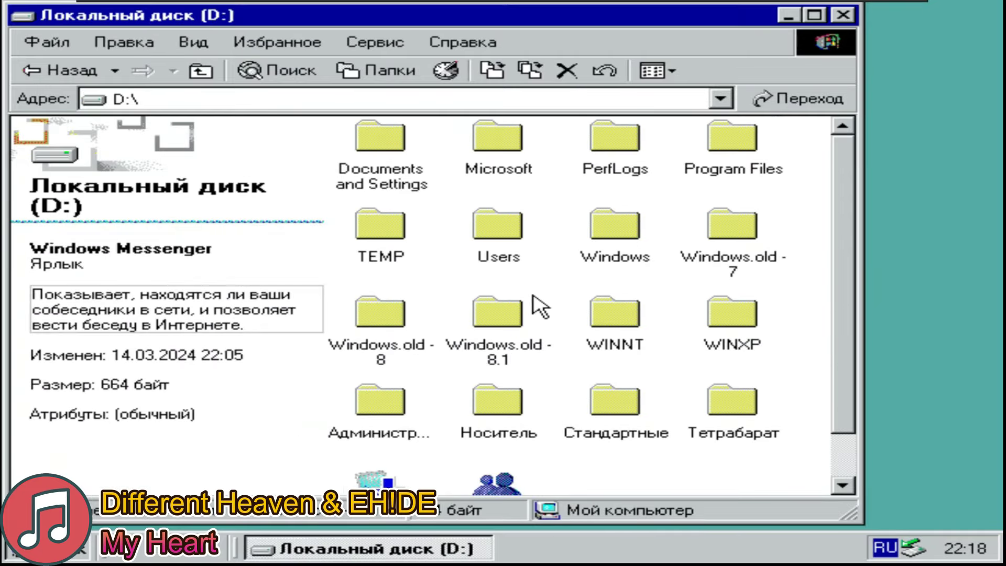
- Look into the PerfLogs, Program Files and TEMP folders on drive D, returning to the drive root each time
click(499, 134)
double_click(606, 135)
click(201, 71)
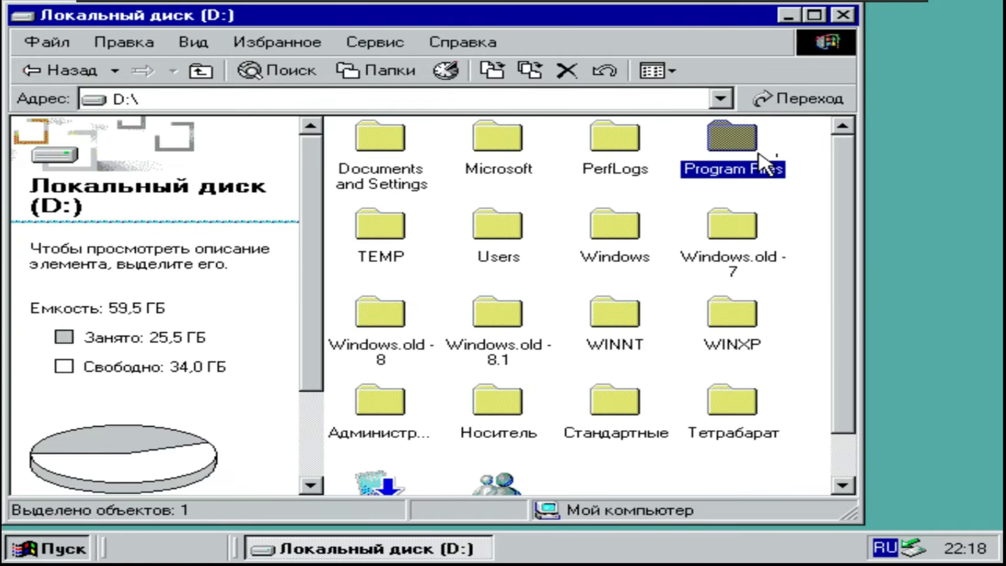
double_click(760, 162)
click(201, 71)
double_click(386, 218)
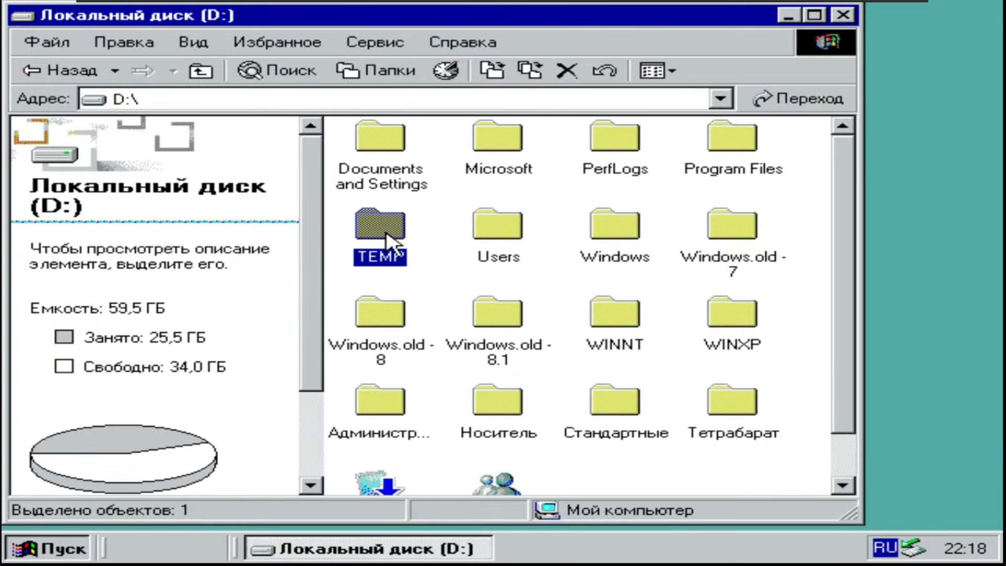
click(201, 71)
- Try to open Documents and Settings on drive D, dismiss what appears, and look into the Microsoft folder
double_click(382, 152)
click(474, 331)
click(497, 142)
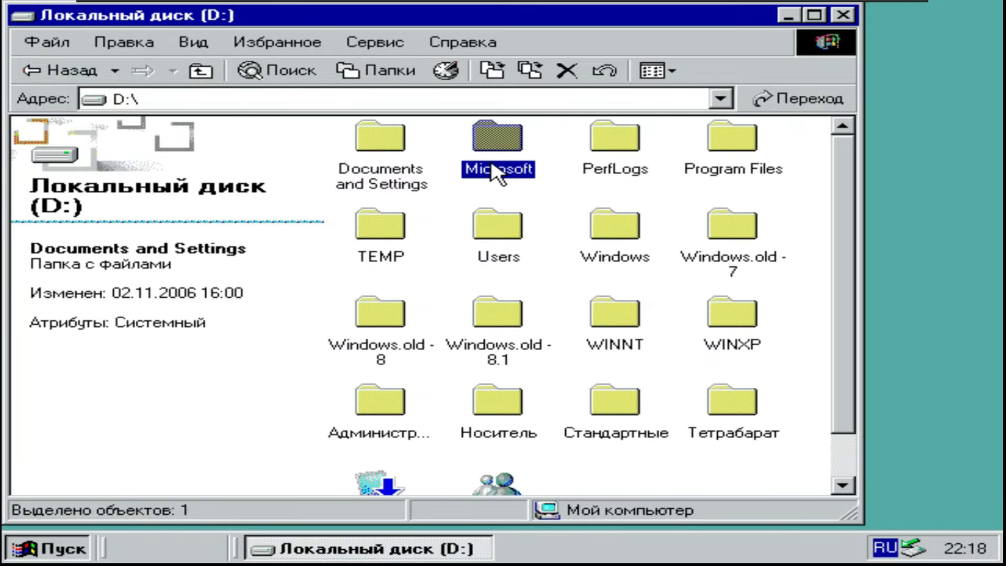
double_click(497, 141)
click(201, 71)
- Check the properties of the Documents and Settings folder on drive D and close them
right_click(386, 141)
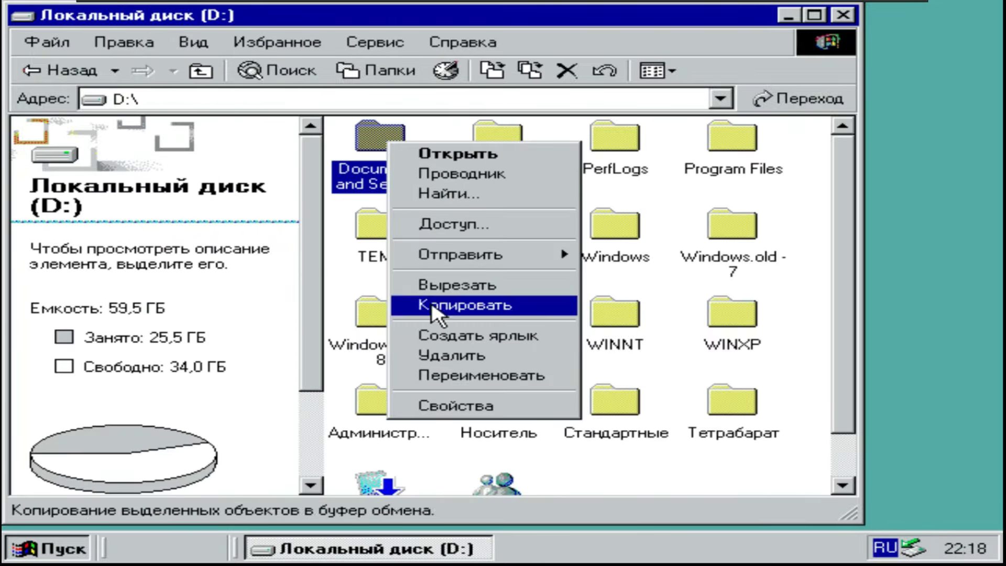
click(413, 404)
click(508, 53)
click(652, 499)
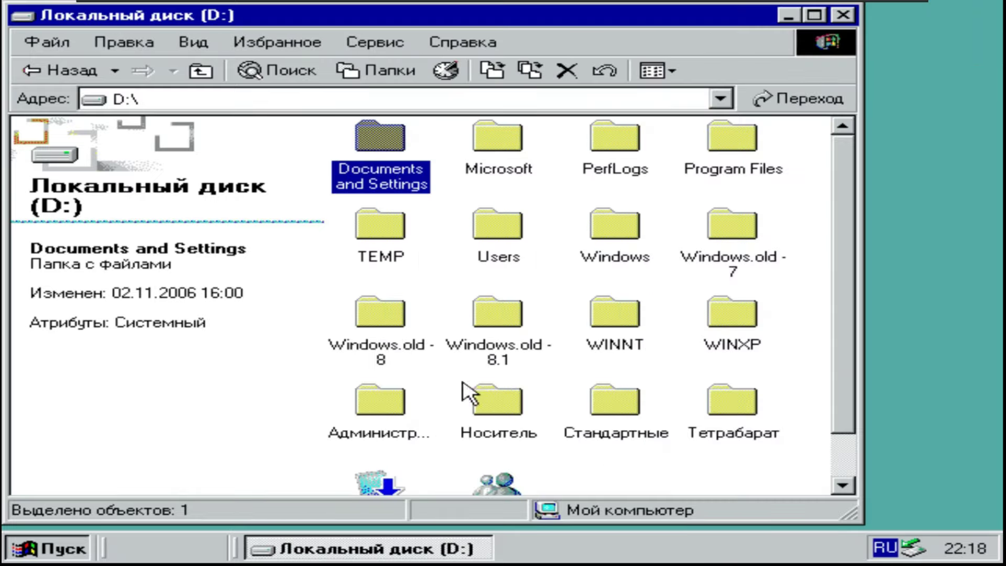
- Look into the Носитель folder, return to drive D and close the folder window
double_click(498, 398)
click(200, 71)
double_click(602, 367)
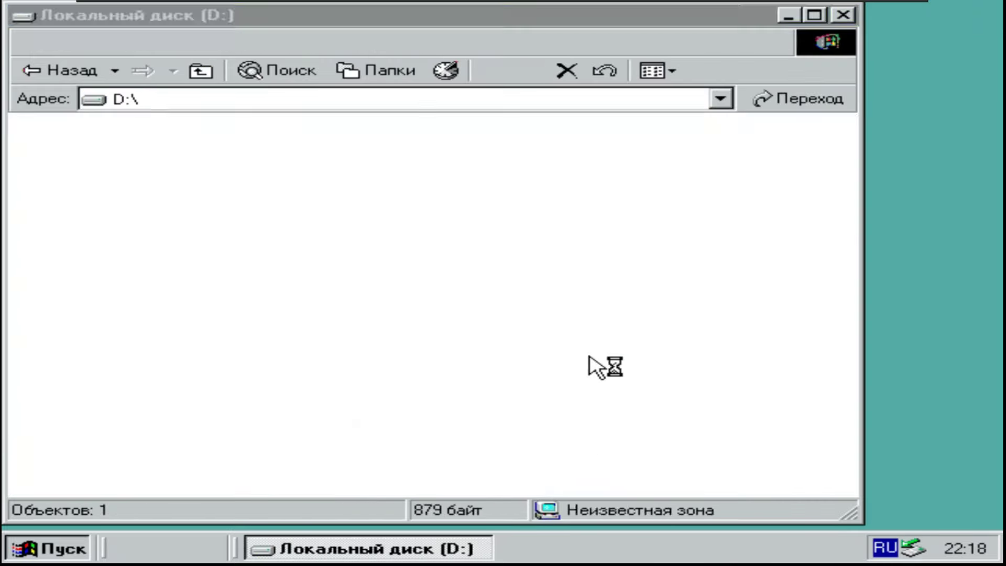
click(201, 71)
key(alt+F4)
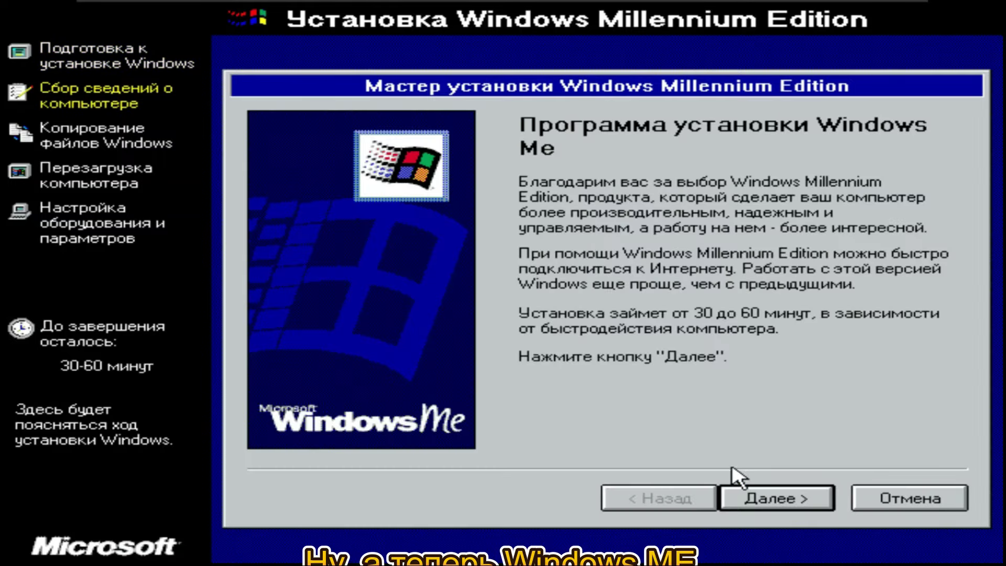
- Complete the Windows Millennium Edition setup wizard with the user's name, and answer the boot disk prompt to start copying files
click(775, 498)
click(828, 498)
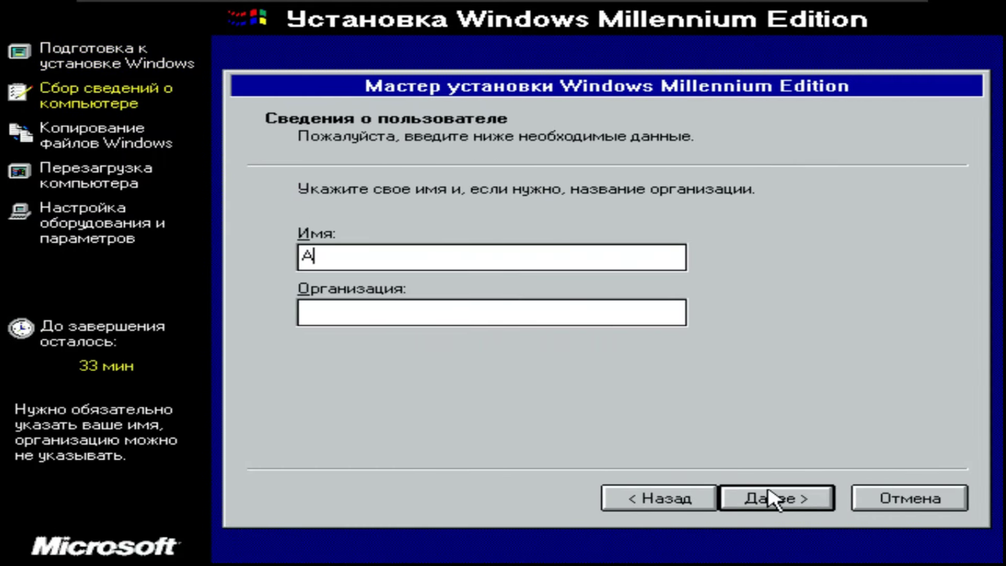
click(770, 497)
click(770, 497)
click(770, 496)
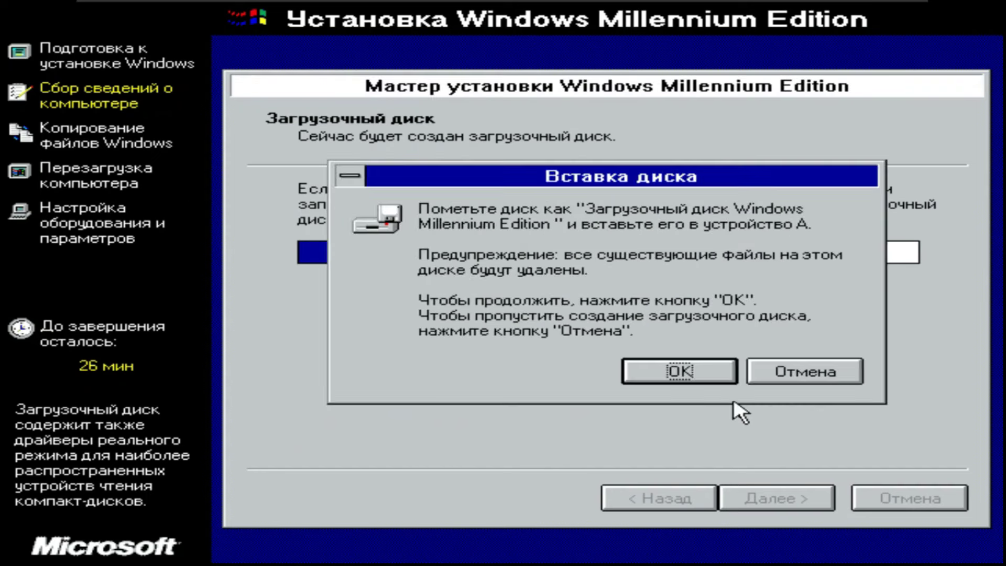
click(680, 371)
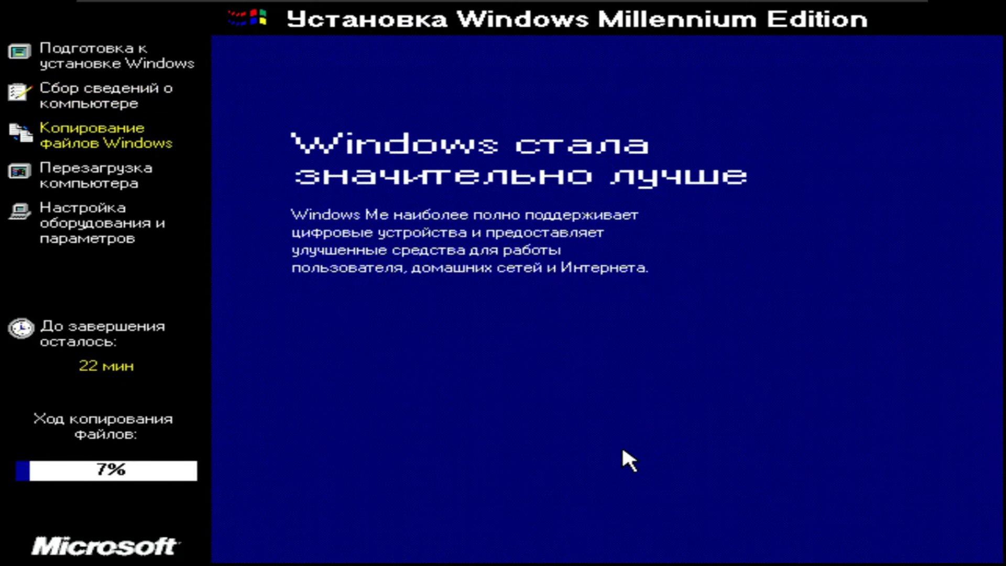
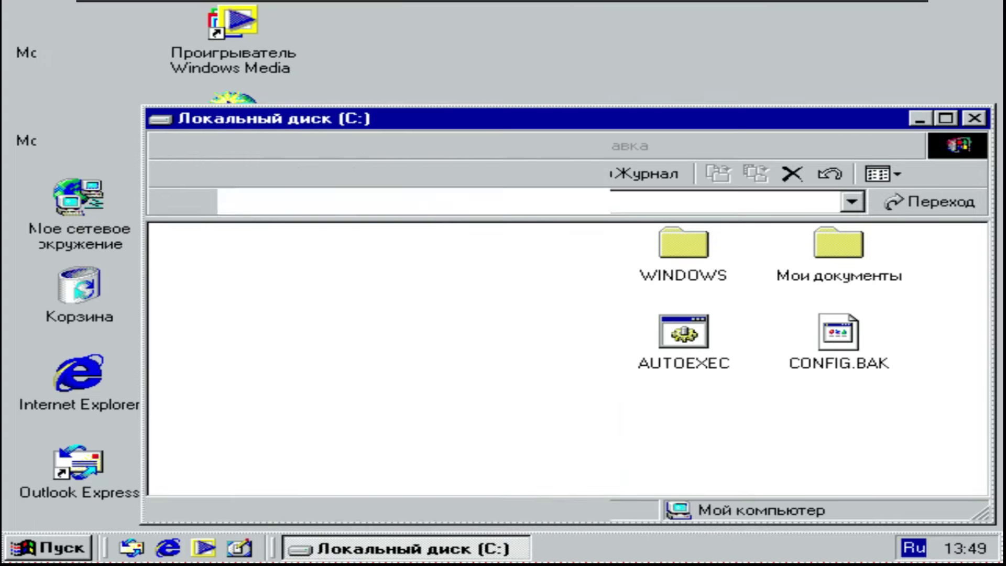
- Create a text document on drive C, open it and list Windows 10, 8.1, 8, 7, Vista, XP and 2000 as ok!
right_click(762, 441)
mouse_move(819, 406)
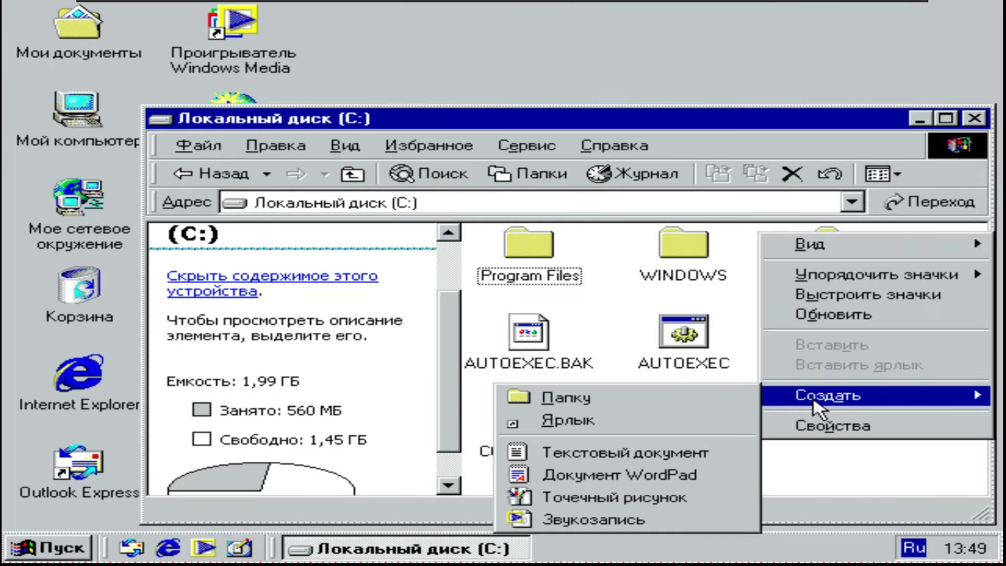
click(524, 446)
key(Return)
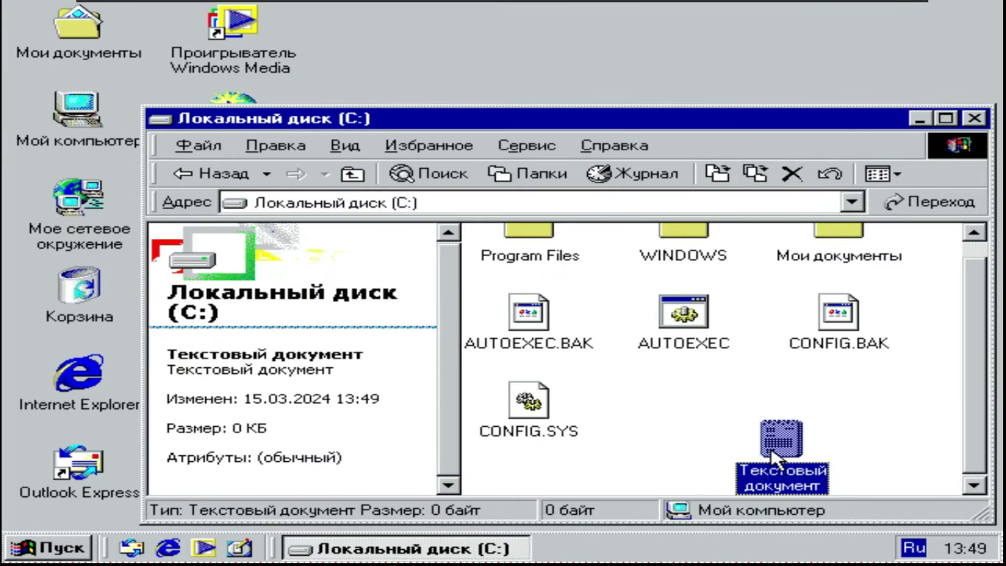
key(Return)
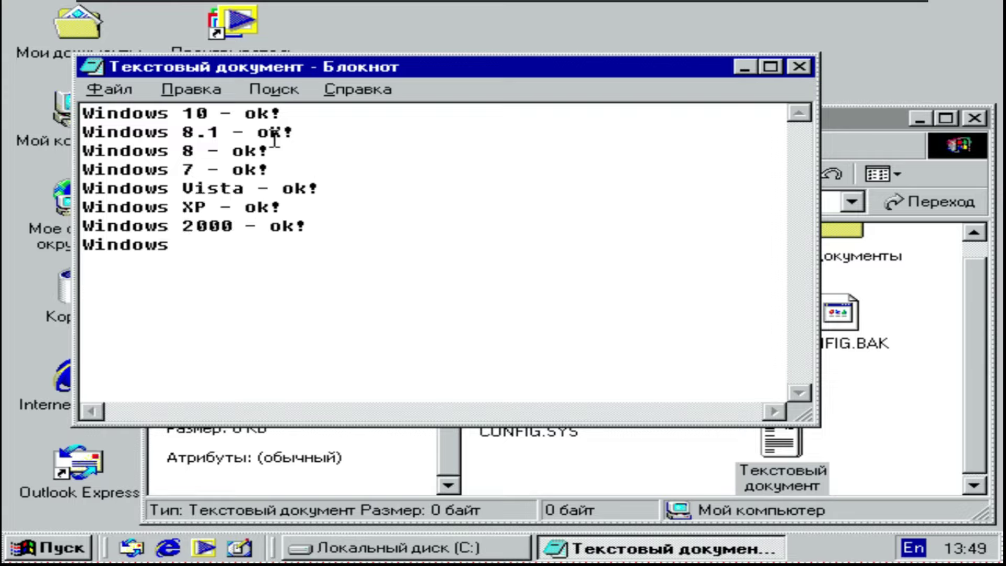
- Close the text document without saving its changes and close the drive C window
click(799, 67)
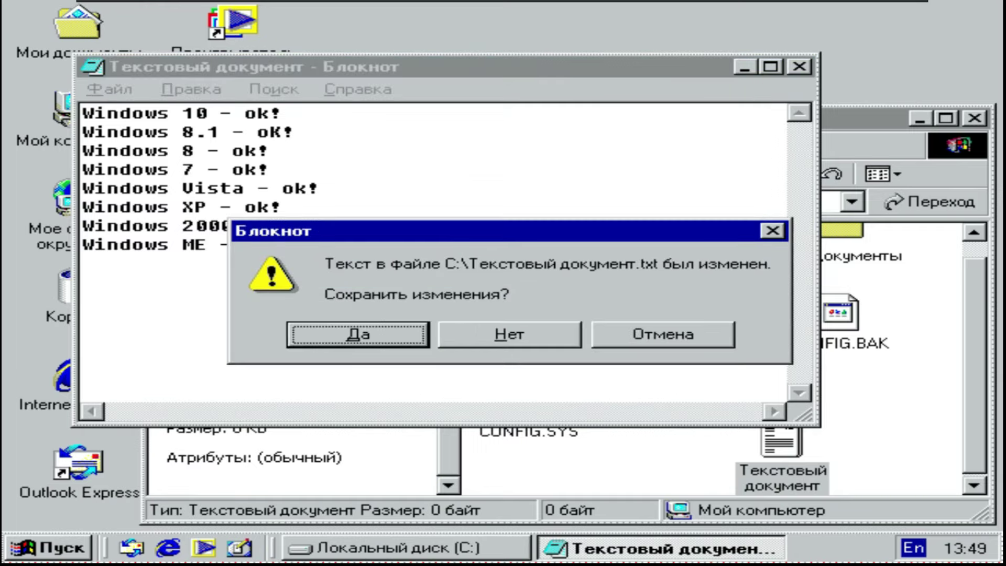
click(509, 332)
click(974, 118)
- Open the desktop's display properties and check the screen resolution and screen saver settings
right_click(438, 254)
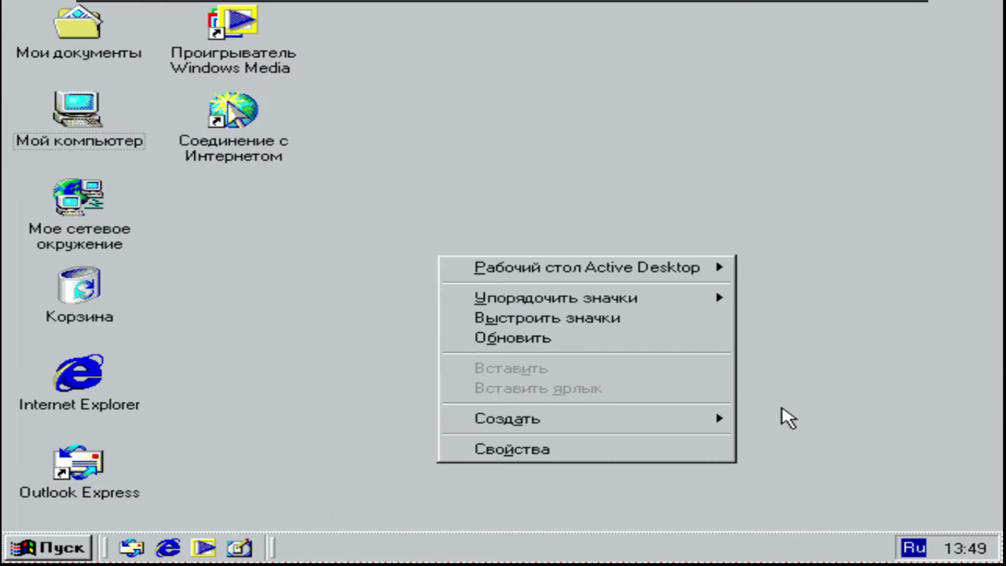
click(524, 448)
click(615, 47)
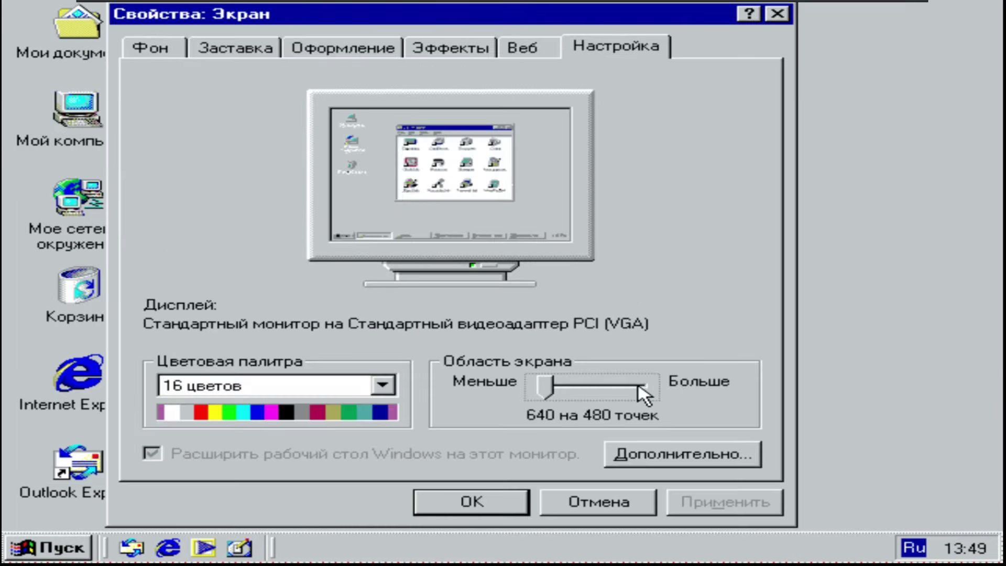
click(219, 62)
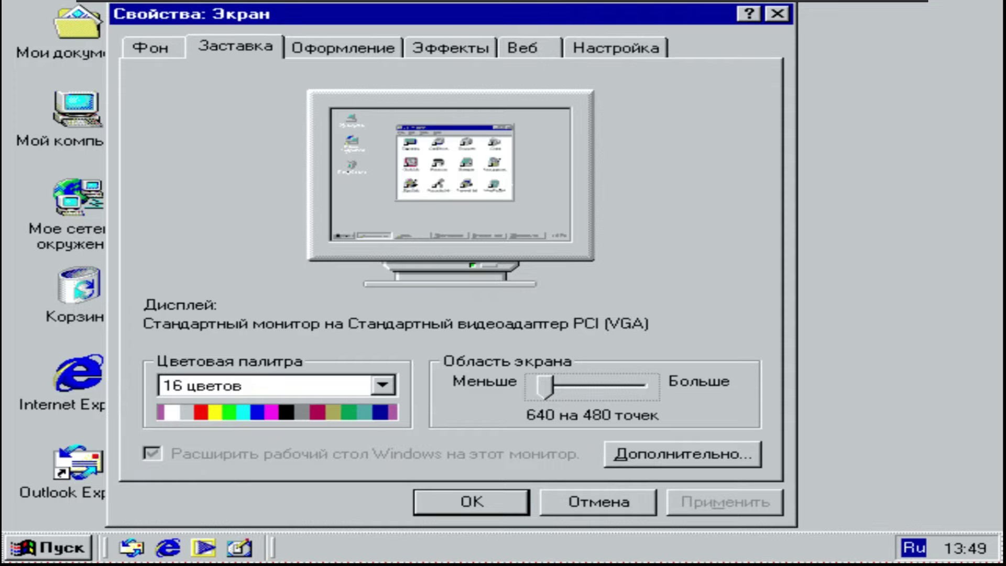
- Set Windows Millennium as the desktop background, displayed stretched (растянуть), and close the display properties
click(150, 47)
click(181, 404)
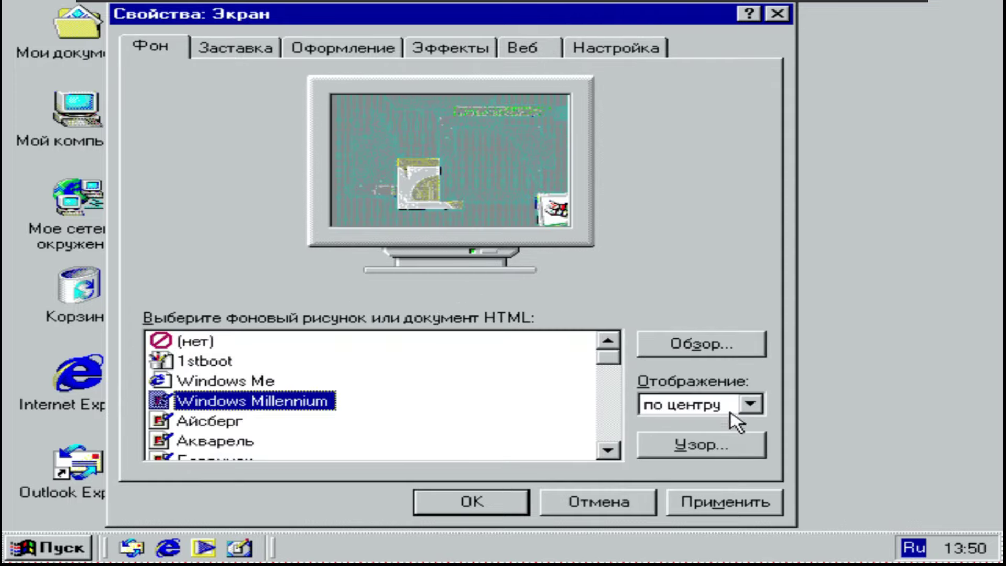
click(725, 442)
click(532, 77)
click(750, 403)
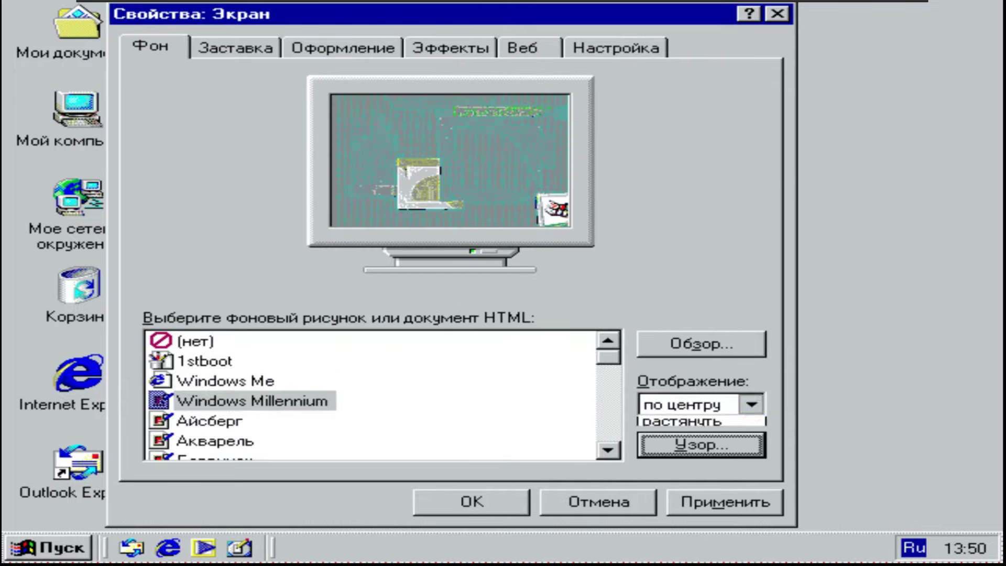
click(681, 449)
click(744, 501)
click(461, 335)
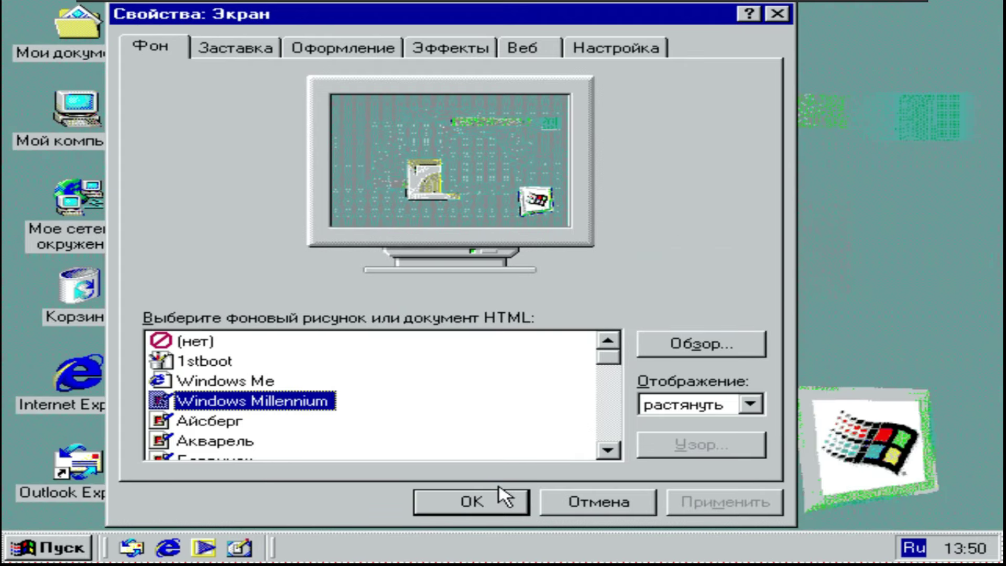
click(501, 500)
- Start Paint from the standard programs and maximize its window
click(48, 548)
mouse_move(243, 242)
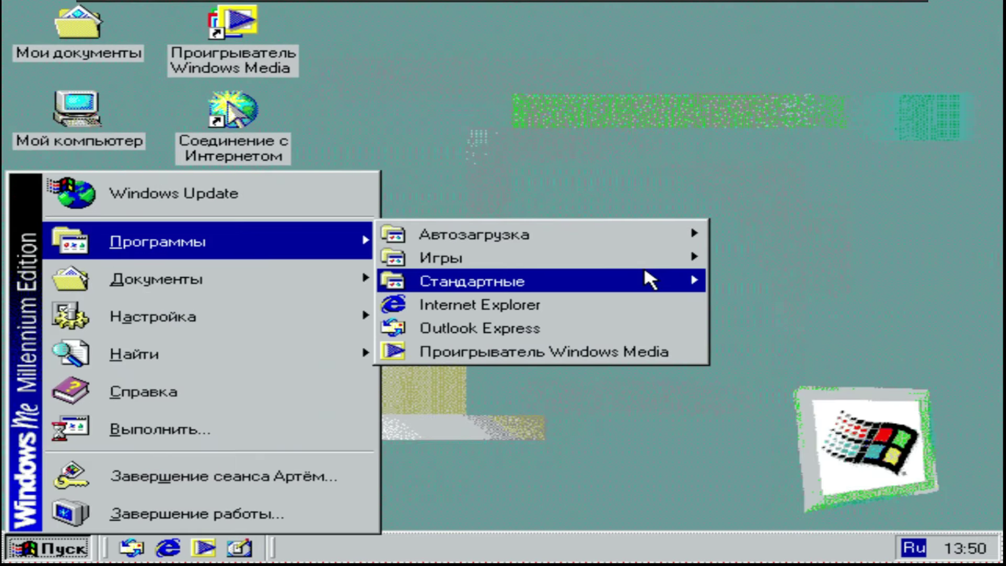
mouse_move(645, 279)
click(92, 381)
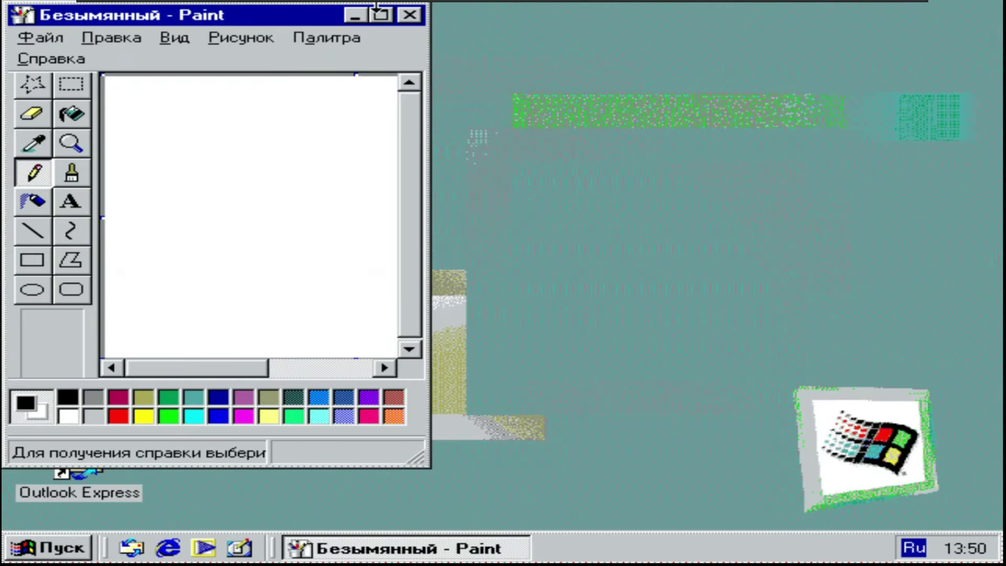
click(381, 15)
- Write large freehand letters across the blank canvas with the black Pencil tool
drag(116, 62, 129, 191)
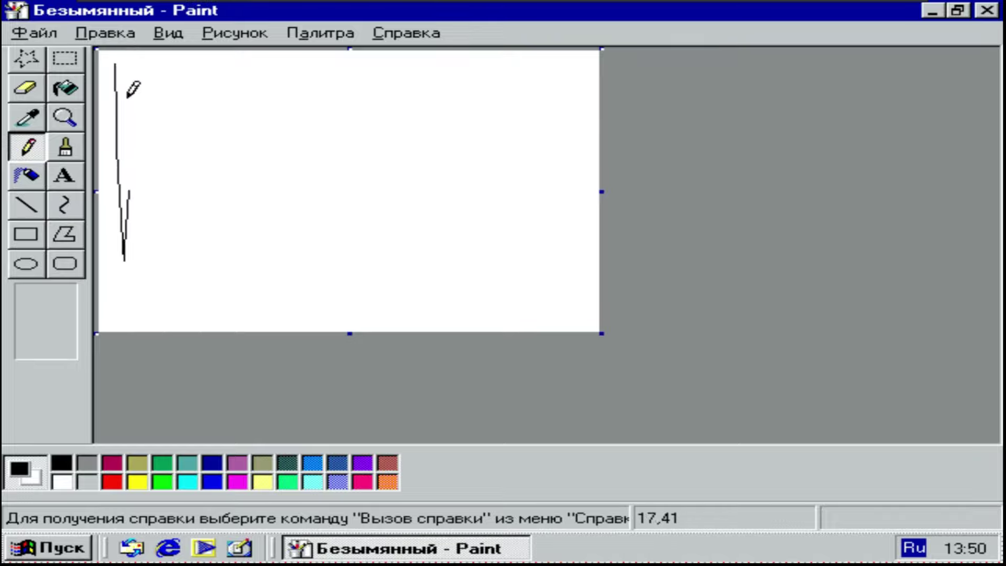
drag(194, 189, 244, 246)
drag(204, 167, 265, 173)
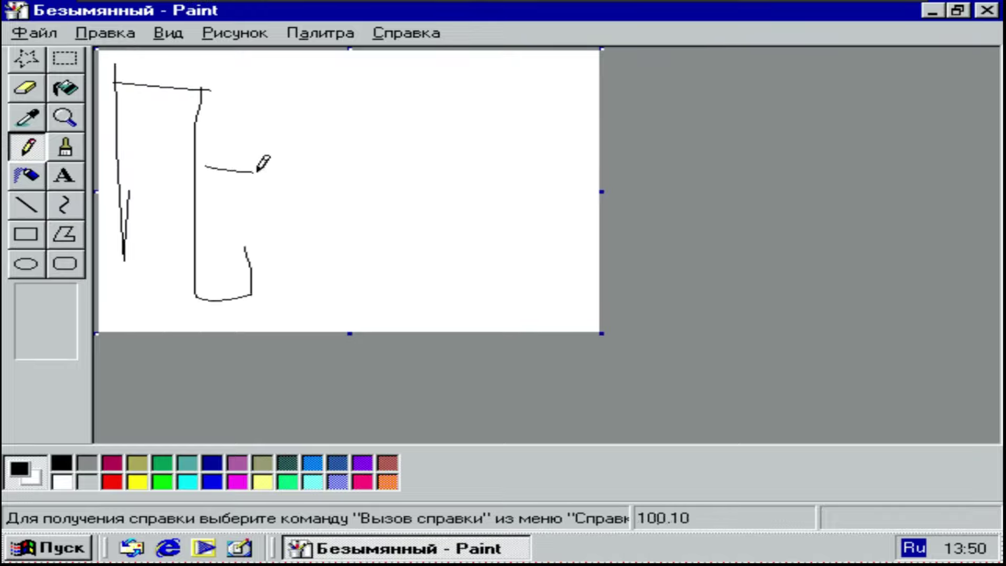
mouse_move(207, 98)
mouse_down()
mouse_move(339, 103)
mouse_move(313, 331)
mouse_up()
drag(310, 82, 502, 94)
drag(380, 122, 350, 331)
mouse_move(382, 183)
mouse_down()
mouse_move(362, 331)
mouse_move(441, 314)
mouse_up()
drag(468, 200, 478, 335)
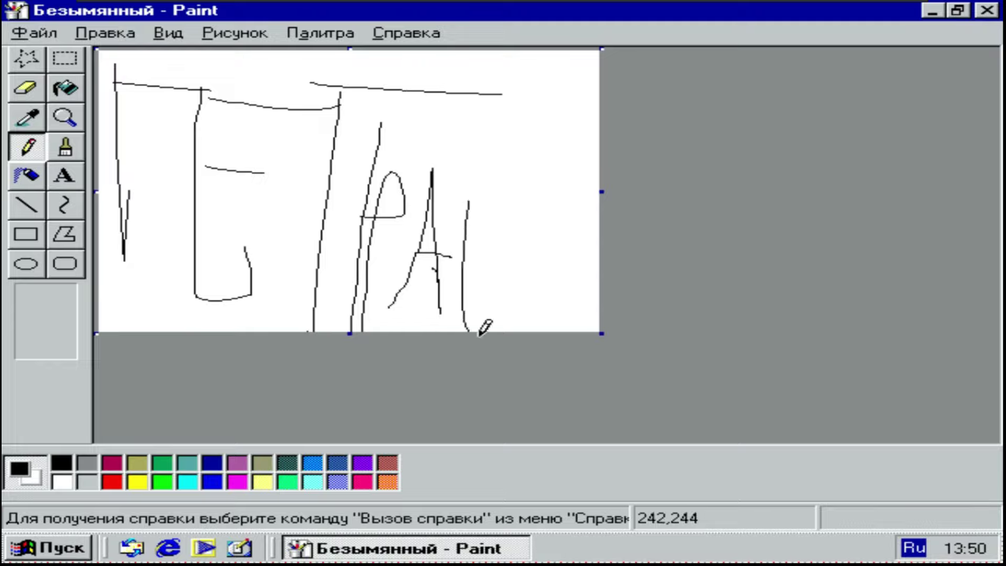
drag(462, 205, 555, 179)
drag(500, 311, 568, 337)
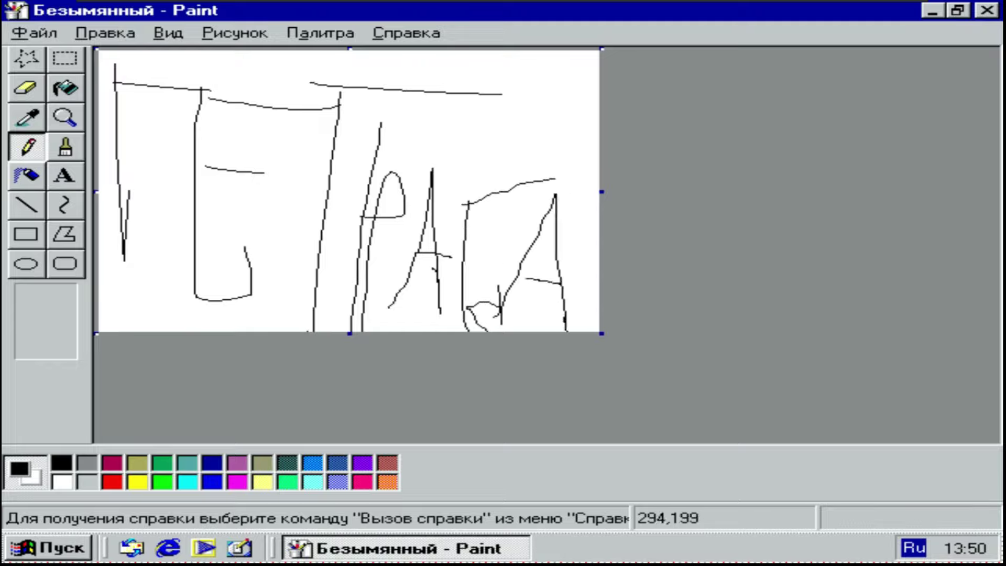
drag(521, 64, 533, 109)
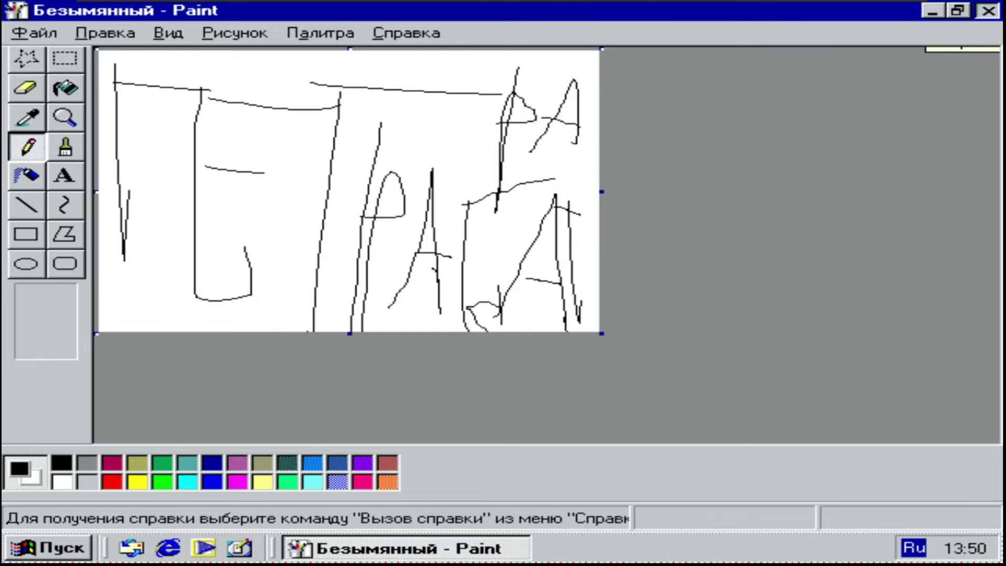
- Close Paint and save the drawing to drive C as Безымянный in 24-bit bitmap format
click(987, 10)
click(332, 310)
click(84, 328)
double_click(246, 142)
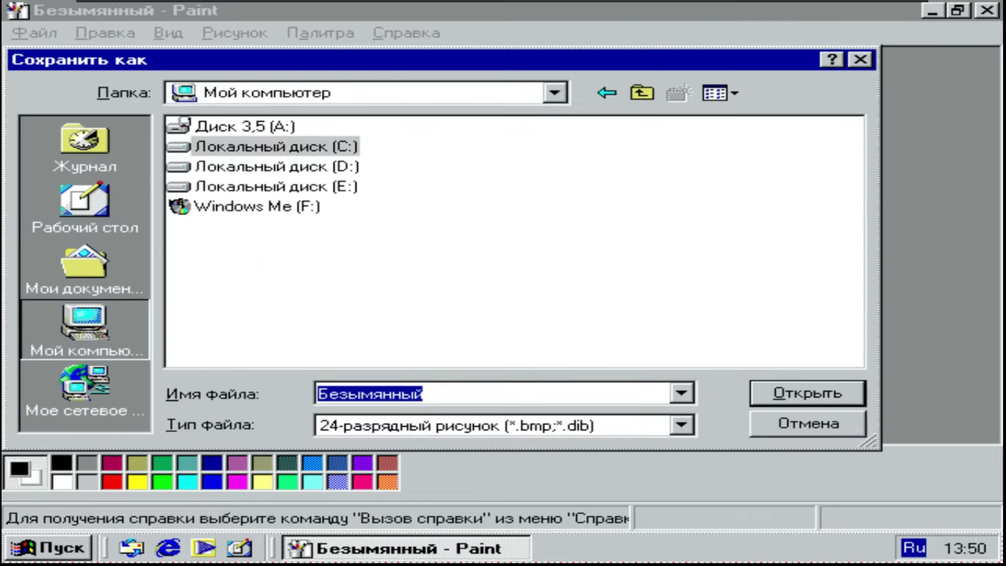
click(806, 393)
- Start the Сапер game, uncover a few cells on the minefield and close the game
click(48, 547)
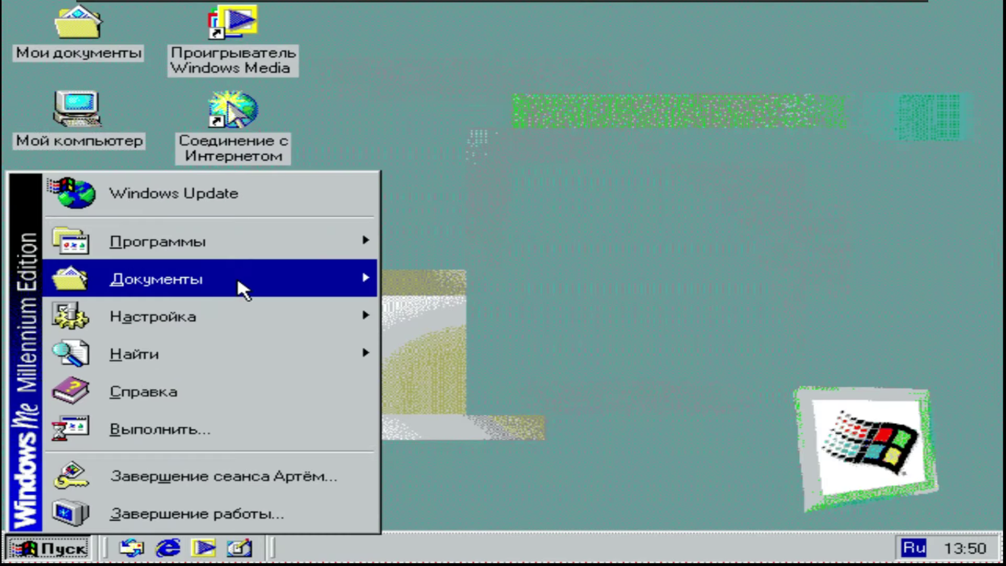
mouse_move(270, 247)
mouse_move(621, 273)
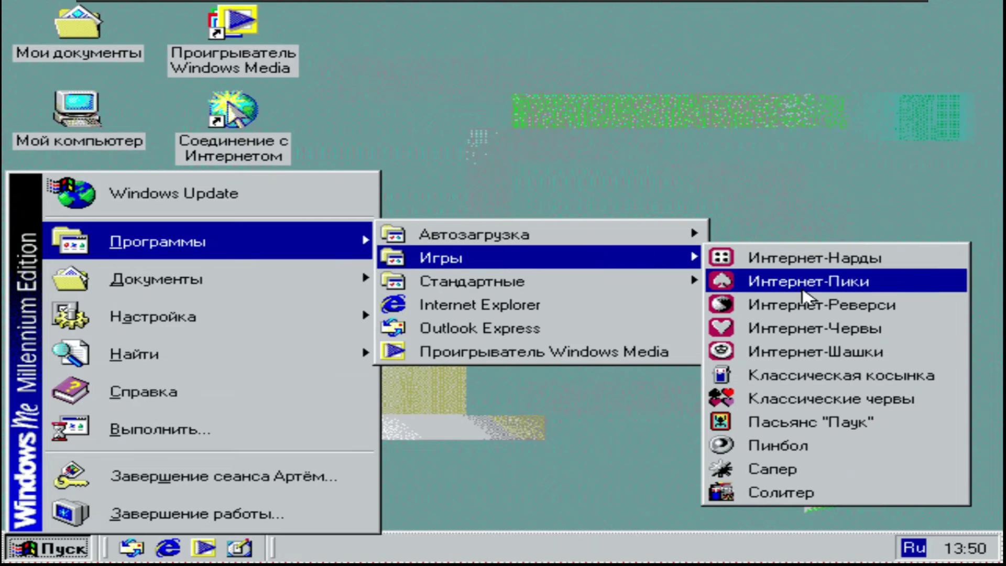
click(760, 470)
click(281, 257)
click(181, 220)
click(305, 163)
click(331, 242)
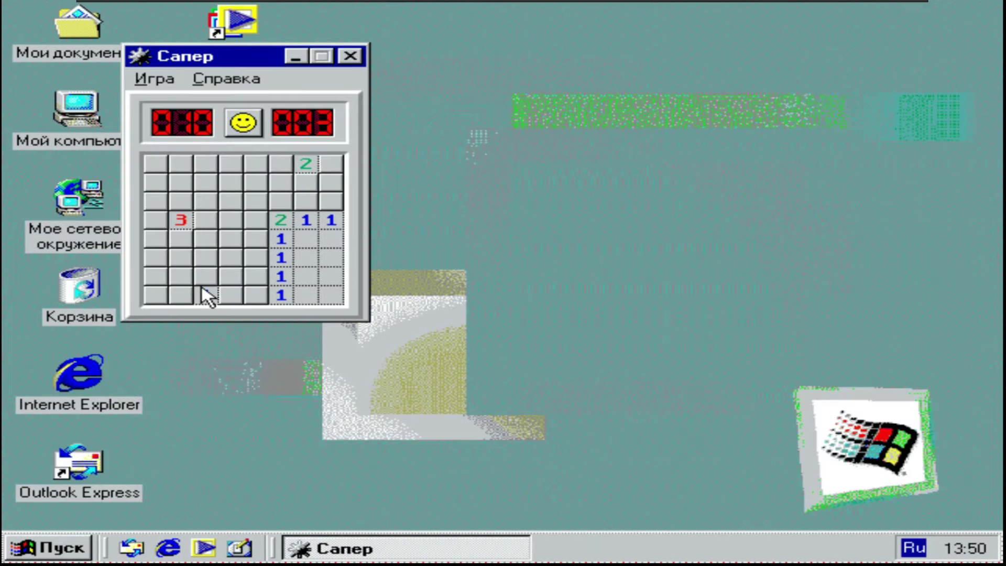
click(349, 56)
- Start Notepad (Блокнот), enter the text Привет and close it without saving
key(super)
mouse_move(281, 230)
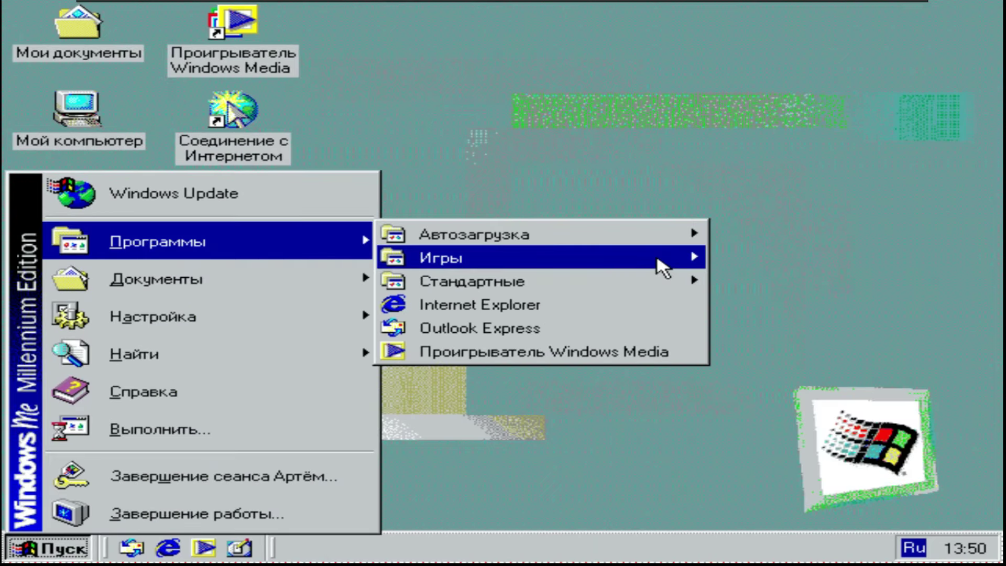
mouse_move(524, 281)
click(153, 468)
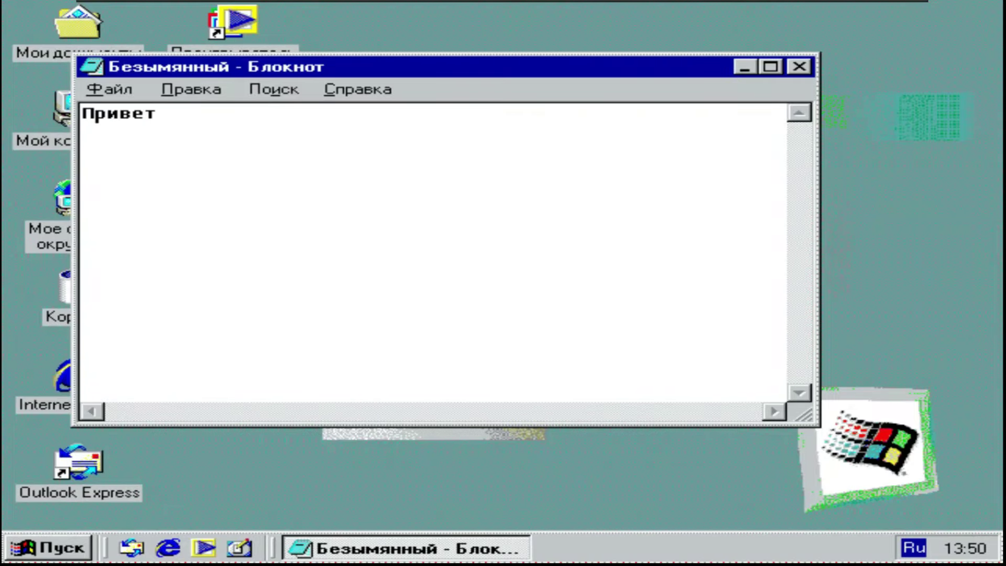
click(798, 66)
click(578, 345)
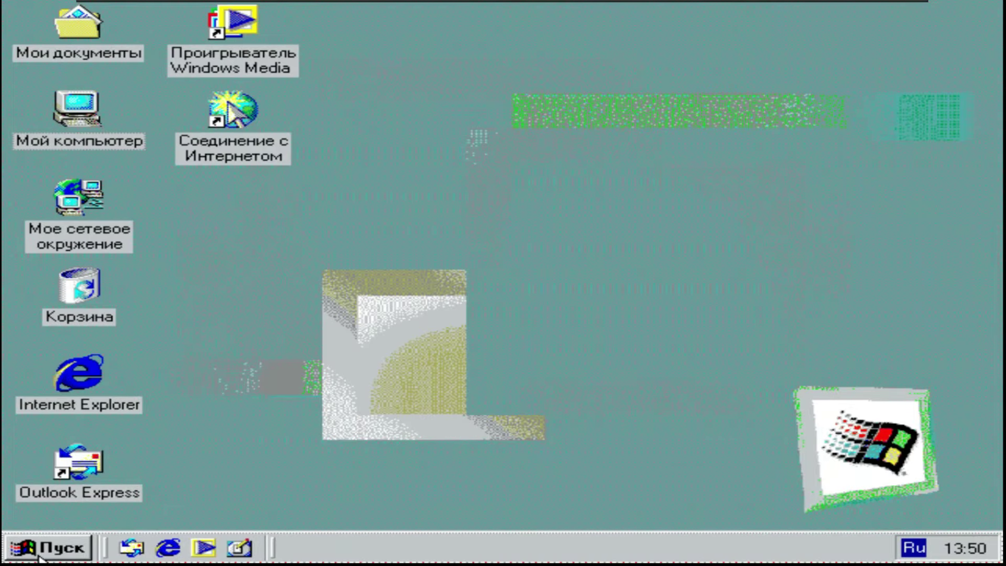
- Start Internet Explorer and complete the Internet connection wizard with a local network connection and no Internet mail account
key(super)
mouse_move(294, 241)
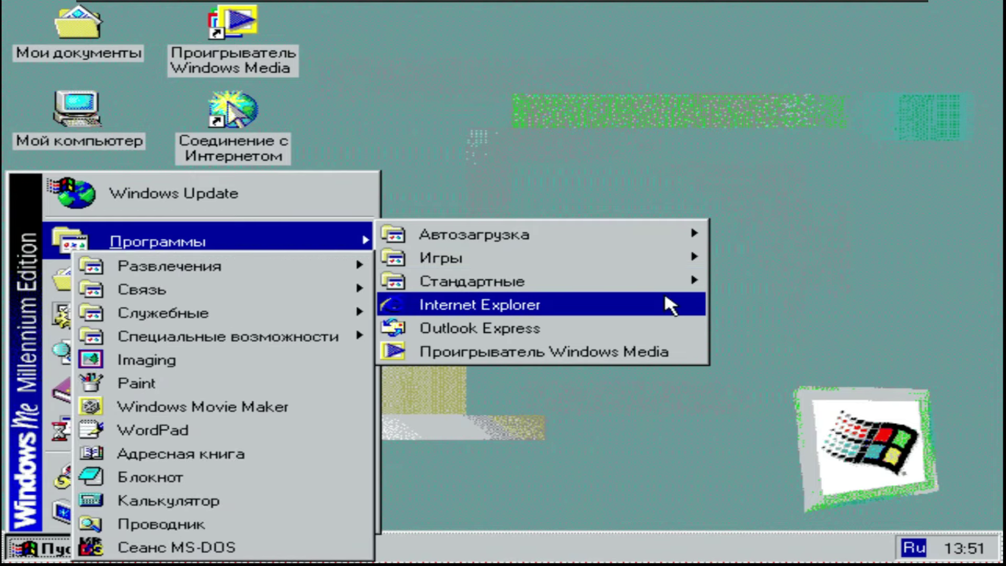
click(676, 303)
click(608, 308)
click(734, 527)
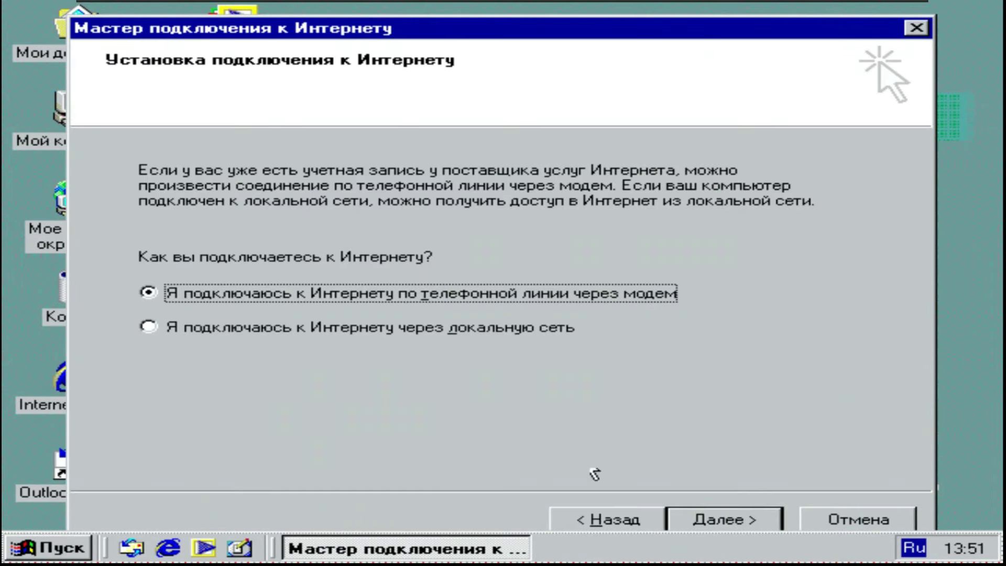
click(431, 332)
click(723, 520)
click(723, 519)
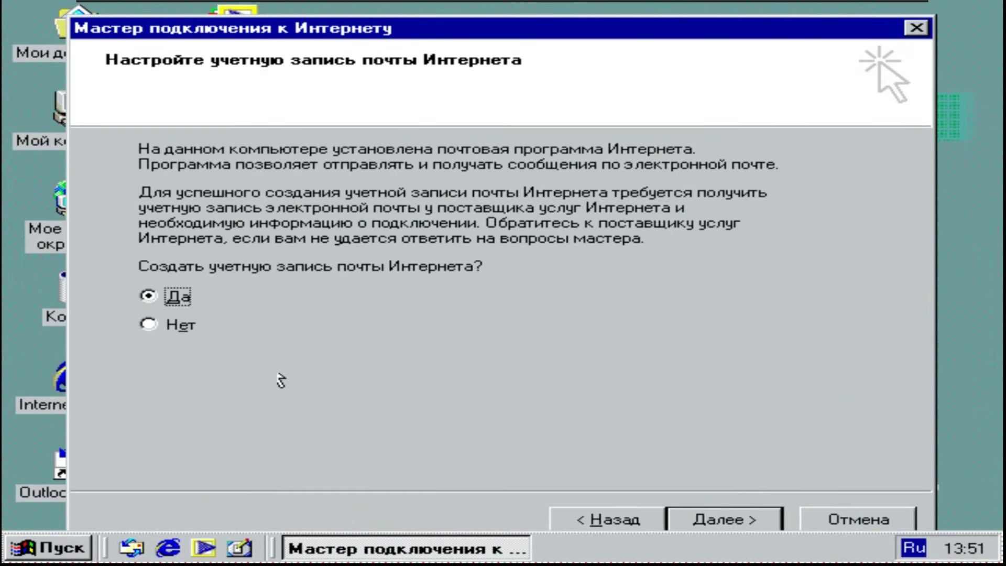
click(223, 339)
click(697, 520)
click(696, 520)
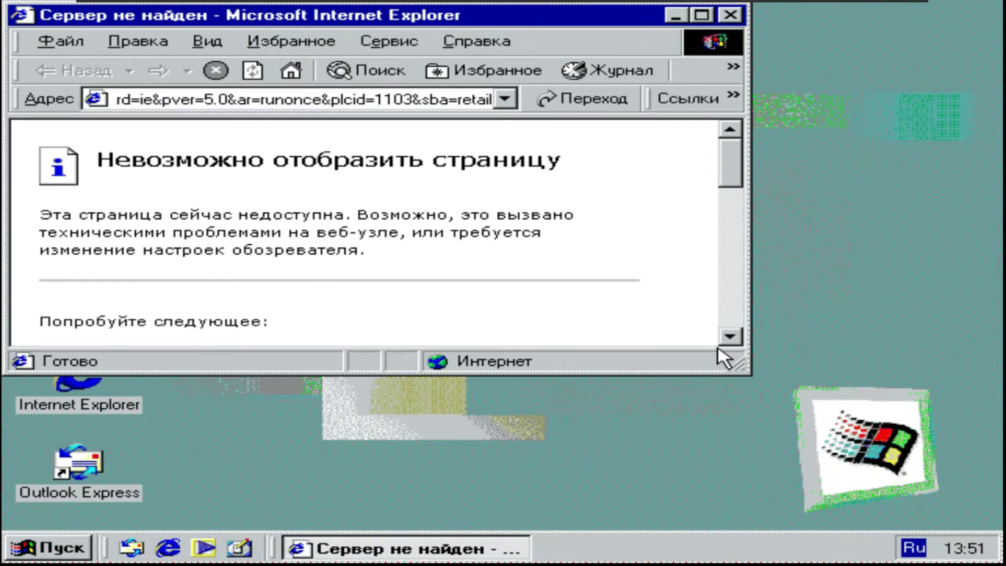
- View the version information of Internet Explorer and close the browser
click(260, 102)
click(476, 41)
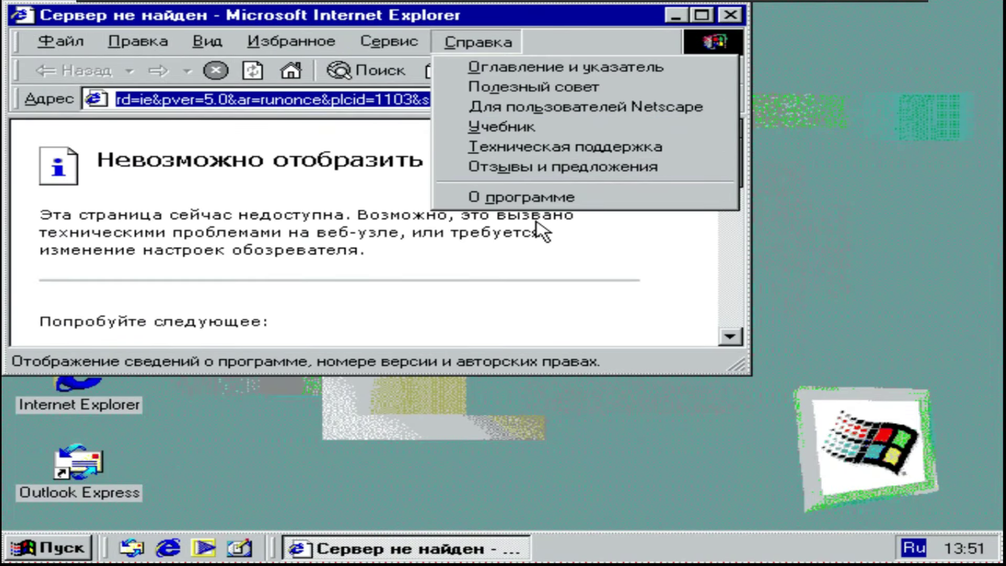
click(524, 196)
click(765, 417)
click(730, 15)
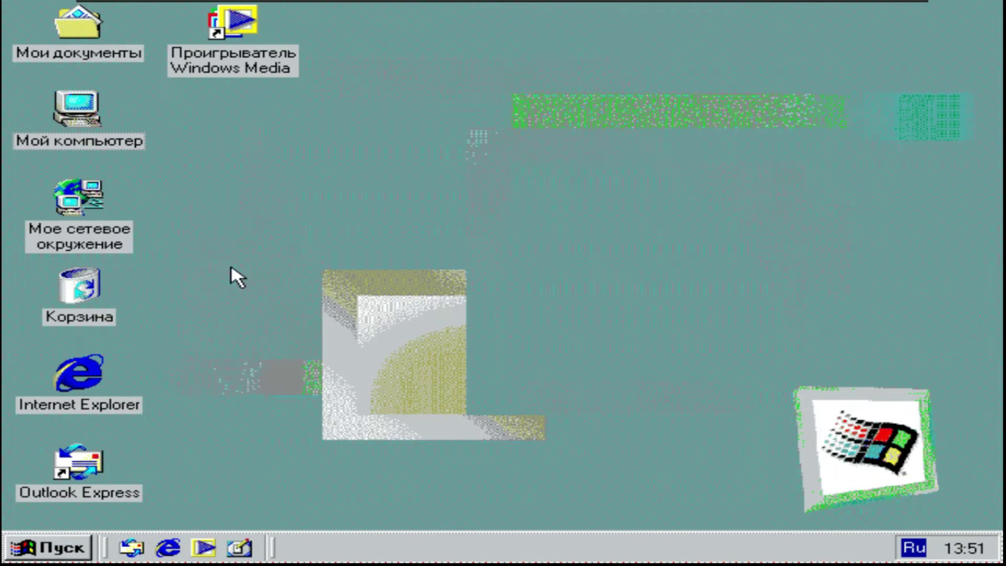
- Start Outlook Express, cancel the mail account wizard, look into the Входящие folder and close the program
double_click(77, 455)
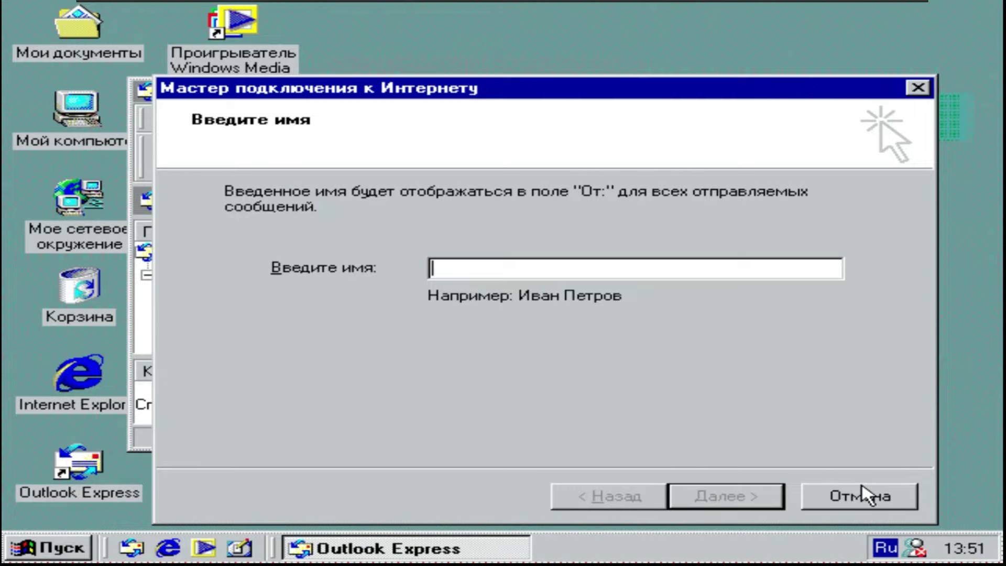
click(867, 494)
click(432, 335)
click(250, 304)
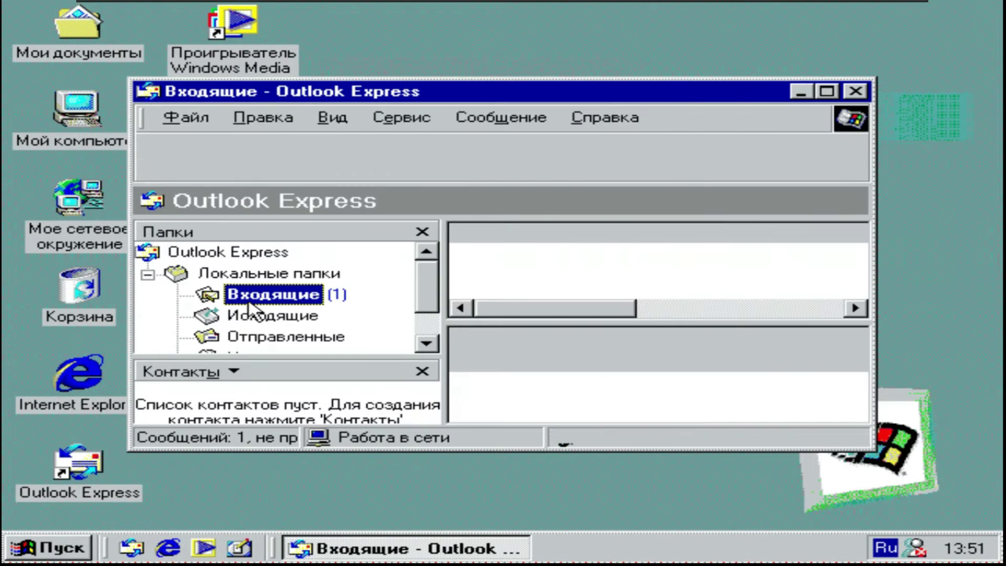
click(827, 92)
click(991, 6)
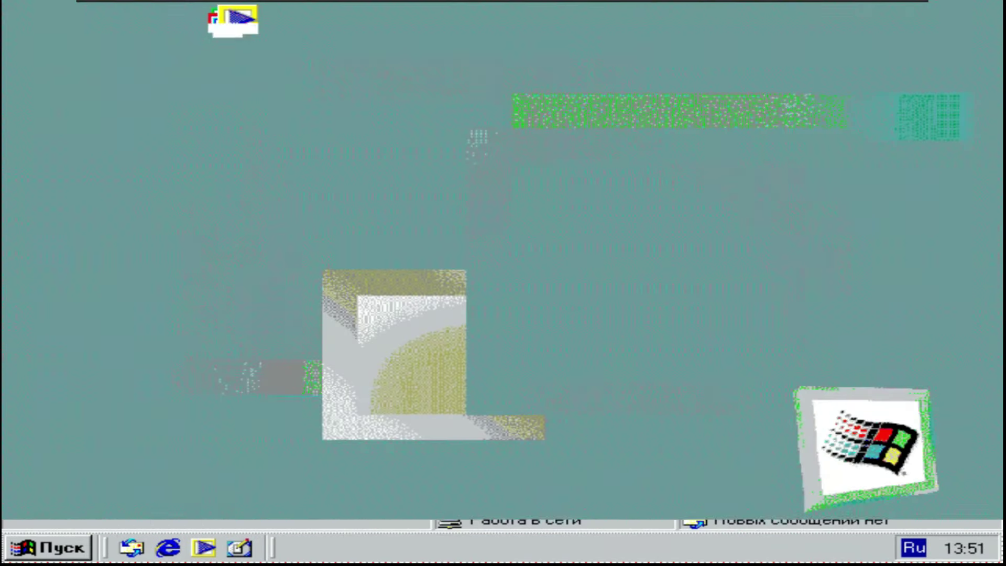
- Start Windows Media Player, view its version information and close the player
click(204, 548)
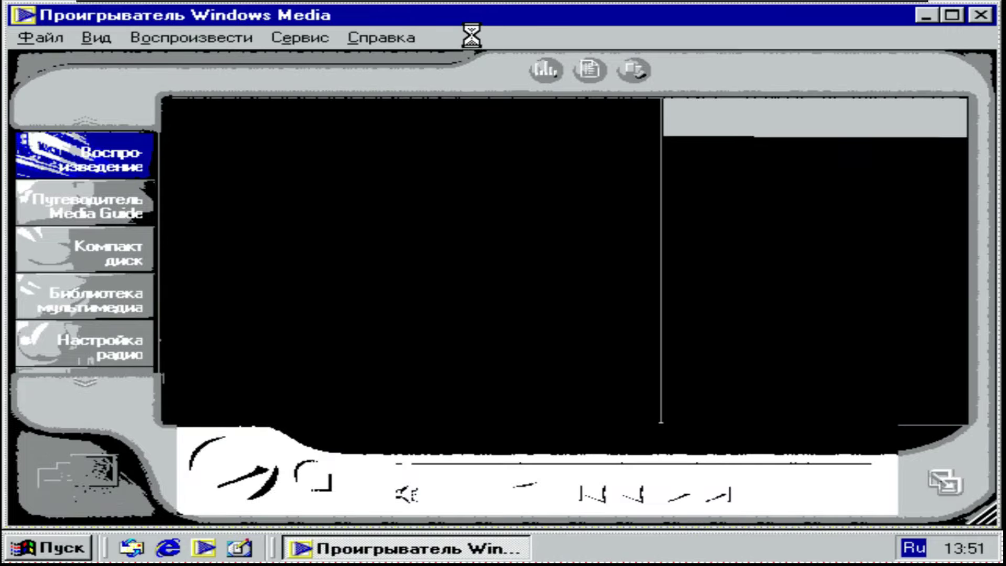
click(382, 38)
click(428, 111)
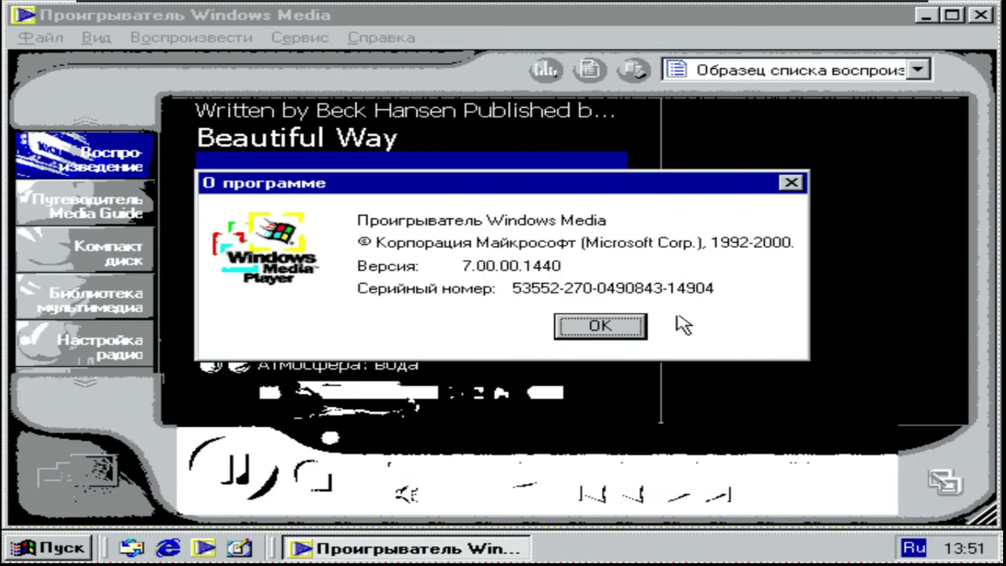
click(584, 323)
click(981, 15)
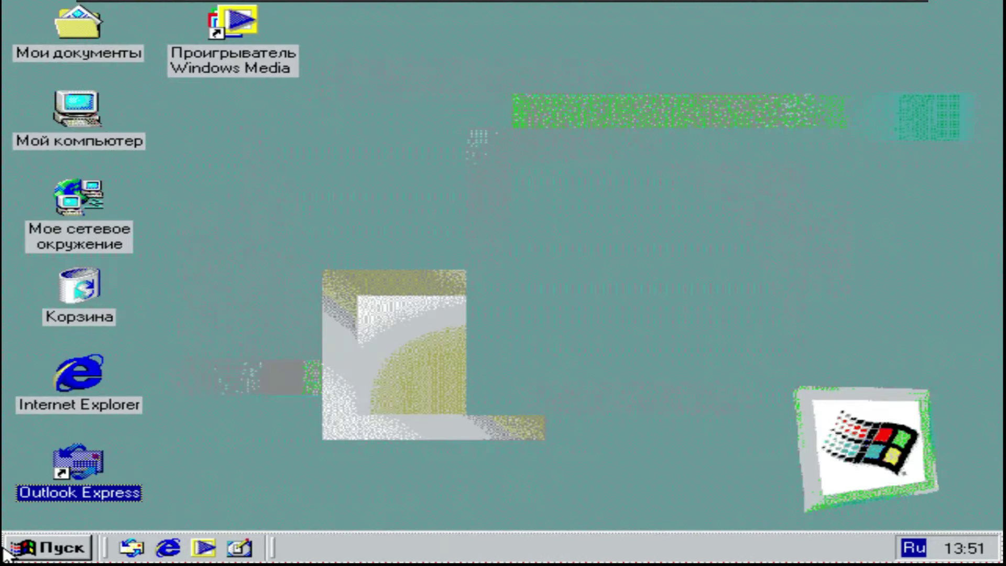
- Open the Control Panel, show all its items, try the Система and Пользователи settings, and close the window
click(50, 547)
mouse_move(322, 328)
click(446, 314)
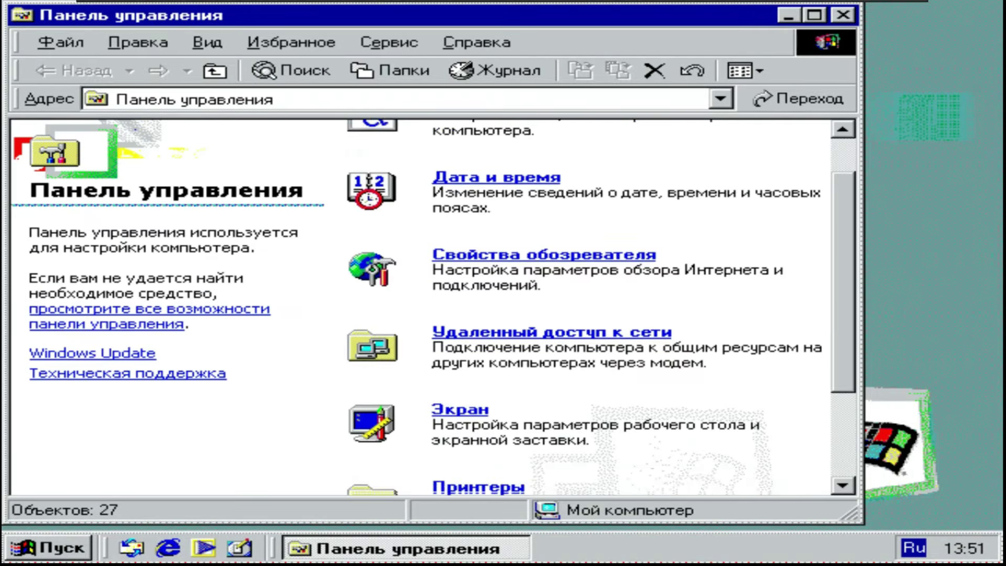
double_click(711, 322)
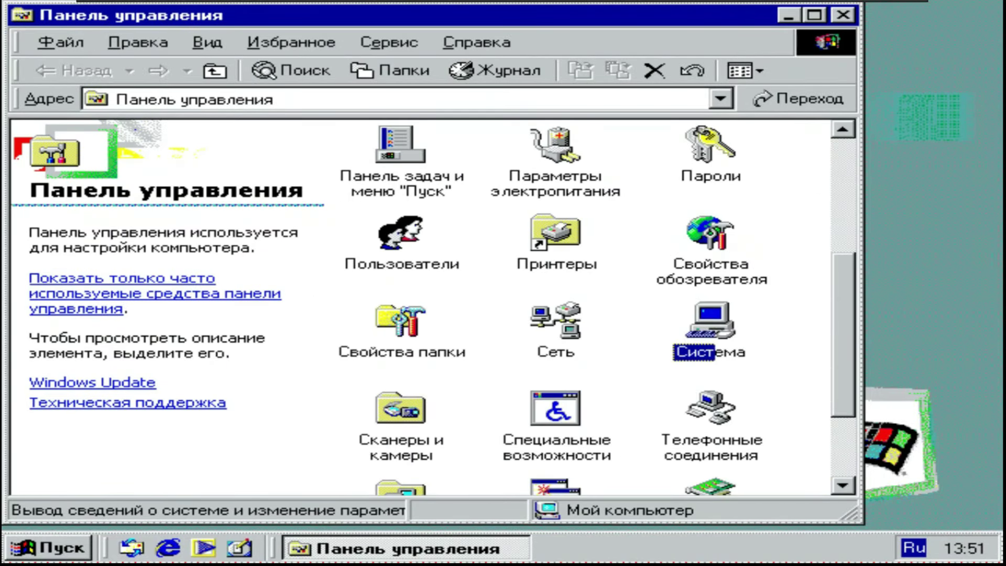
click(479, 507)
click(710, 265)
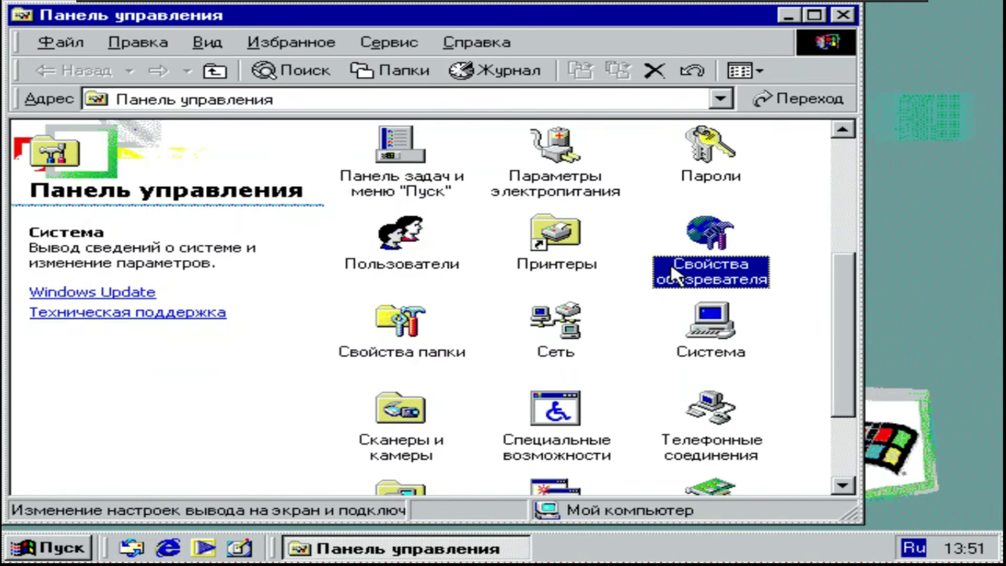
double_click(379, 268)
click(731, 398)
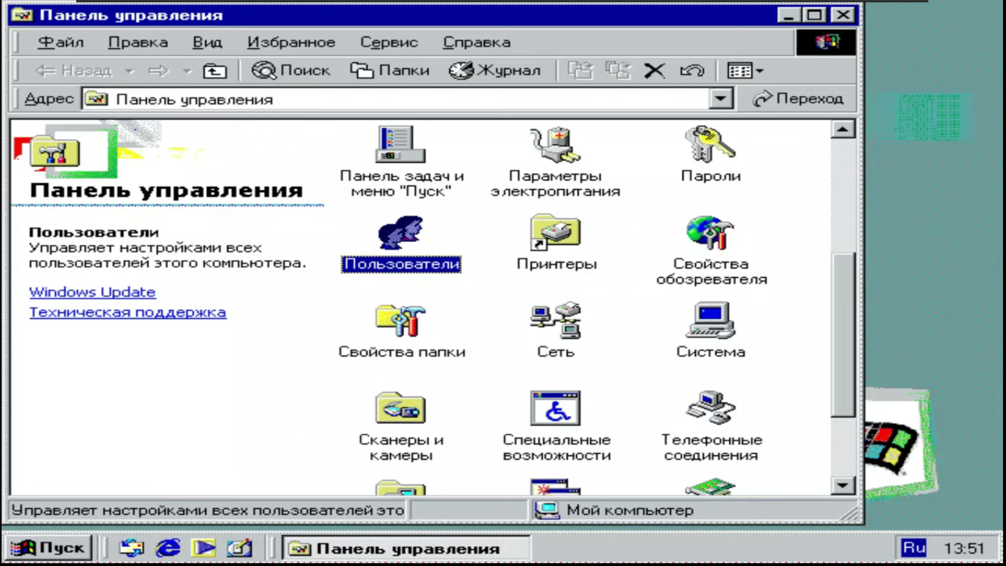
click(841, 15)
- Start Калькулятор from the standard programs, enter 68997 multiplied by 44, and close it
click(46, 548)
mouse_move(251, 227)
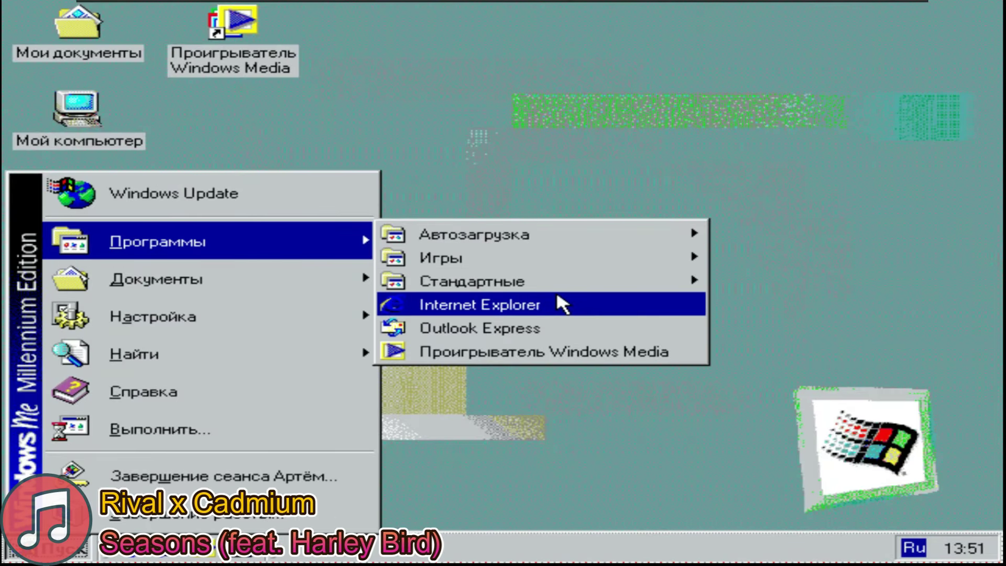
mouse_move(560, 287)
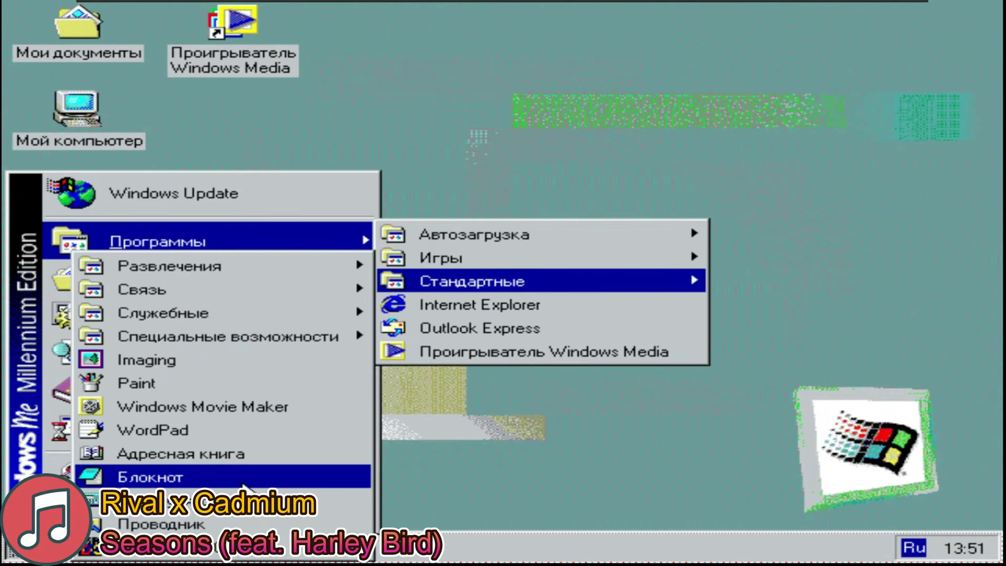
click(242, 500)
text(68997,)
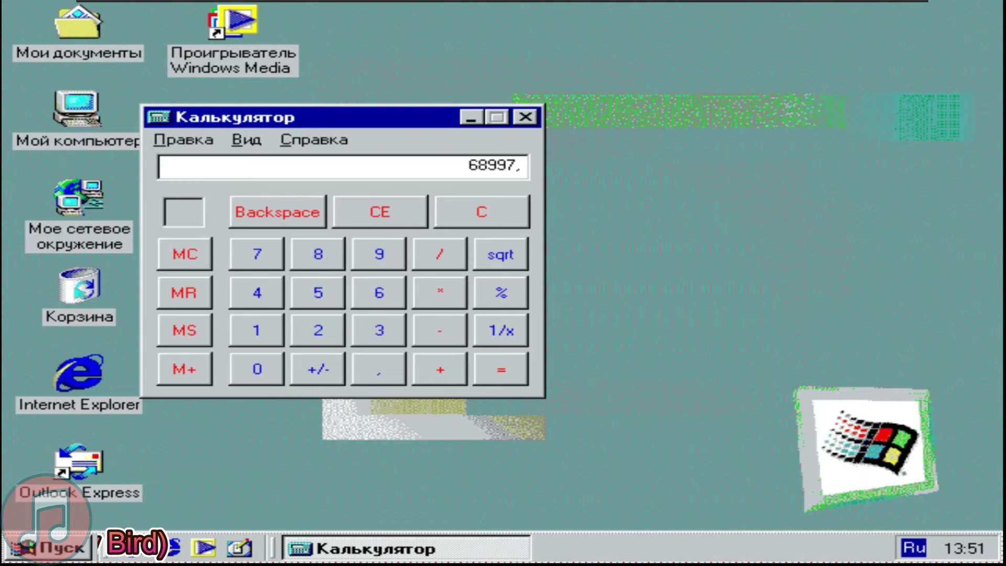
text(*44)
click(525, 117)
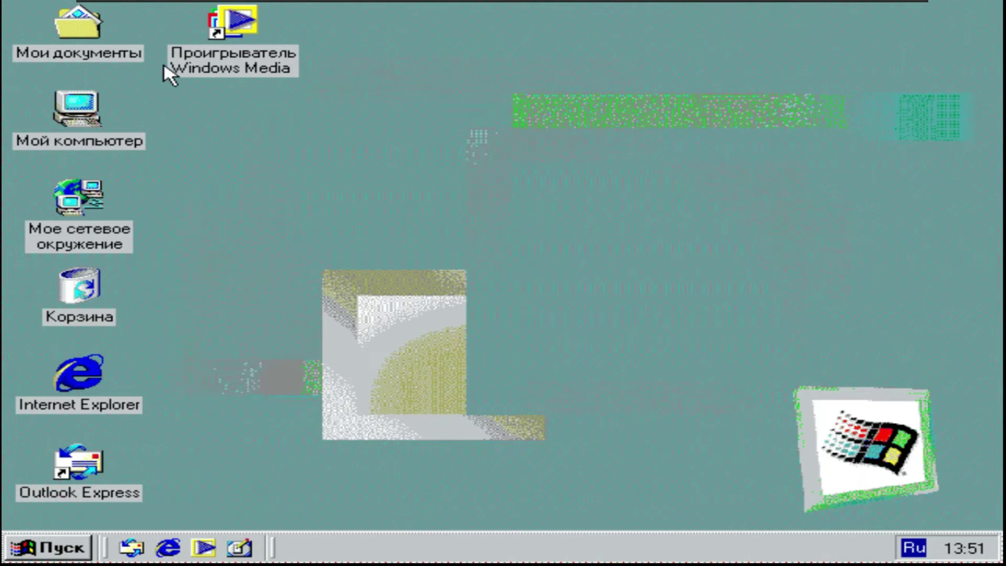
- Look into the Мои рисунки folder inside Мои документы and close the window
double_click(78, 31)
double_click(524, 138)
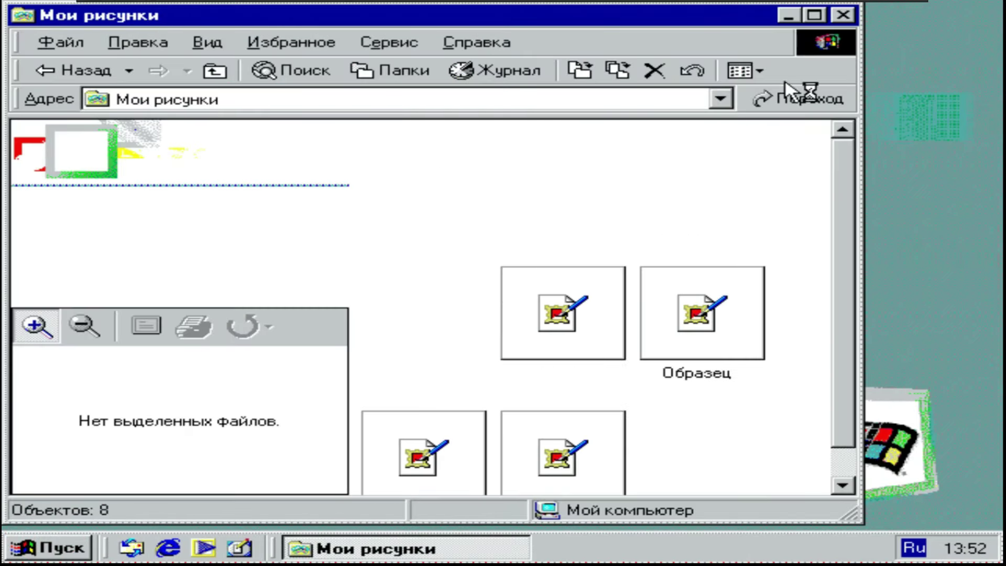
click(842, 15)
- Start Windows Movie Maker from the standard programs and dismiss its audio hardware message
click(47, 547)
mouse_move(297, 231)
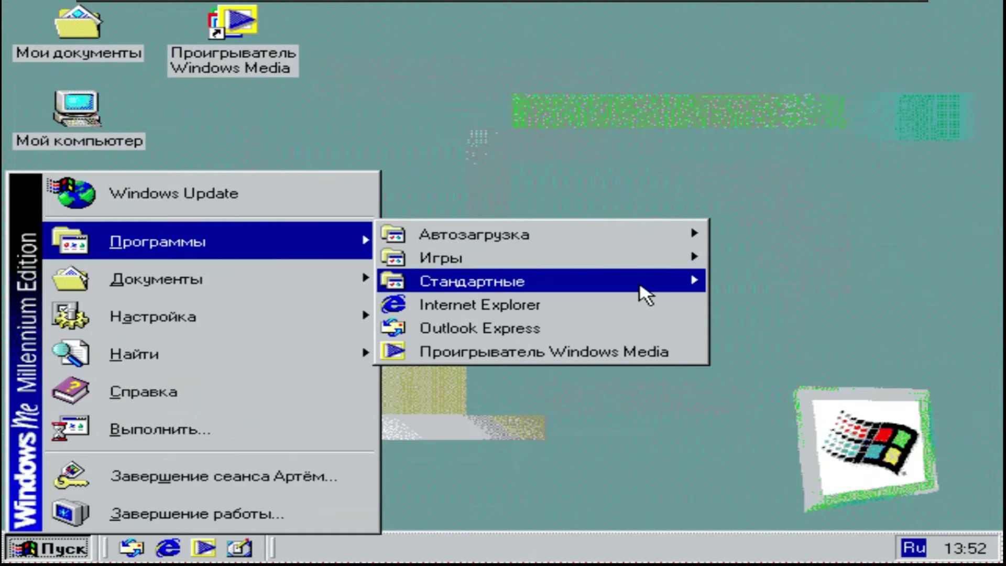
mouse_move(644, 285)
click(162, 406)
click(516, 327)
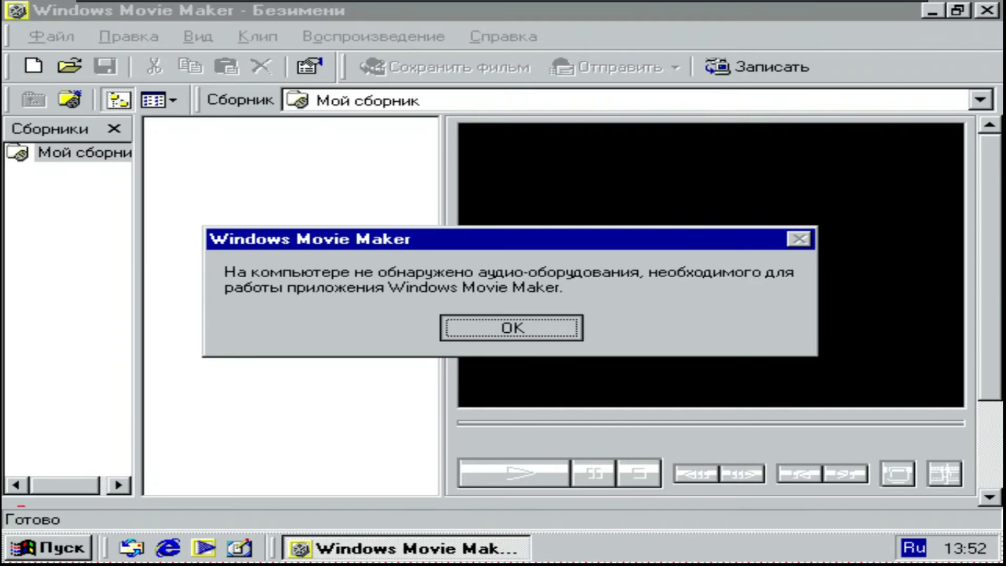
- Create a new bitmap image (Точечный рисунок) on the desktop
right_click(493, 72)
right_click(153, 210)
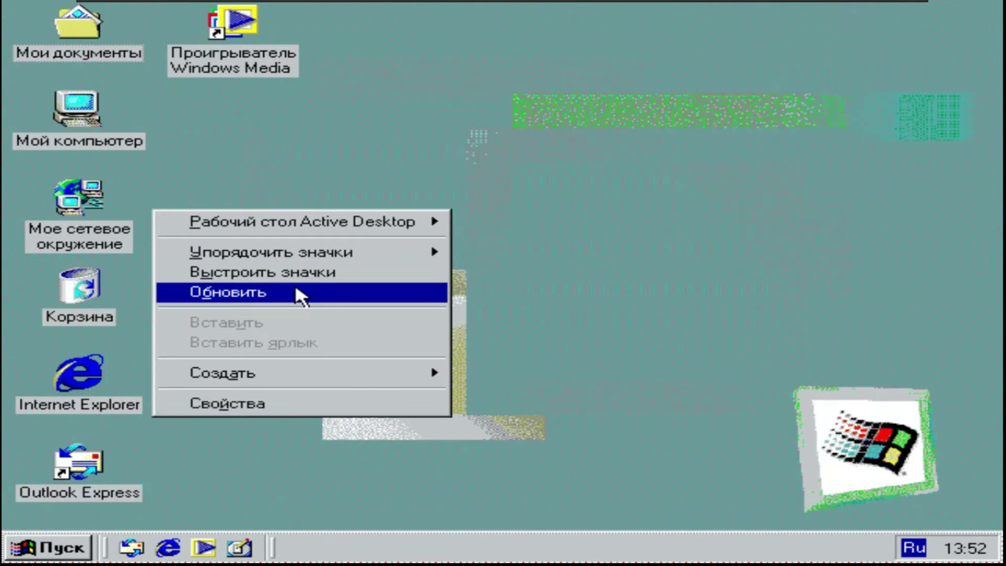
mouse_move(361, 374)
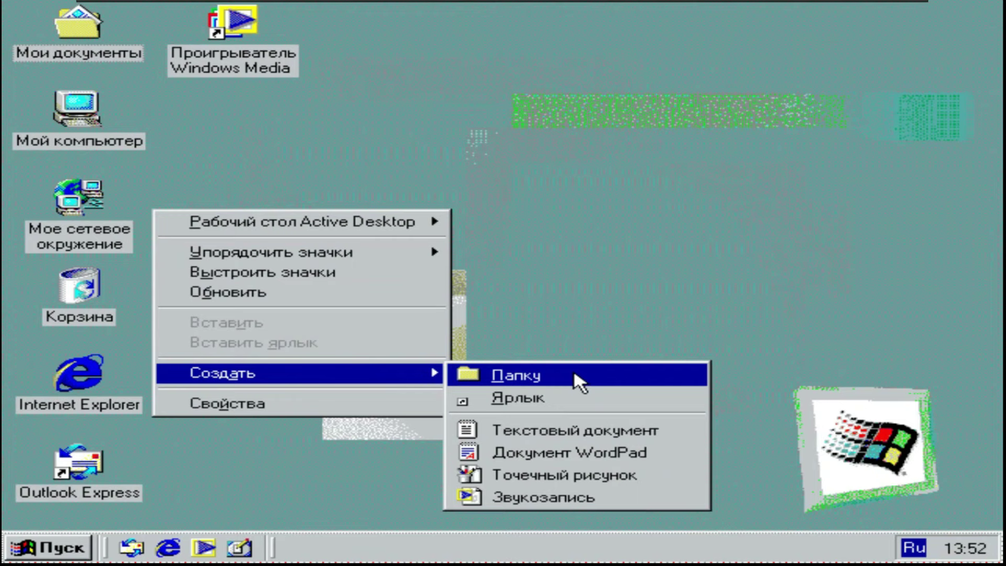
click(623, 475)
- Open the display properties and set the Замок picture as the desktop wallpaper
right_click(507, 319)
click(561, 512)
scroll(105, 408, down, 1)
click(104, 378)
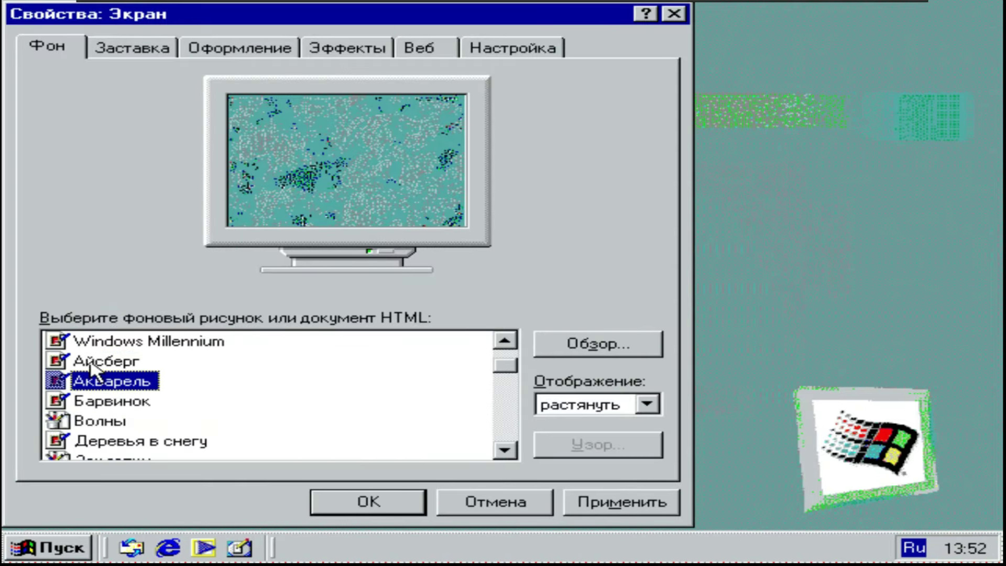
scroll(102, 366, down, 3)
click(104, 382)
click(99, 361)
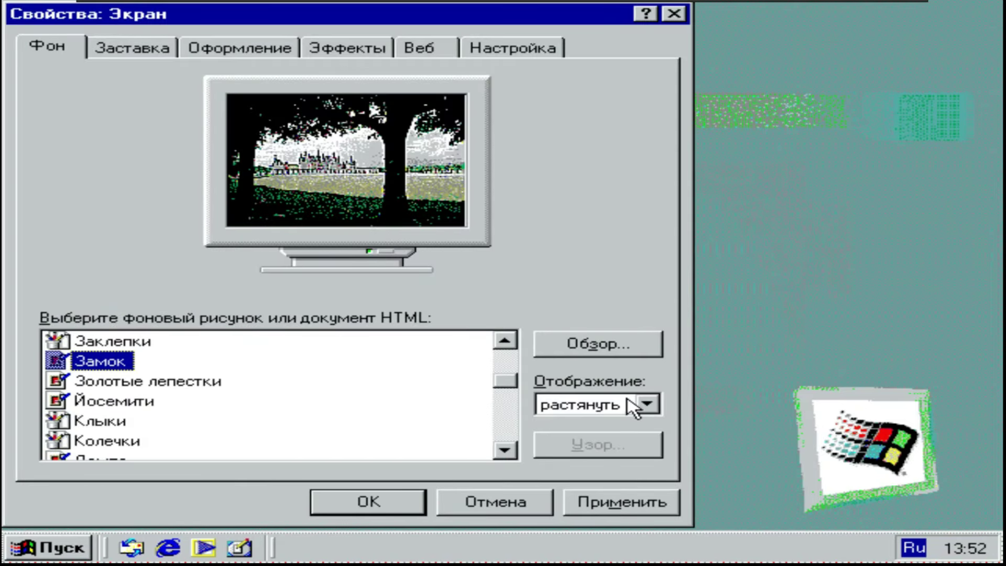
click(379, 500)
- Start the game Классическая косынка, move the aces of diamonds, hearts and clubs to the foundations, and close the game
click(57, 554)
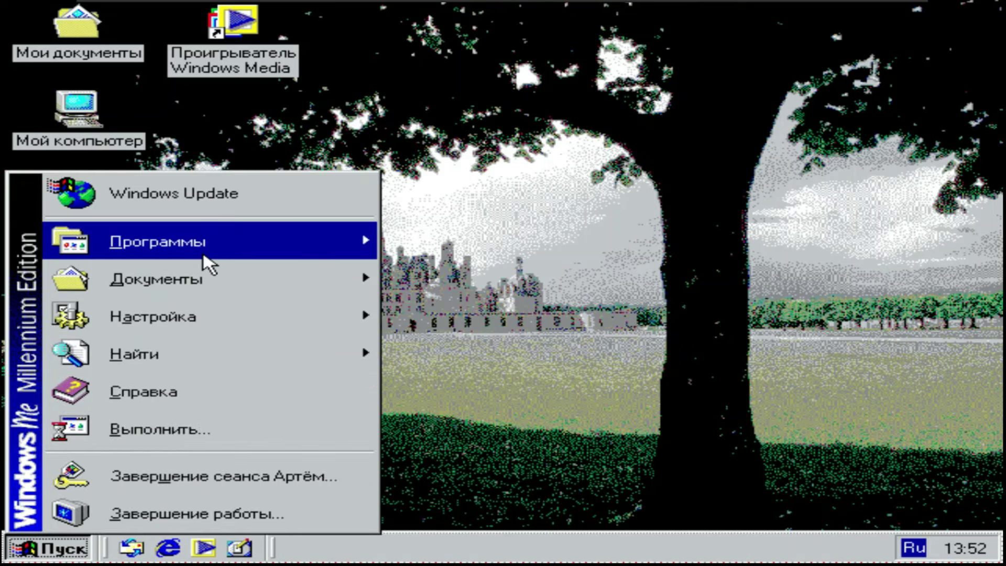
mouse_move(204, 247)
mouse_move(669, 258)
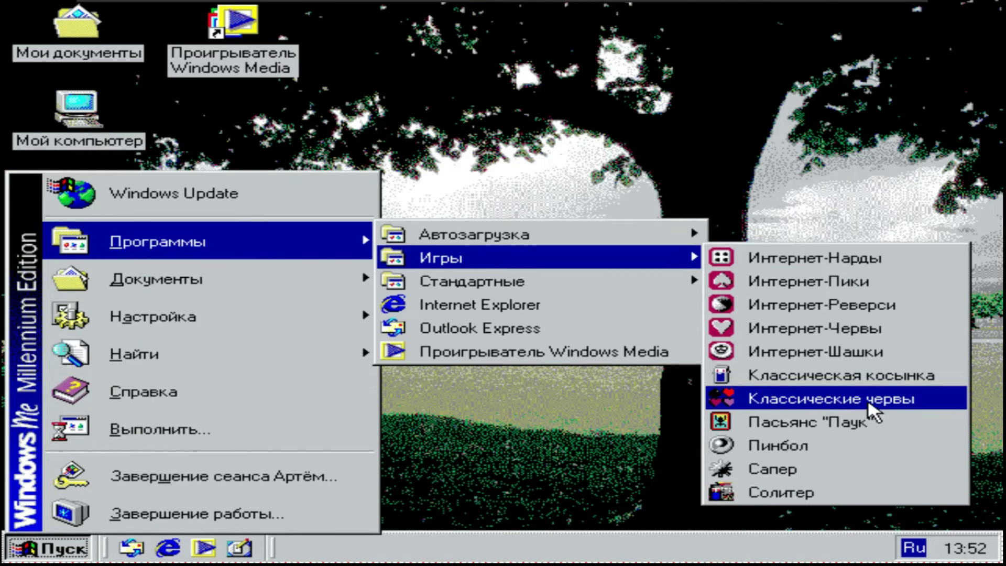
click(812, 375)
drag(111, 267, 566, 131)
double_click(537, 230)
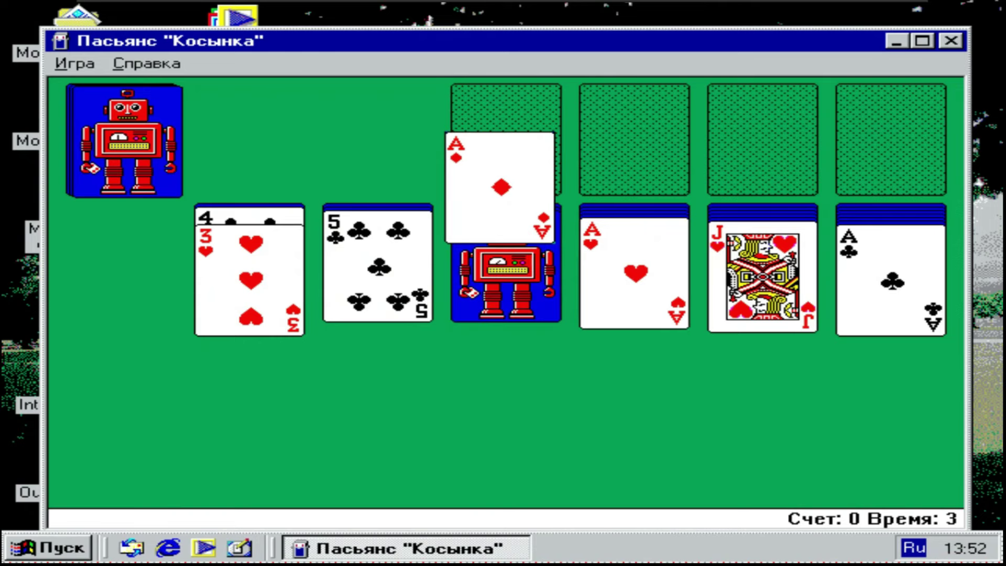
double_click(634, 265)
double_click(890, 278)
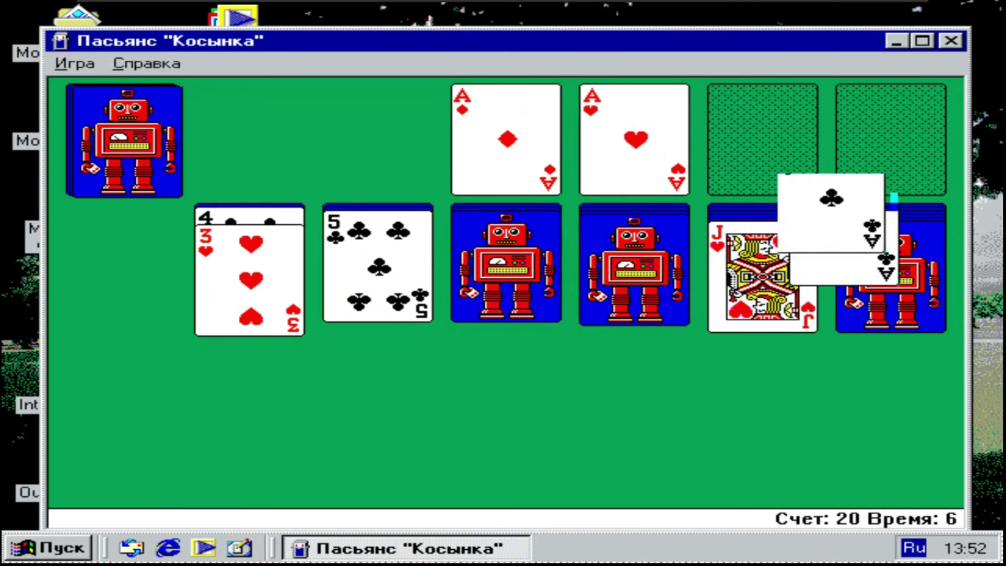
click(953, 42)
- Refresh the desktop, open the Мои рисунки folder, view the Лампа picture and close the viewer
right_click(509, 94)
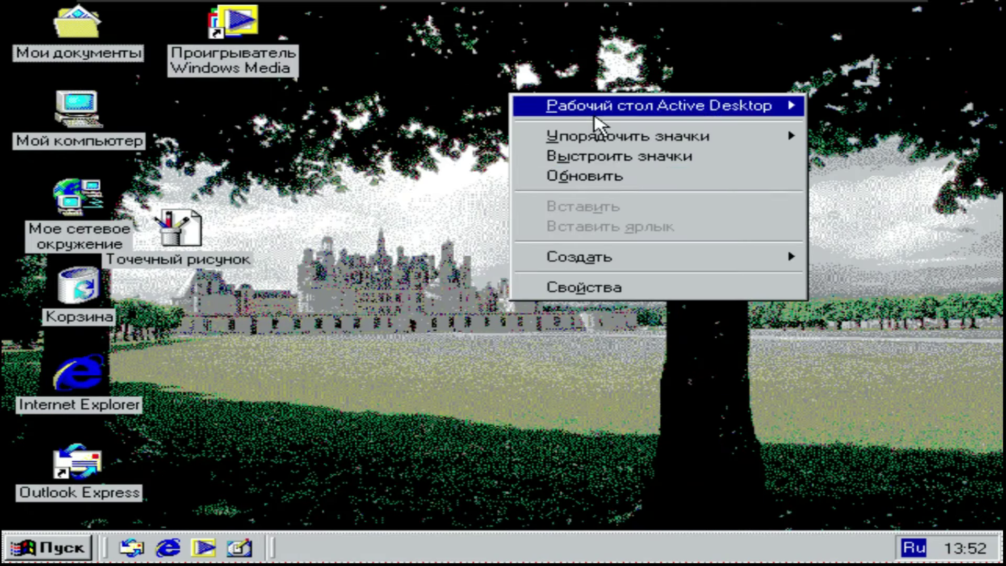
click(635, 179)
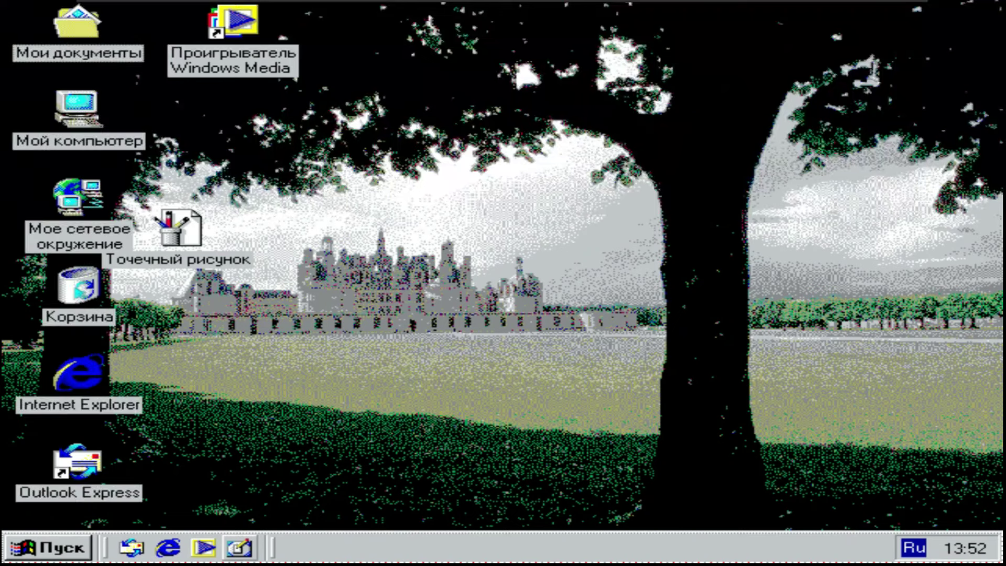
click(50, 548)
mouse_move(160, 275)
click(471, 296)
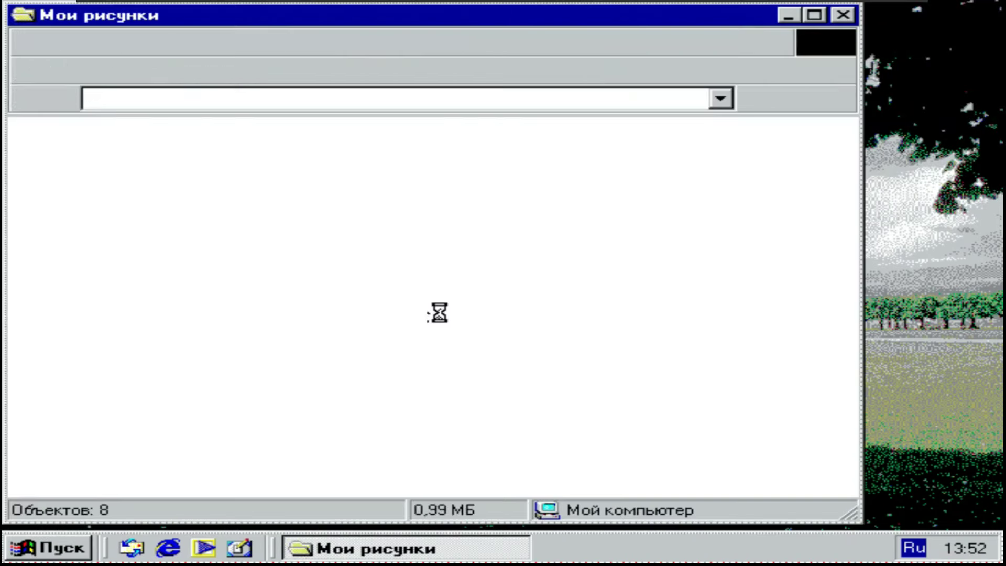
double_click(423, 314)
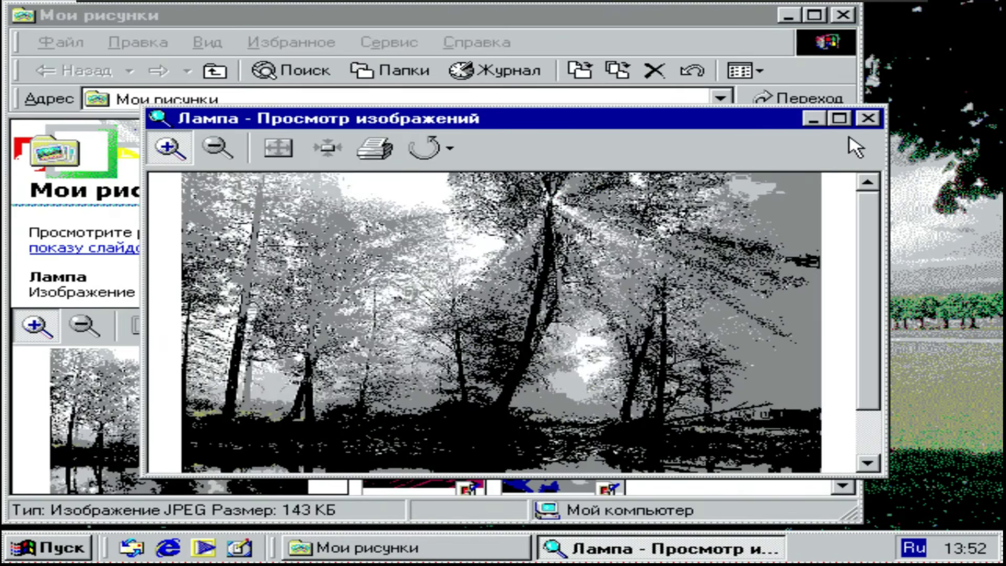
key(alt+F4)
- Open Барвинок.jpg with Paint, close the open windows and refresh the desktop
right_click(571, 157)
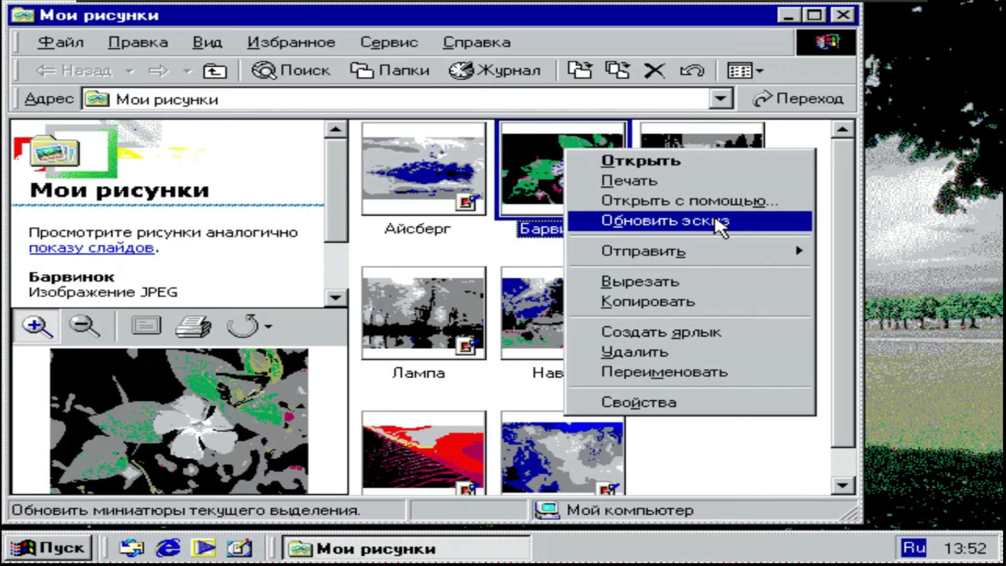
click(681, 203)
click(137, 214)
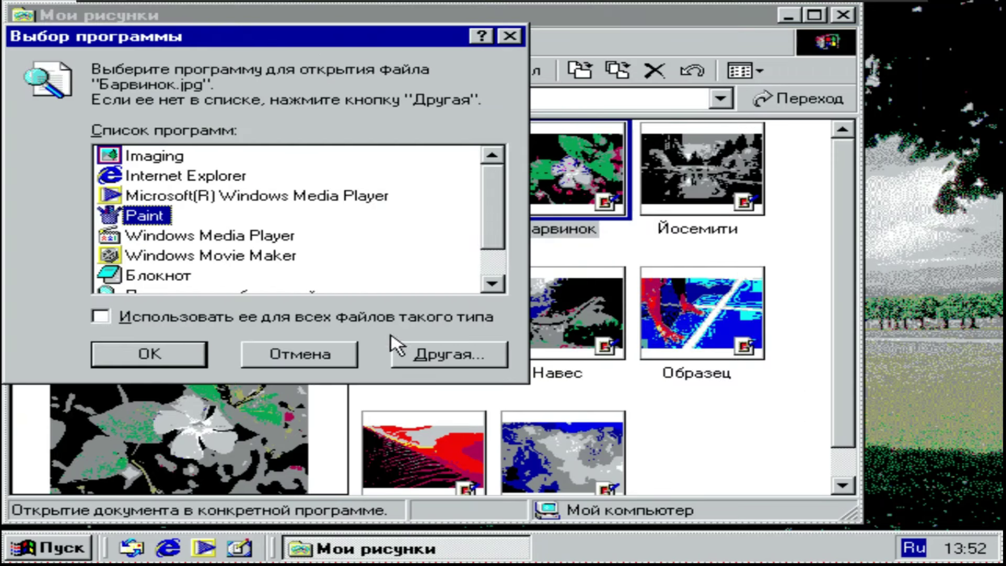
key(Return)
click(479, 309)
key(alt+F4)
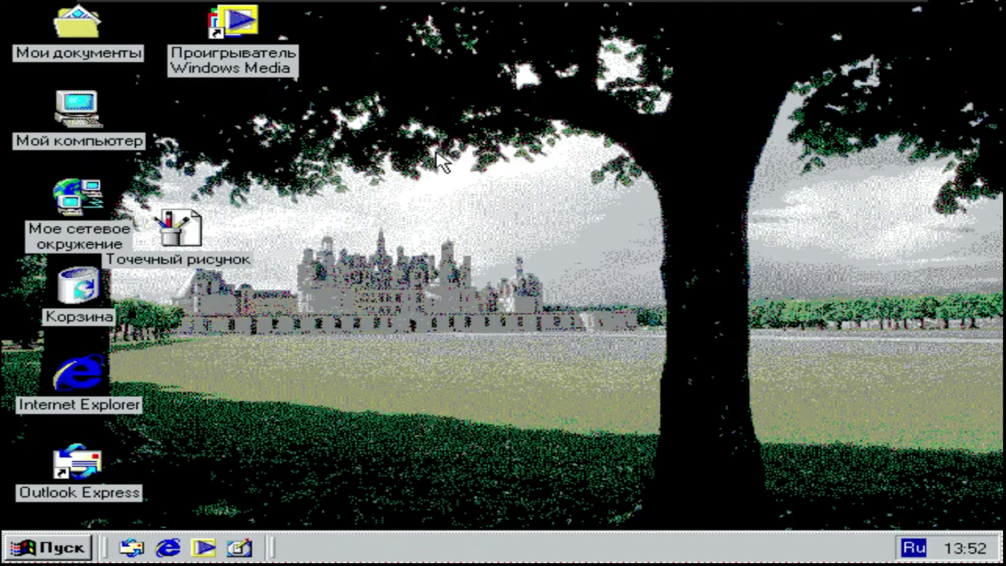
right_click(505, 146)
click(555, 230)
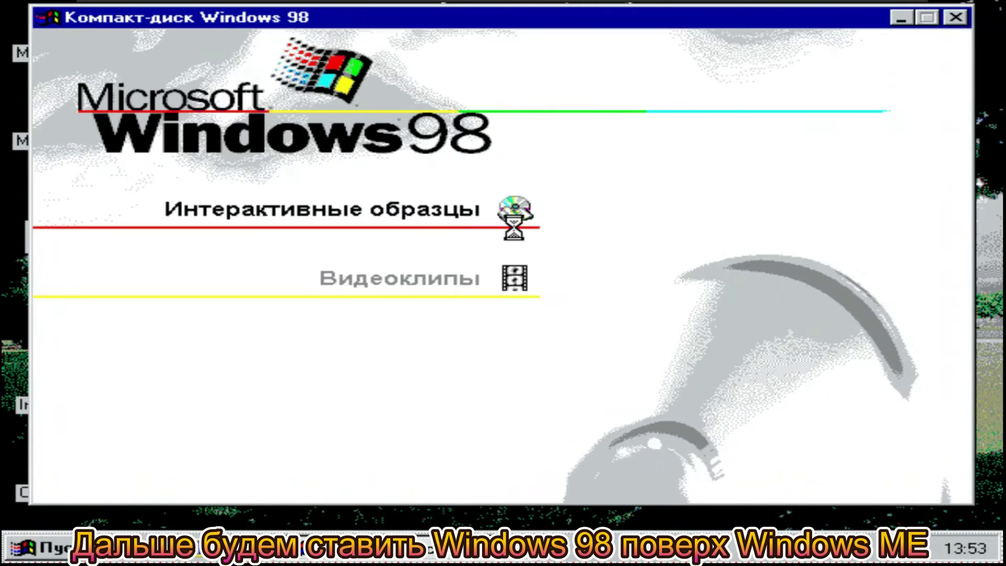
- Browse the Windows 98 CD, try to run its setup file, read the incompatibility details and cancel the launch
click(491, 337)
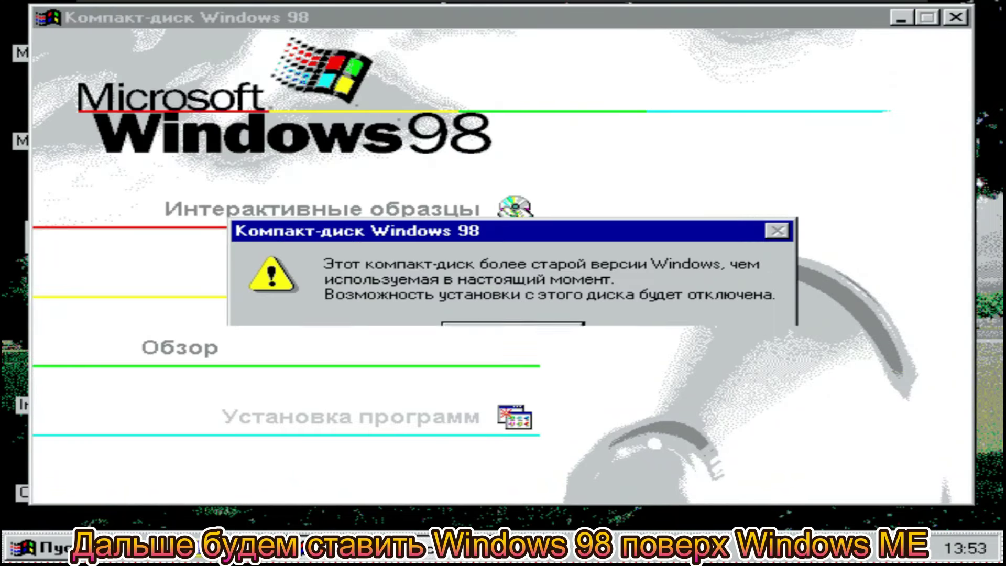
click(384, 351)
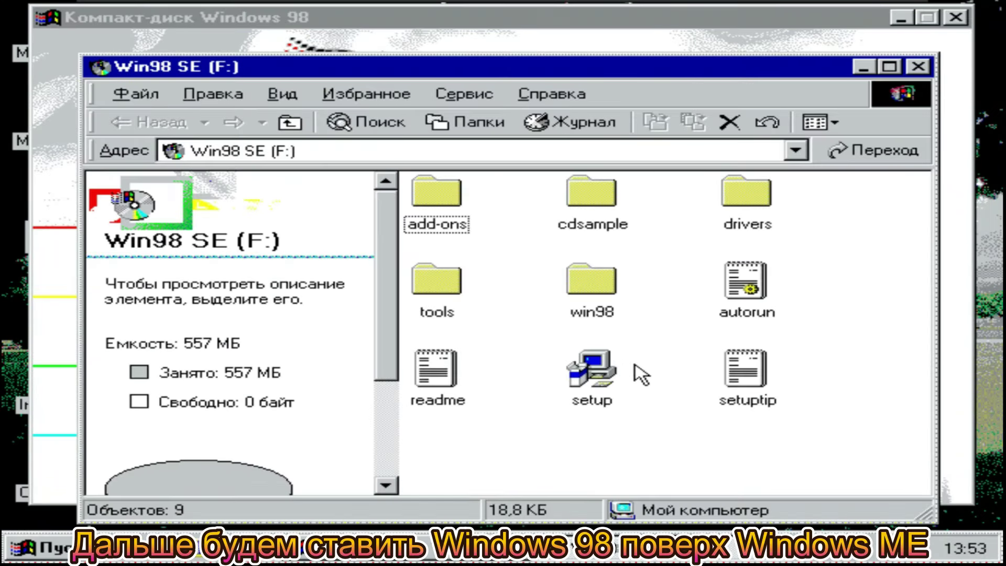
double_click(602, 400)
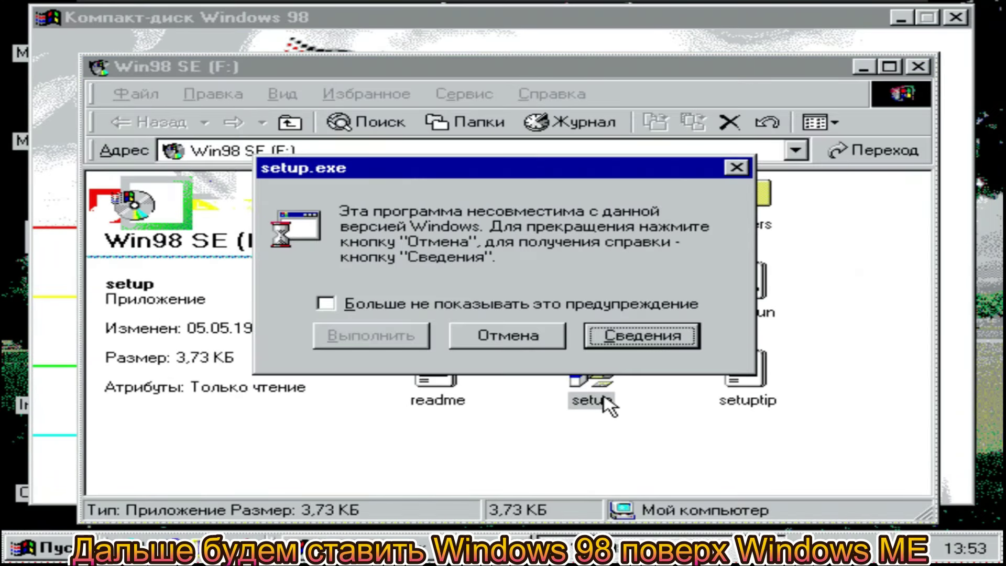
click(636, 324)
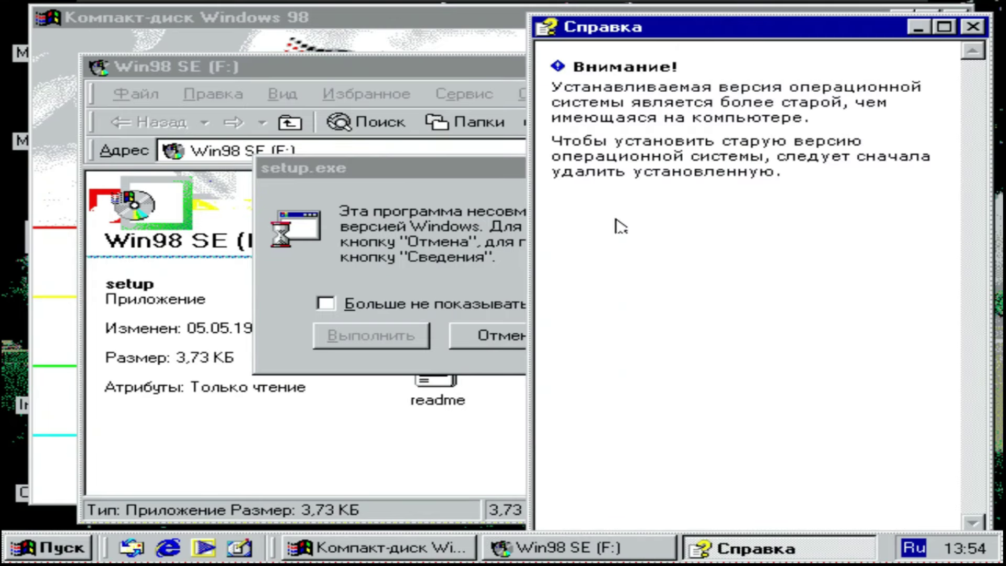
click(972, 27)
click(537, 335)
- In the CD's win98 folder, try the setup file, cancel it, and start the Windows 98 installation through setupcor
double_click(589, 257)
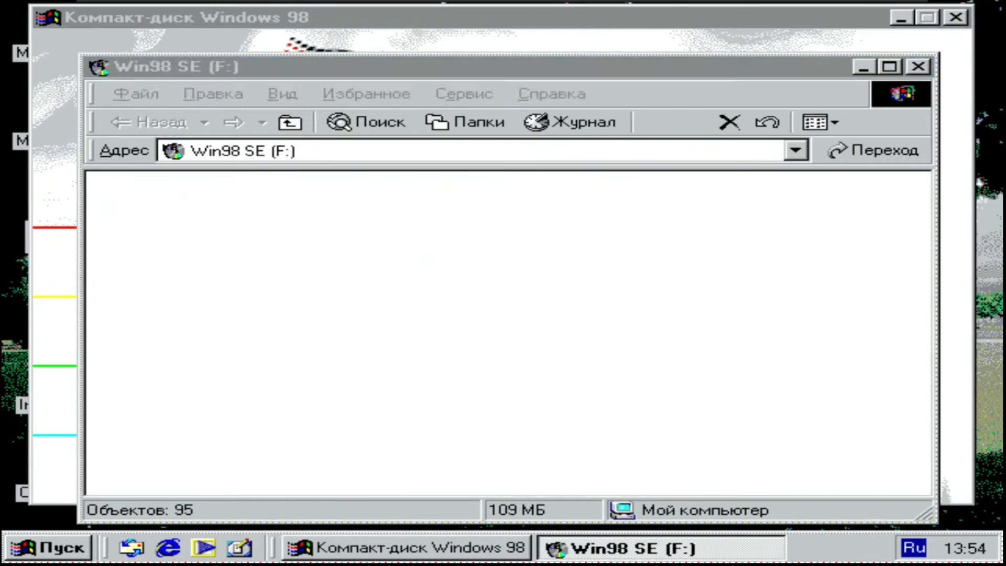
scroll(639, 299, down, 3)
double_click(605, 256)
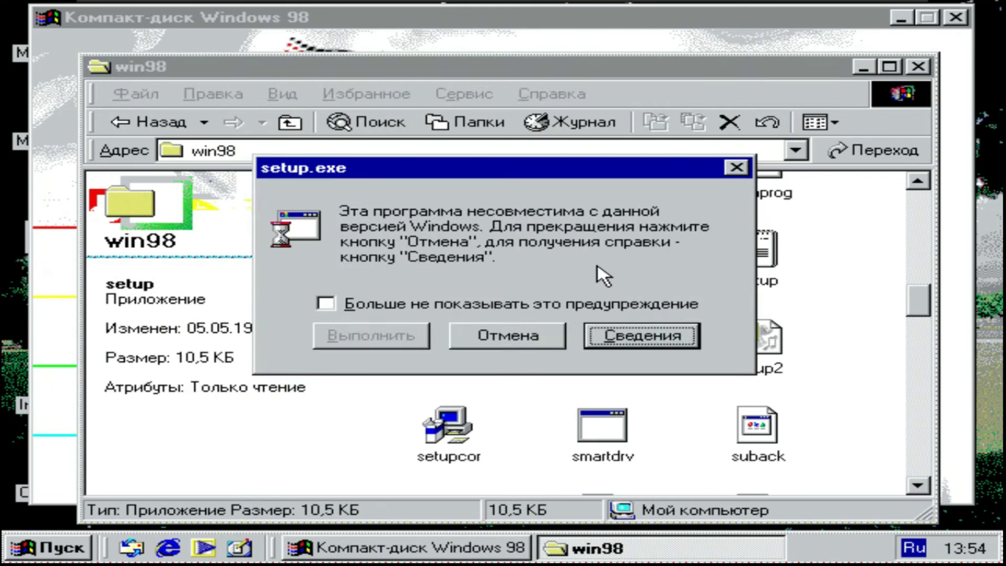
click(545, 338)
double_click(474, 417)
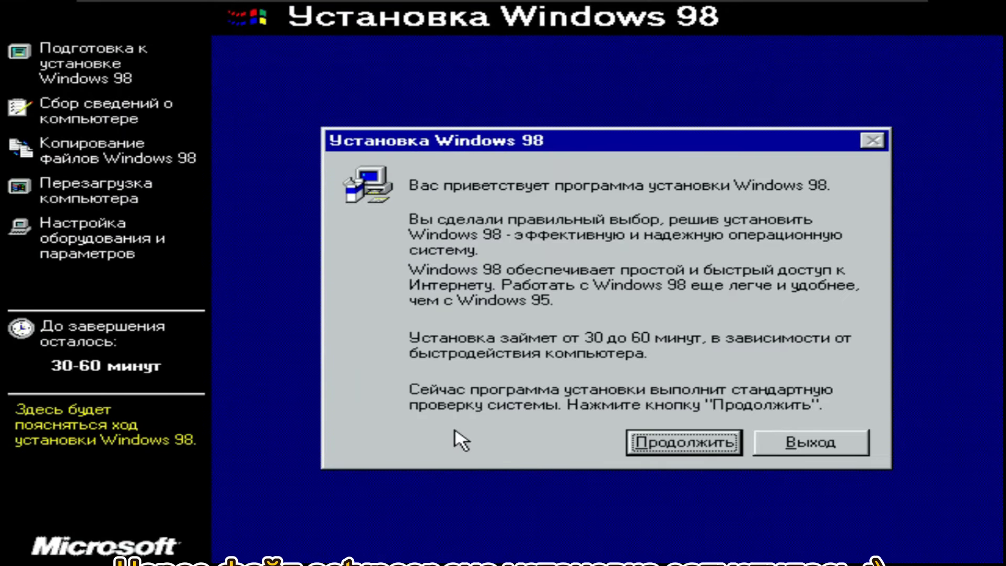
click(650, 441)
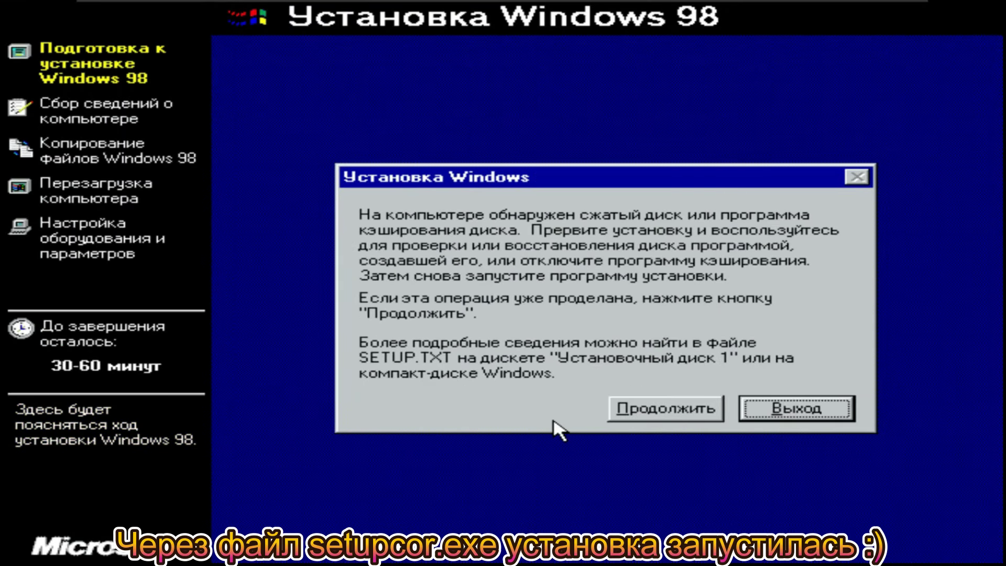
- Continue past the disk-caching warning, accept the Windows 98 licence agreement and continue through the folder preparation
key(Tab)
key(Return)
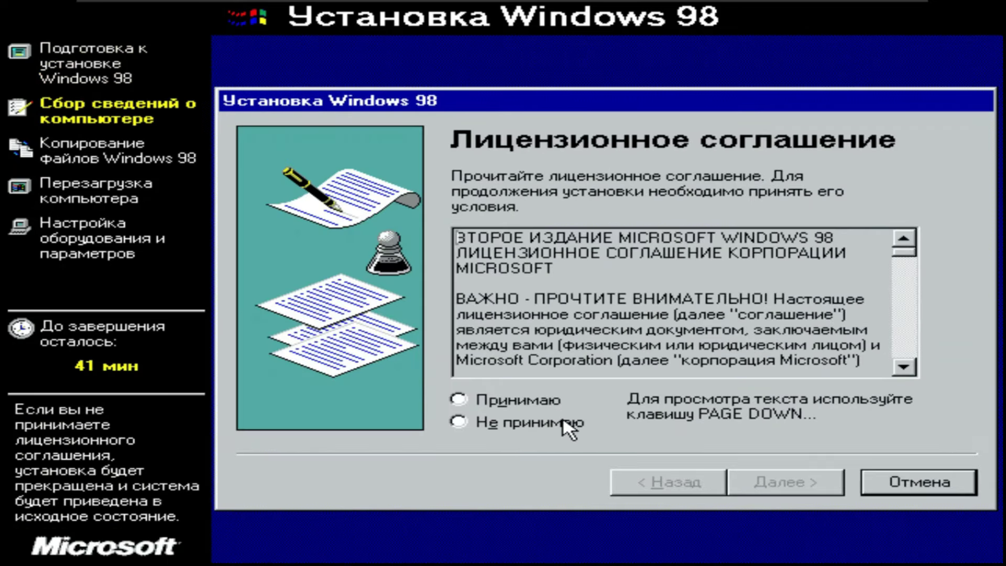
click(517, 400)
click(815, 474)
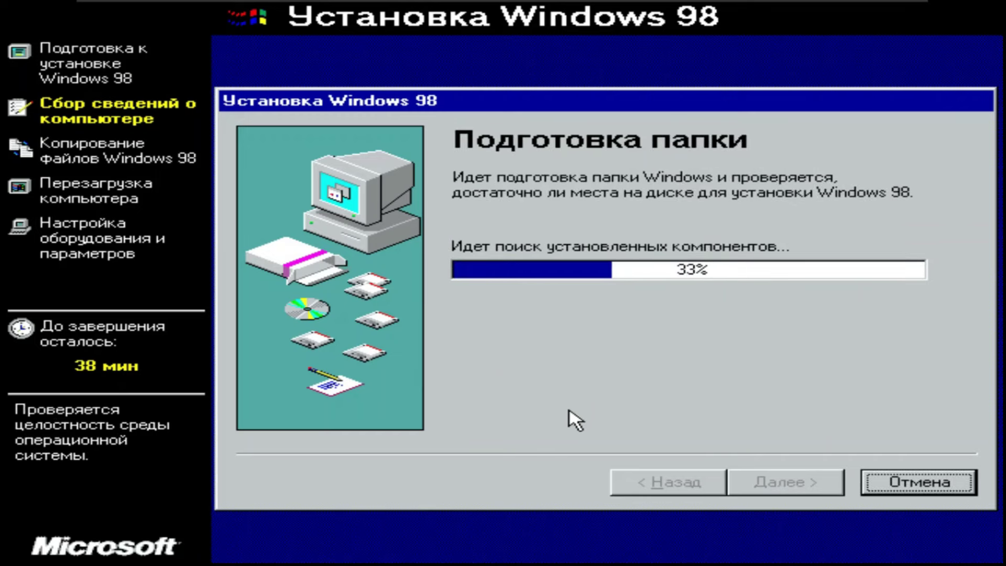
click(813, 486)
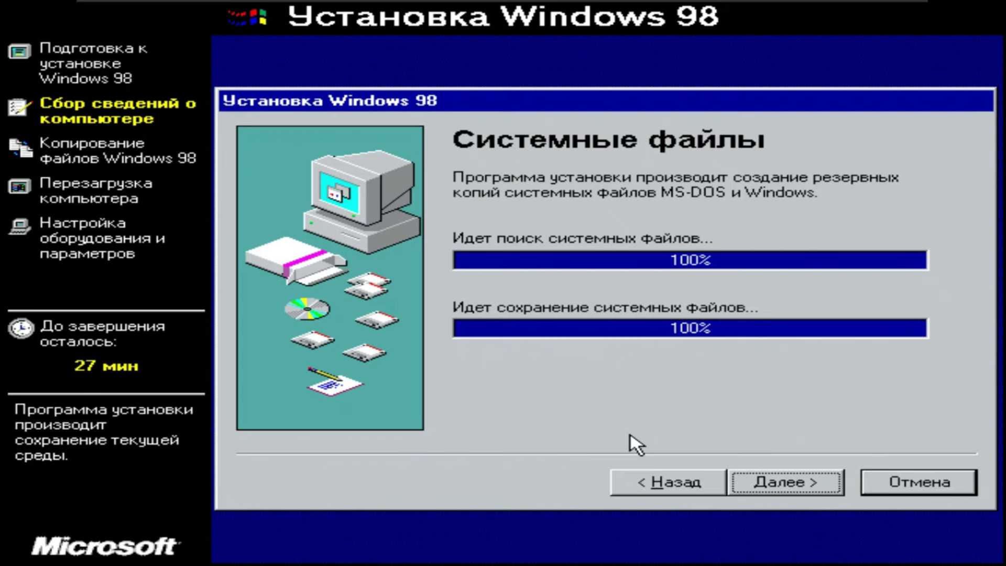
- Continue from the system files backup through file copying and restart the computer
click(820, 478)
click(643, 361)
click(509, 316)
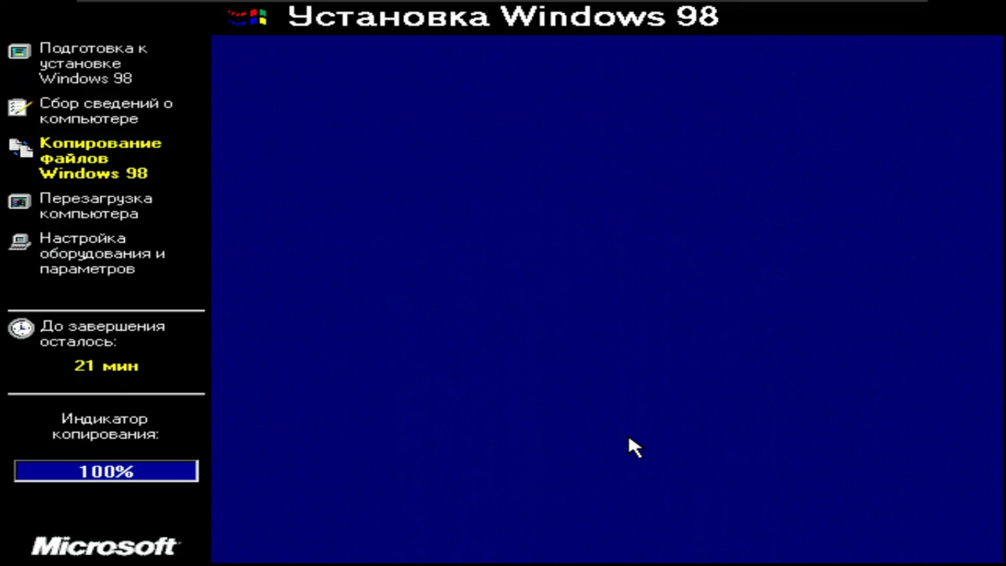
key(Return)
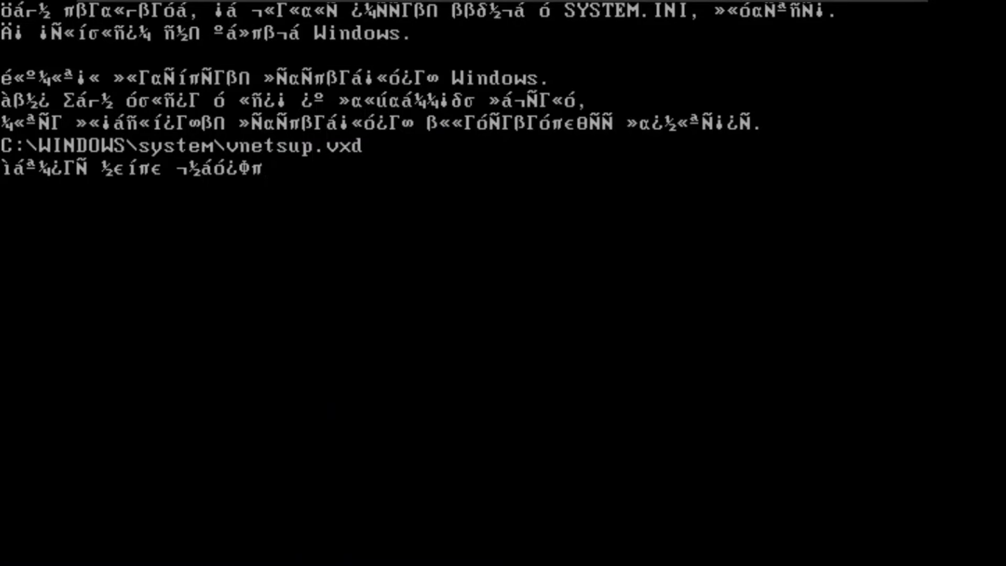
- Dismiss the startup errors and try to start Windows 98 again through the Startup Menu
key(Return)
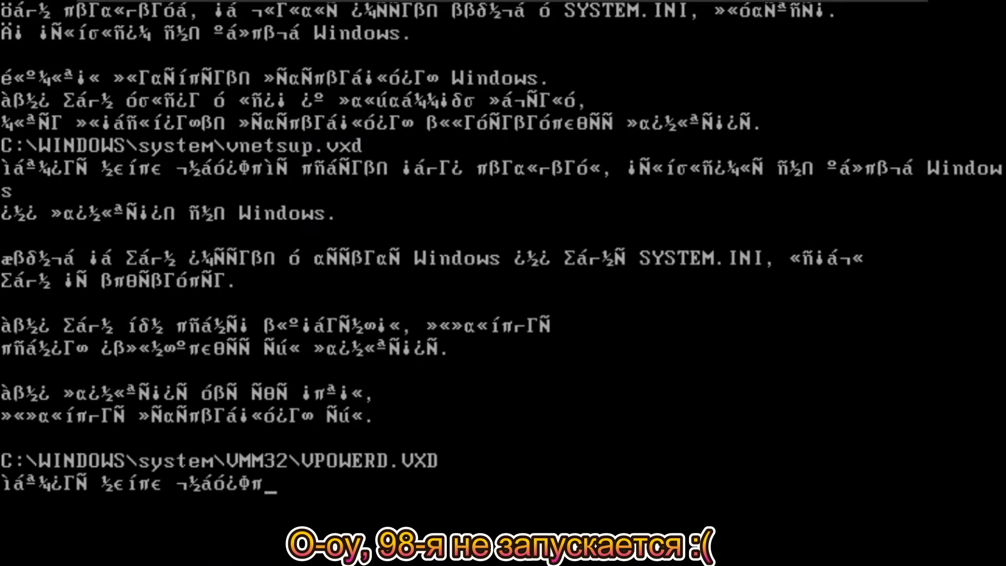
key(Return)
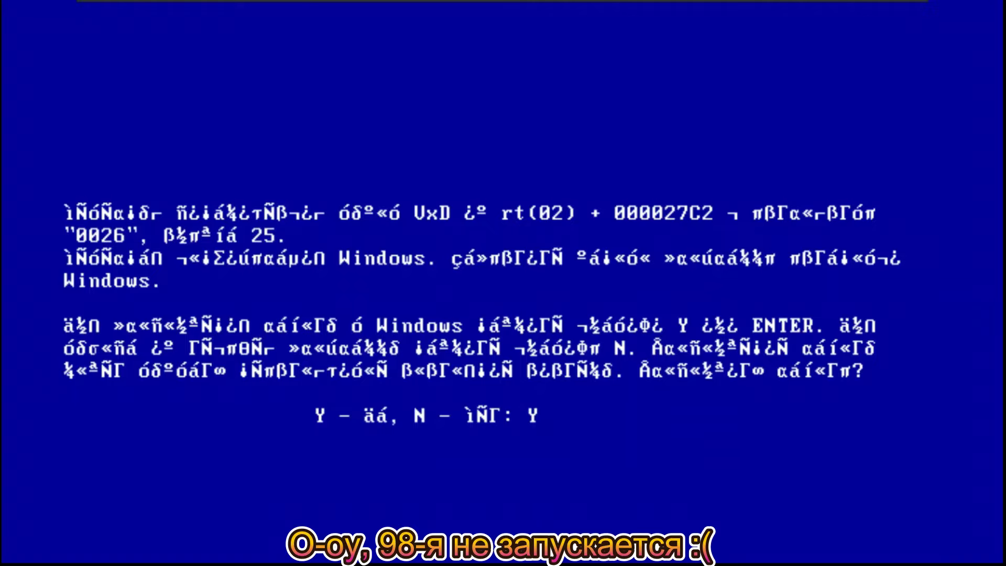
key(Return)
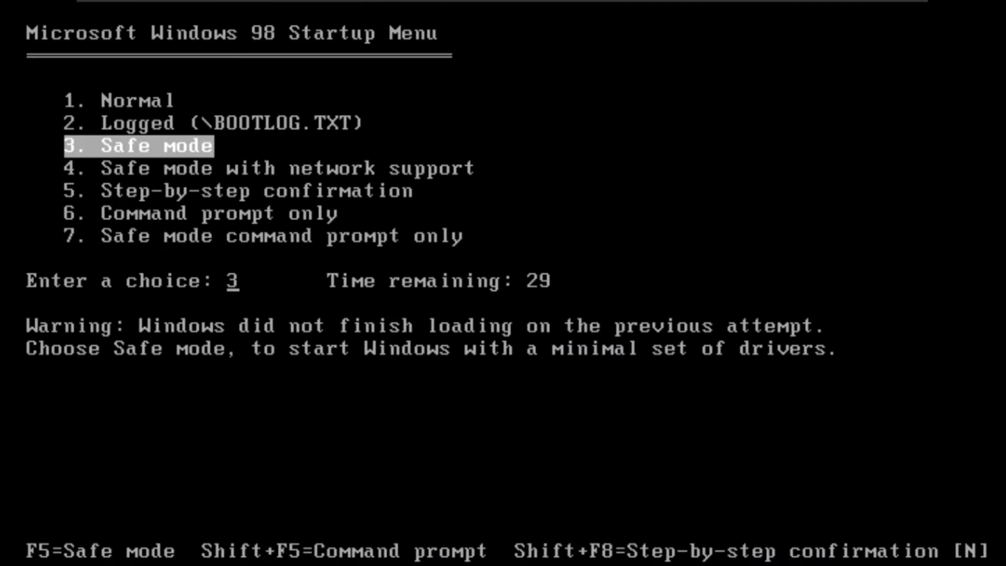
key(Return)
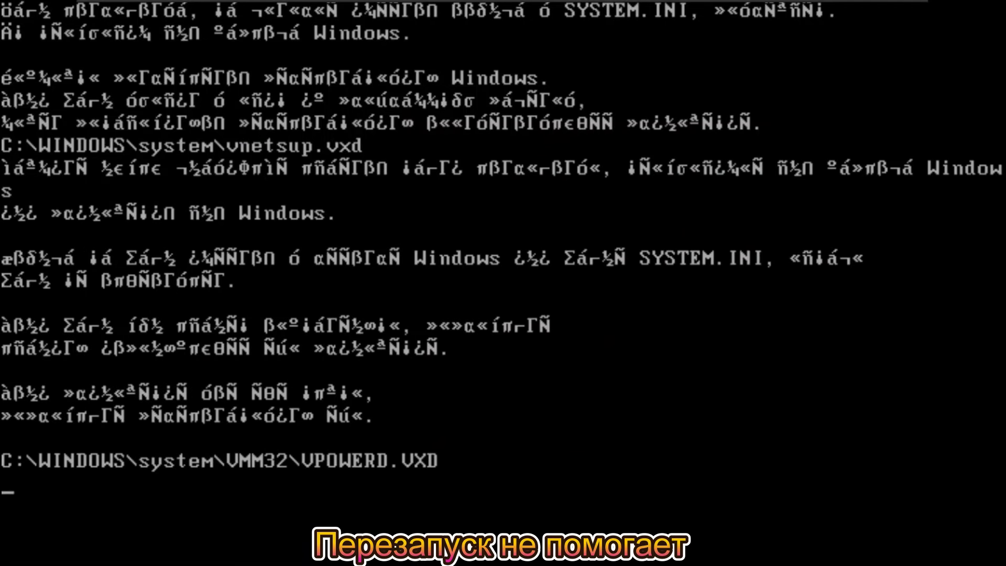
key(Return)
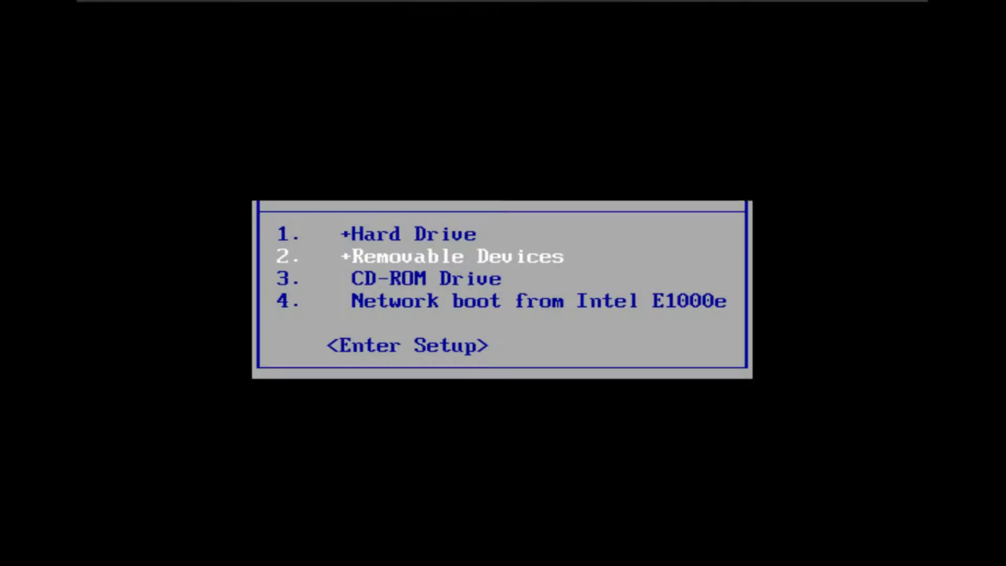
- Boot into MS-DOS from Removable Devices, switch to drive R: and launch the Windows 98 setup
key(Return)
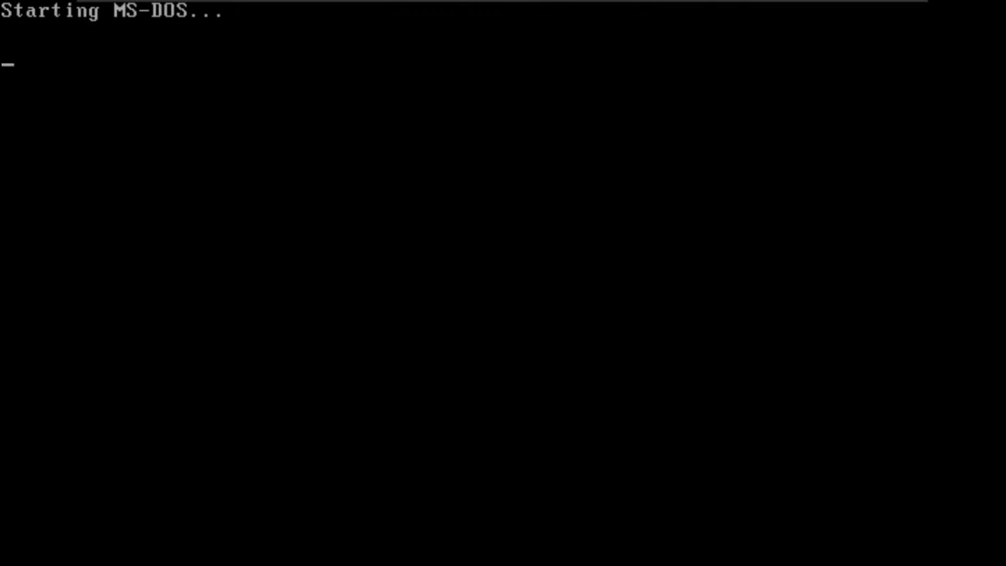
text(R:)
key(Return)
text(se)
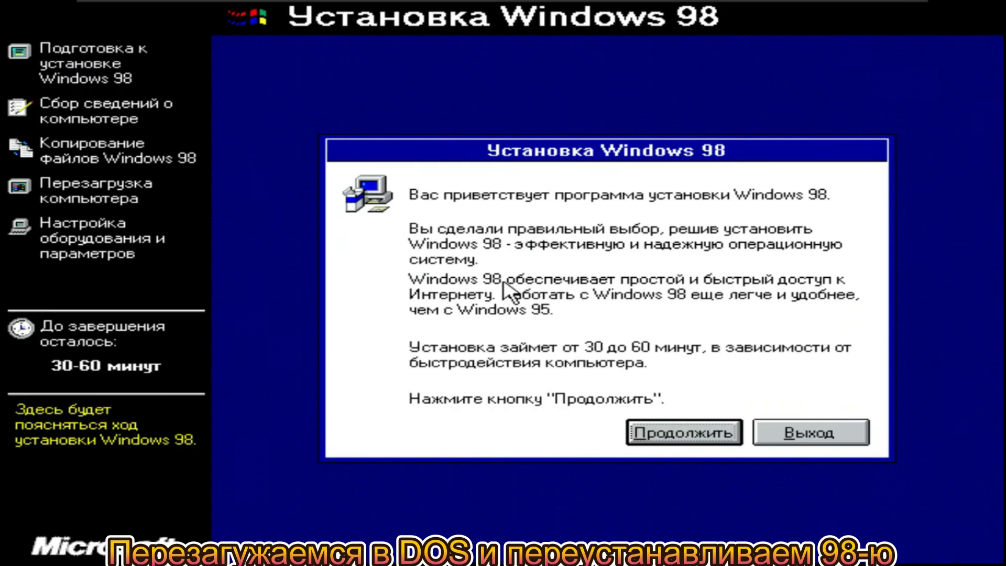
- Accept the licence agreement, keep C:\WINDOWS as the installation folder and Россия as the location, and continue the installation
click(631, 432)
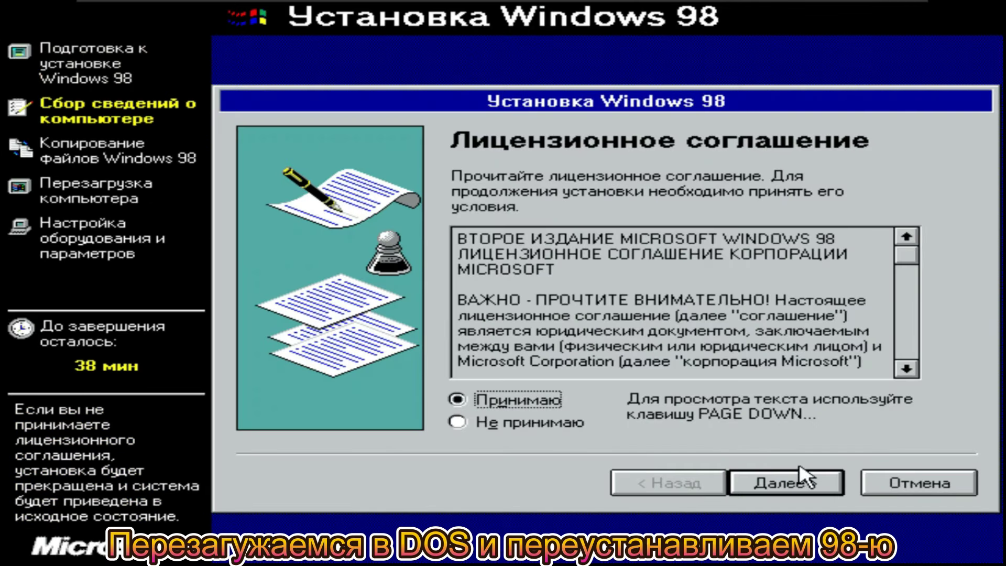
click(804, 481)
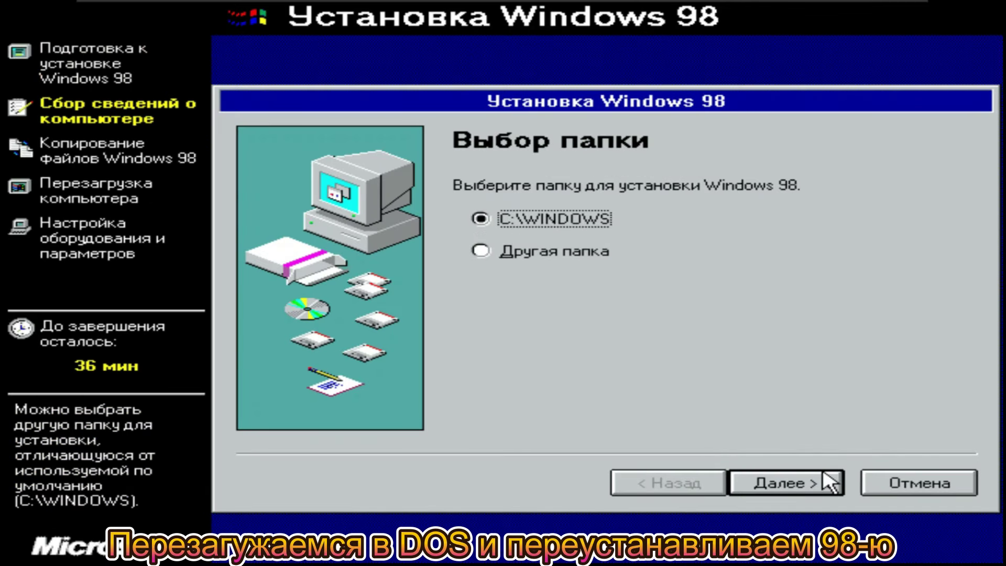
click(829, 481)
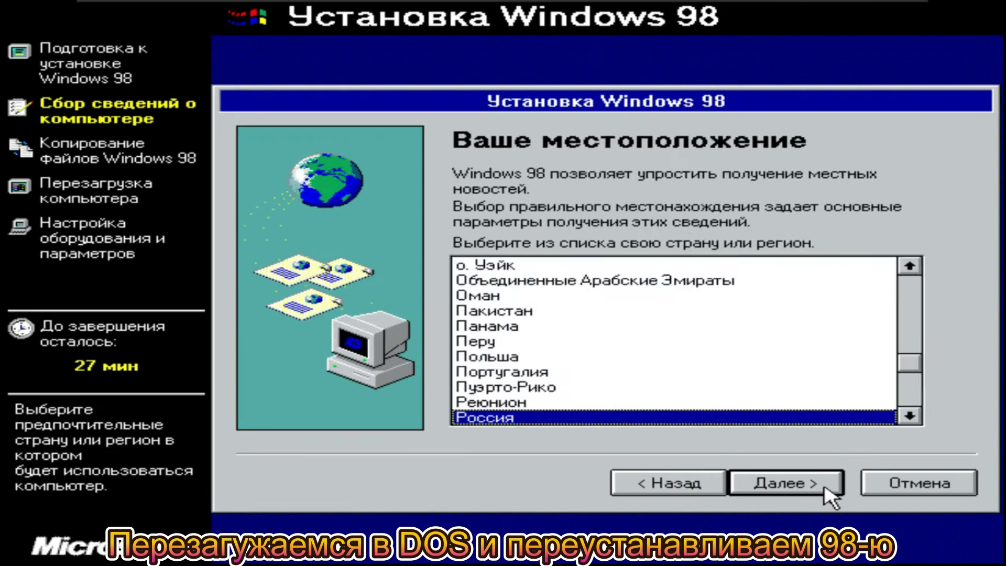
click(810, 482)
click(802, 483)
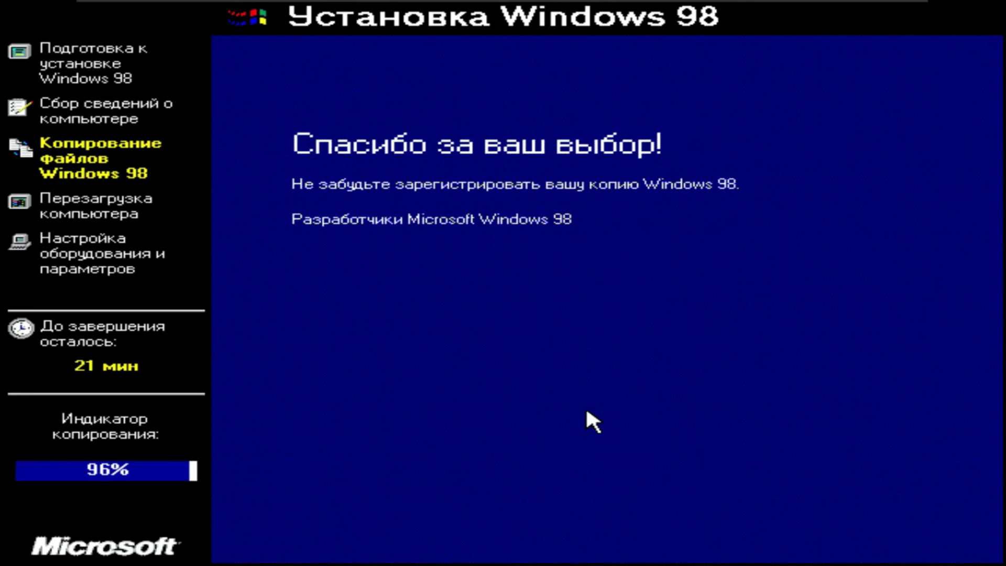
- Restart after file copying, dismiss the msmouse.vxd error and complete the hardware and component configuration
key(Return)
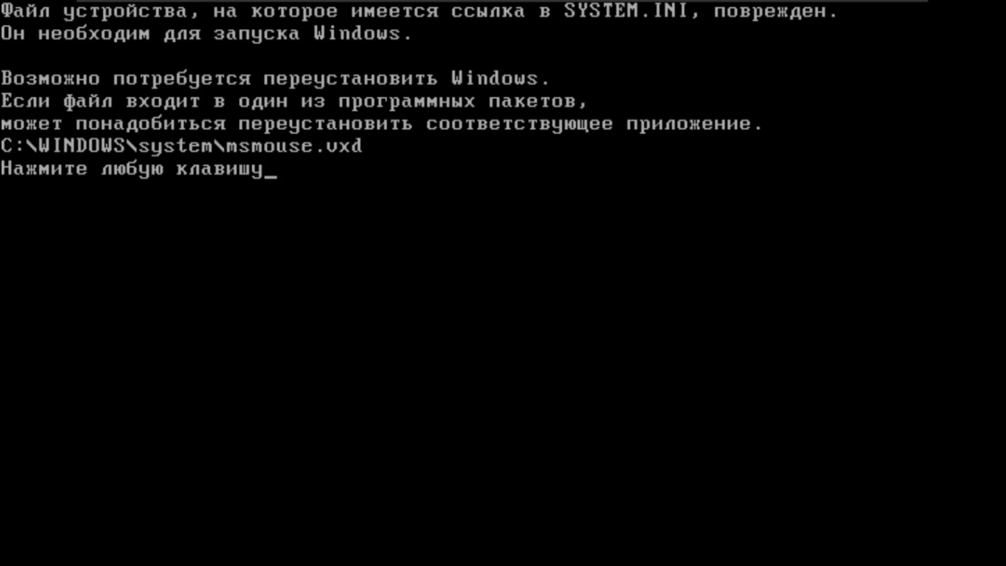
key(Return)
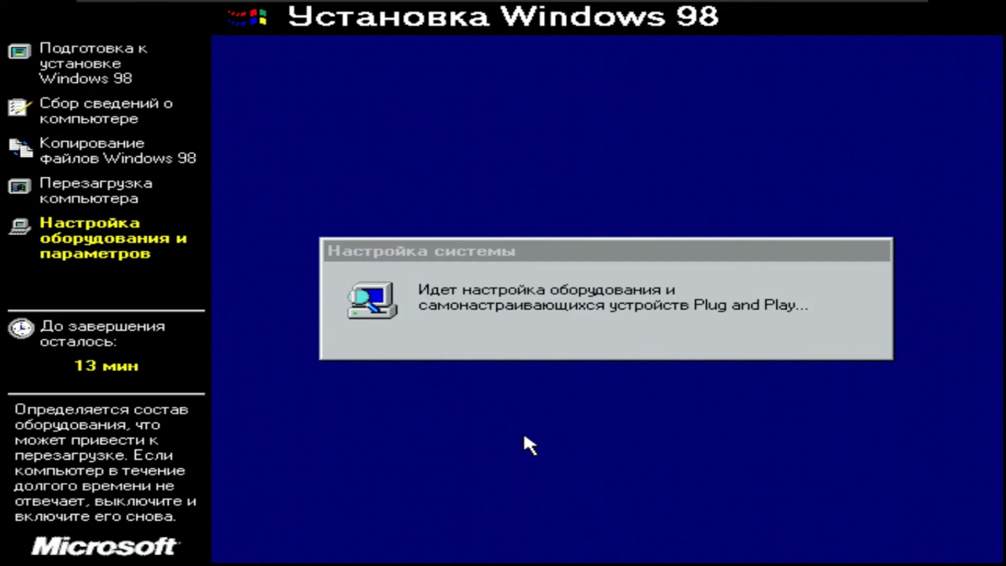
click(506, 348)
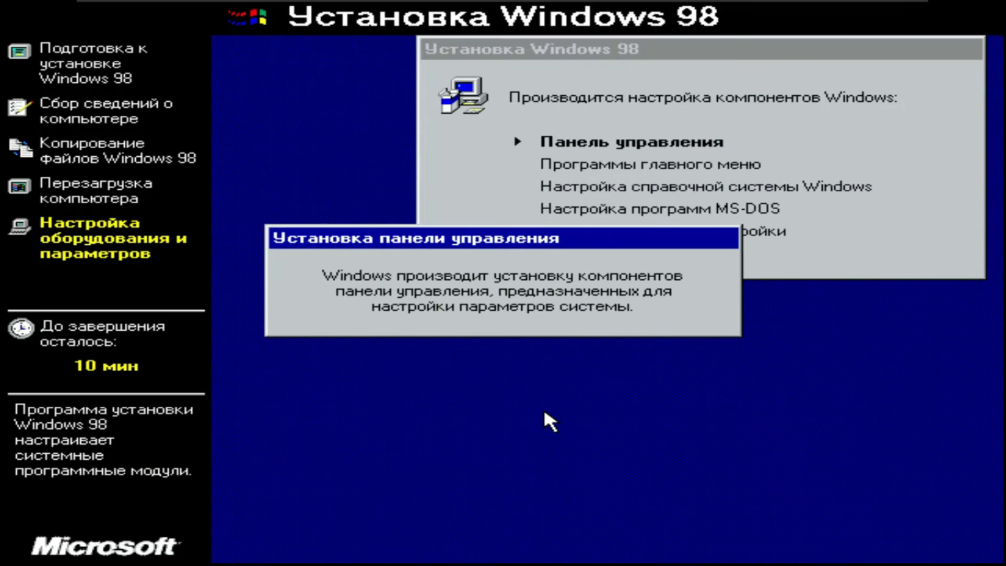
key(Return)
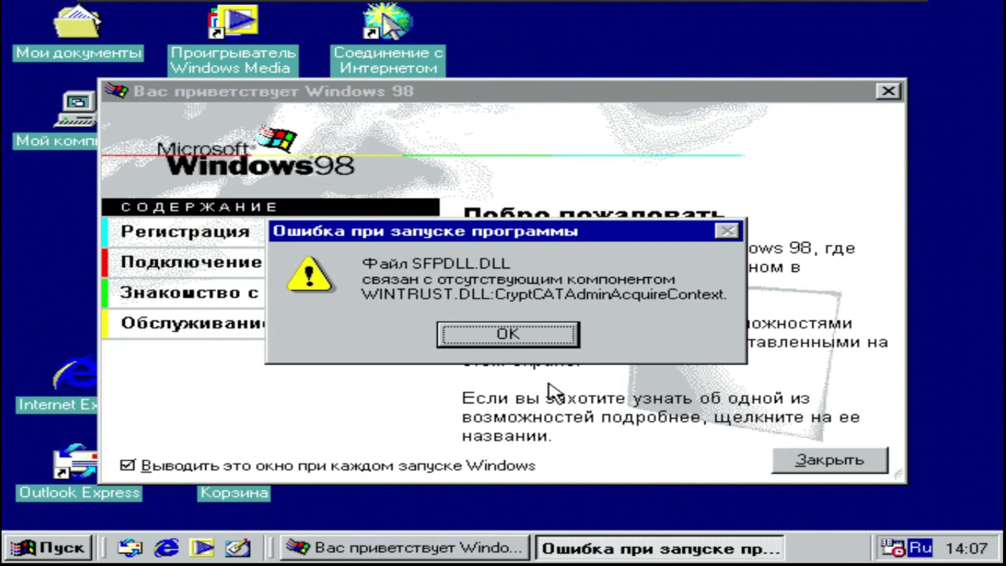
- Dismiss the SFPDLL.DLL error, close the Windows 98 welcome window and check the general system properties
click(511, 340)
click(830, 460)
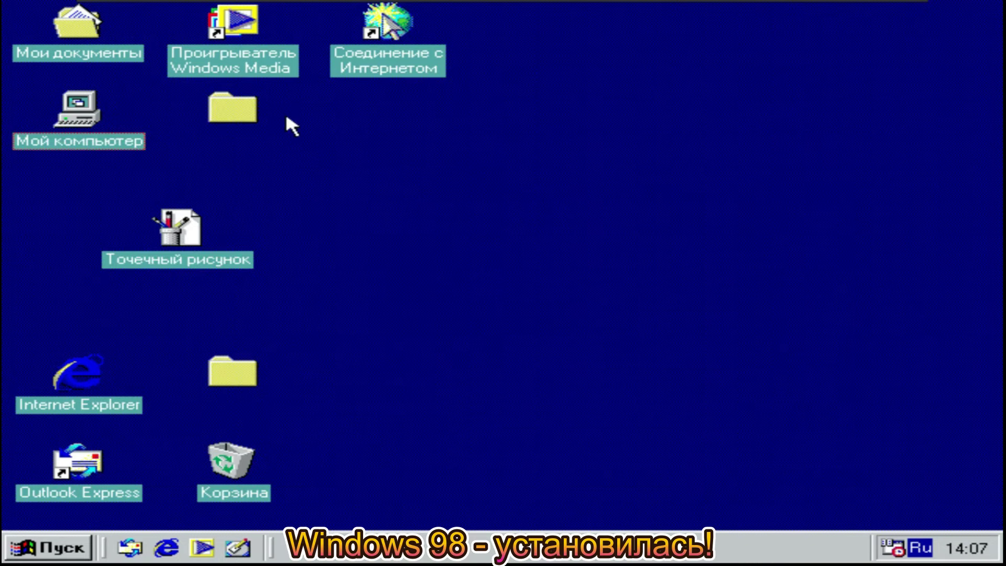
right_click(55, 113)
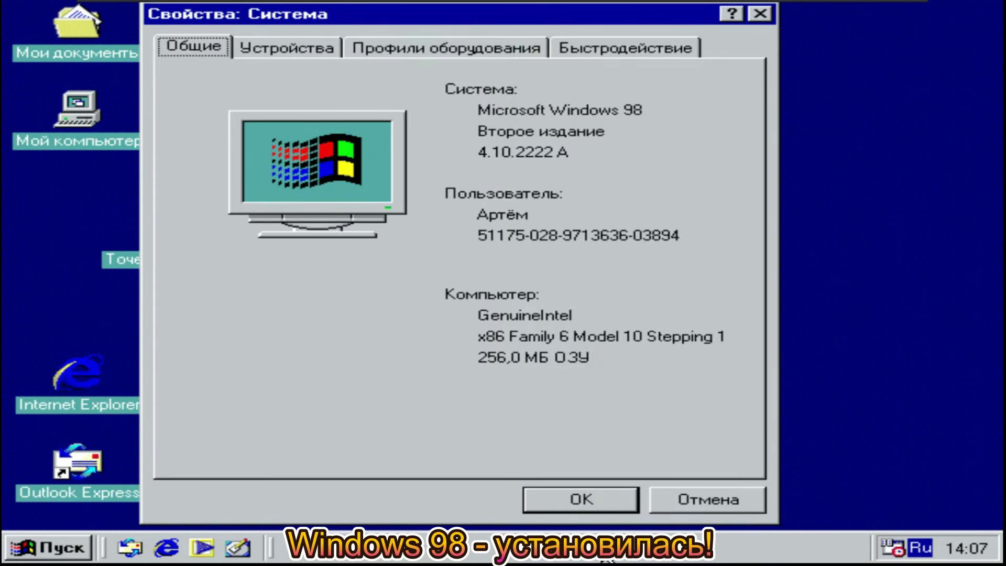
click(579, 497)
- Launch Paint, scribble several freehand pencil lines across the canvas and close it without saving
click(47, 548)
mouse_move(288, 202)
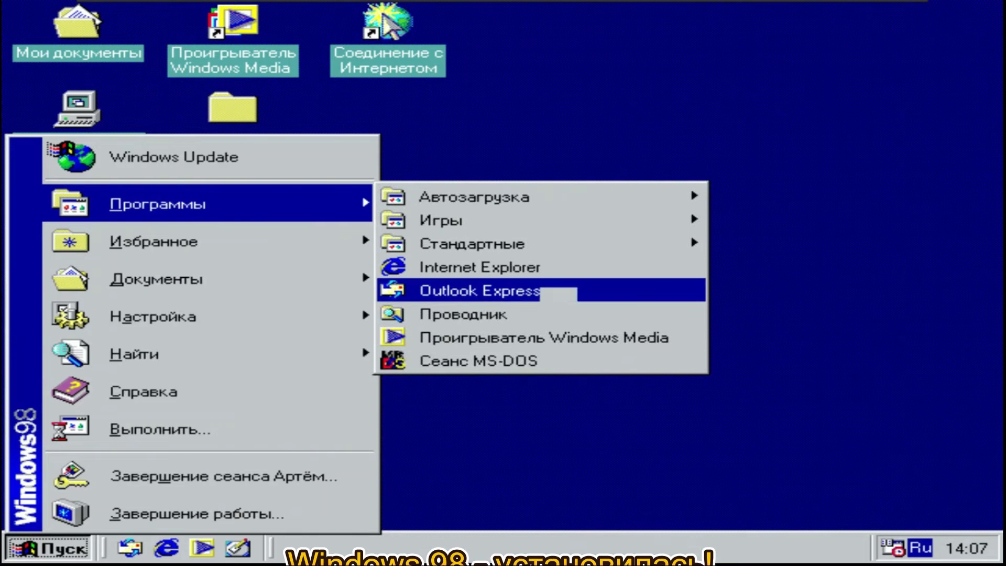
mouse_move(609, 253)
click(136, 360)
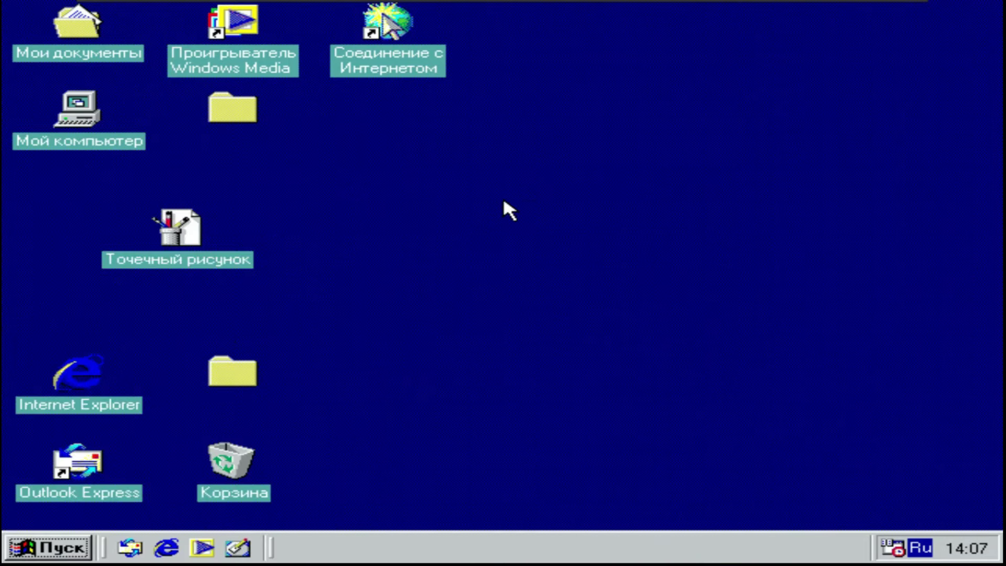
click(418, 42)
mouse_move(111, 76)
mouse_down()
mouse_move(130, 158)
mouse_move(218, 175)
mouse_move(389, 55)
mouse_up()
drag(433, 84, 339, 245)
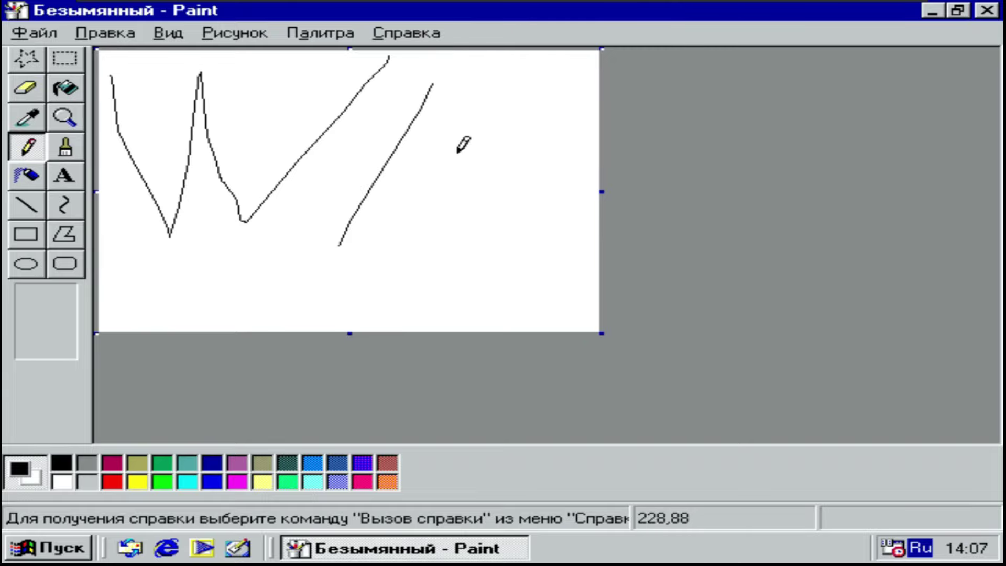
mouse_move(423, 255)
mouse_down()
mouse_move(566, 155)
mouse_move(599, 62)
mouse_up()
click(987, 10)
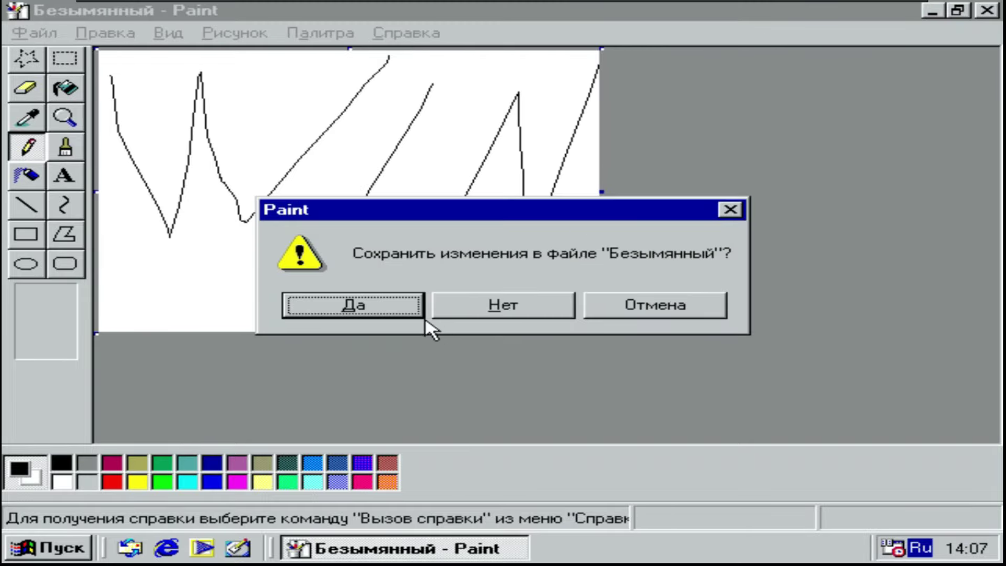
click(471, 306)
- Open Текстовый документ on drive C:, add the line "Windows 98 - ok!" below the Windows ME entry and save it
key(Return)
double_click(375, 272)
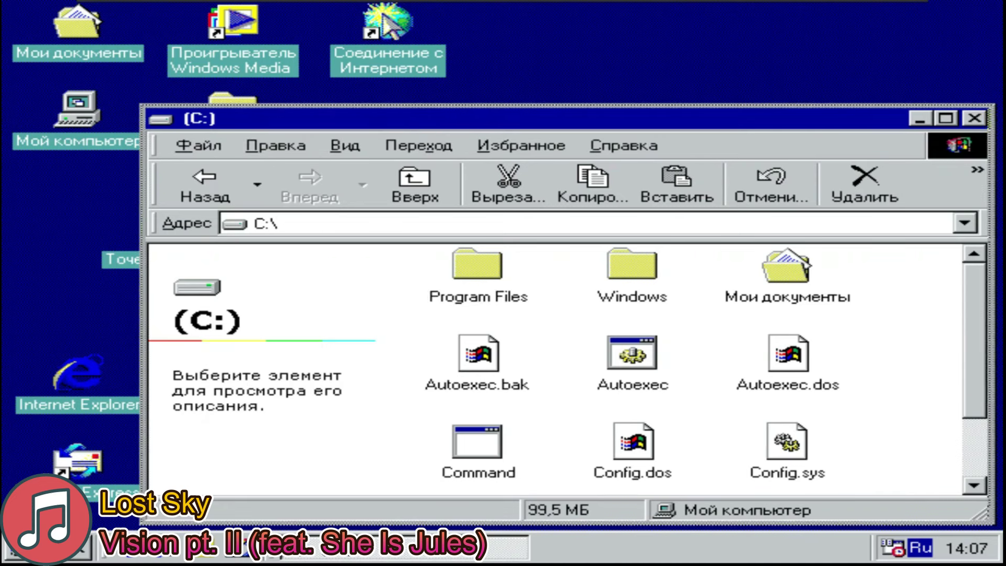
scroll(576, 367, down, 2)
double_click(631, 440)
click(467, 239)
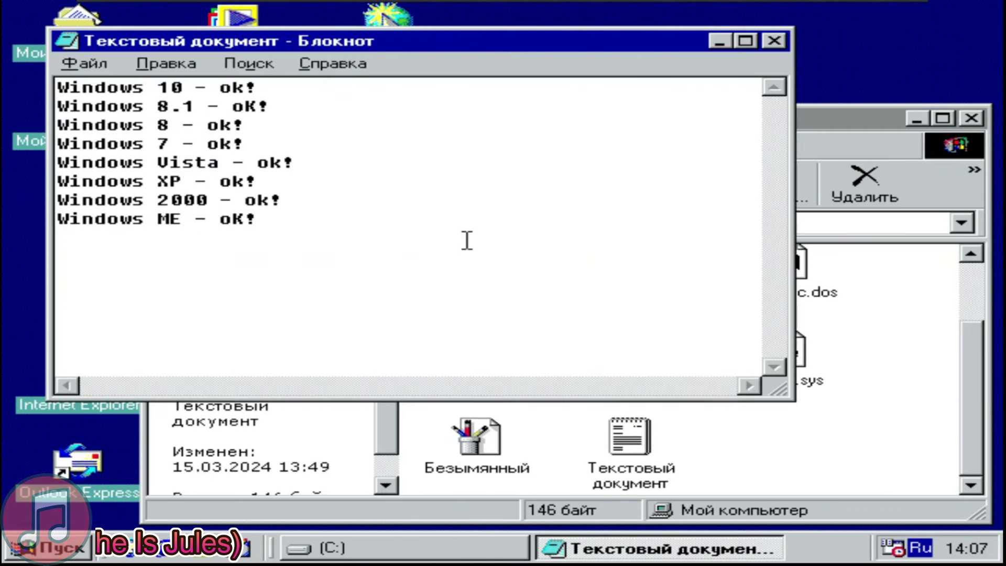
key(Return)
key(alt+shift)
text(Windows 98 - ok!)
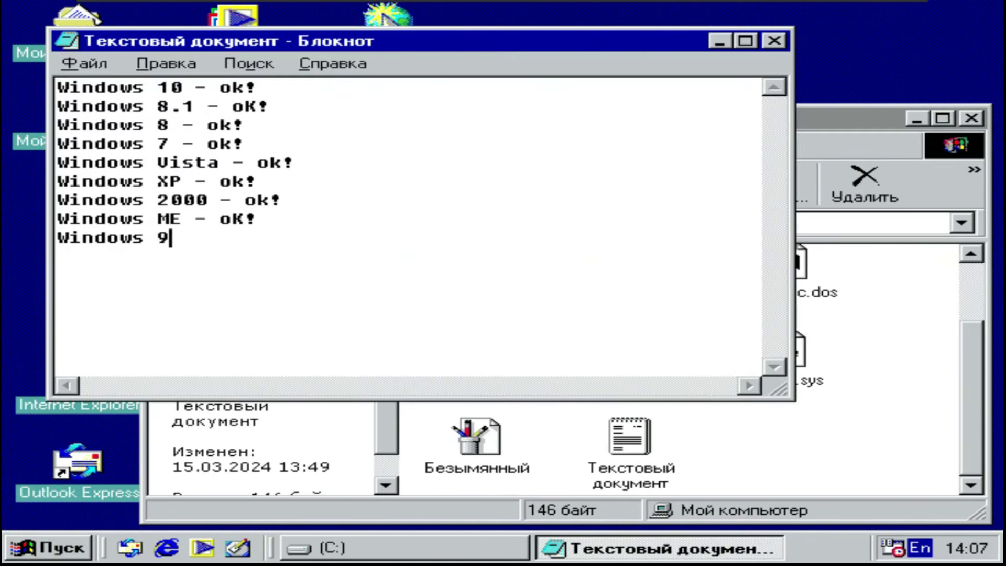
click(774, 41)
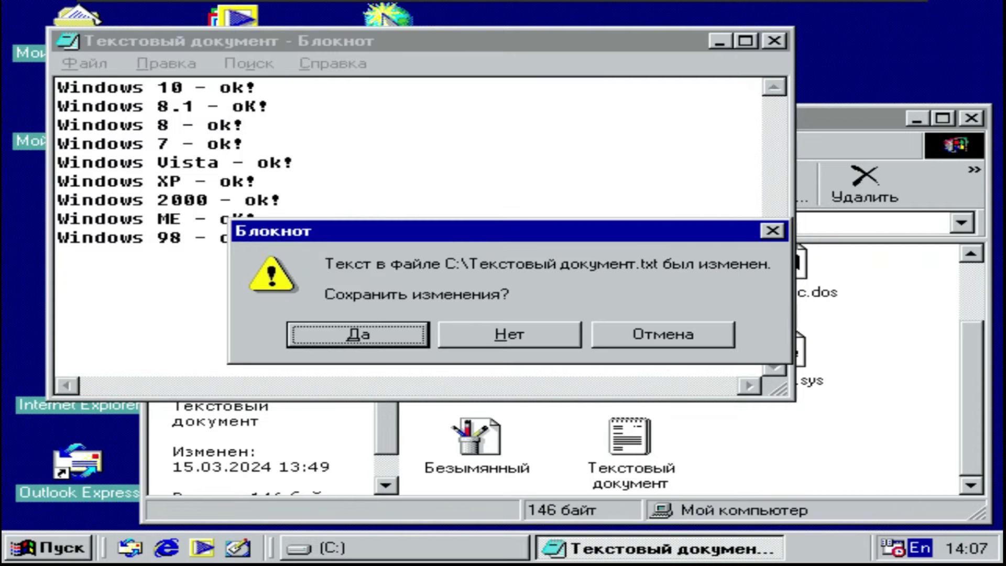
click(369, 340)
- Browse drive C: and Мои документы, try to open drive D:, return to drive C: and close the window
click(522, 299)
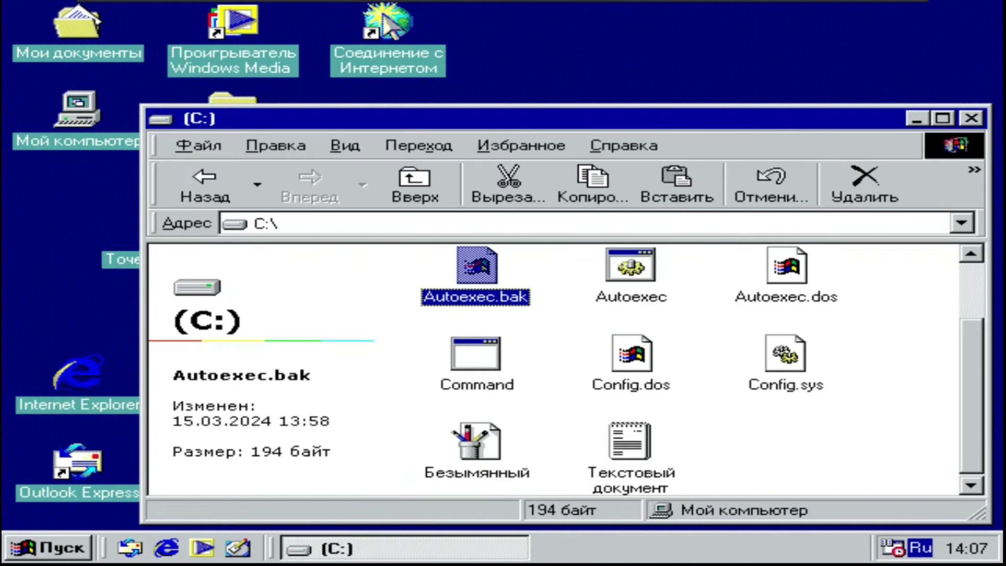
click(869, 340)
scroll(971, 387, up, 2)
double_click(799, 301)
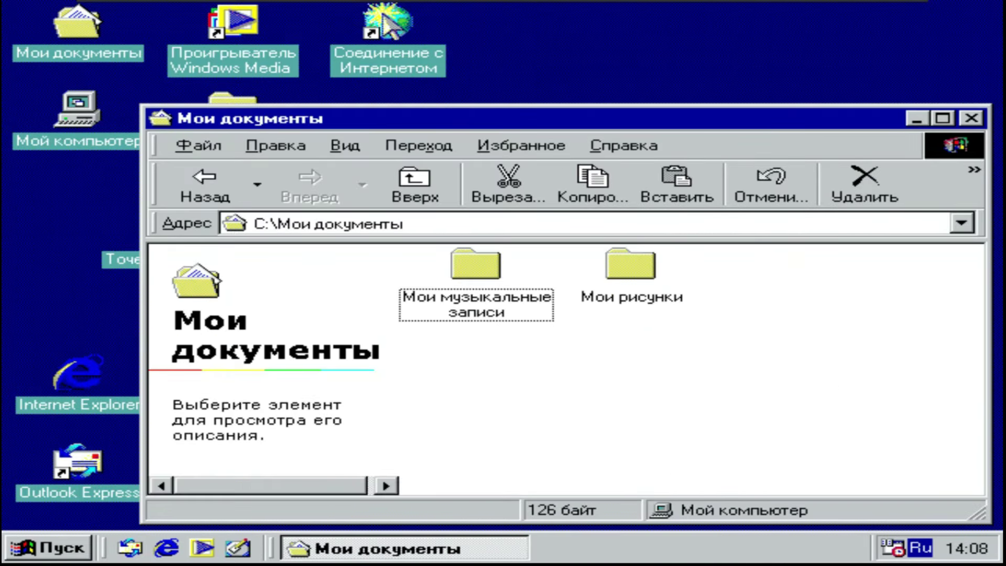
click(396, 197)
click(416, 188)
double_click(535, 273)
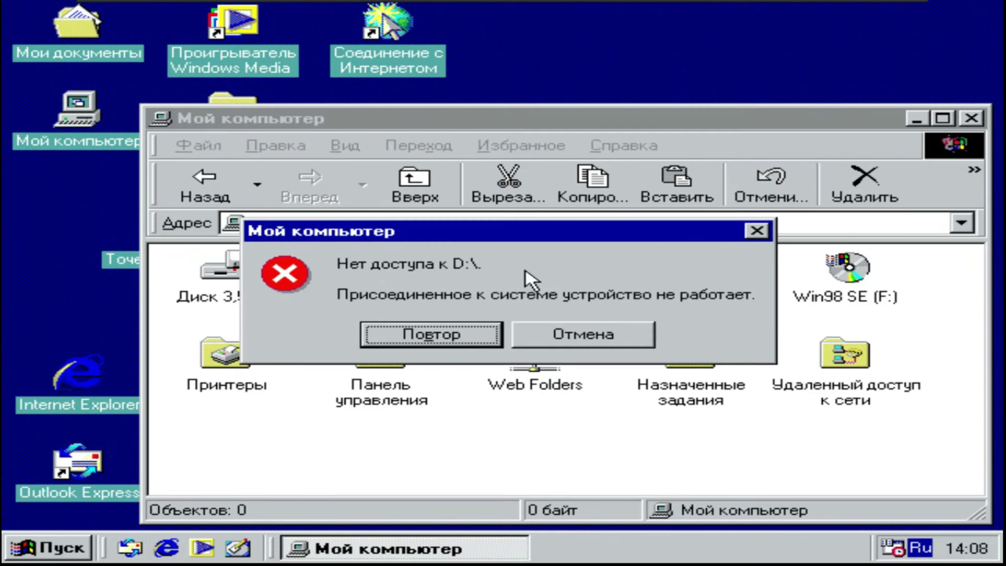
click(539, 340)
double_click(379, 273)
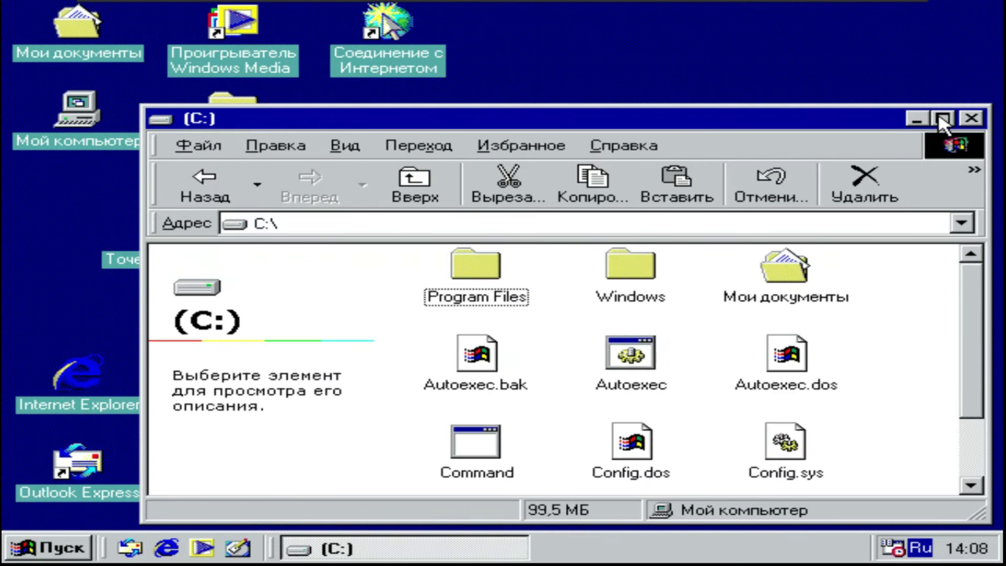
click(971, 118)
- Set the desktop wallpaper to Windows Millennium in the display properties
right_click(626, 128)
click(744, 332)
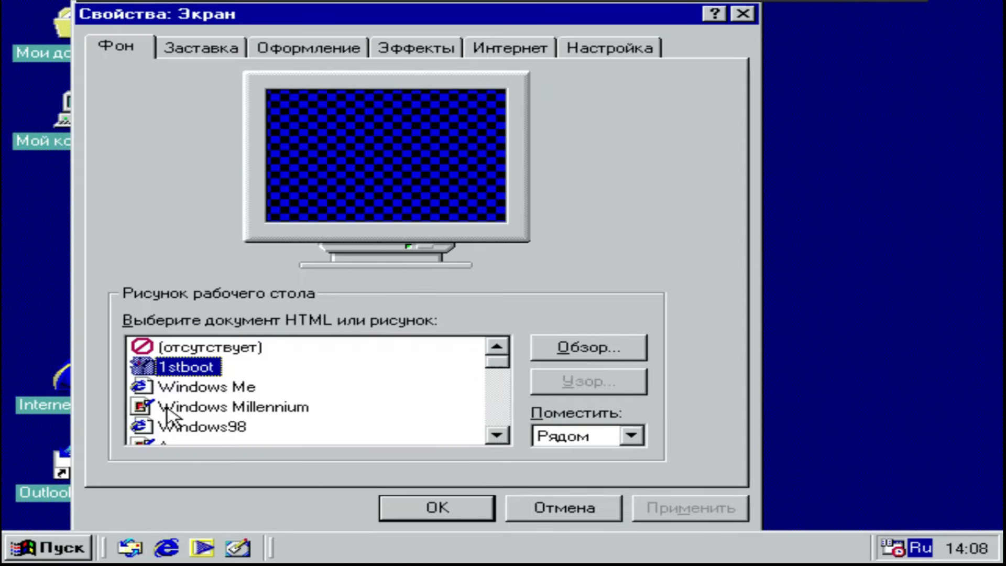
click(197, 417)
click(213, 430)
click(207, 416)
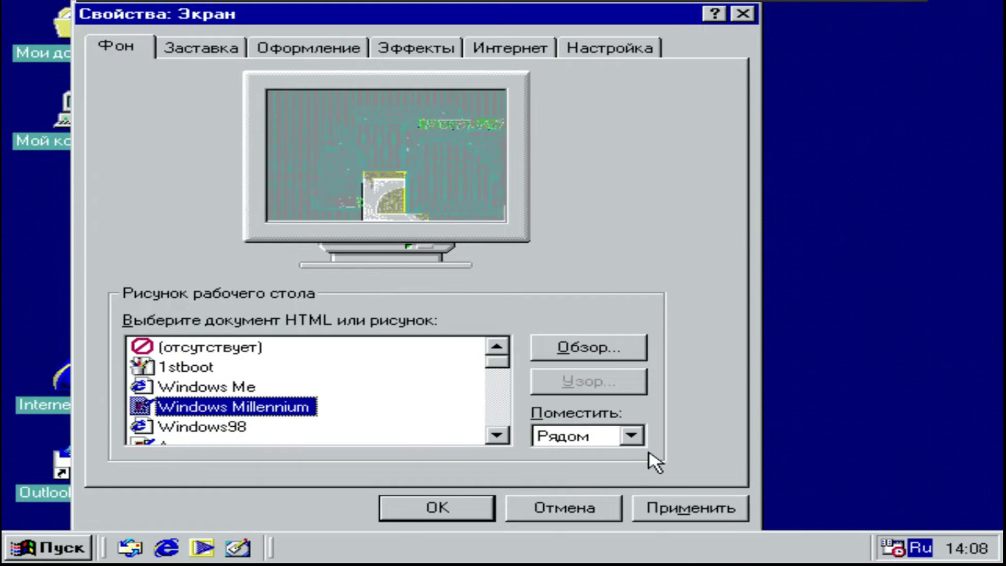
click(456, 506)
click(434, 331)
- Set the desktop wallpaper's placement to Растянуть in the display properties
right_click(473, 139)
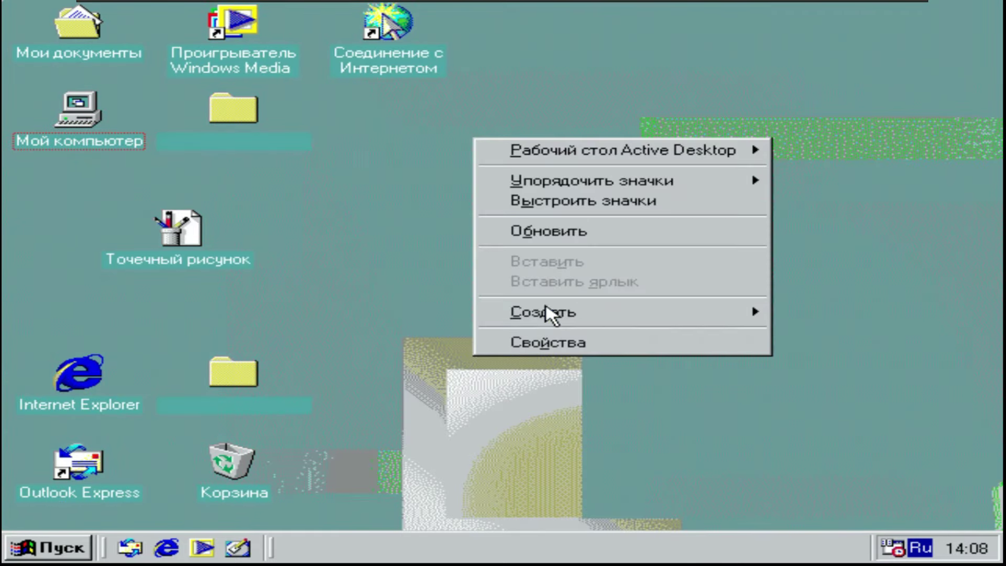
click(555, 342)
click(661, 438)
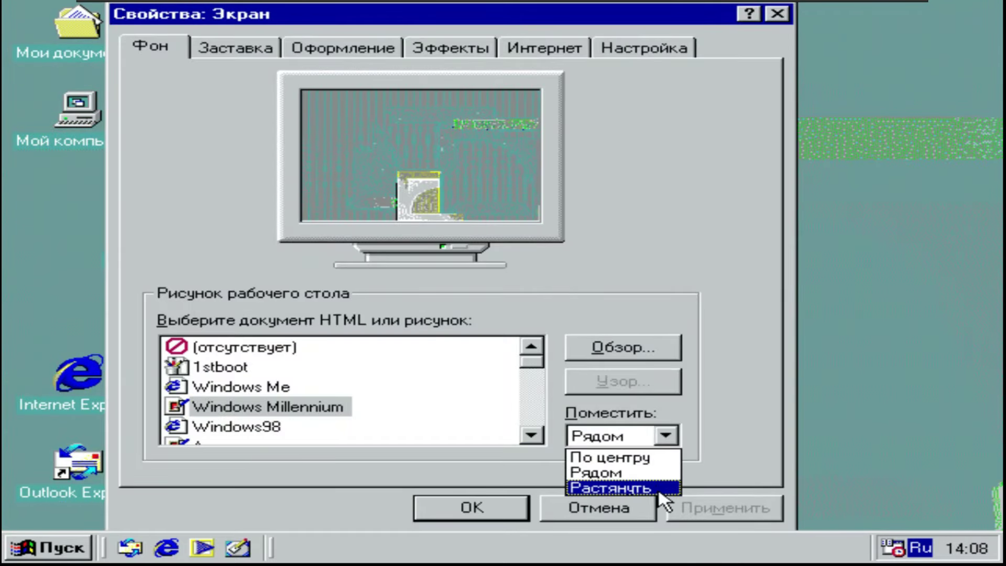
click(661, 489)
click(471, 507)
- Delete the unnamed folder below the Проигрыватель Windows Media shortcut and line up the desktop icons
click(233, 107)
right_click(238, 109)
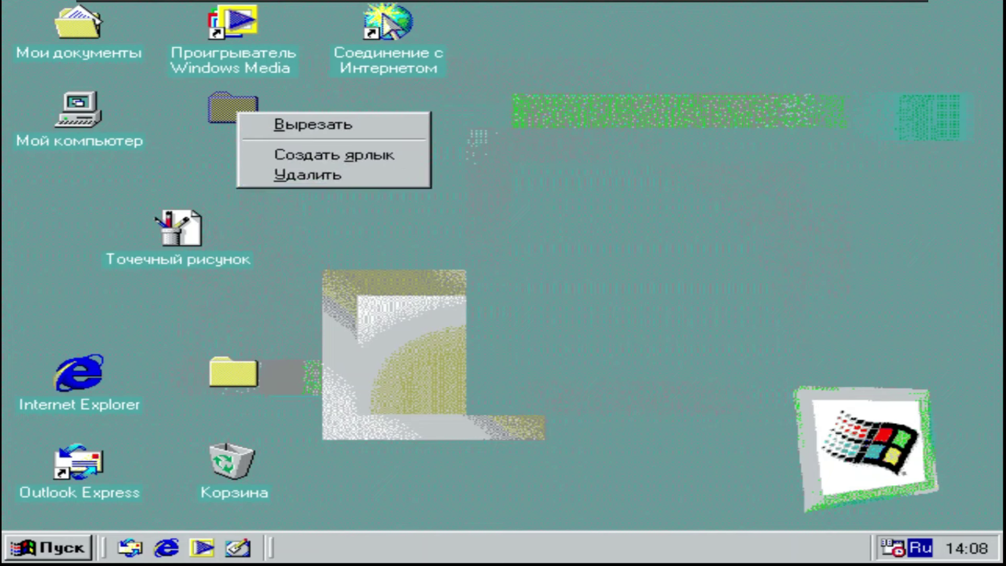
click(307, 174)
click(370, 341)
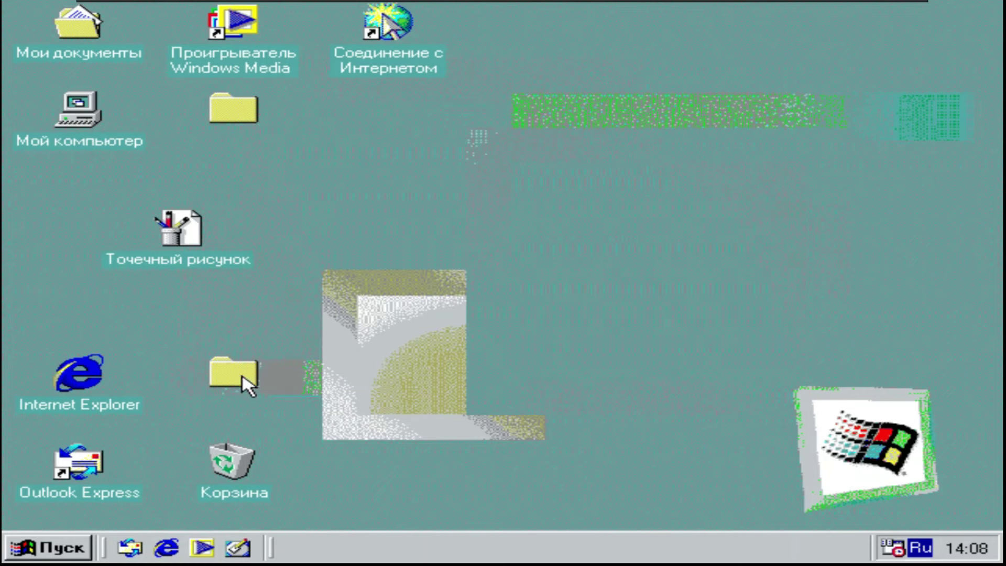
right_click(333, 329)
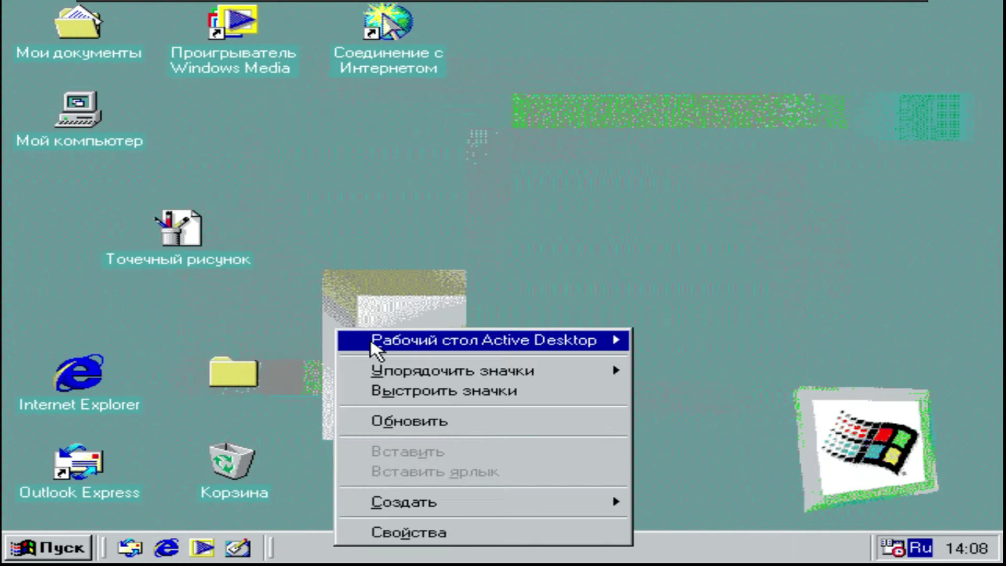
click(416, 397)
- Launch Internet Explorer, check its version information, maximize the browser and close it
click(47, 547)
mouse_move(301, 231)
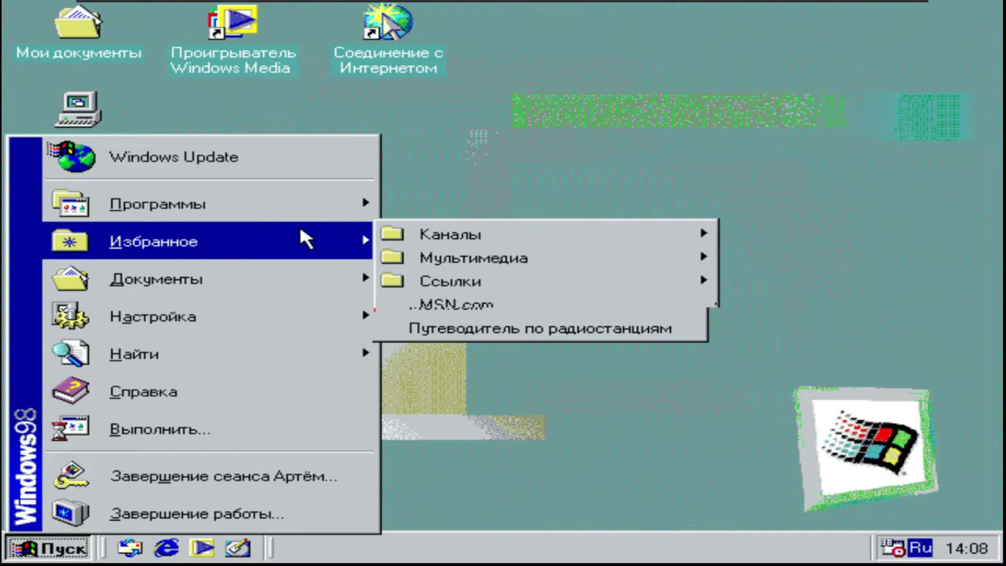
mouse_move(354, 198)
click(505, 265)
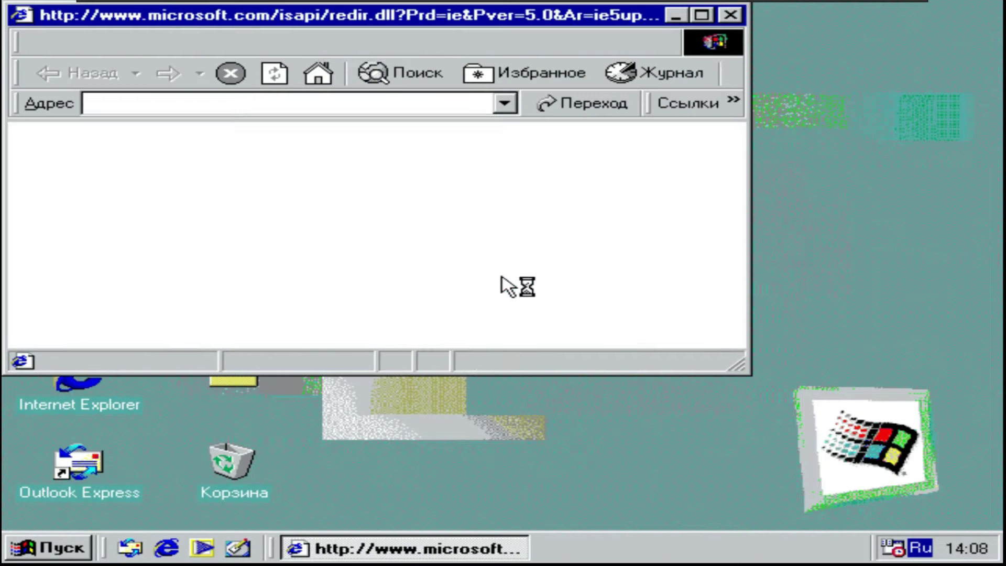
click(476, 41)
click(485, 194)
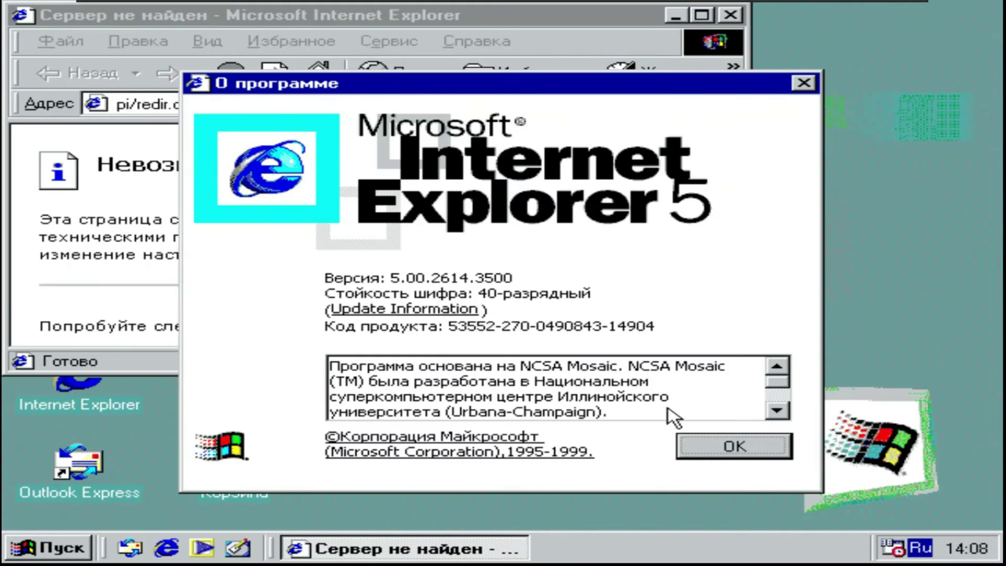
click(734, 445)
click(702, 15)
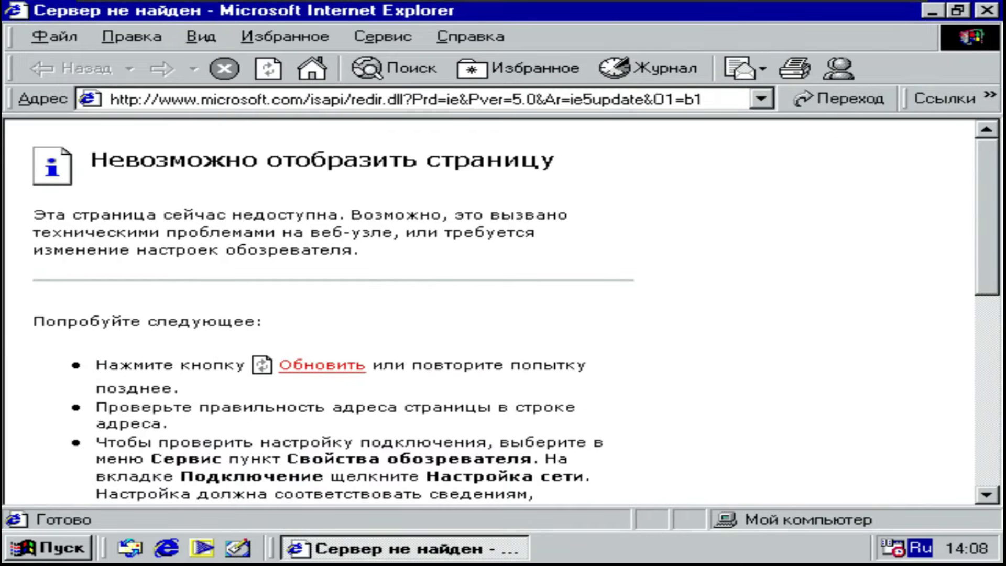
key(alt+F4)
- Open Мои рисунки in Мои документы, check the properties of the Барвинок picture and close the folder
double_click(49, 26)
double_click(267, 157)
right_click(360, 214)
click(398, 366)
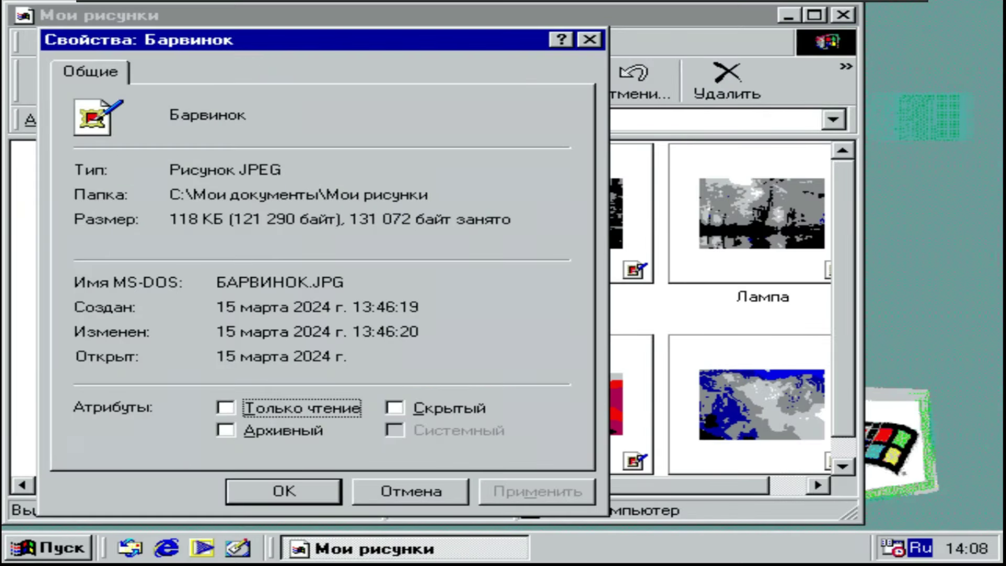
click(460, 498)
right_click(320, 232)
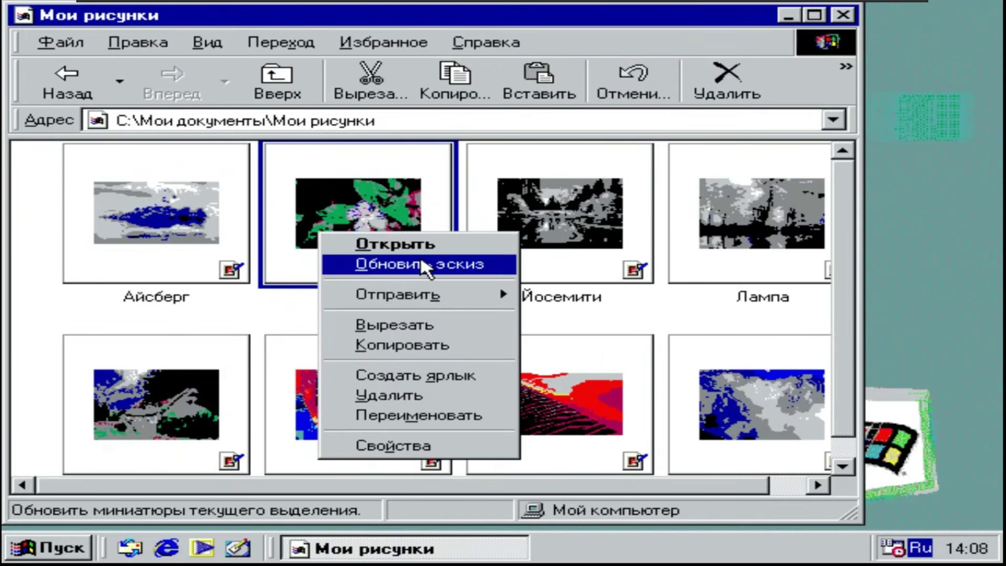
click(450, 445)
click(379, 499)
click(843, 14)
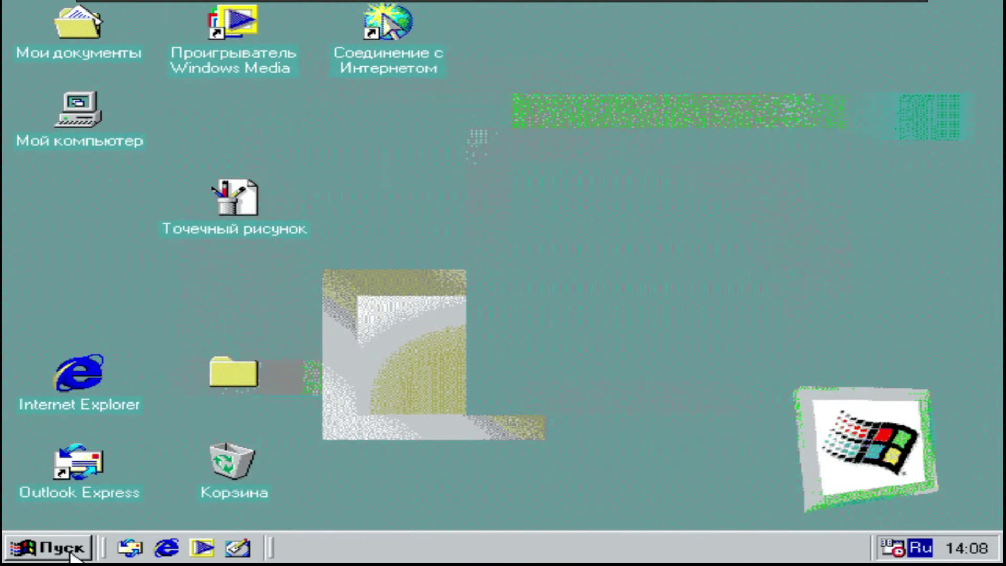
- Try to launch Проигрыватель Windows Media and dismiss its message
click(70, 552)
click(202, 547)
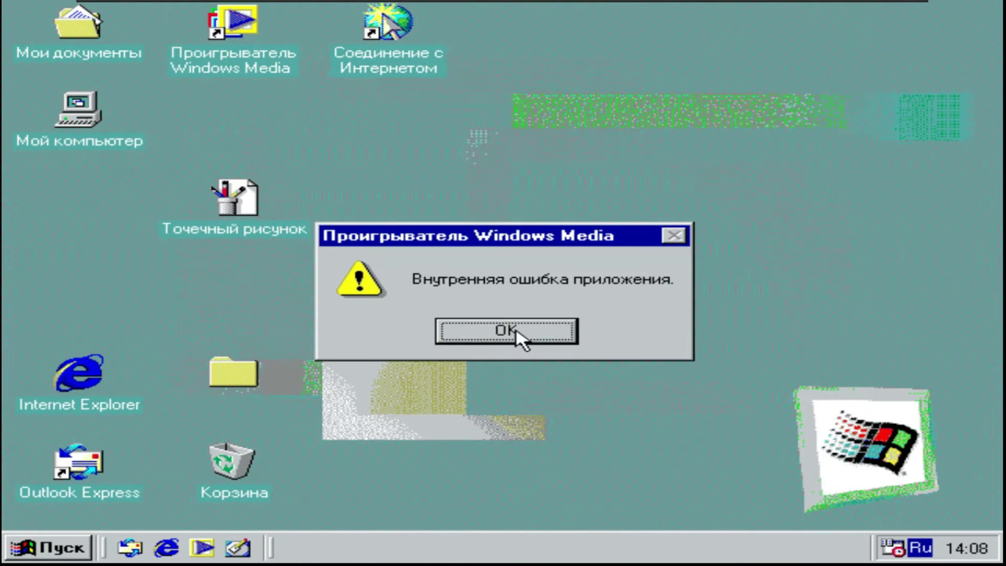
click(505, 331)
- Try to launch Outlook Express and dismiss its messages
click(73, 548)
mouse_move(82, 212)
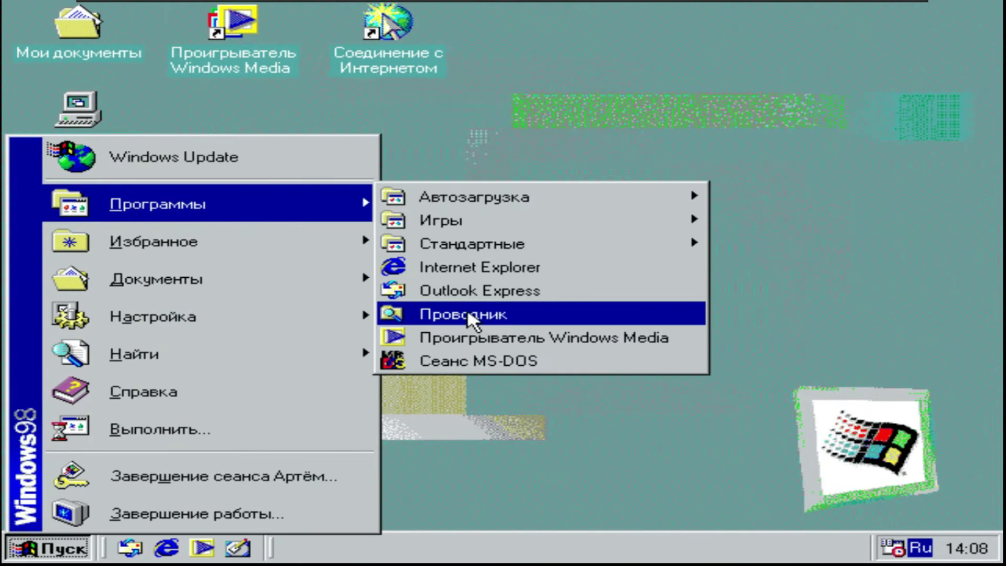
click(461, 291)
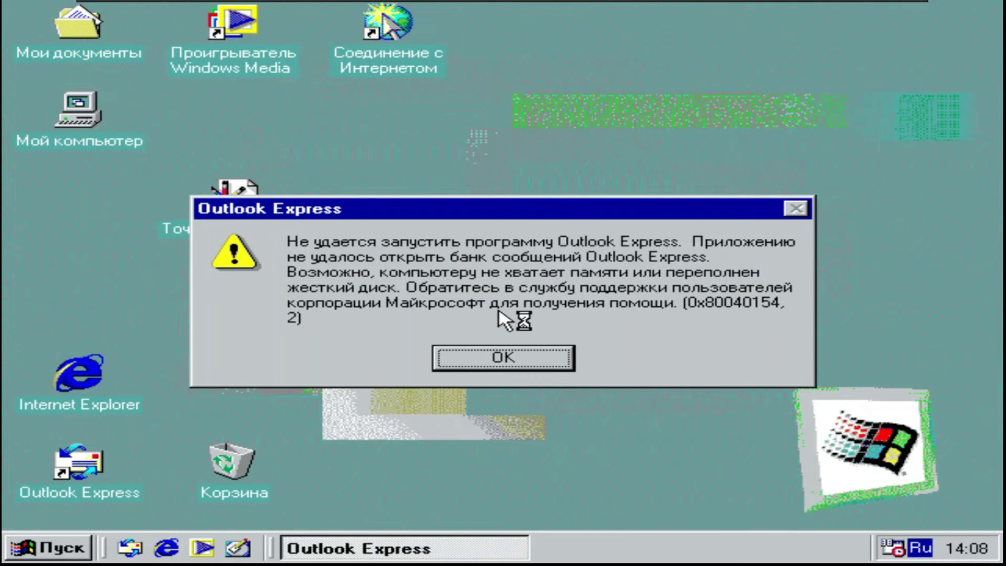
click(562, 362)
click(559, 341)
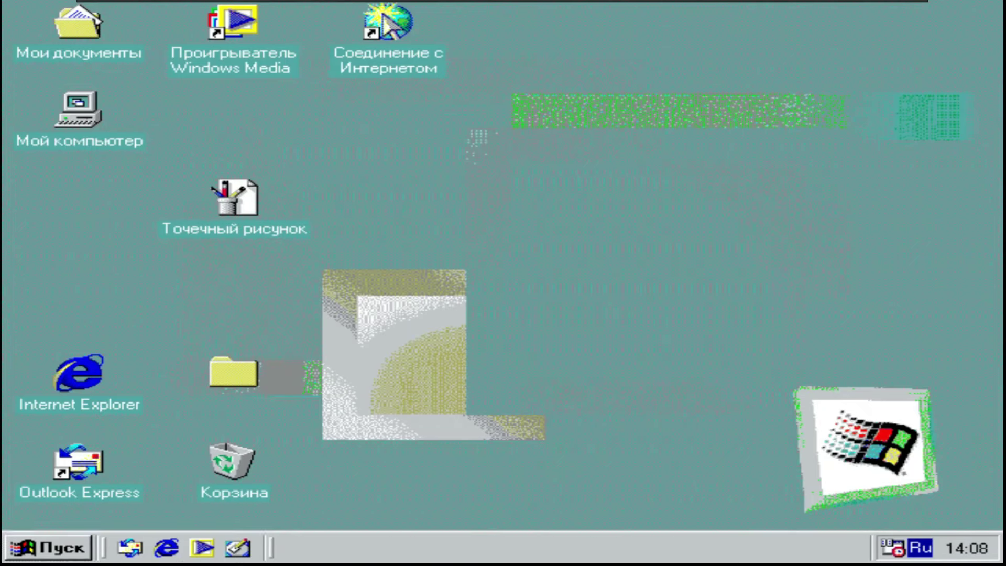
- Try to launch Windows Movie Maker from the Стандартные programs and dismiss its messages
click(32, 545)
mouse_move(209, 203)
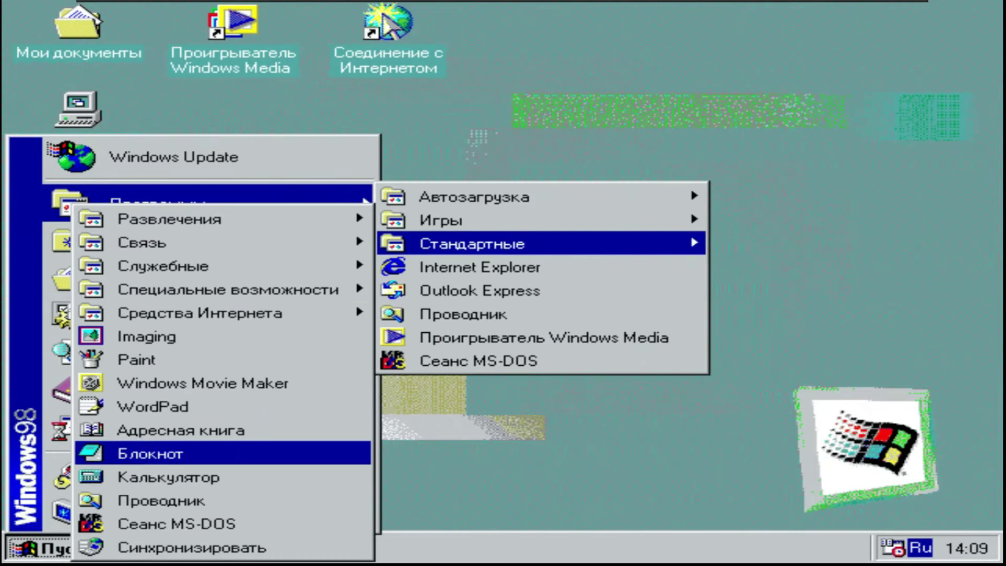
click(232, 382)
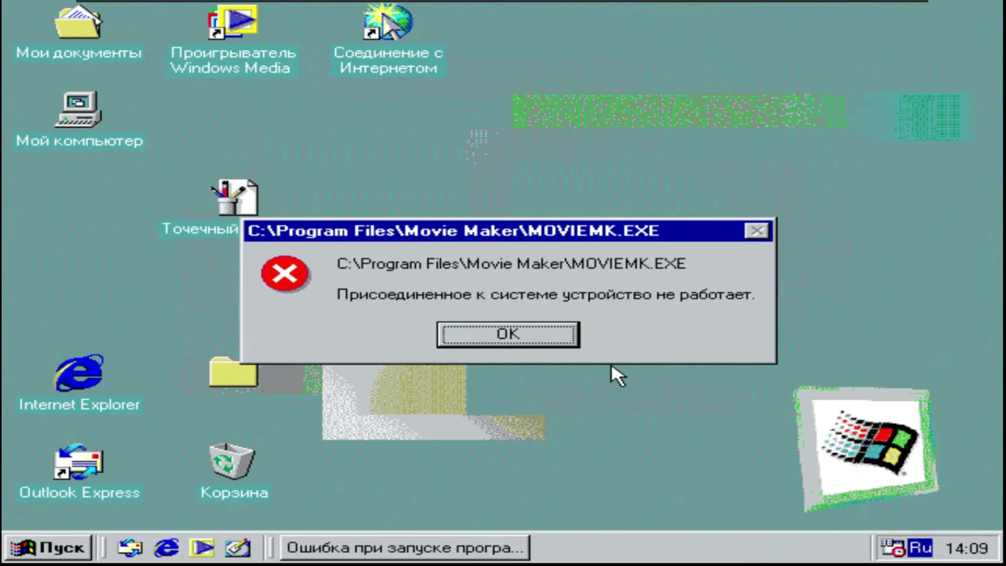
click(466, 340)
click(464, 342)
- Browse the Стандартные programs and try to launch Интерактивные образцы from the Развлечения group
key(super)
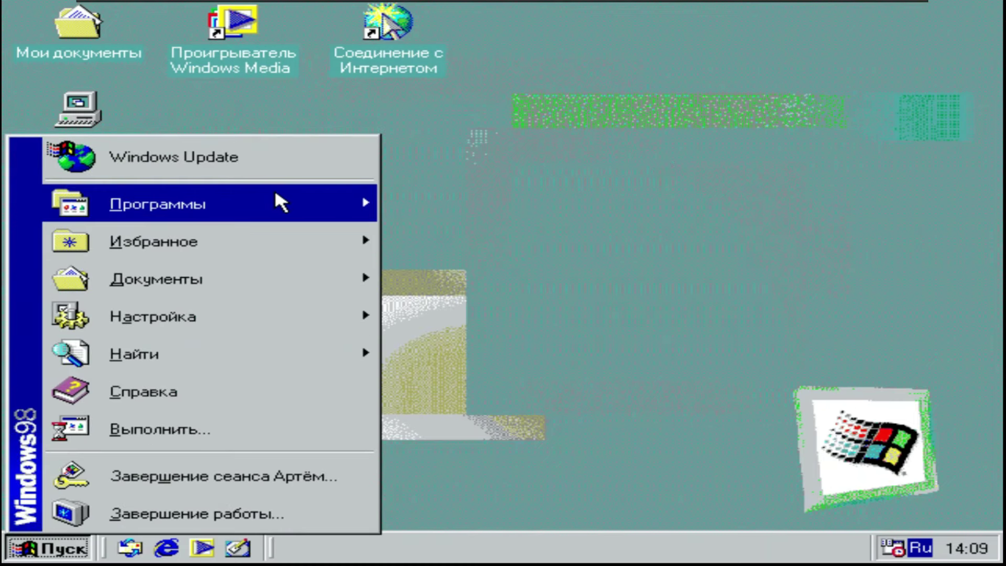
mouse_move(281, 202)
mouse_move(645, 241)
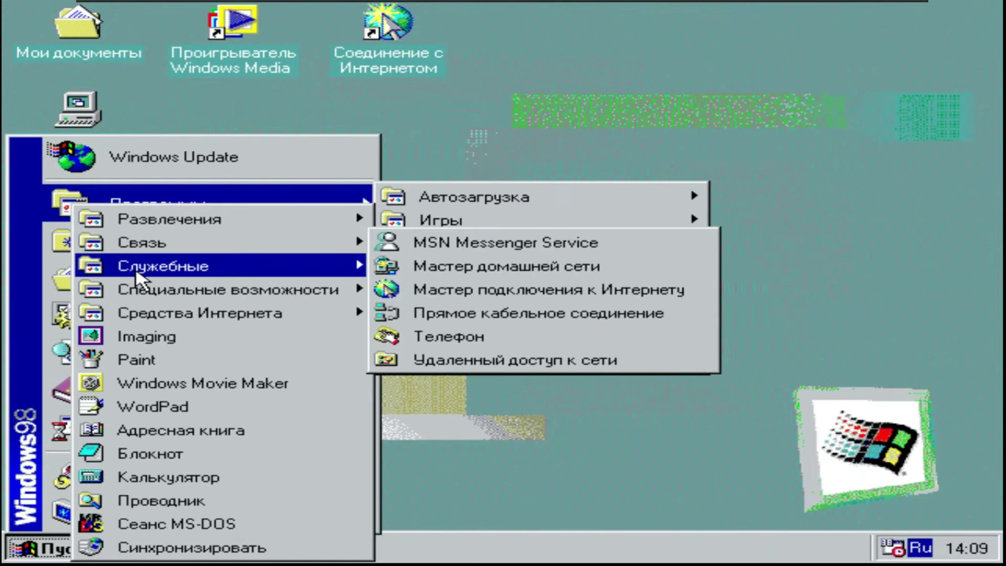
mouse_move(165, 222)
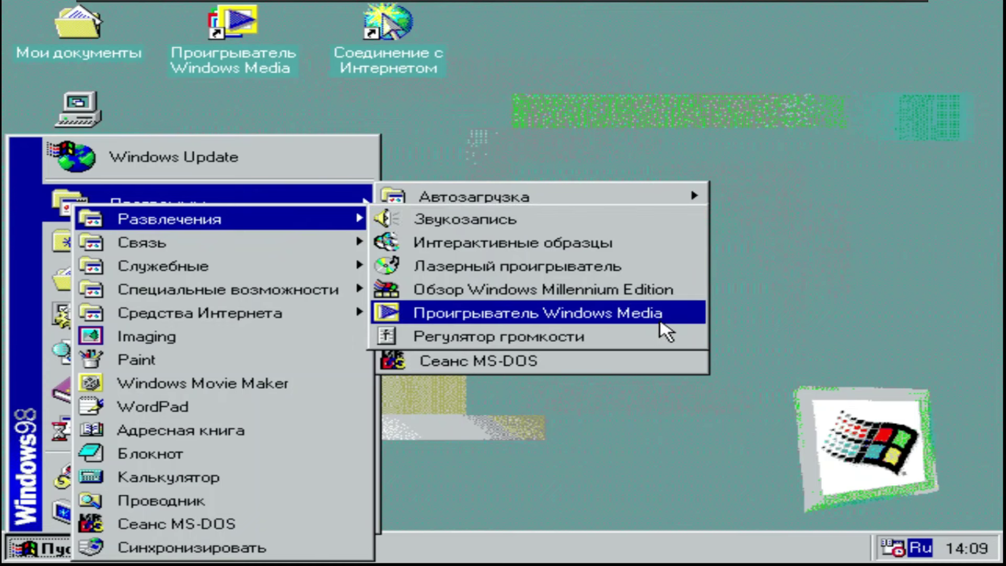
click(628, 245)
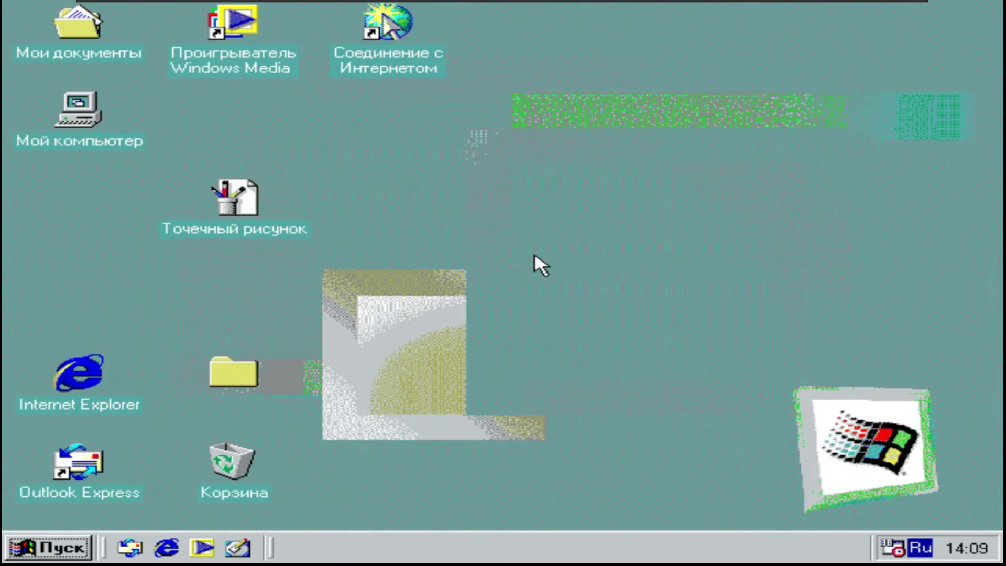
click(447, 11)
- Launch the game Сапер and open cells on the minefield
click(50, 542)
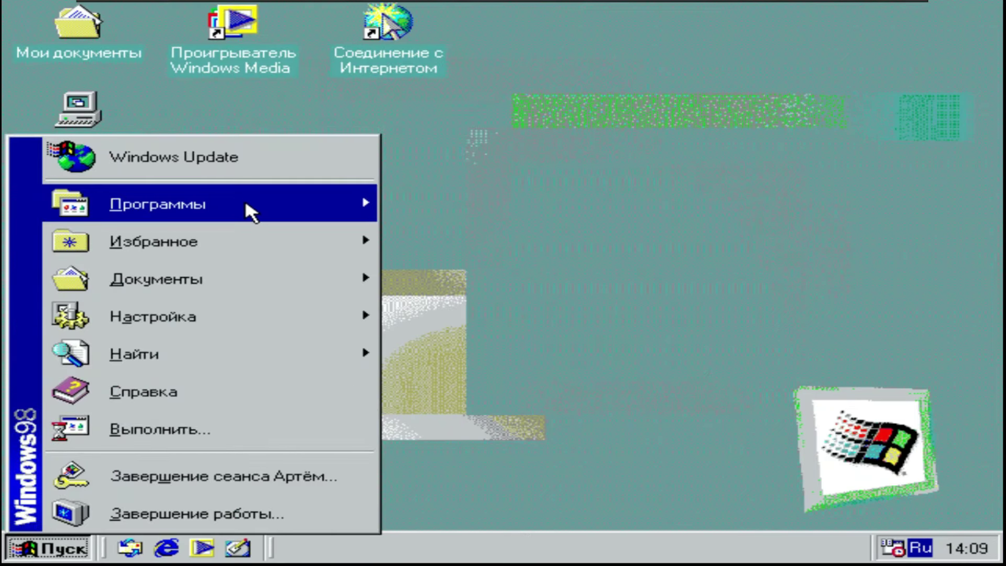
mouse_move(247, 209)
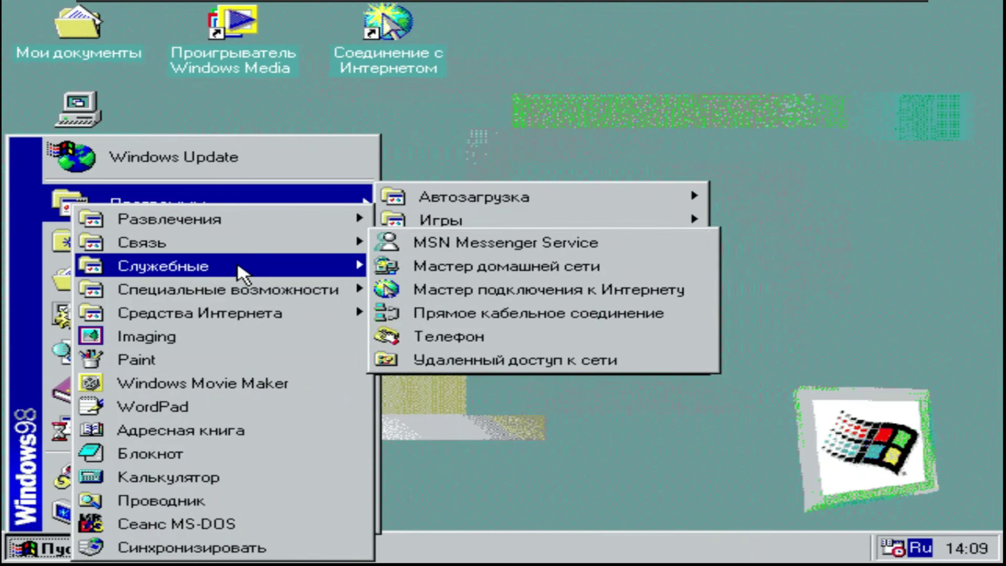
mouse_move(521, 230)
click(815, 436)
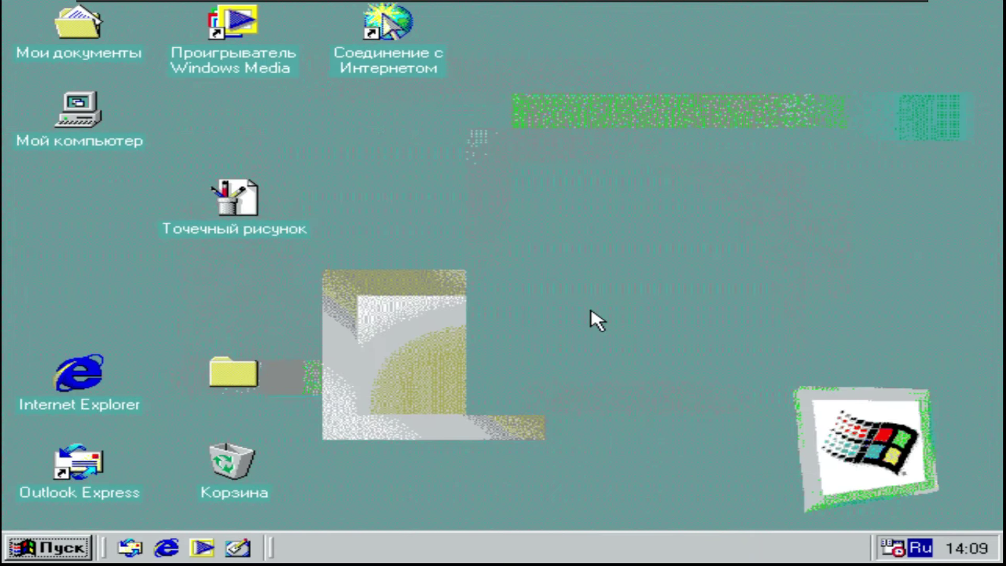
click(262, 247)
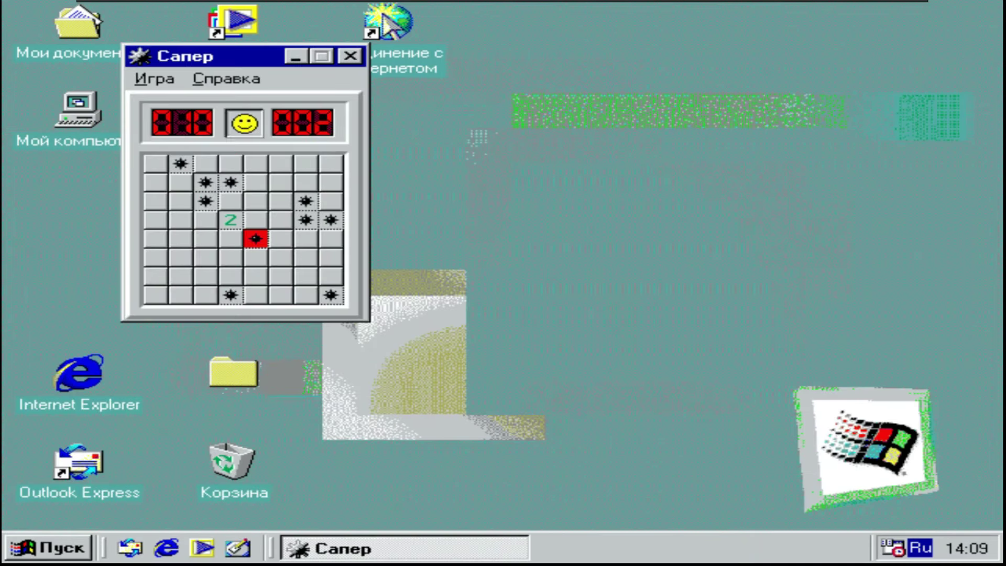
- Restart the Сапер game, open several cells across the minefield and close the game
key(F2)
click(231, 201)
click(156, 200)
click(306, 220)
click(231, 182)
click(242, 126)
click(199, 186)
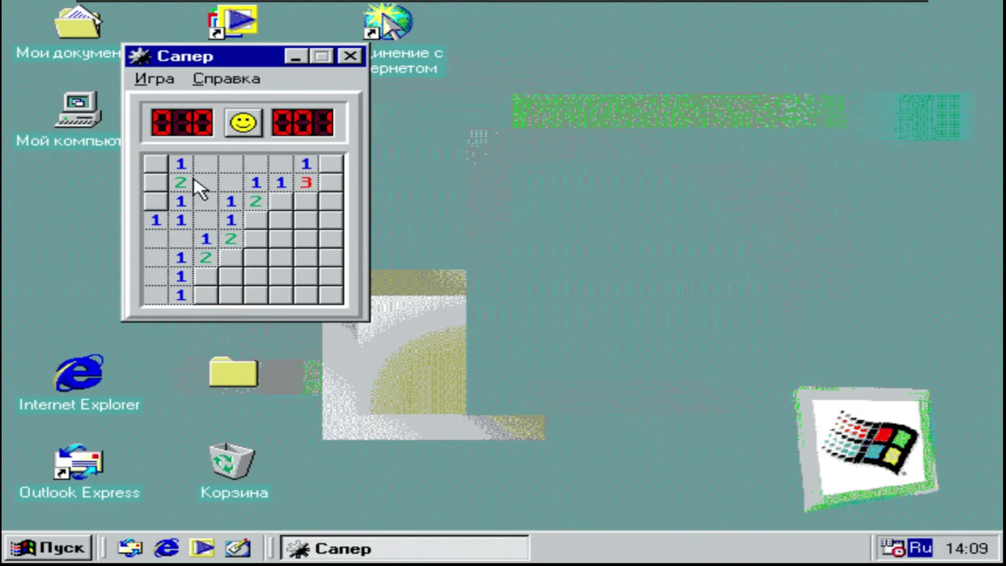
click(280, 257)
click(350, 55)
- Open an MS-DOS session, run the ver command and close the session
click(48, 548)
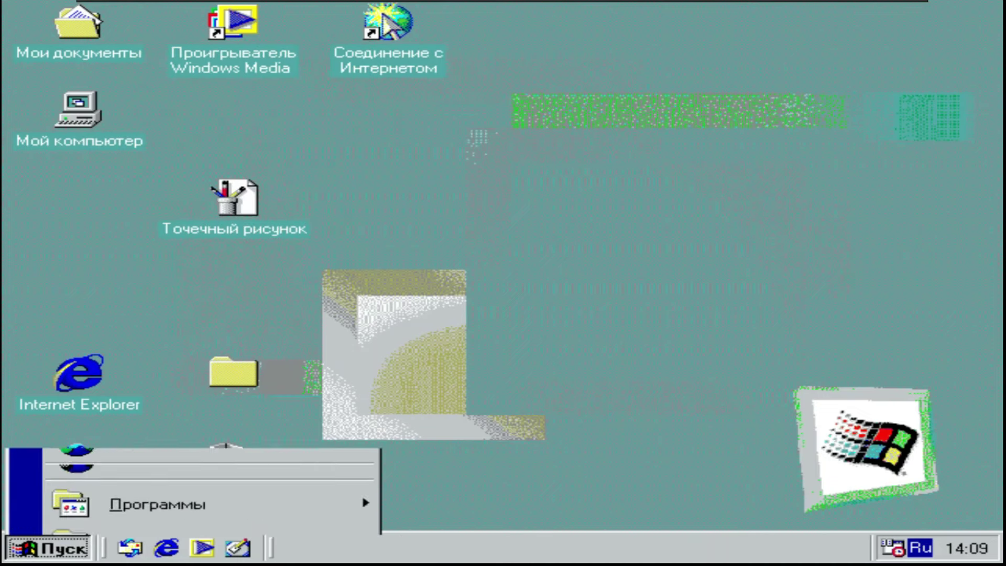
mouse_move(292, 197)
mouse_move(615, 250)
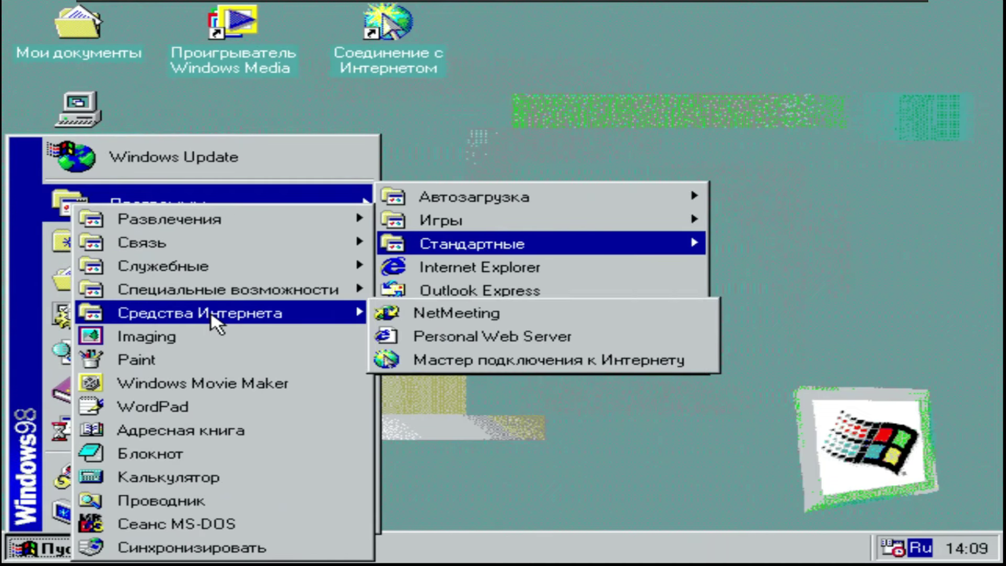
click(262, 524)
text(ver)
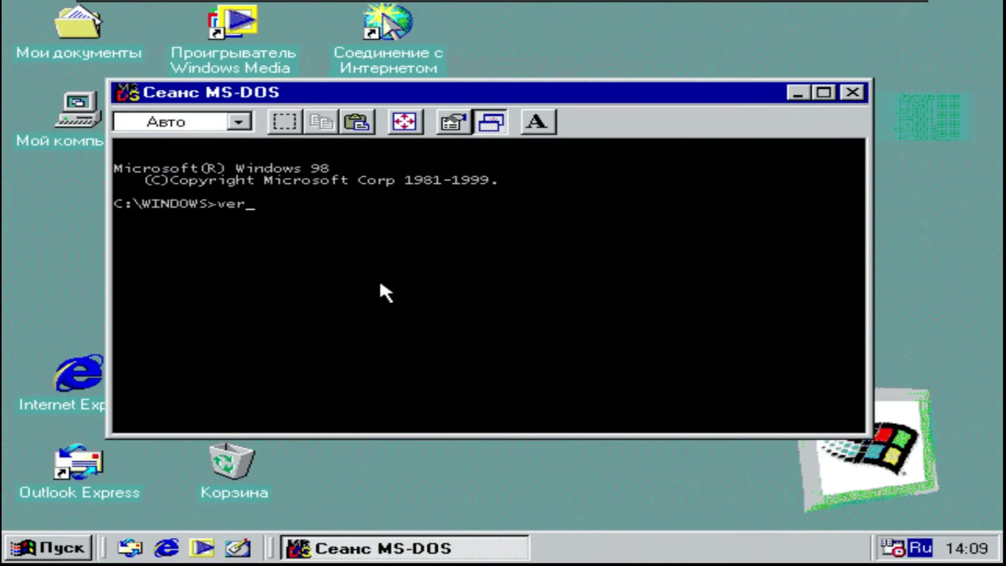
key(Return)
click(852, 93)
- Open Проводник to show the folder tree and the contents of drive C:
click(49, 548)
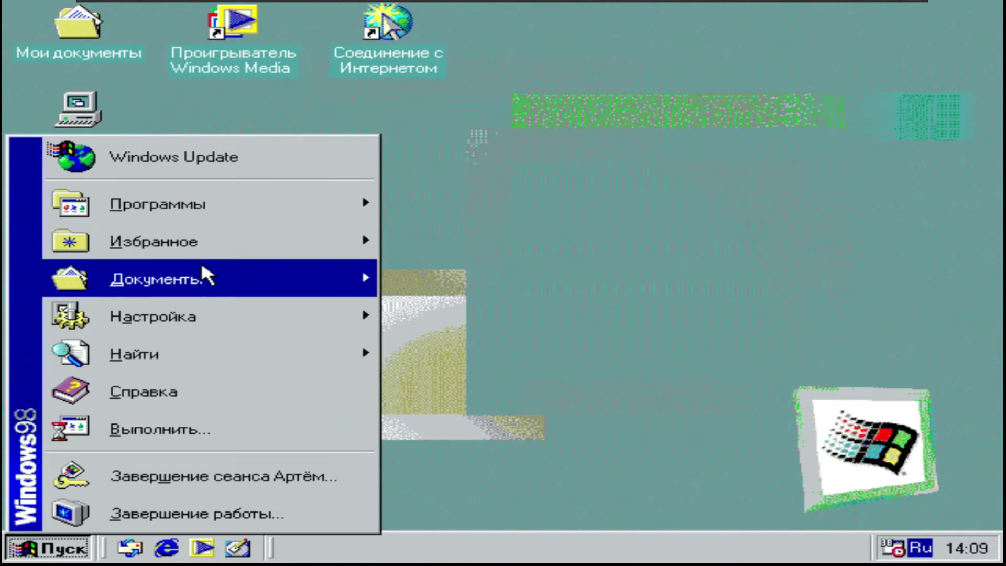
mouse_move(314, 198)
mouse_move(530, 251)
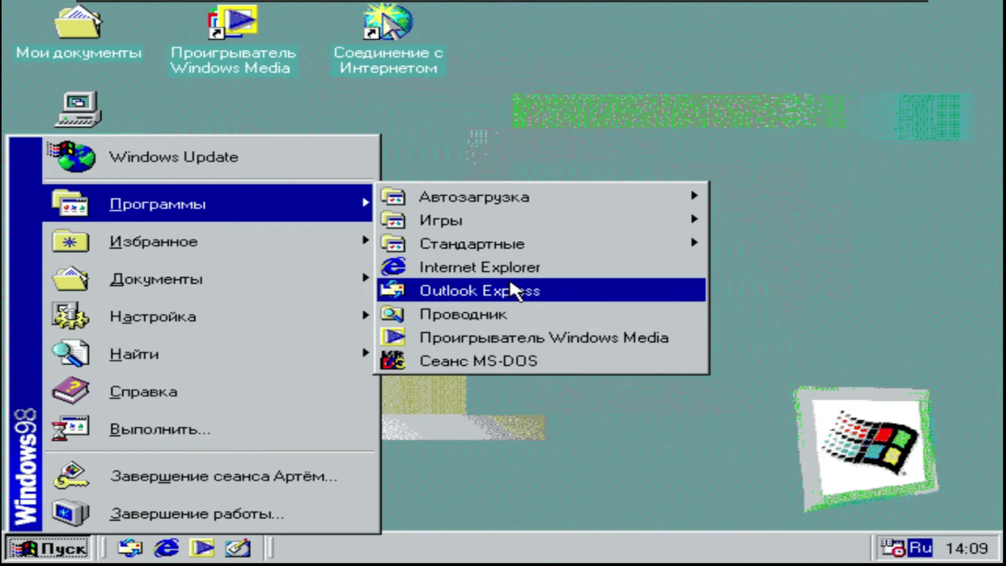
click(502, 314)
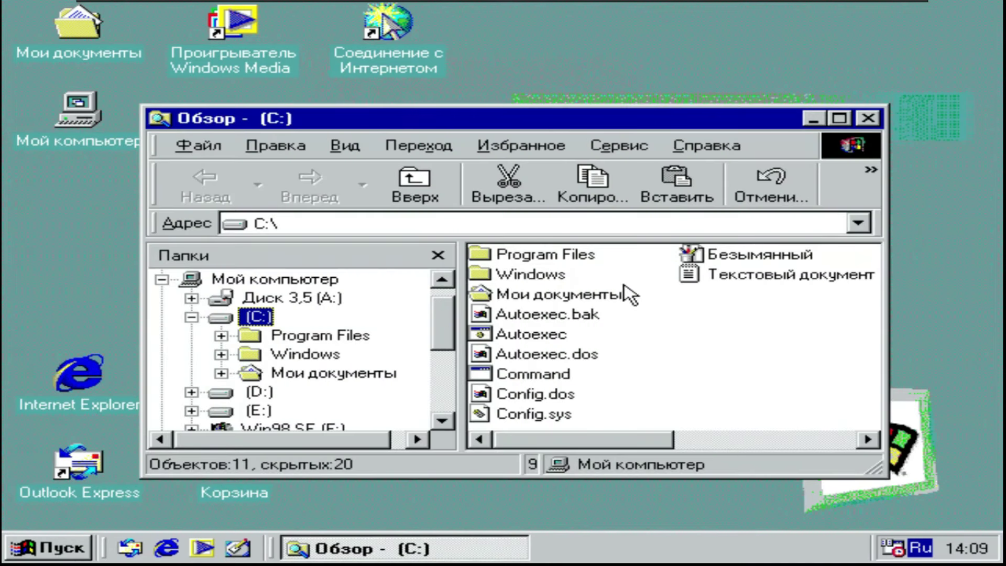
- Look through the contents of the Windows folder on drive C: and close the Обзор window
double_click(530, 273)
click(655, 377)
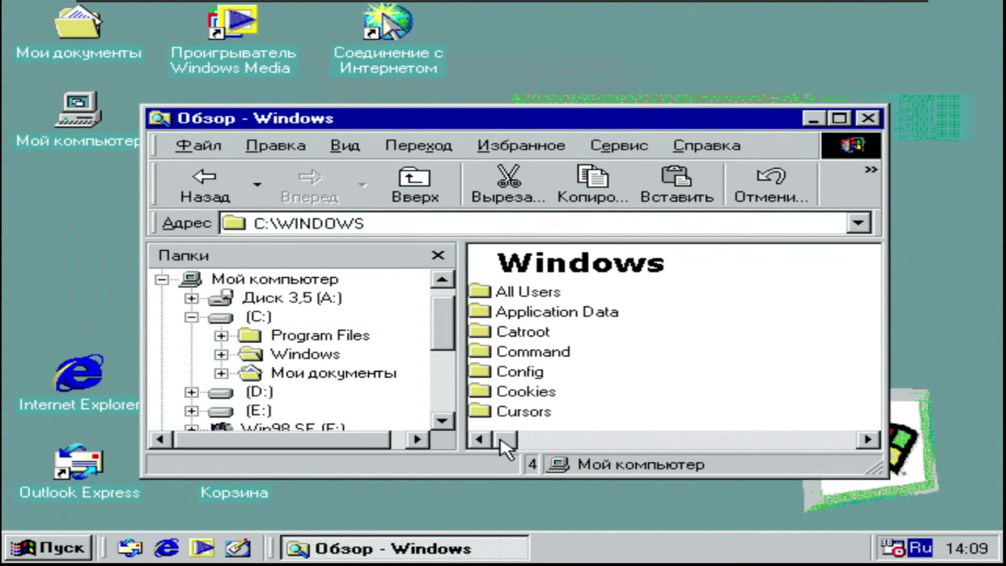
drag(505, 444, 610, 444)
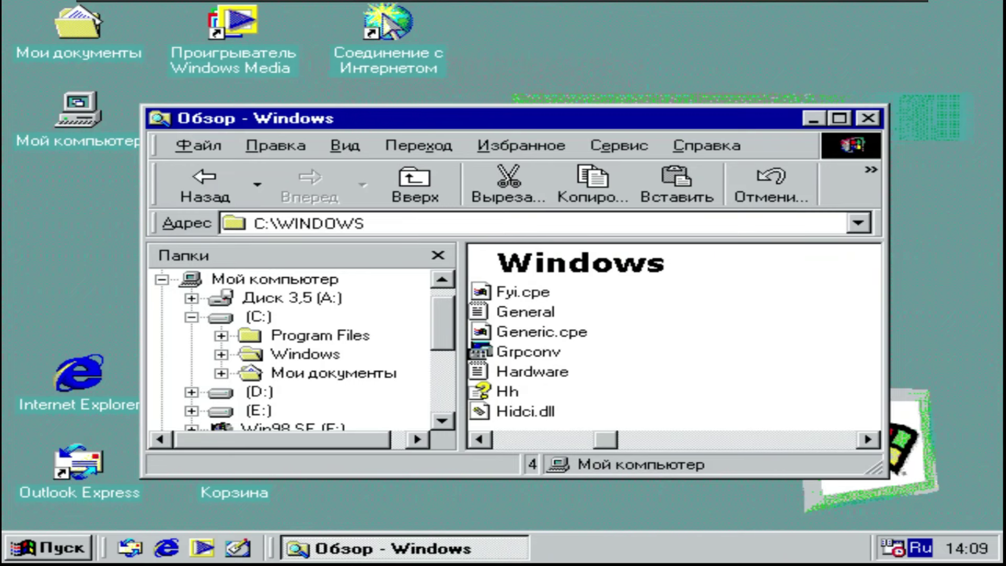
click(867, 118)
- Open Панель управления and view the removable programs in Установка и удаление программ, leaving the dialog without changes
click(79, 544)
mouse_move(288, 283)
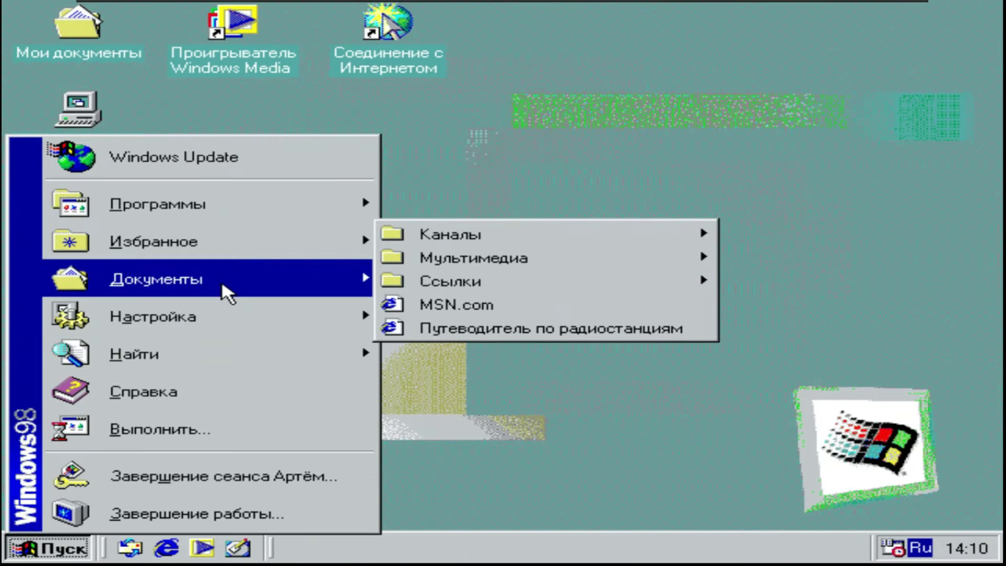
mouse_move(194, 205)
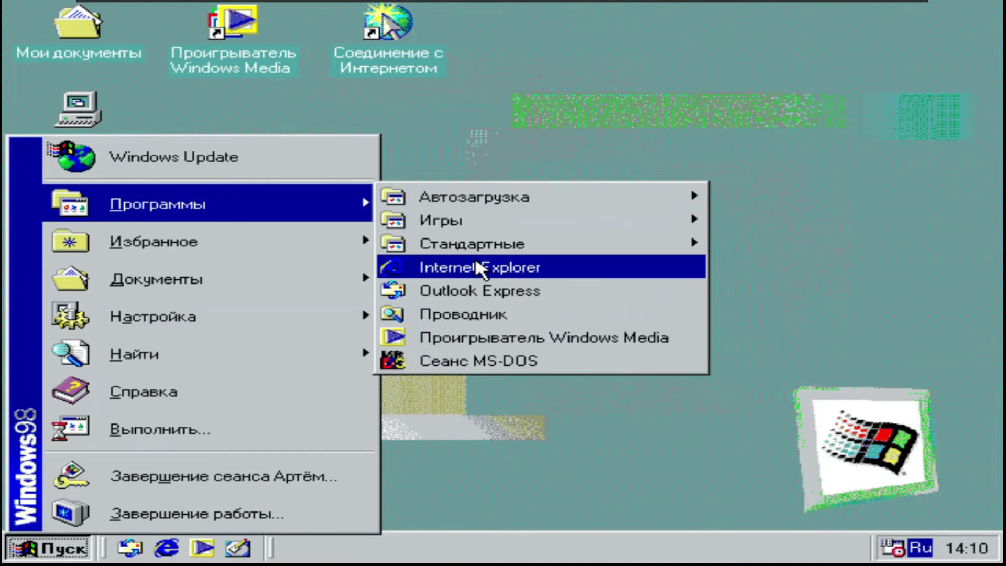
mouse_move(492, 215)
mouse_move(281, 314)
click(451, 317)
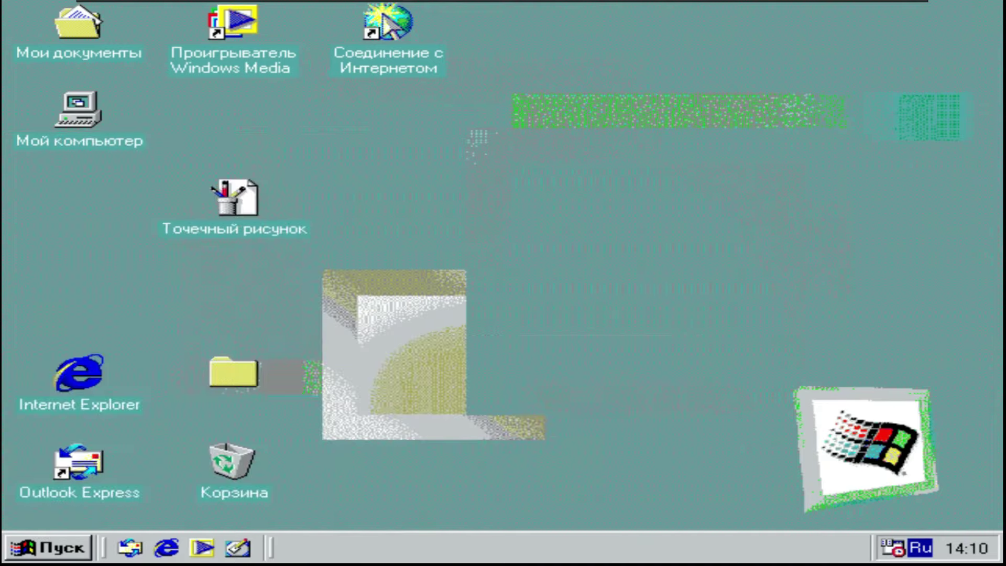
double_click(550, 427)
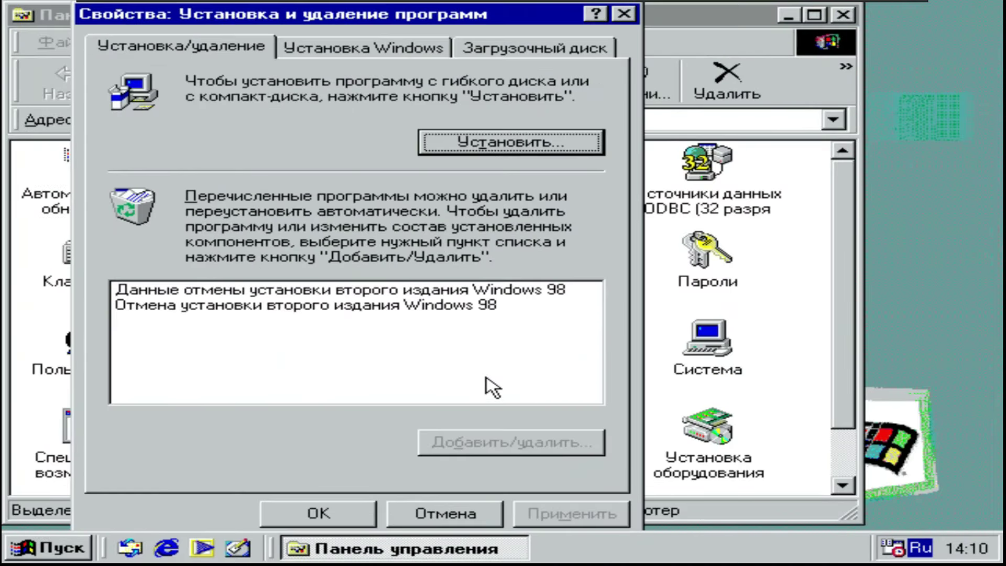
click(464, 516)
- Inspect the Система, Пользователи and Свойства обозревателя items without changing anything and close Панель управления
double_click(725, 340)
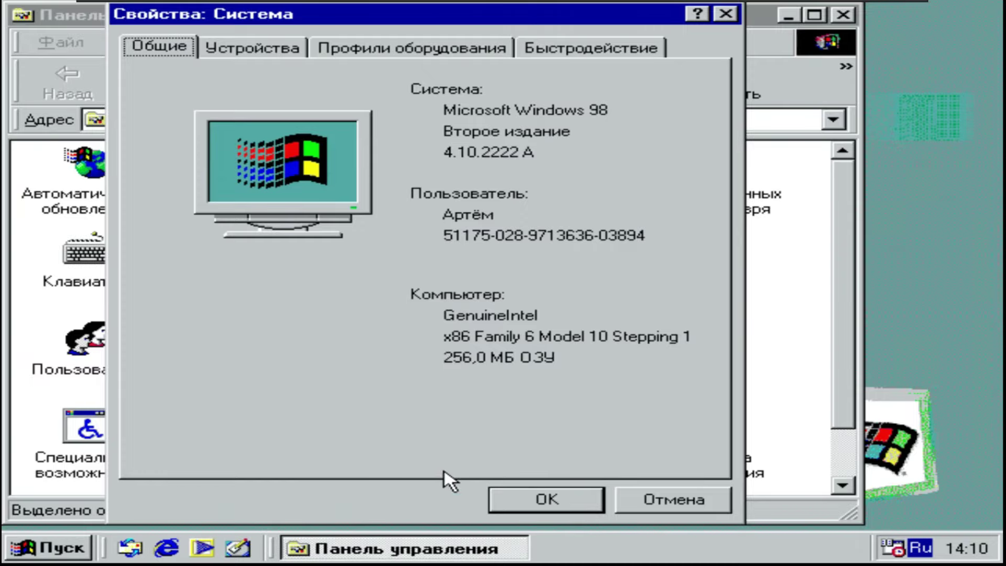
click(547, 503)
double_click(86, 343)
click(699, 452)
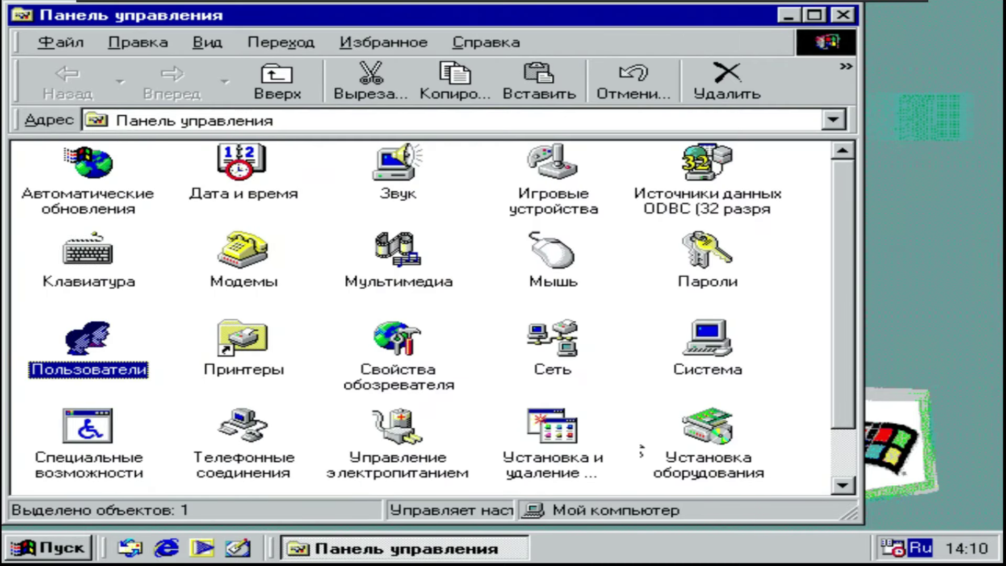
double_click(413, 372)
click(456, 521)
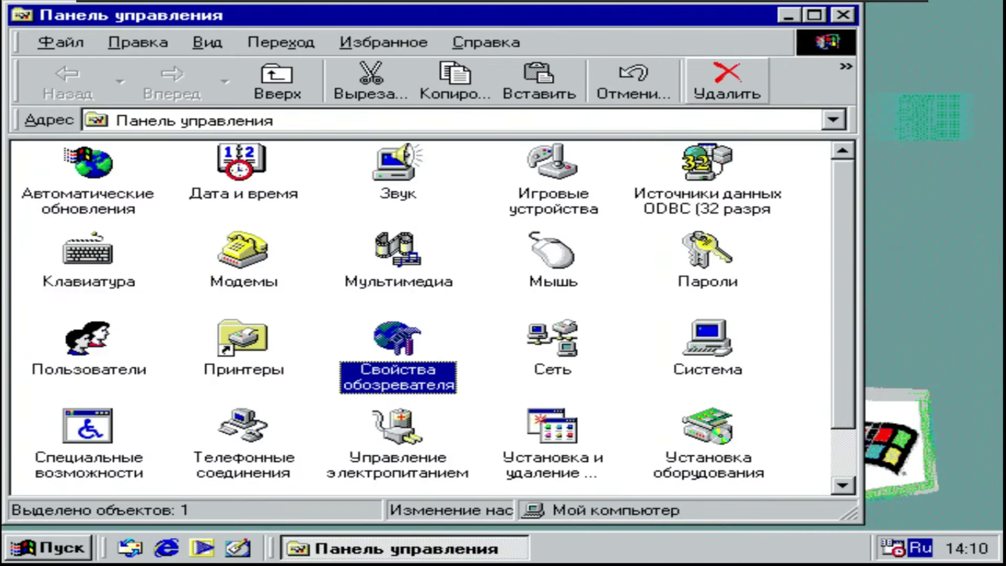
click(842, 15)
- Check the available screen resolutions and colour palettes in the display properties and cancel the dialog
right_click(467, 90)
click(534, 294)
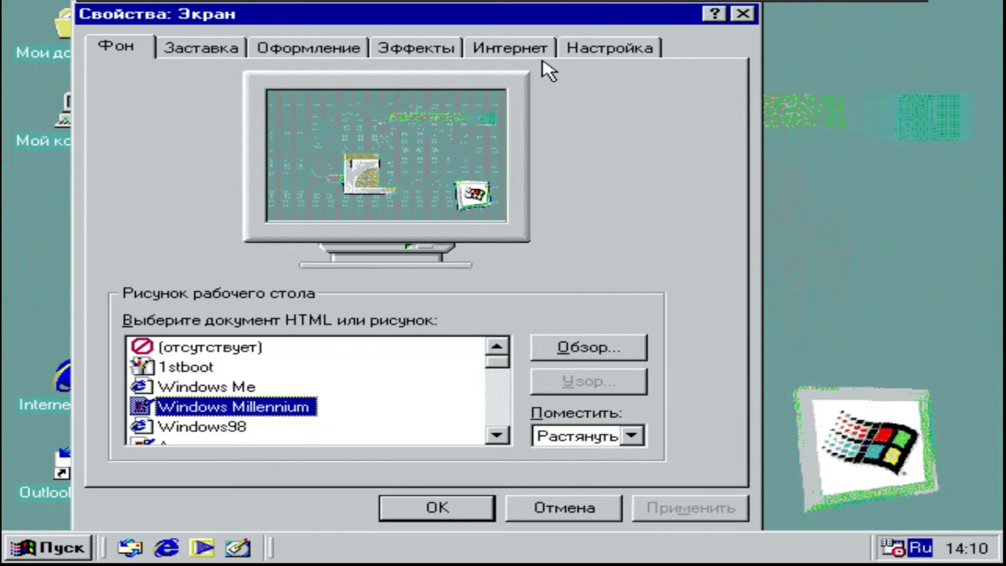
click(610, 46)
click(510, 389)
click(346, 385)
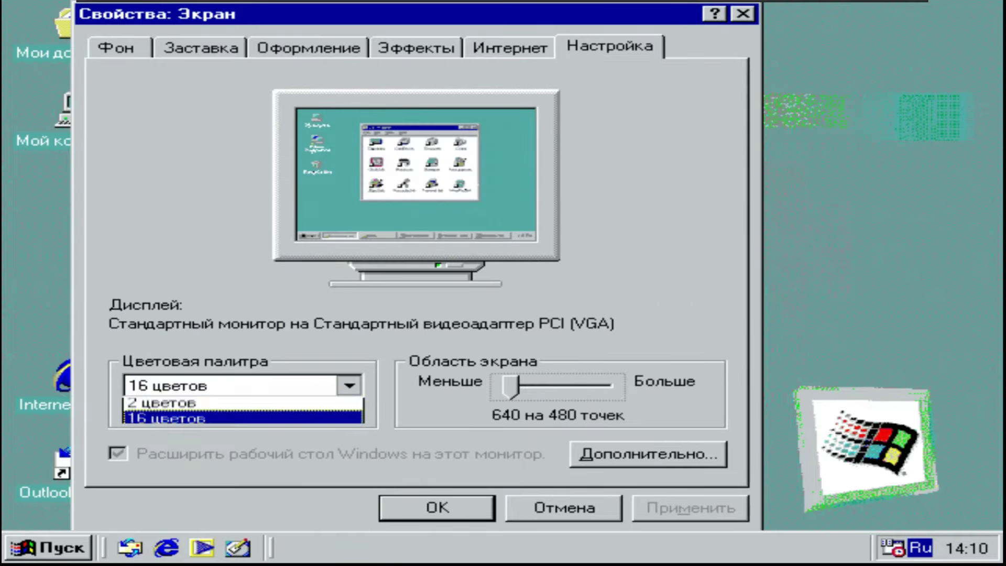
click(345, 385)
click(546, 506)
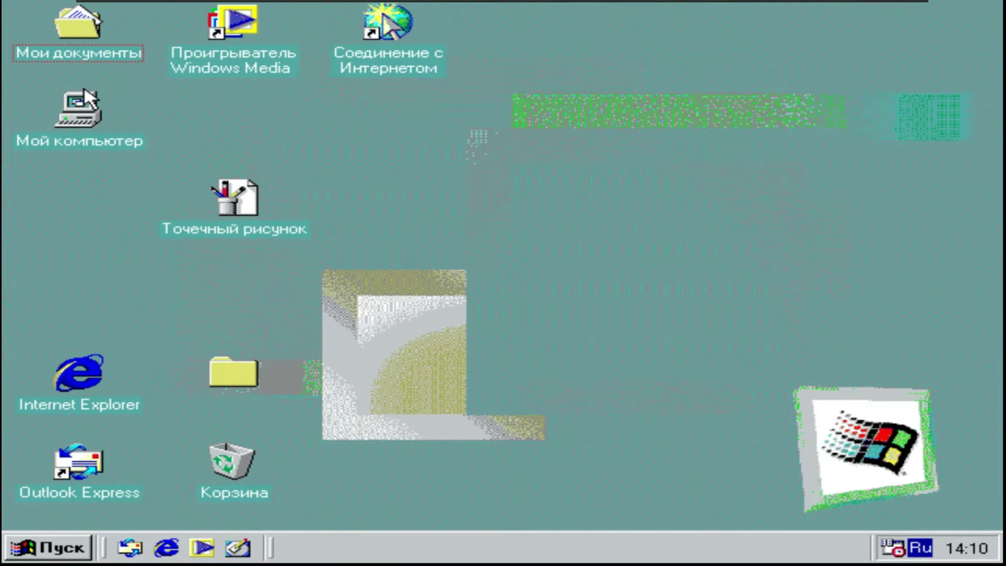
- Move the Точечный рисунок file from the desktop into Мои документы, maximize the folder window to check it and close it
key(Return)
drag(329, 23, 653, 22)
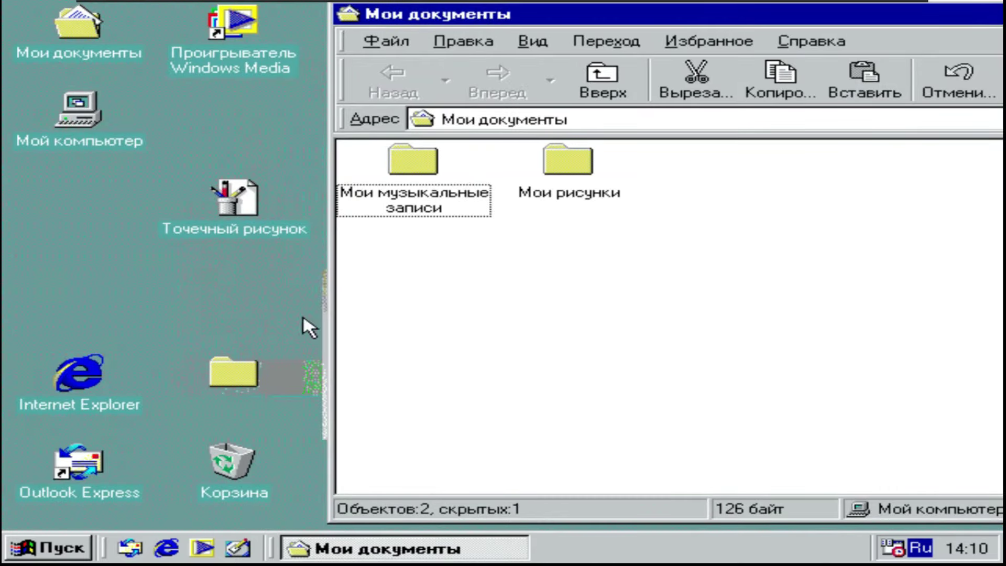
drag(773, 14, 428, 246)
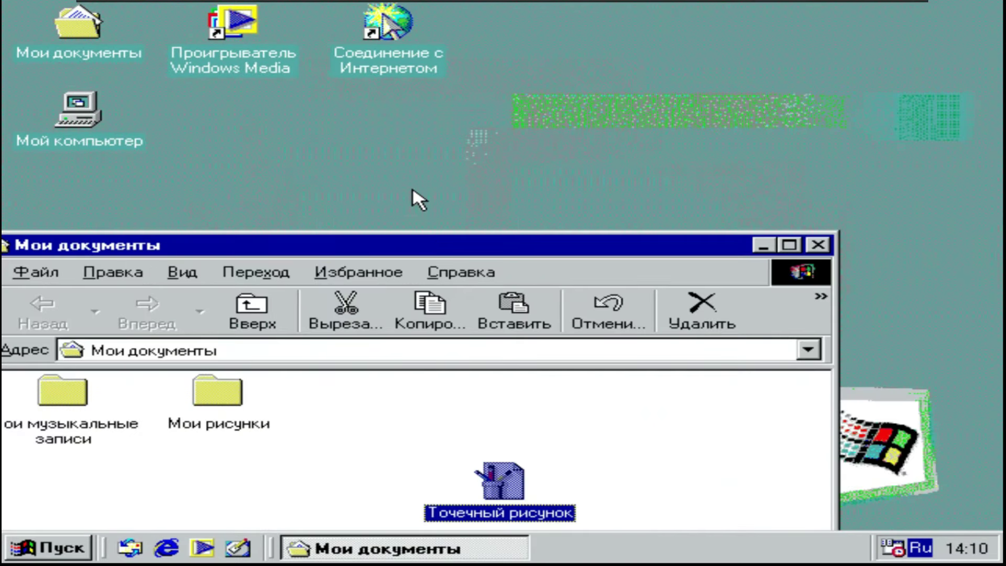
click(812, 226)
double_click(806, 241)
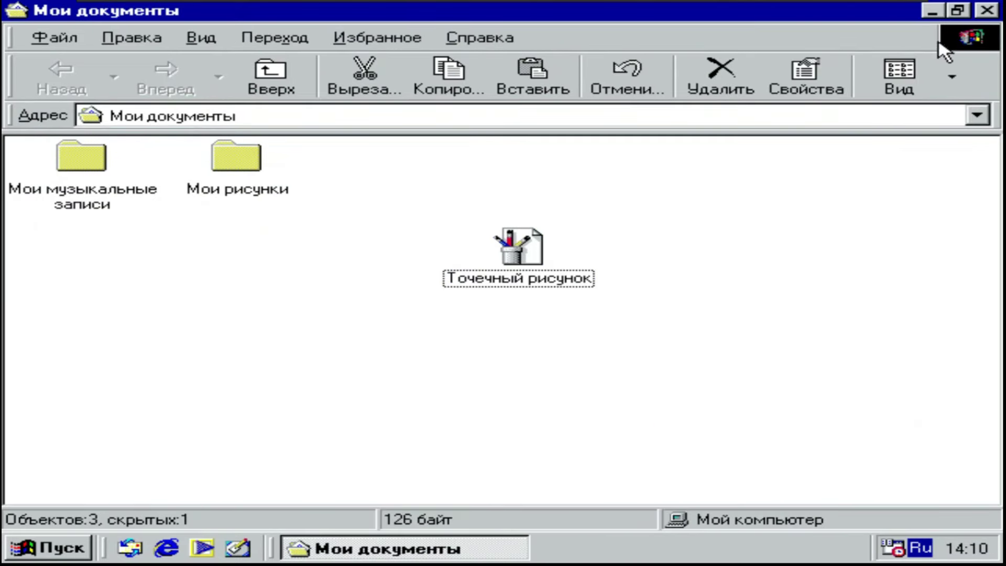
click(992, 12)
right_click(456, 179)
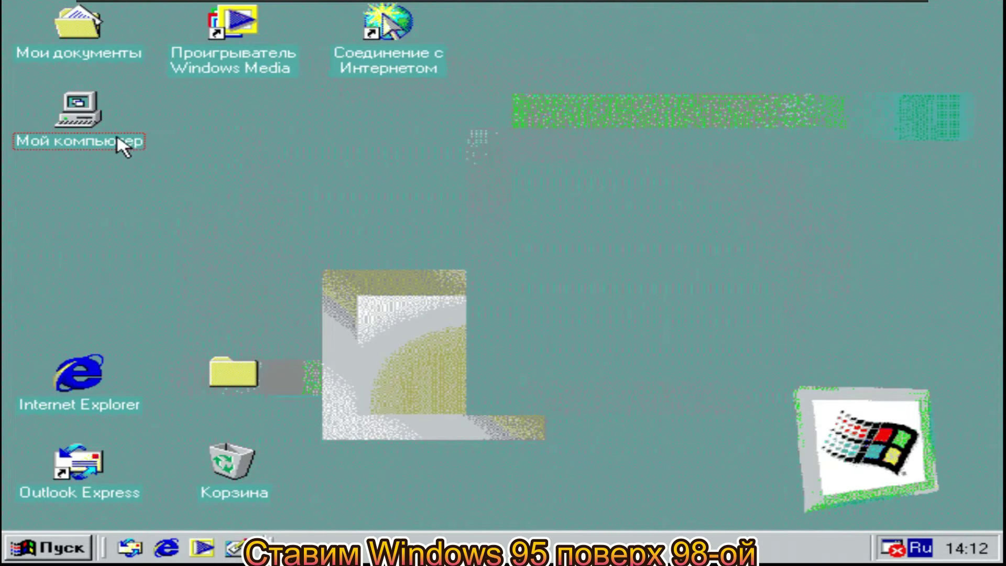
- Open the w95osr2ru (F:) disc from Мой компьютер, find the setup program among its files and run SETUP.EXE
double_click(124, 141)
right_click(852, 264)
click(754, 268)
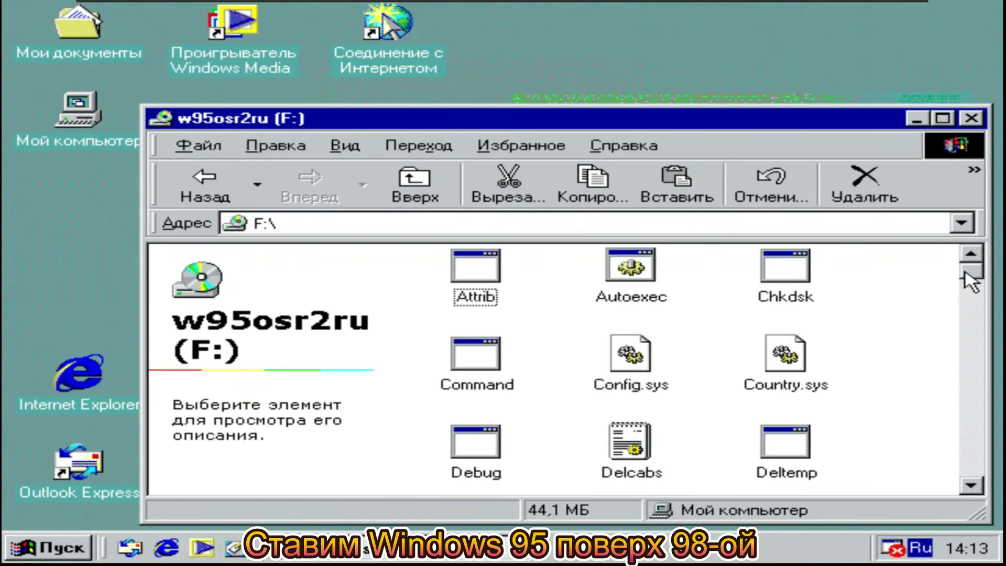
scroll(970, 281, down, 10)
scroll(583, 307, down, 5)
scroll(583, 307, up, 3)
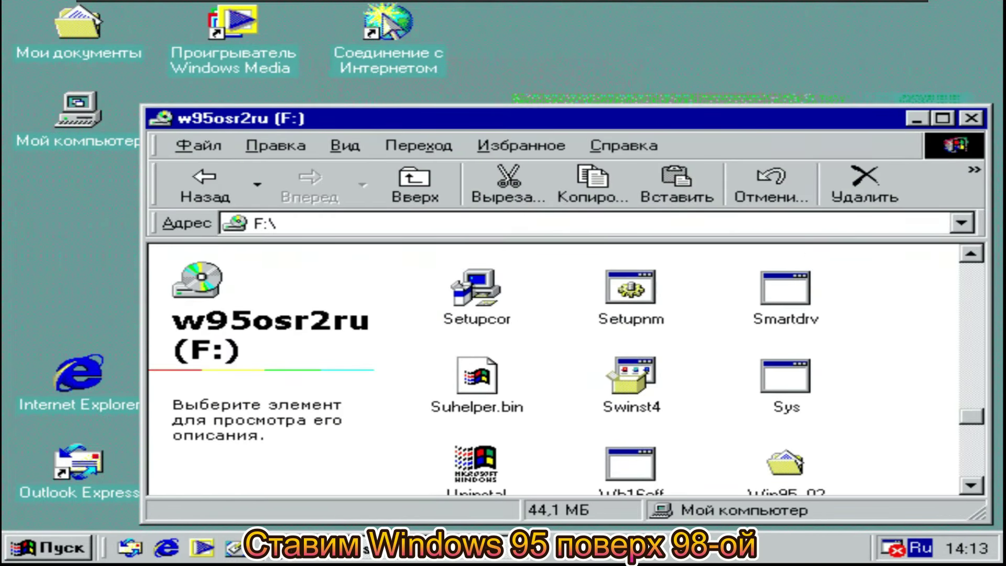
double_click(631, 286)
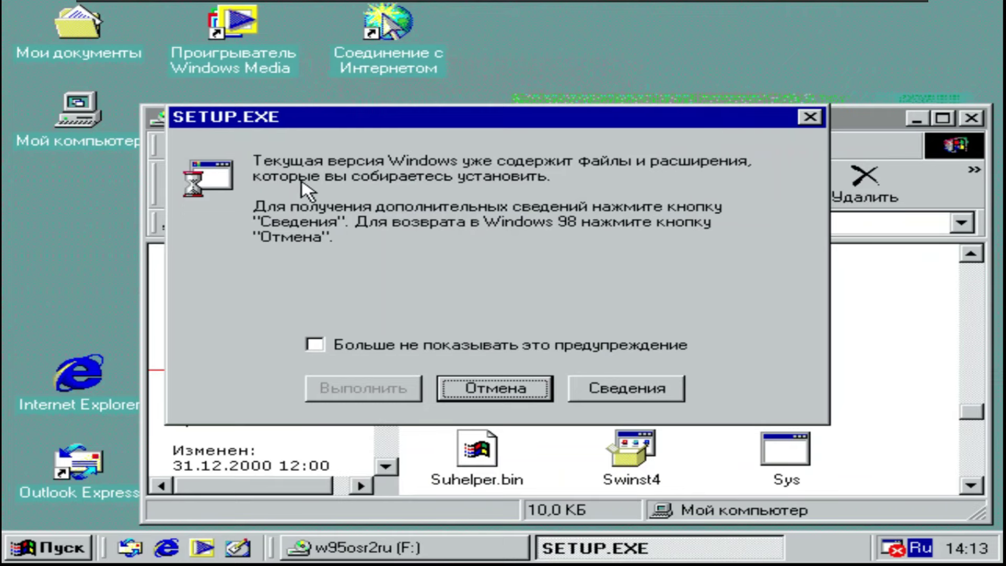
- Read the help details for the SETUP.EXE compatibility warning, close the help window and cancel the warning
click(675, 391)
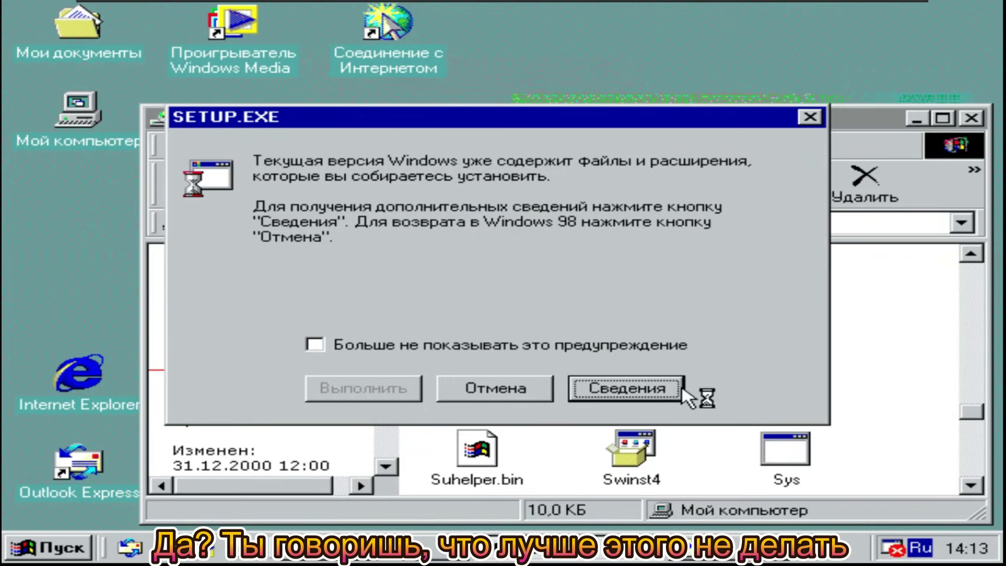
scroll(802, 298, down, 8)
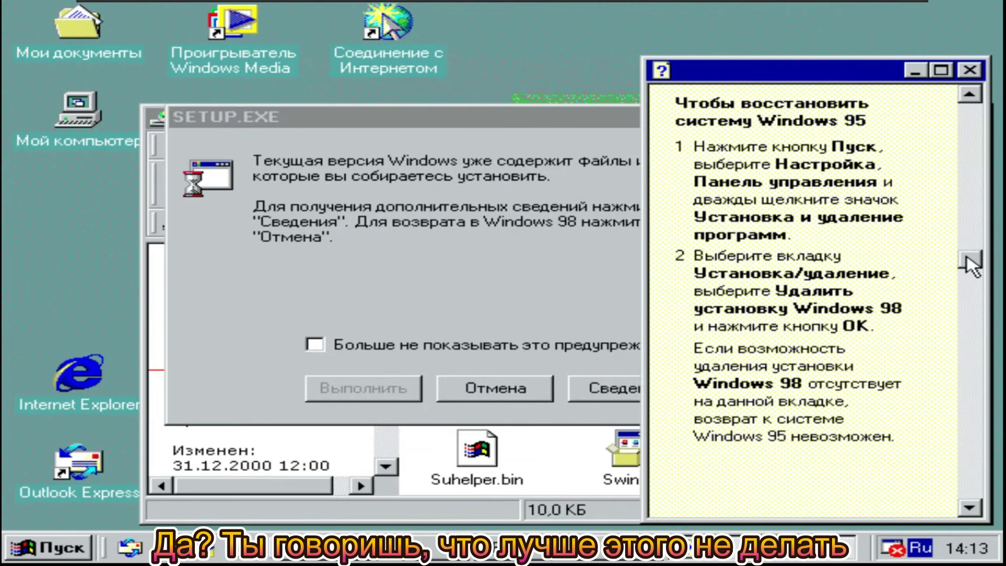
scroll(802, 298, up, 8)
click(969, 70)
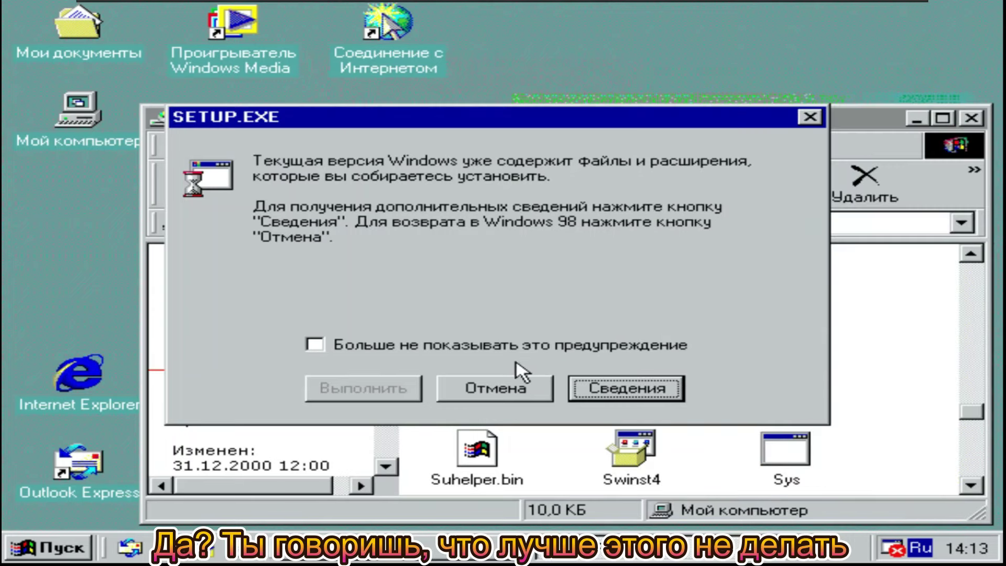
click(516, 388)
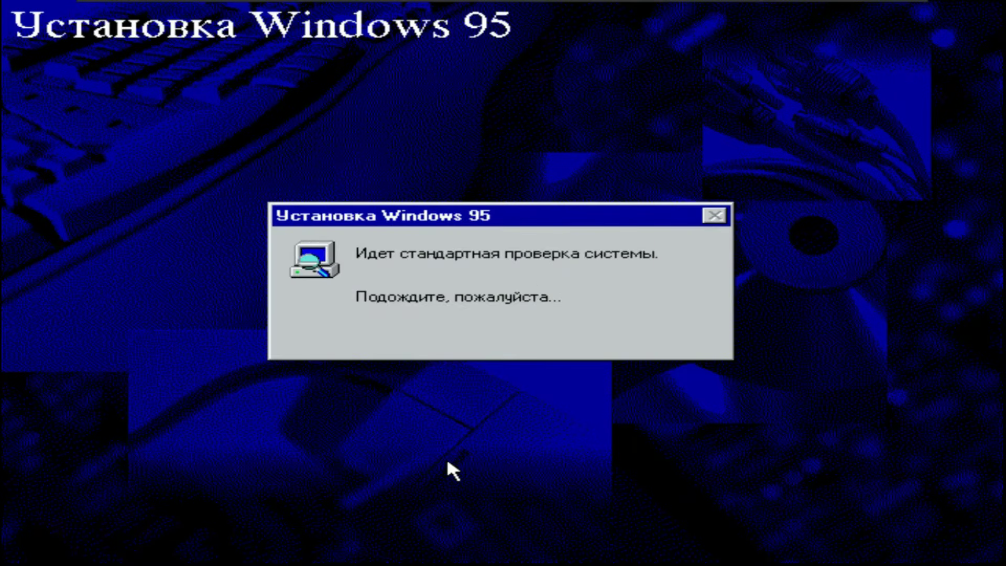
- Proceed through the Windows 95 setup wizard past the system check and directory preparation to start copying files
key(Return)
key(Return)
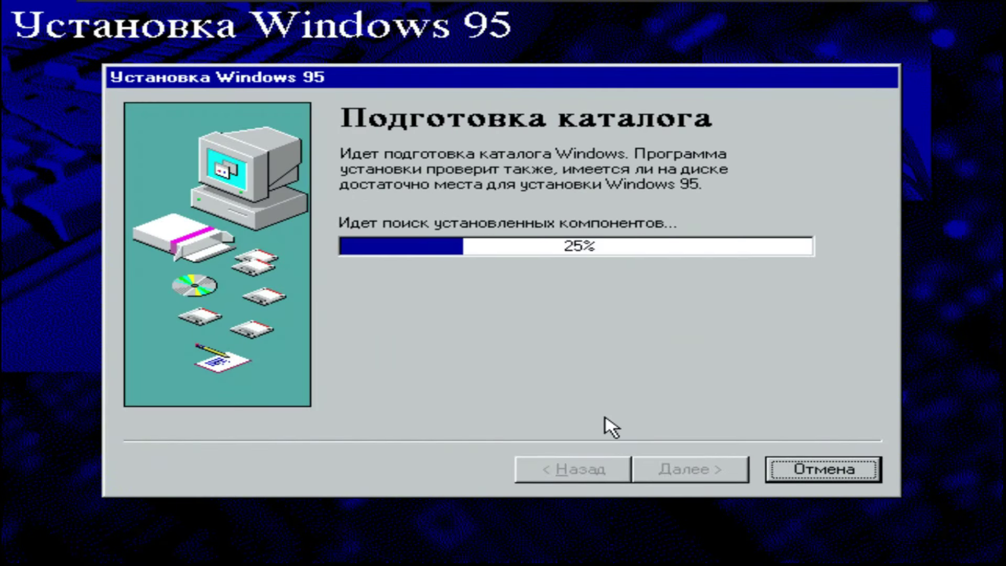
click(673, 469)
click(682, 469)
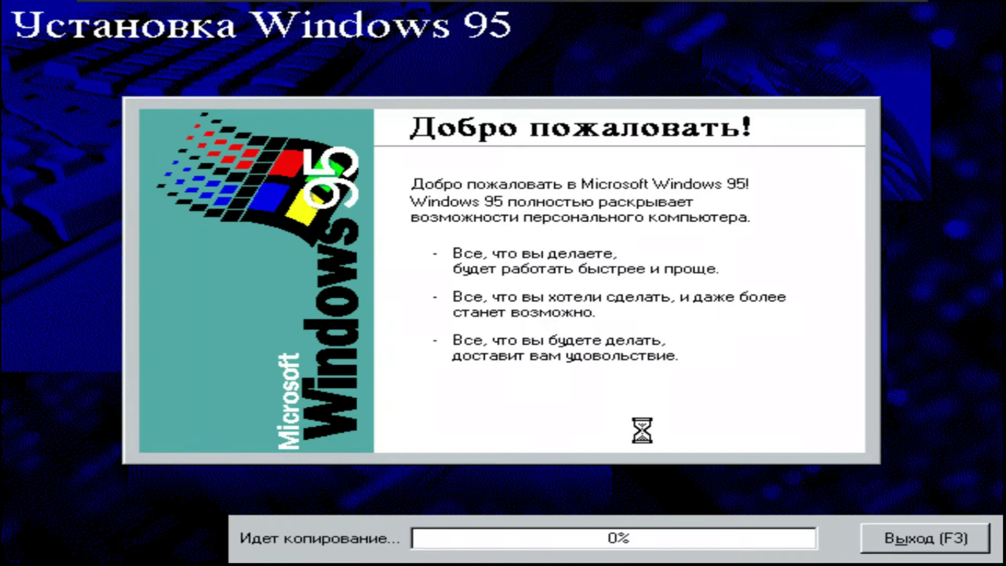
- Continue the Windows 95 setup and dismiss the program startup errors during system configuration
click(372, 318)
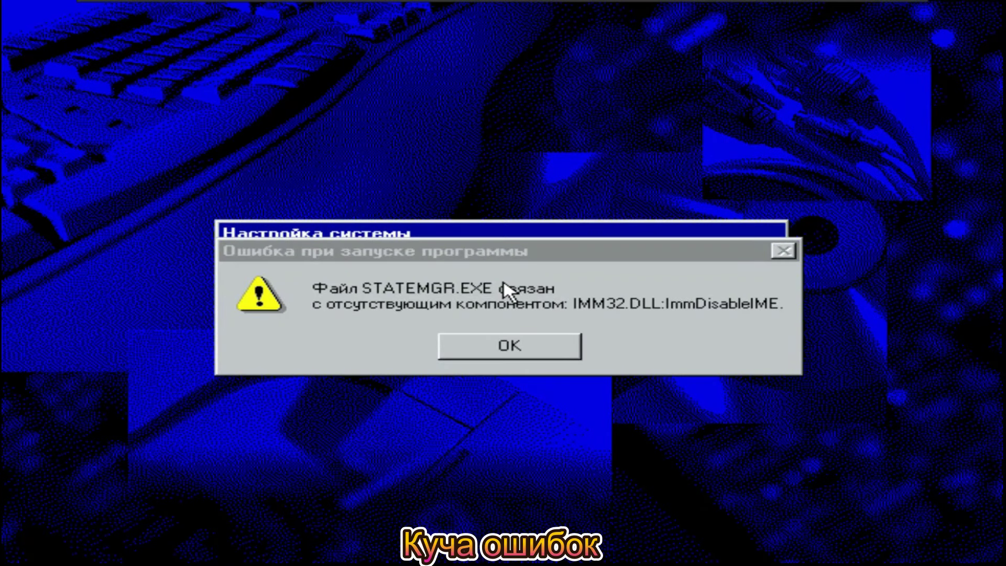
click(509, 345)
click(518, 350)
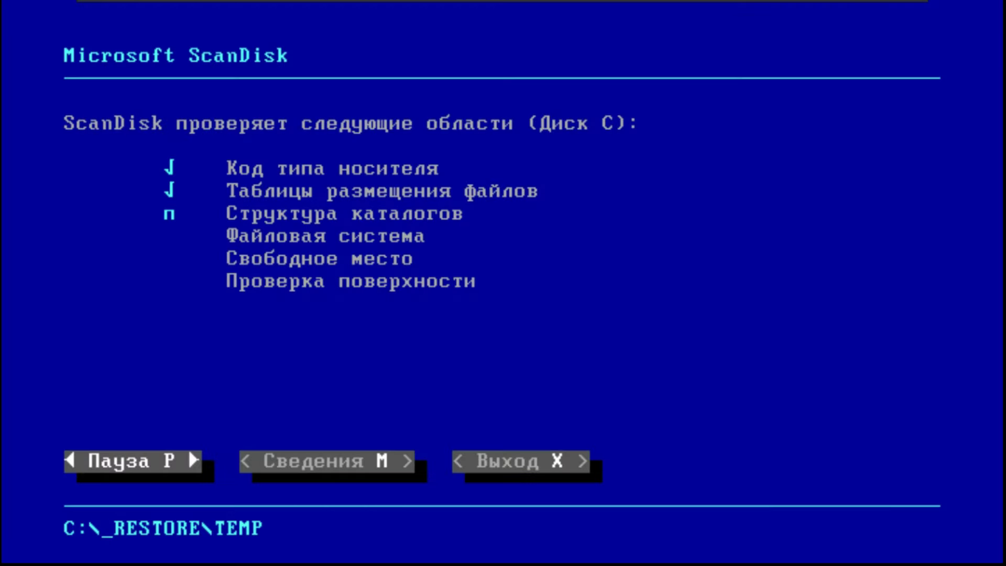
- Read the ScanDisk information about its disk checks, close it and continue to the Windows 95 setup
key(m)
key(Page_Down)
key(Page_Down)
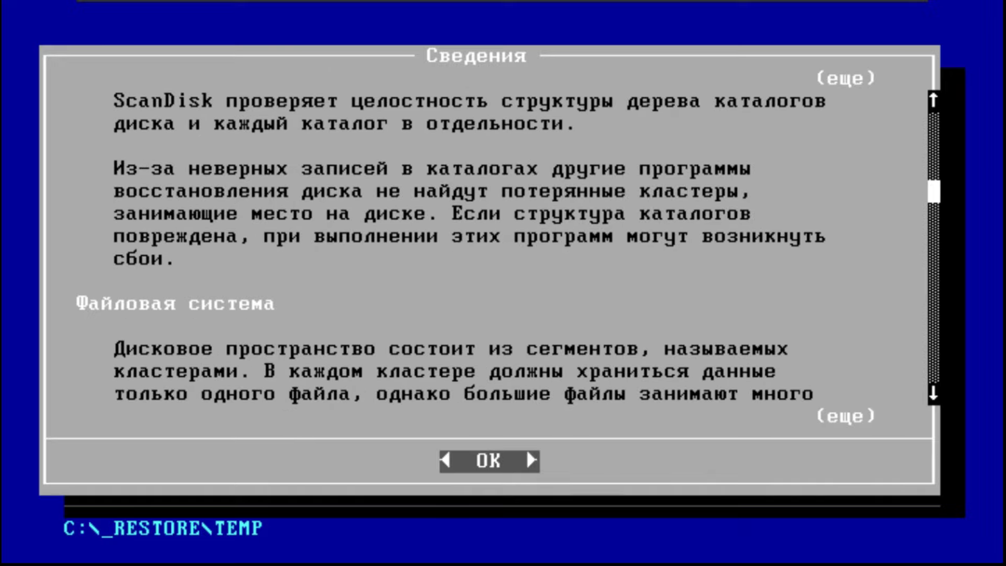
key(Return)
key(Return)
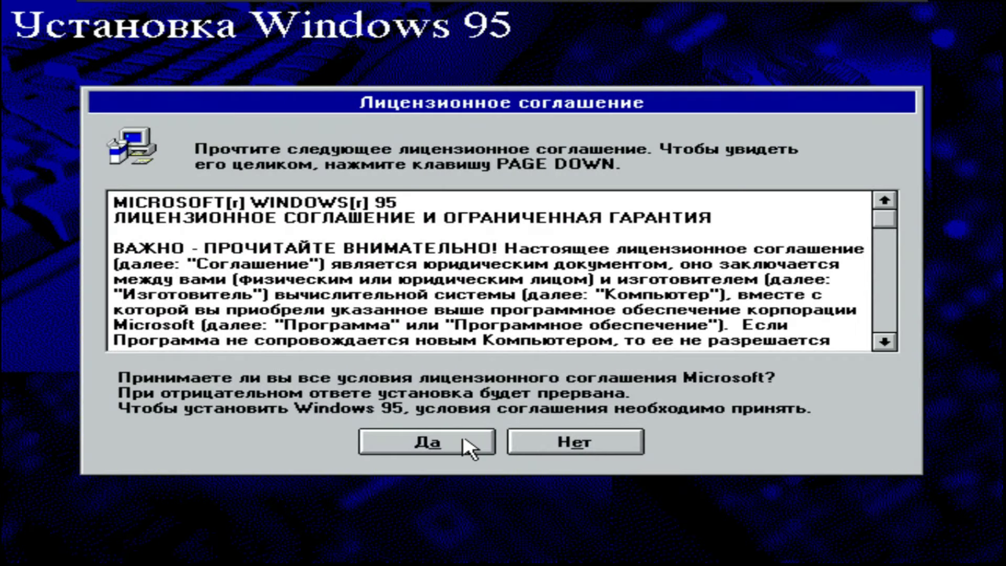
- Install Windows 95 into the C:\WIN96 directory, accepting the licence agreement and restarting the computer to complete the setup
click(467, 442)
key(Return)
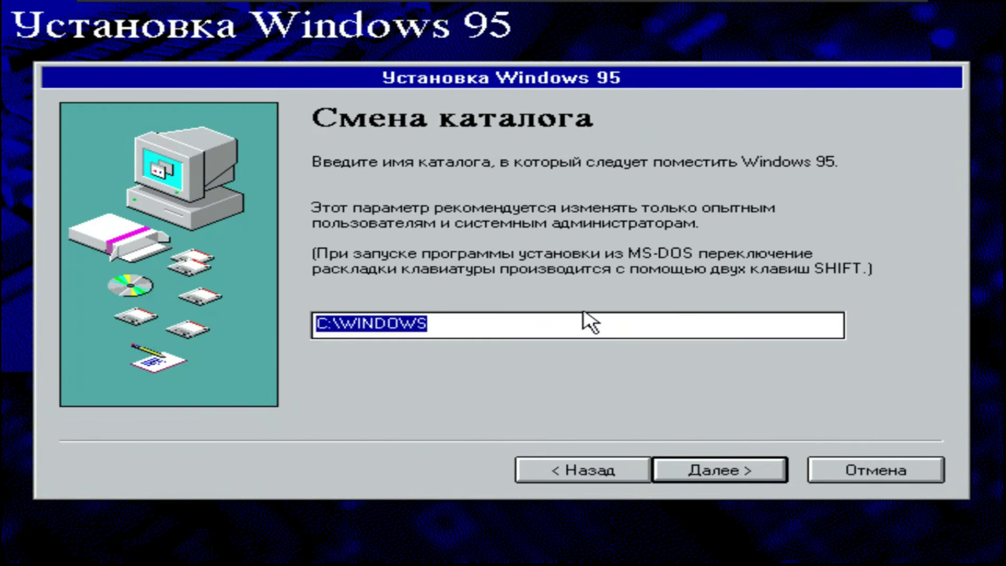
text(C:\WIN96)
key(Return)
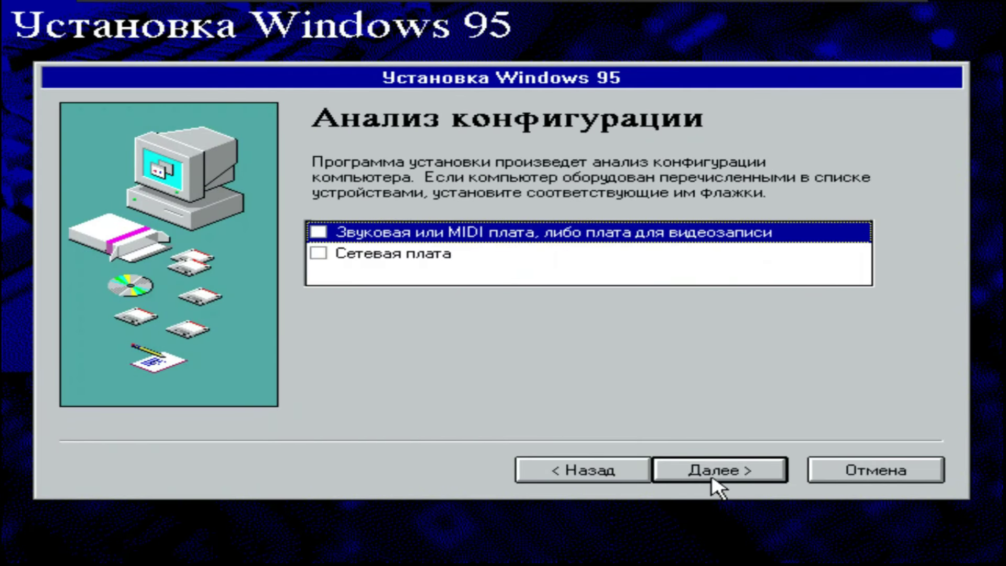
click(656, 481)
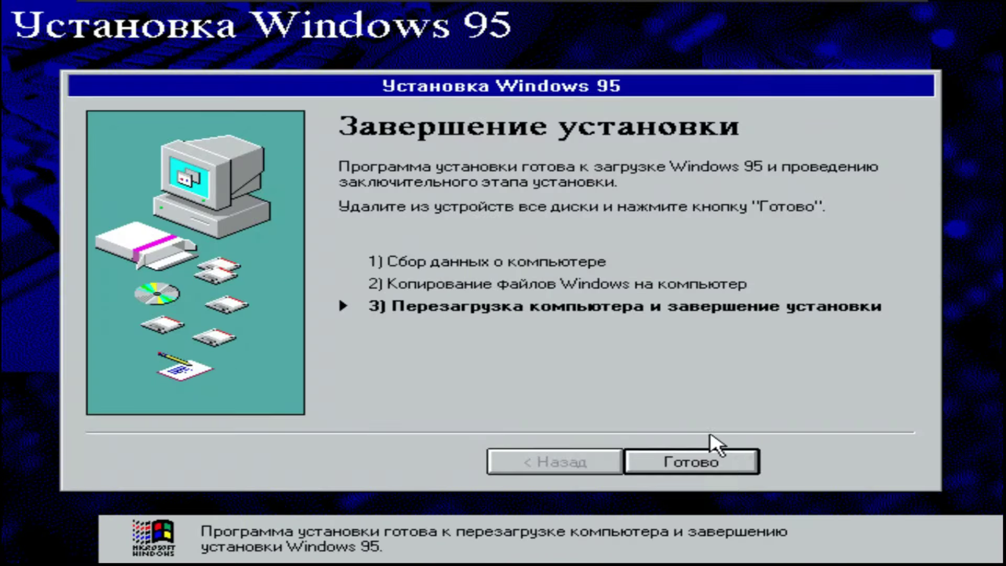
click(696, 460)
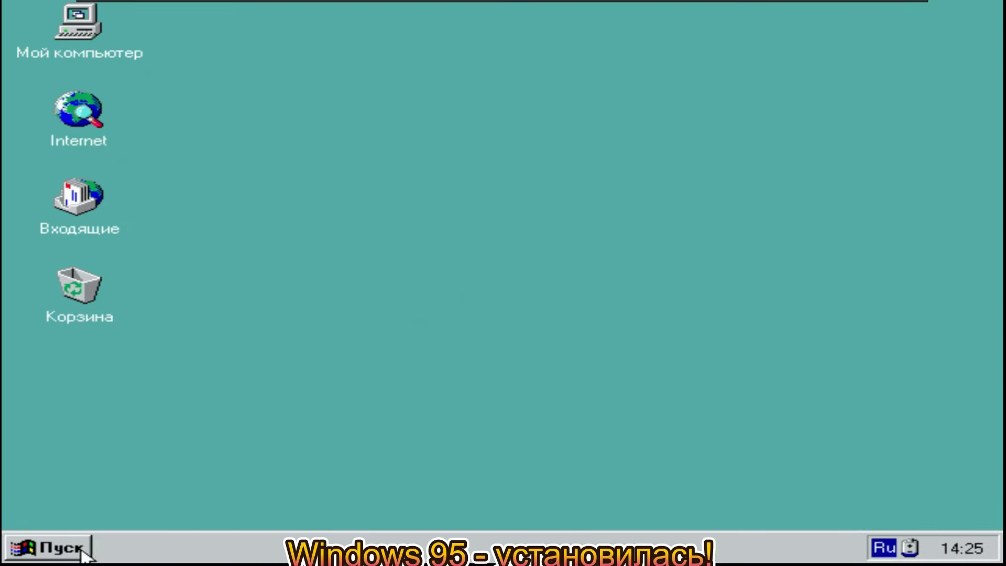
- Launch Paint from the Стандартные programs in the newly installed Windows 95
click(68, 547)
mouse_move(251, 259)
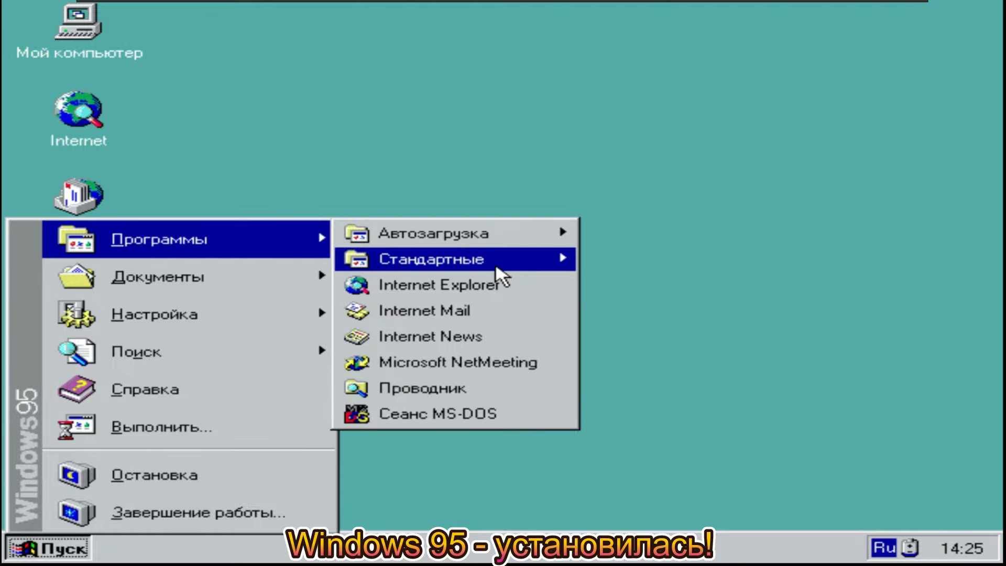
mouse_move(496, 272)
click(733, 360)
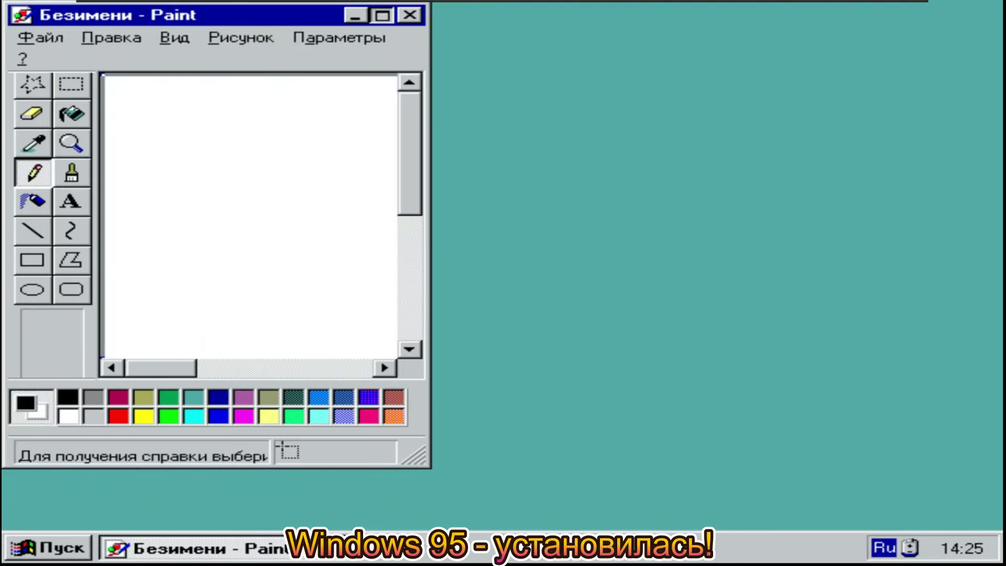
- Sketch large freehand letters across the maximised Paint canvas with the pencil, and close the drawing without saving it
key(alt+space)
key(x)
mouse_move(290, 57)
mouse_down()
mouse_move(366, 328)
mouse_move(420, 317)
mouse_up()
drag(307, 170, 412, 175)
drag(272, 65, 465, 111)
drag(580, 121, 591, 358)
mouse_move(596, 323)
mouse_down()
mouse_move(843, 115)
mouse_move(825, 321)
mouse_up()
drag(654, 212, 810, 217)
drag(188, 76, 201, 432)
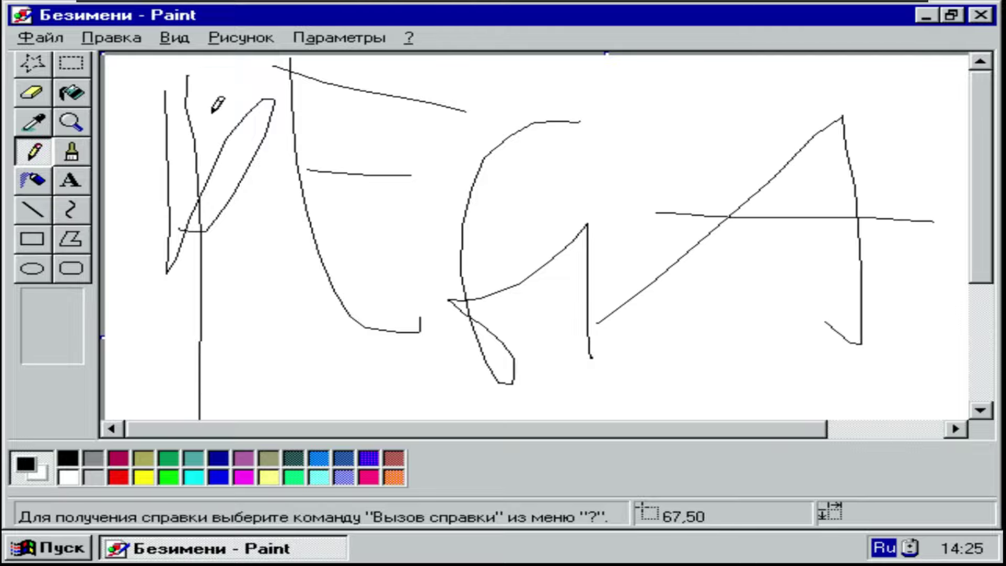
click(982, 12)
click(499, 304)
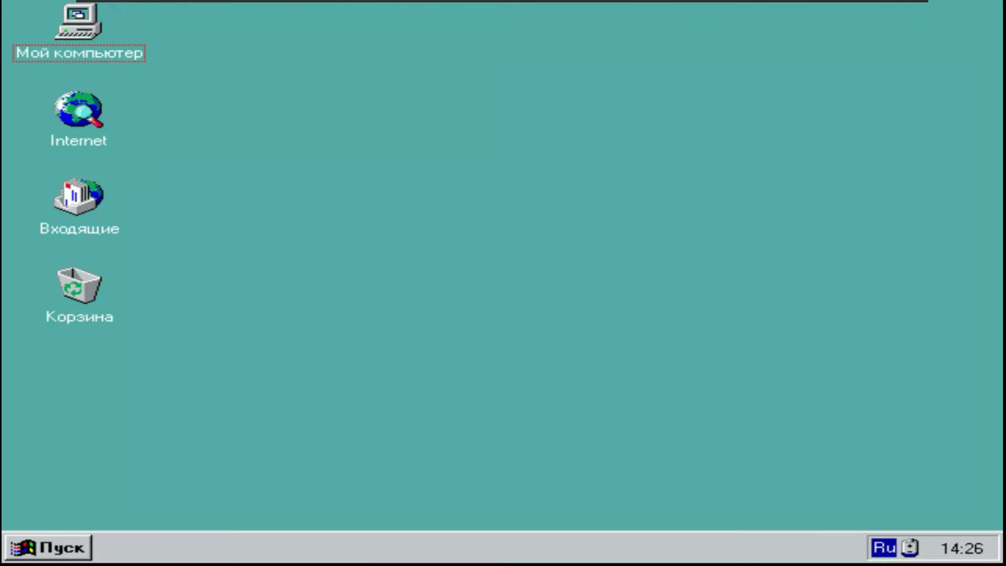
- Open the Windows folder on drive C from Мой компьютер
double_click(79, 24)
click(243, 82)
double_click(243, 86)
double_click(438, 105)
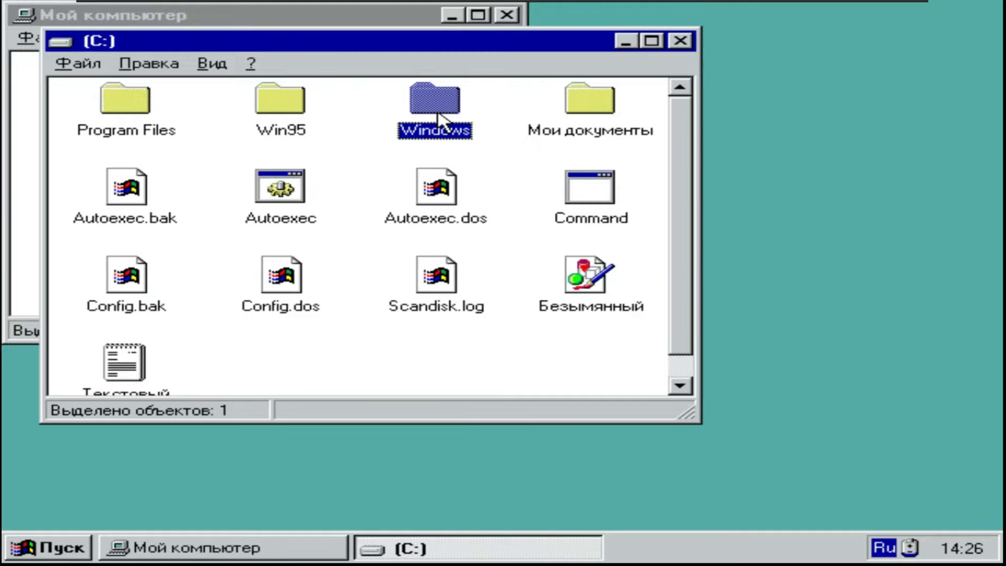
- Try to launch Dvdplay, Freecell and Grpconv from the Windows folder, dismissing any startup errors
click(240, 413)
click(240, 414)
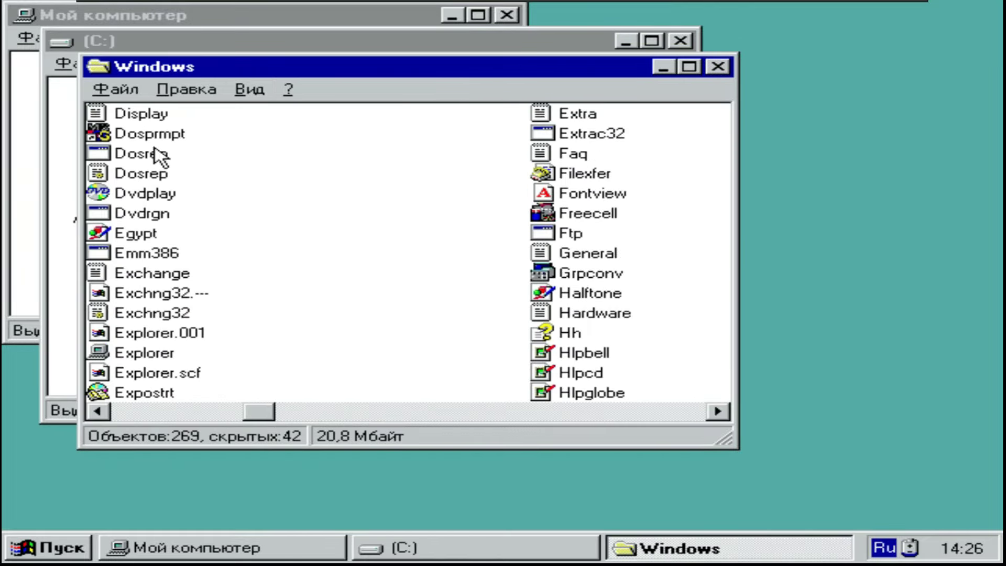
double_click(157, 193)
click(464, 329)
click(572, 211)
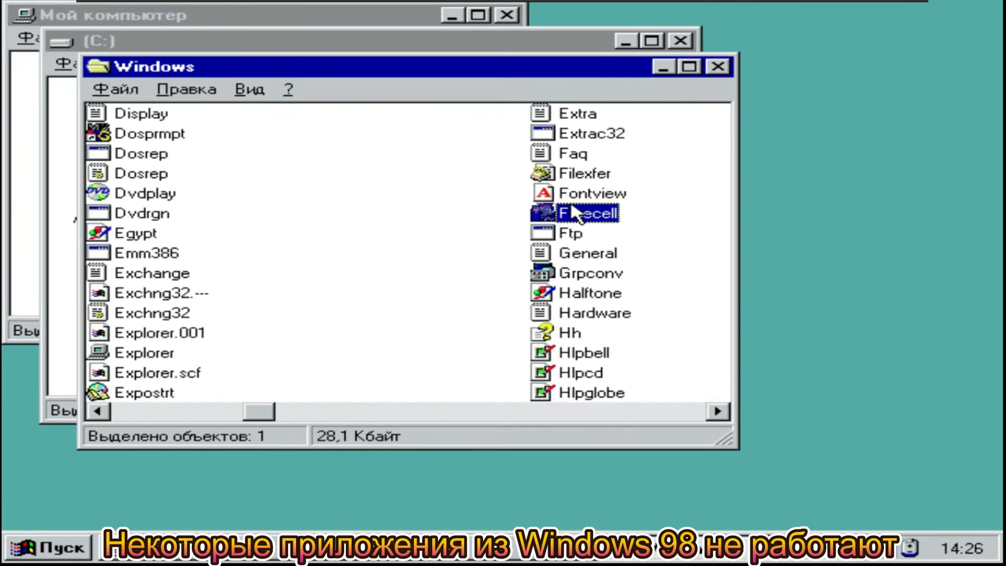
double_click(573, 212)
click(550, 335)
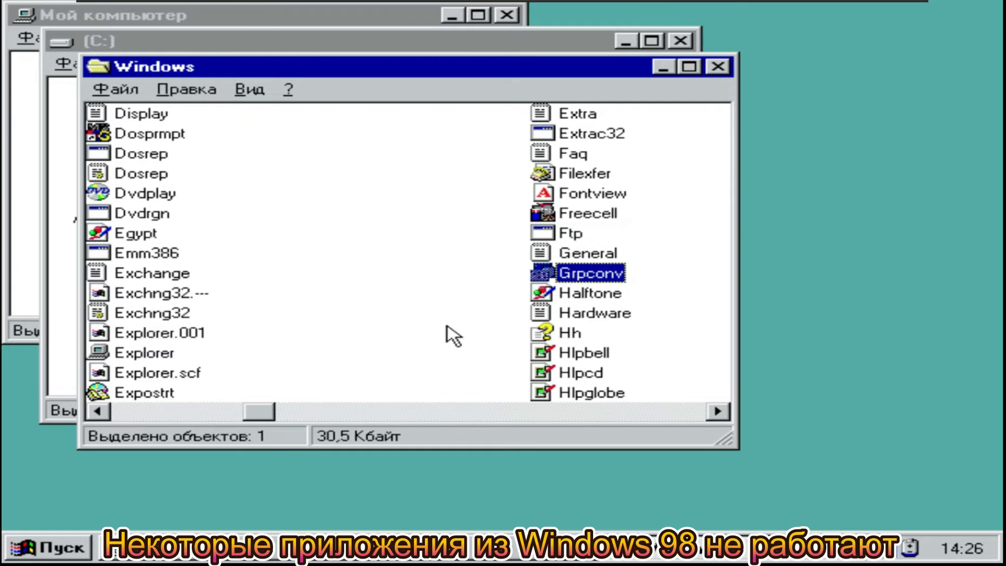
- Try Hwinfo and Mplayer from the Windows folder, view the media player's version information and close it
click(290, 413)
click(314, 413)
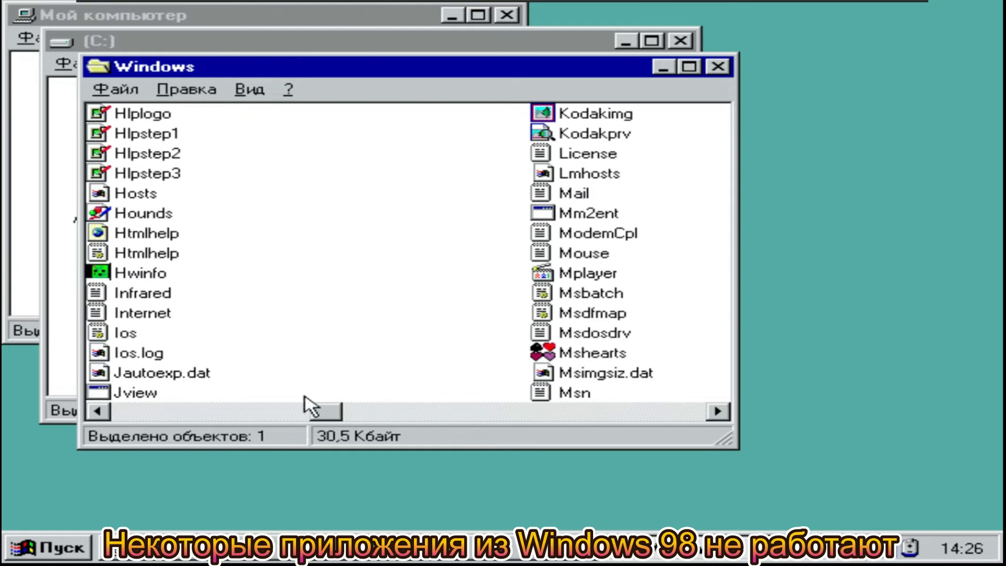
double_click(140, 273)
double_click(589, 273)
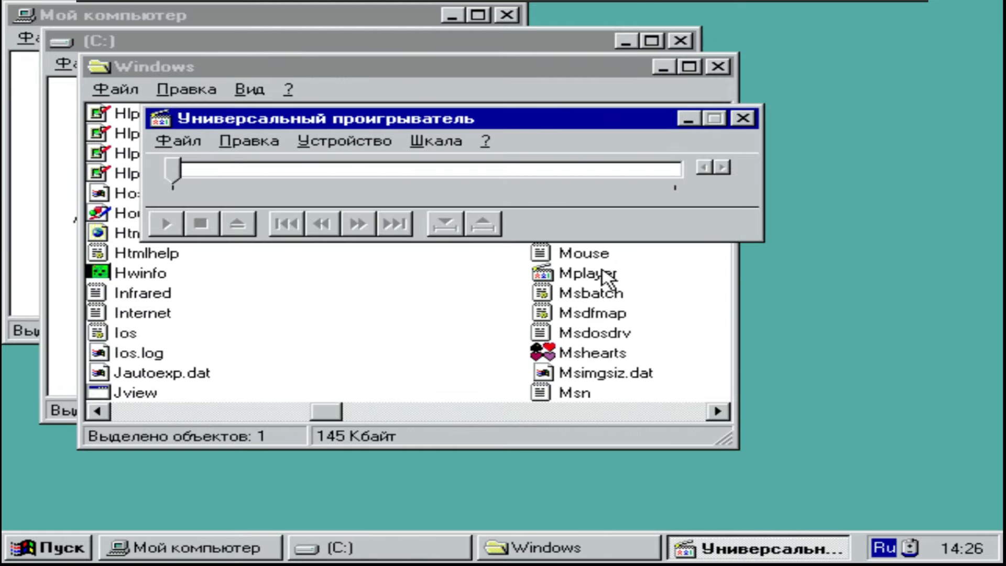
click(485, 142)
click(518, 202)
key(Return)
key(alt+F4)
- Try to launch Mshearts and Netconn from the Windows folder
click(341, 412)
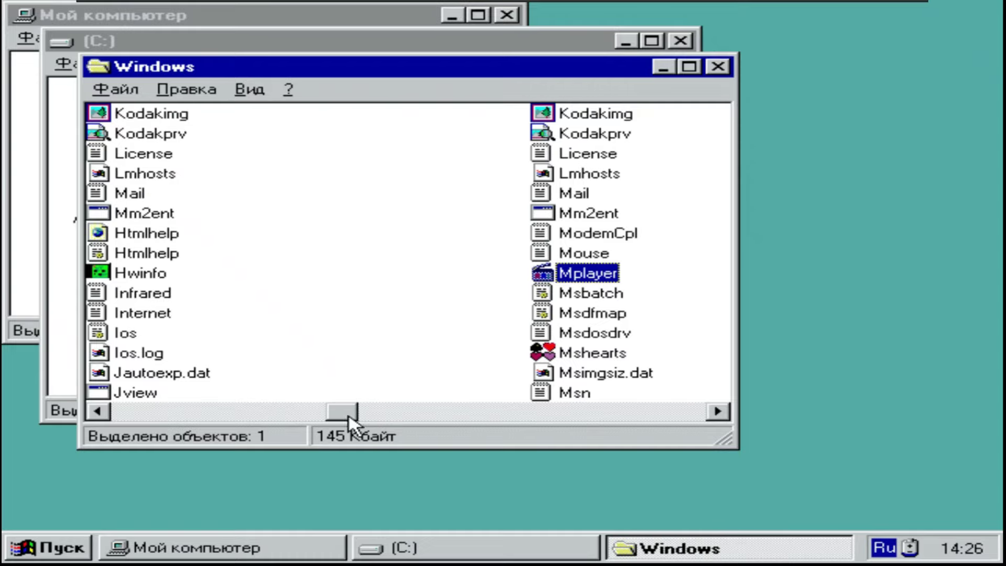
click(341, 412)
double_click(145, 353)
click(537, 327)
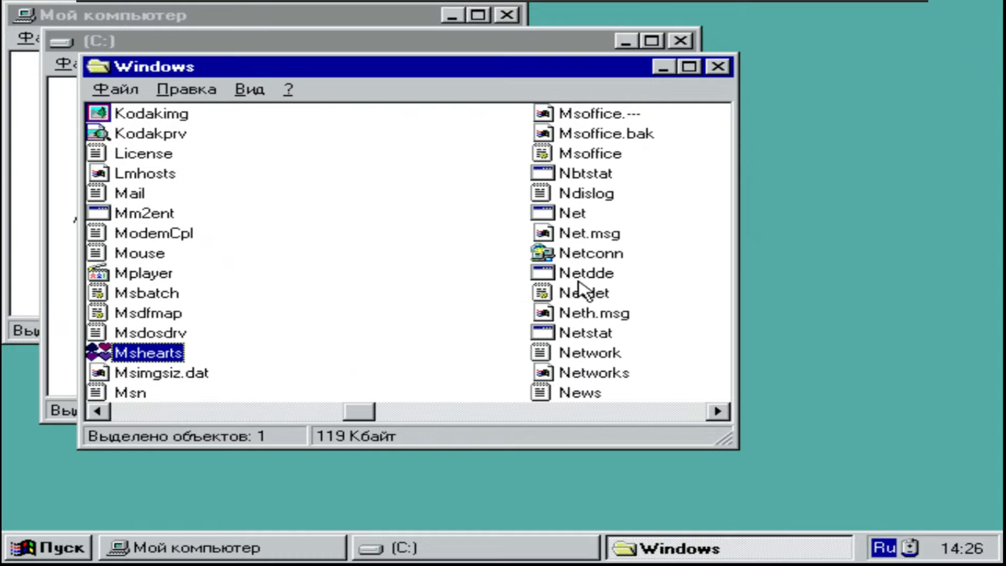
double_click(582, 254)
click(545, 380)
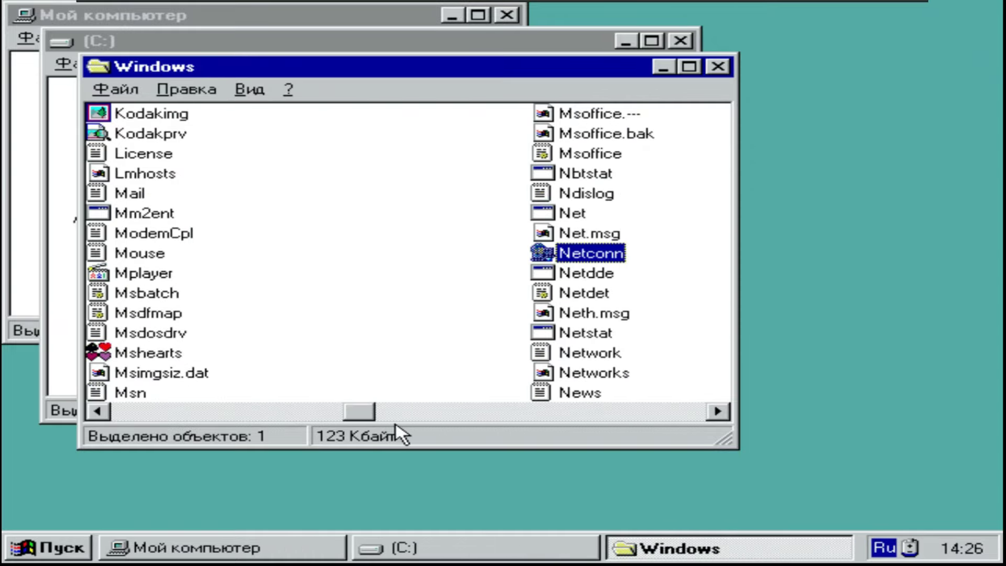
- Launch Progman from the Windows folder, look at its program groups and close it
drag(396, 425, 429, 385)
double_click(128, 373)
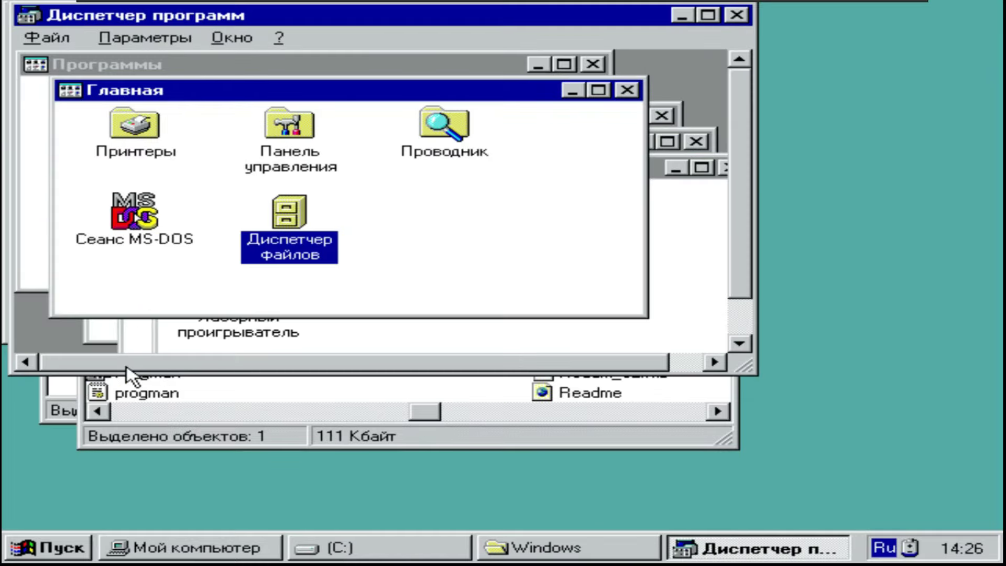
click(736, 15)
- Launch Pbrush from the Windows folder, draw a looping pencil line and close the drawing without saving
double_click(141, 198)
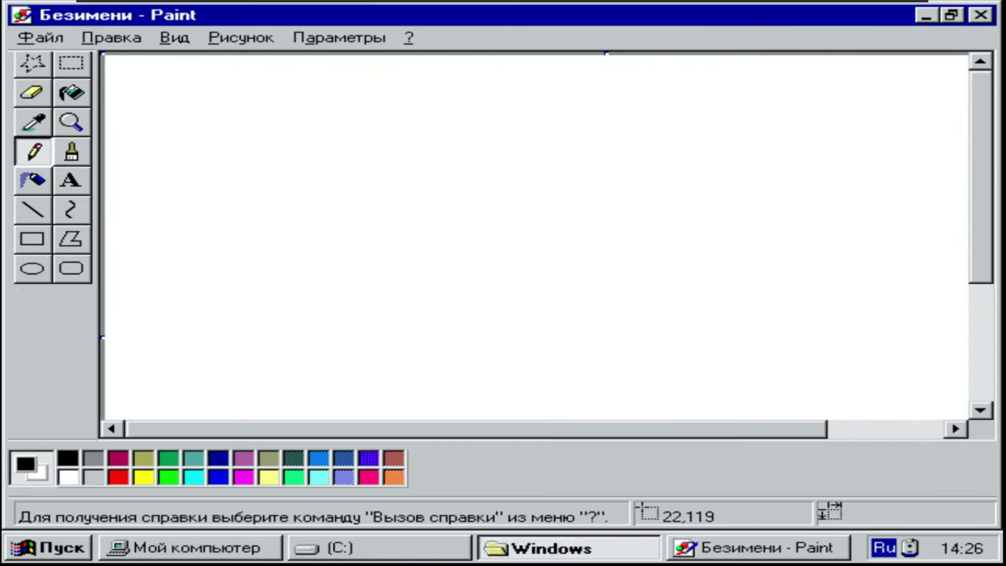
mouse_move(130, 121)
mouse_down()
mouse_move(497, 116)
mouse_move(749, 84)
mouse_move(698, 162)
mouse_up()
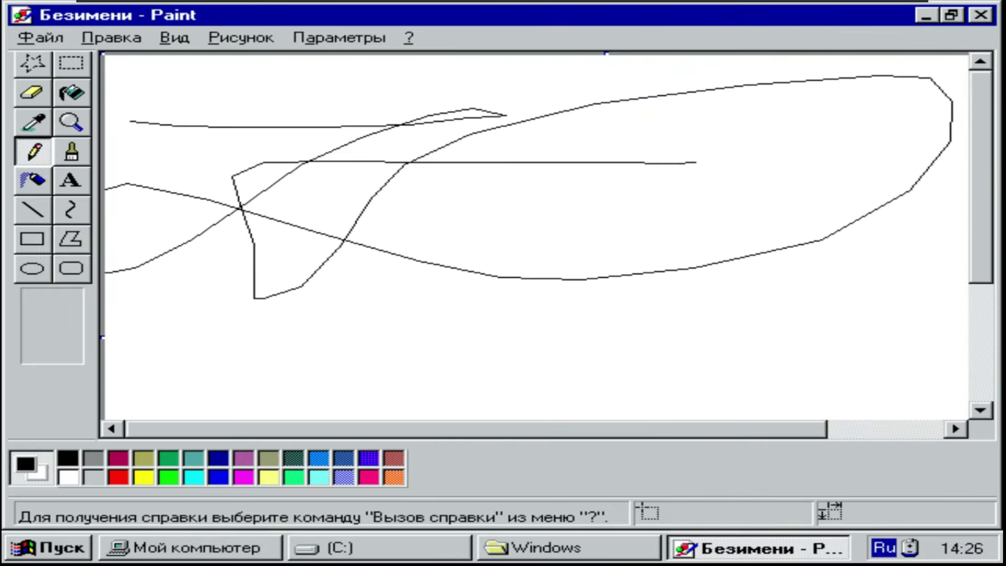
click(981, 15)
click(521, 314)
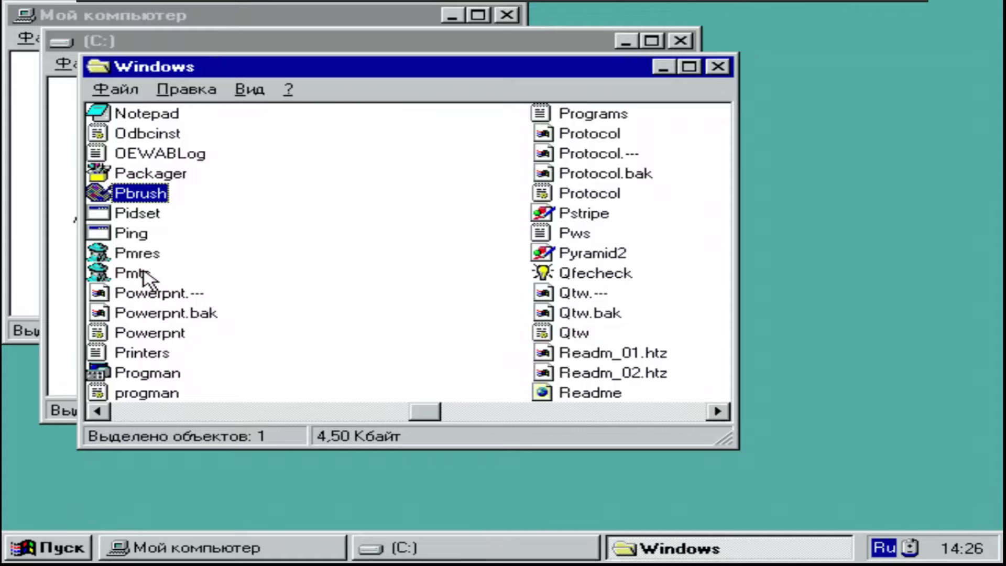
- Try to launch Notepad from the Windows folder and dismiss the startup error
click(157, 134)
double_click(131, 115)
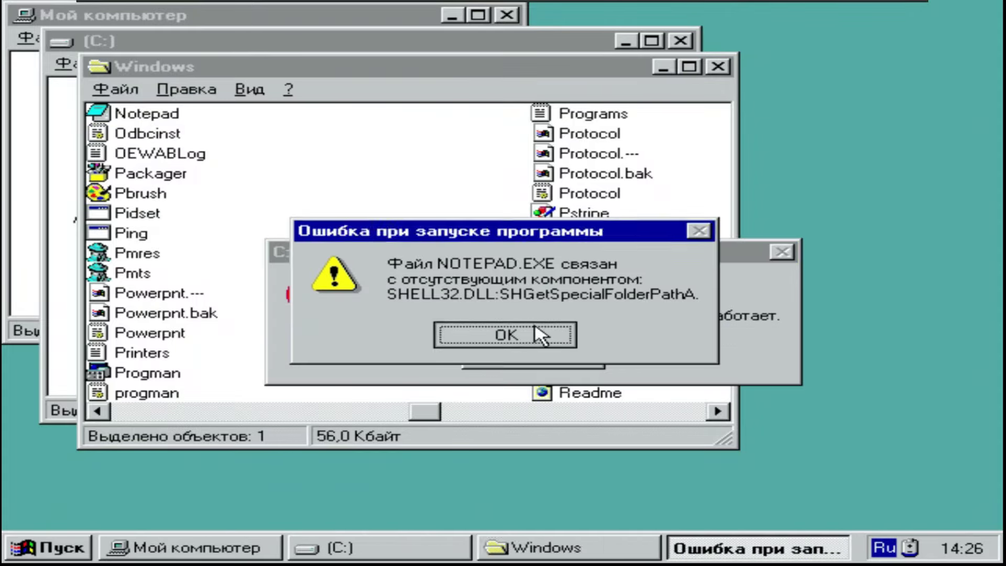
click(537, 334)
- Launch Regedit from the Windows folder and close it
drag(426, 411, 497, 413)
click(175, 270)
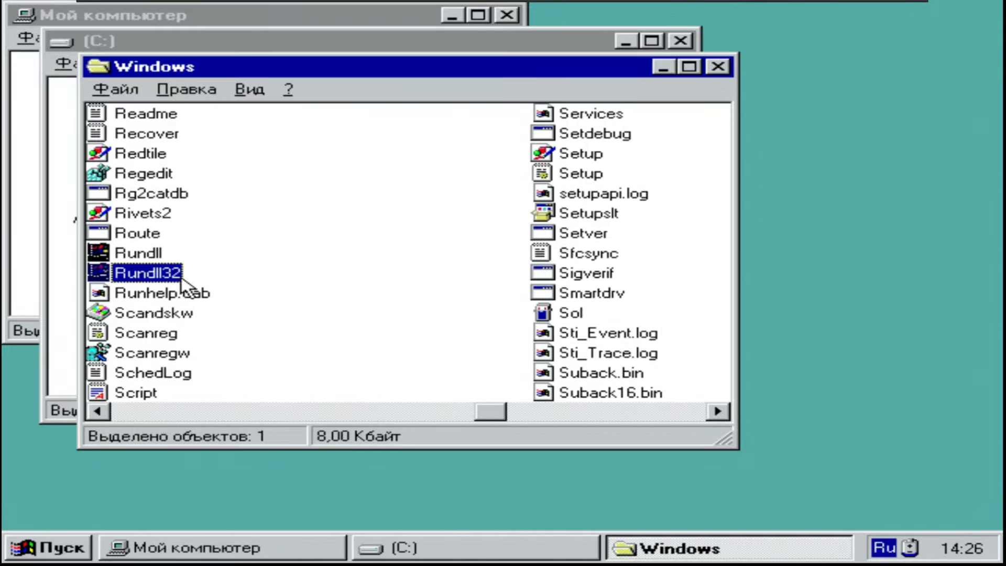
click(156, 176)
double_click(156, 178)
click(803, 67)
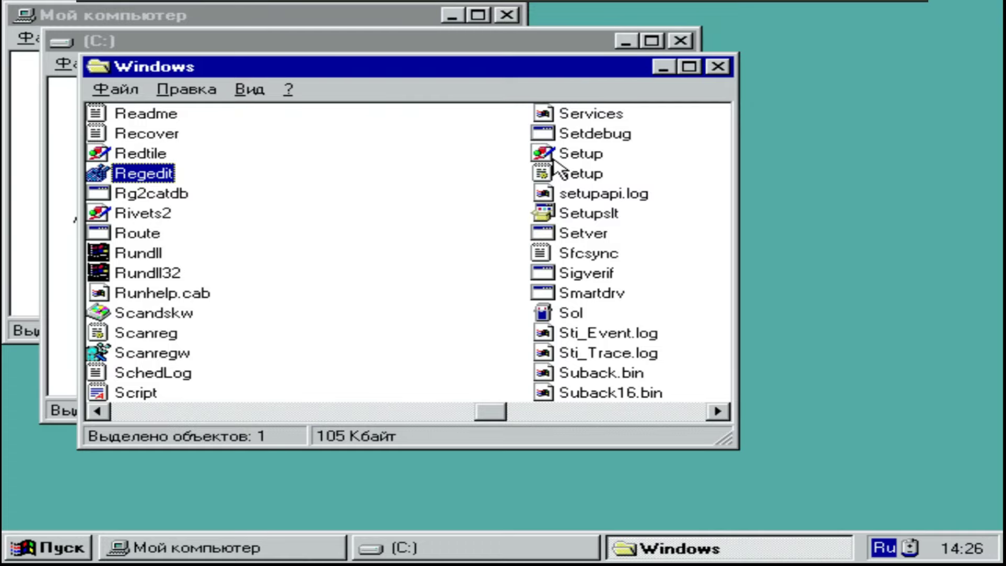
- Launch the Sol card game, try moving some cards, deal from the deck and close the game
double_click(573, 314)
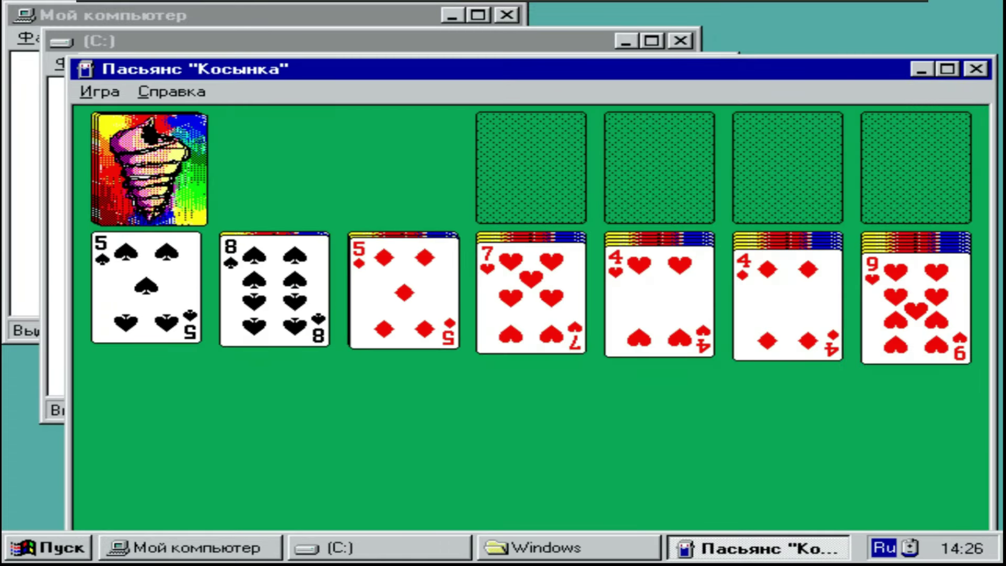
drag(324, 265, 445, 200)
drag(654, 294, 501, 183)
drag(786, 304, 695, 231)
drag(644, 292, 282, 277)
click(150, 168)
click(150, 168)
click(178, 189)
click(178, 189)
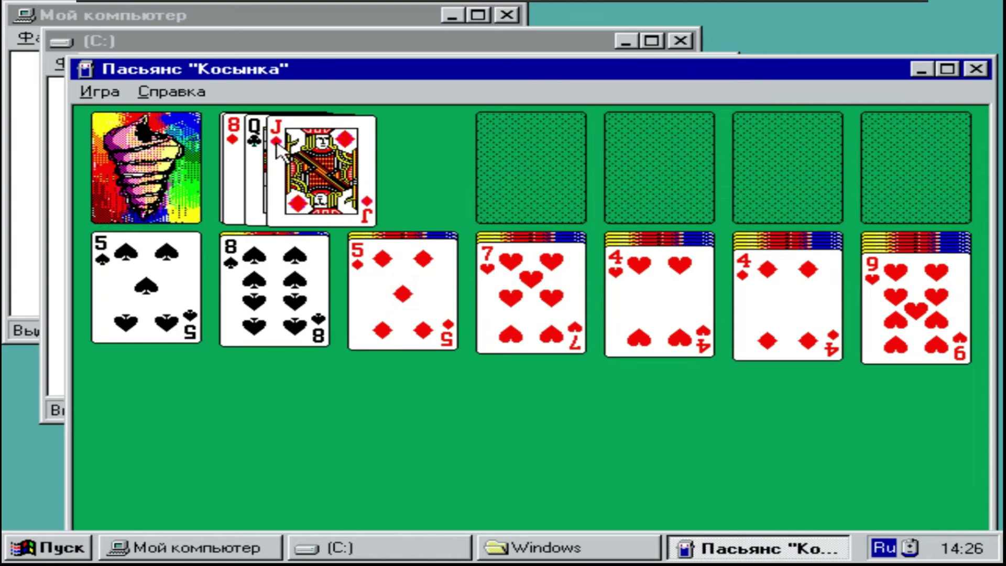
drag(282, 153, 516, 153)
click(975, 68)
- Launch Welcome from the Windows folder and close its window
drag(503, 414, 563, 414)
double_click(566, 292)
click(758, 387)
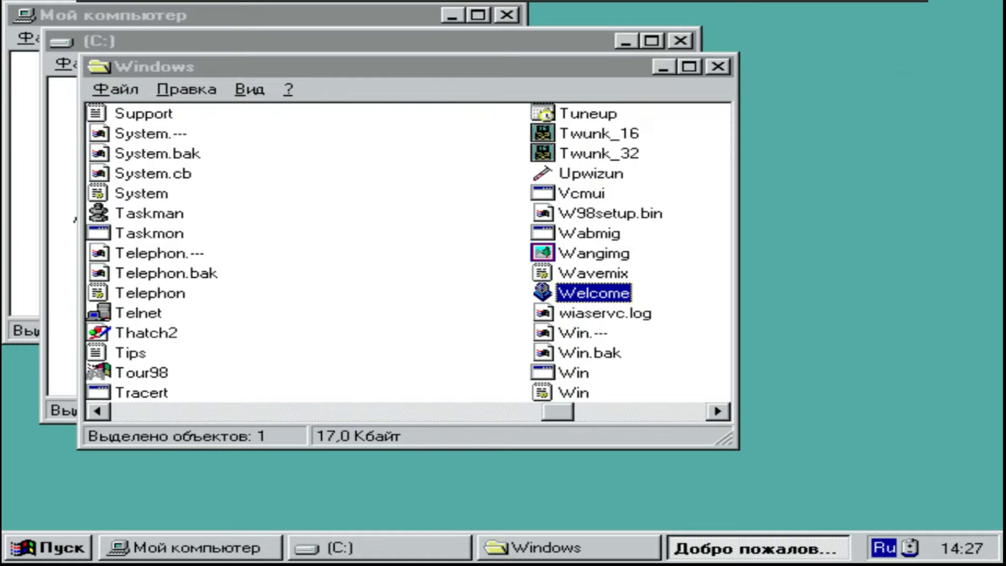
click(577, 132)
click(575, 169)
- Try to launch Wuauboot and Wupdmgr, dismiss the startup errors and close the Windows folder
drag(557, 413, 623, 412)
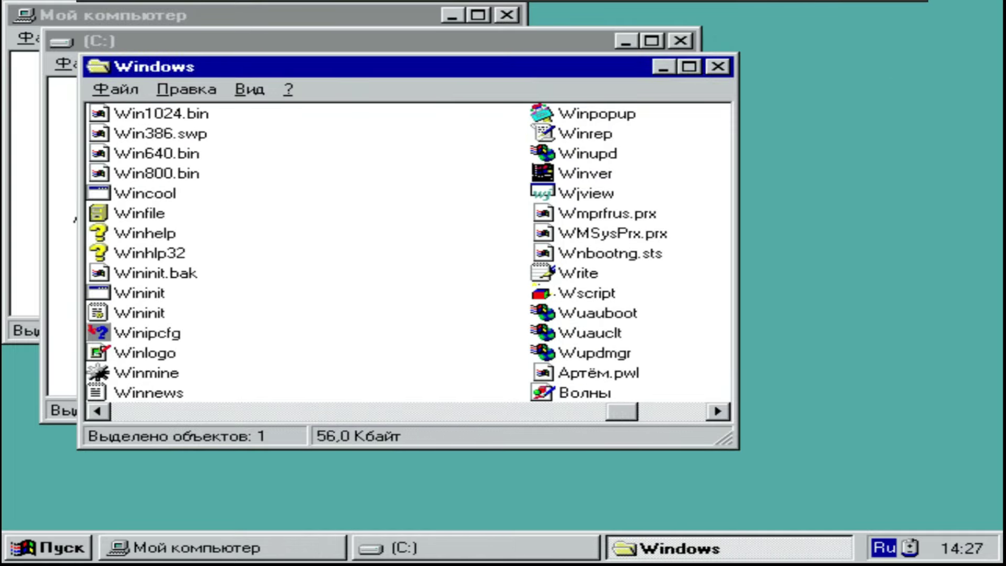
double_click(592, 313)
click(555, 332)
double_click(595, 353)
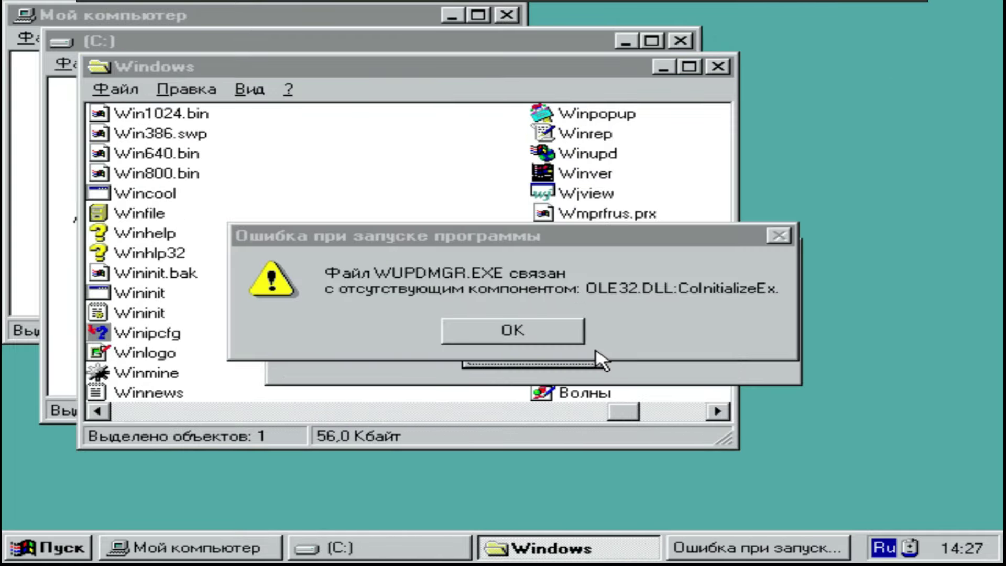
click(555, 330)
click(533, 352)
click(716, 67)
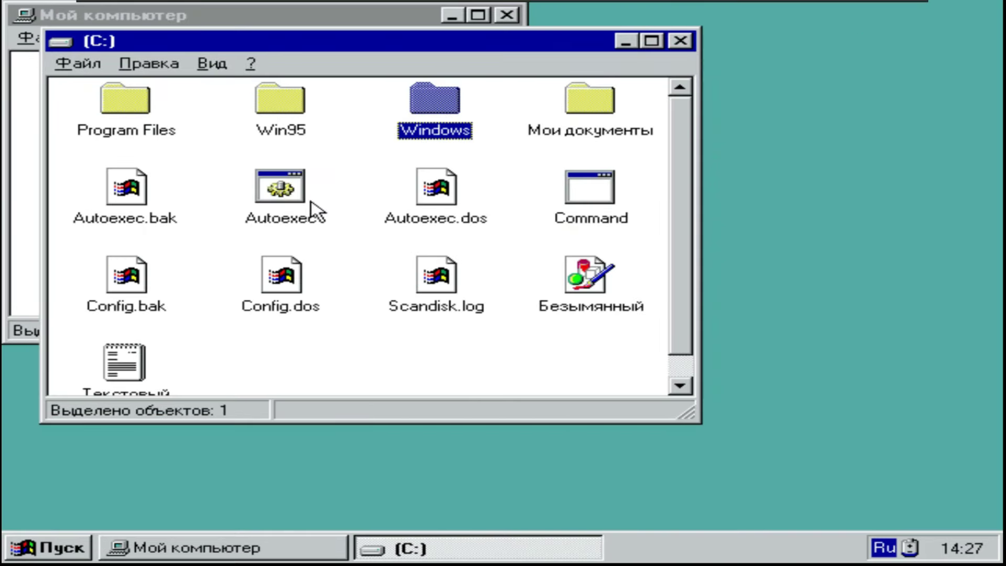
- Add a "Windows 95 -" line below the Windows 98 entry in drive C's text document, saving it on closing
double_click(124, 361)
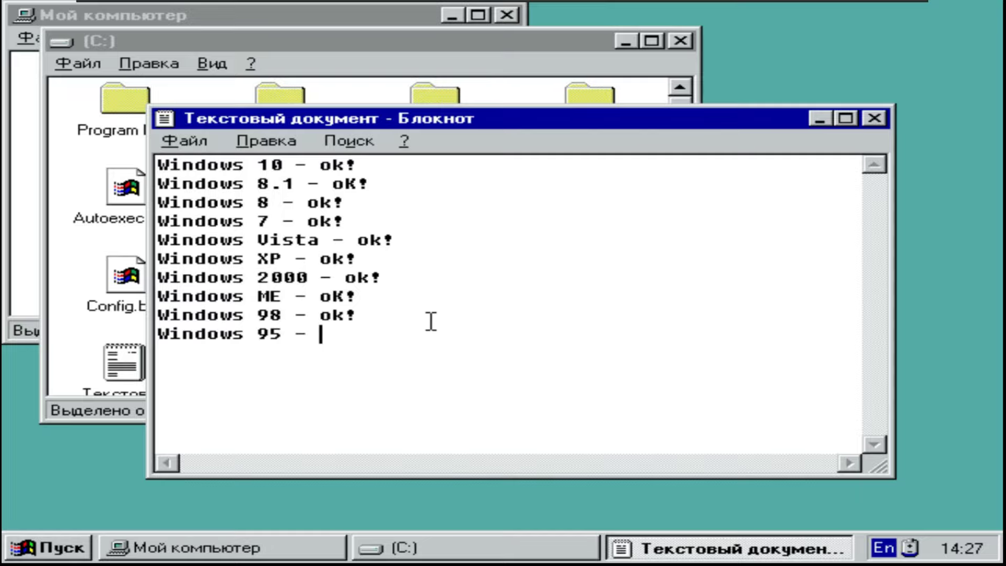
click(873, 119)
click(343, 333)
- Open the Безымянный picture from drive C in Paint and close it, saving its changes
double_click(589, 272)
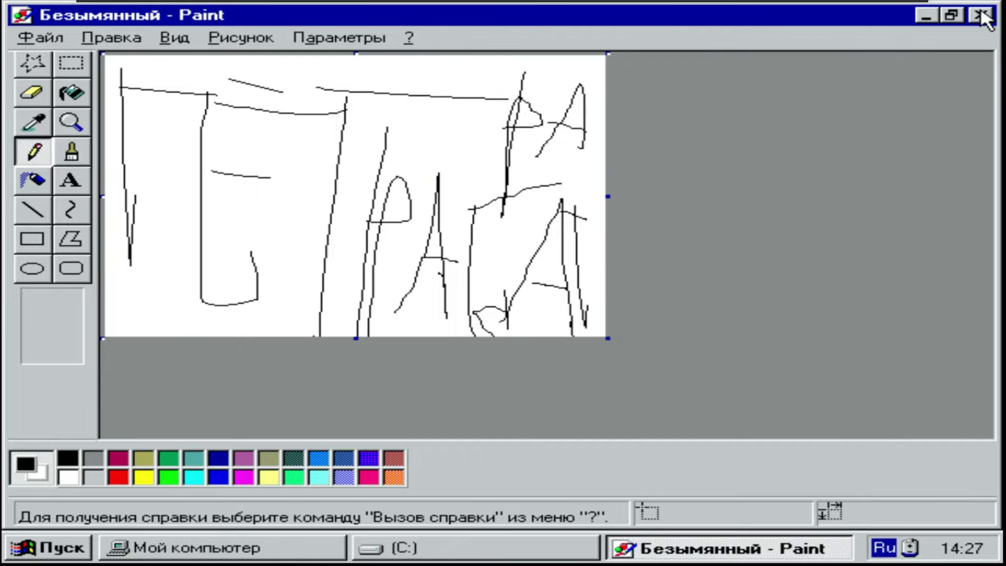
click(983, 18)
click(321, 301)
- Open the Навес picture from Мои рисунки in Мои документы, view the browser's version information and close the browser
double_click(580, 137)
double_click(308, 136)
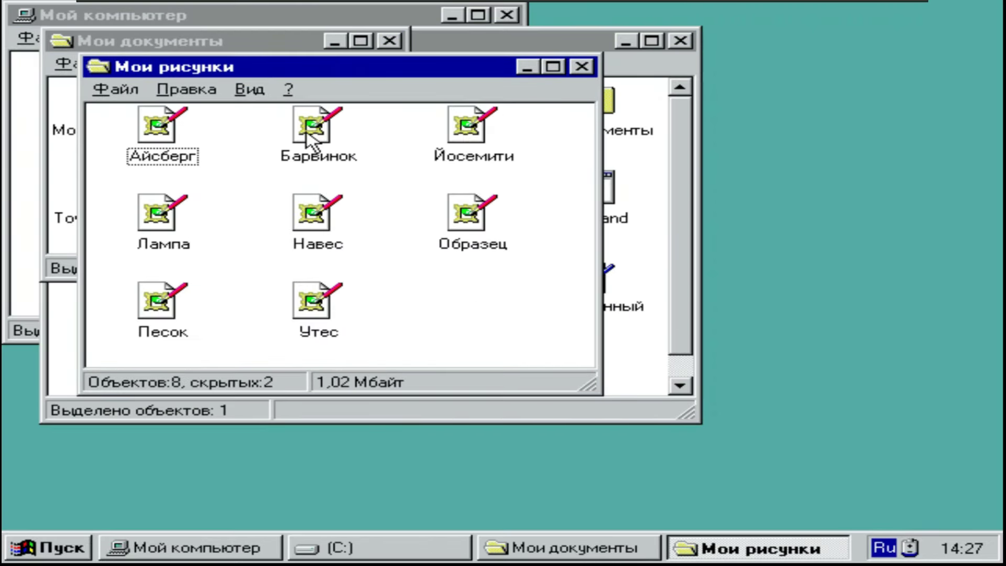
double_click(314, 212)
click(506, 115)
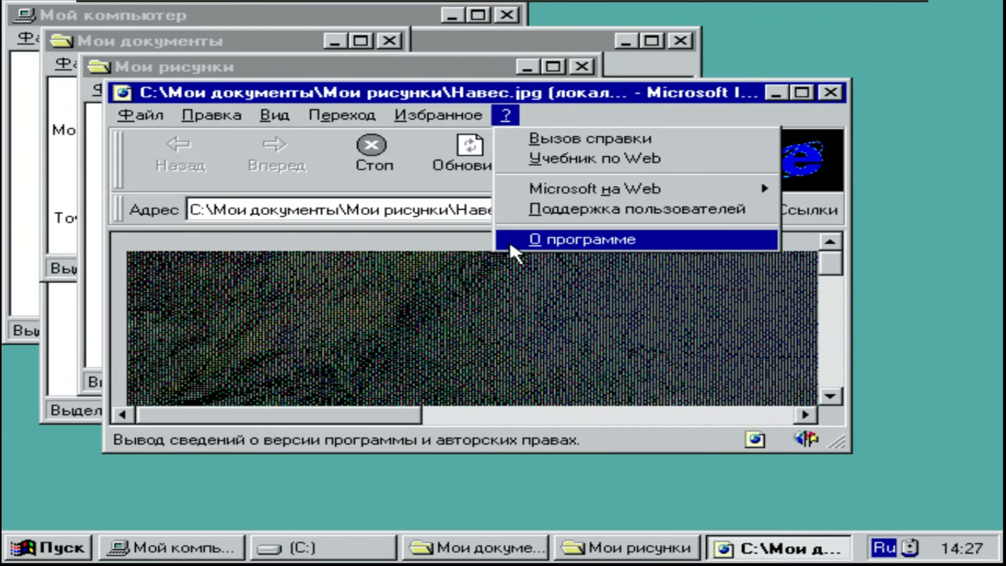
click(509, 240)
click(611, 499)
click(831, 92)
- Close all the open folder windows to return to the desktop
click(581, 67)
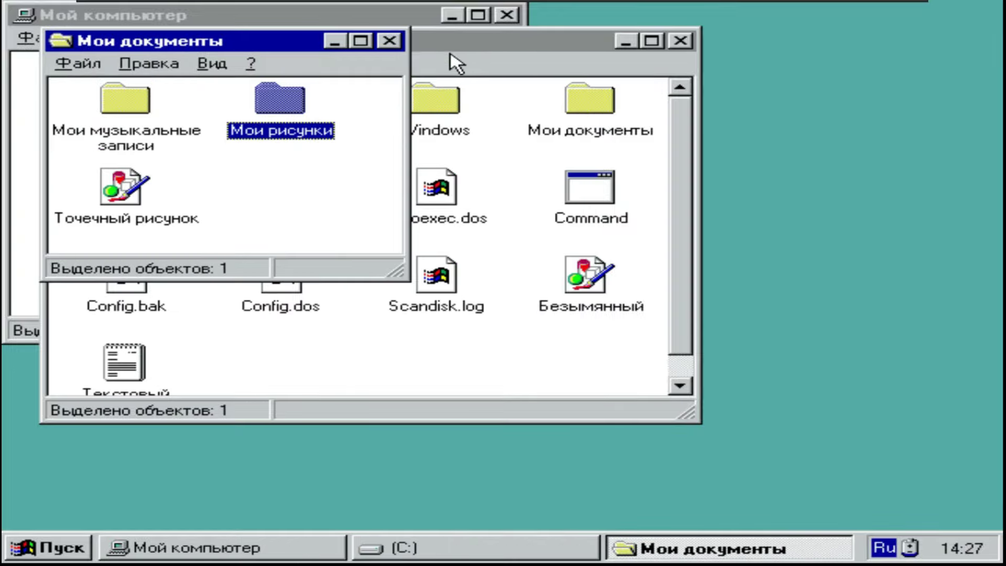
click(389, 41)
click(680, 40)
click(506, 15)
- Open the desktop's display properties and select the Зигзаг background pattern
right_click(412, 183)
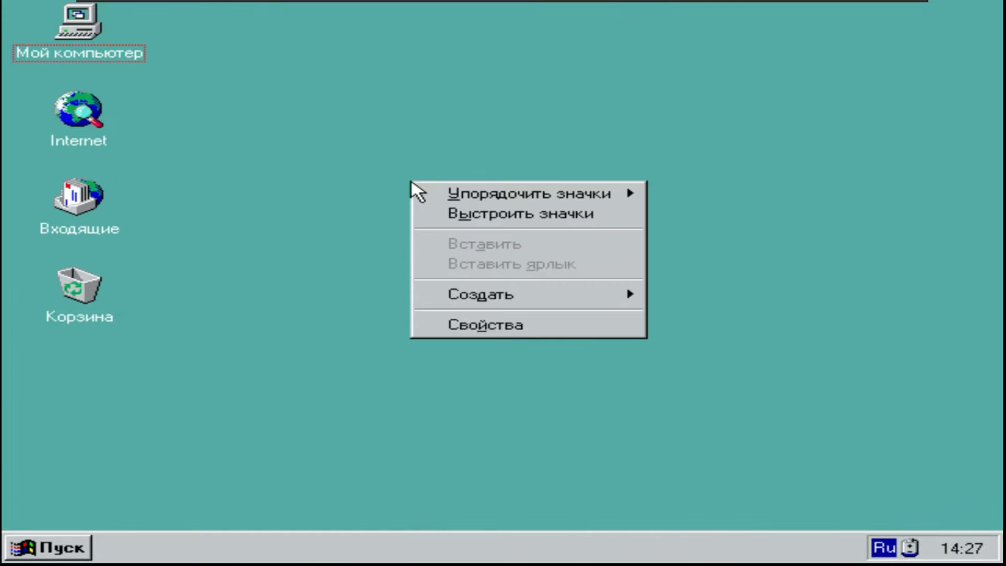
click(539, 329)
click(314, 46)
click(47, 48)
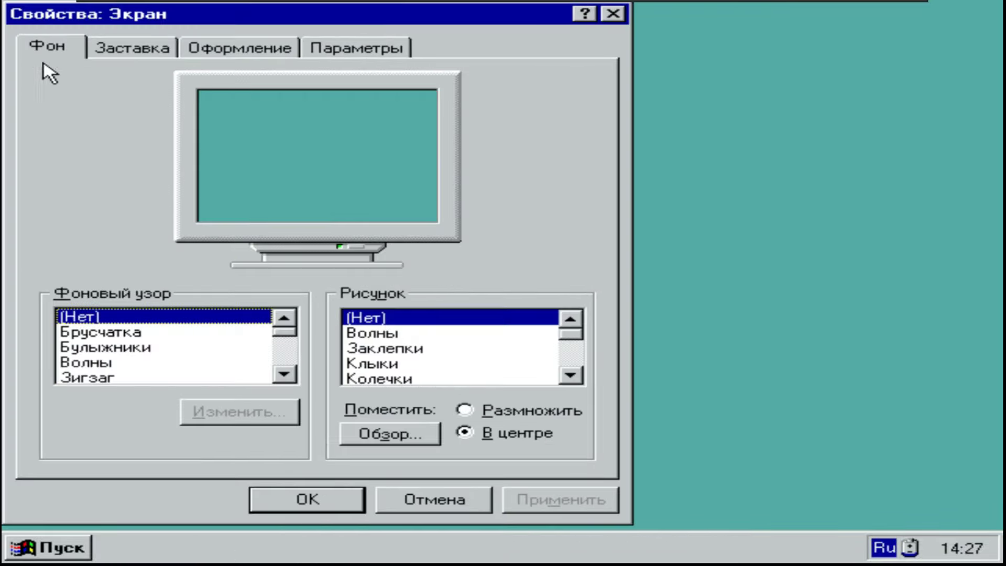
click(204, 331)
click(204, 318)
click(218, 362)
click(215, 377)
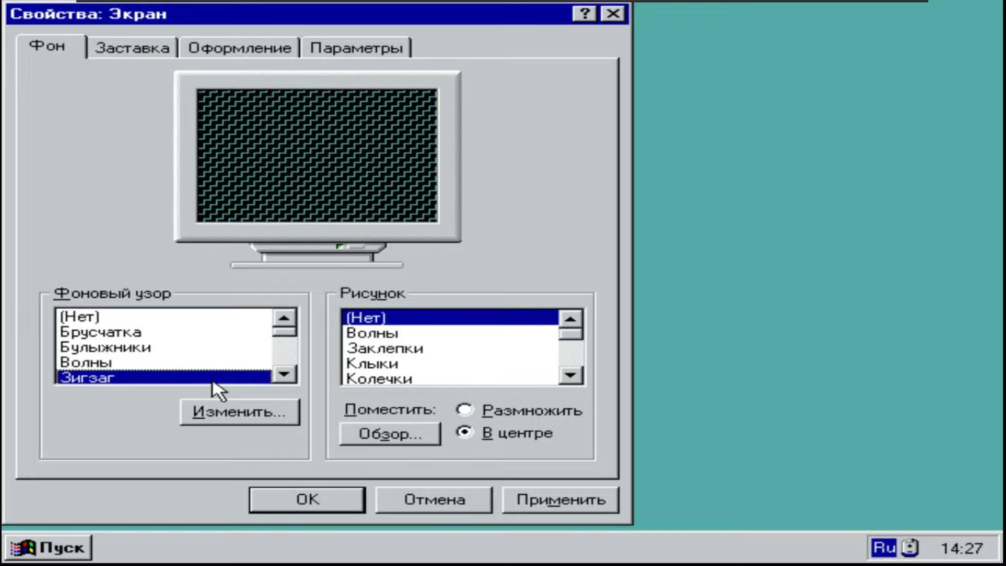
- Choose the Установка wallpaper, place it in the centre and apply the display settings
drag(428, 383, 519, 375)
click(464, 433)
click(502, 417)
click(570, 375)
click(526, 378)
scroll(450, 349, down, 3)
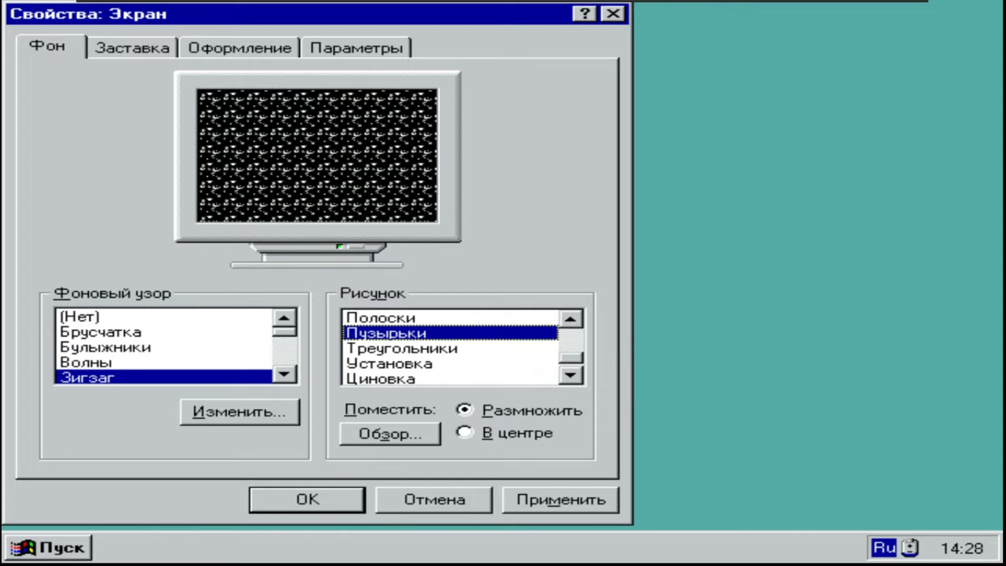
click(461, 350)
click(494, 436)
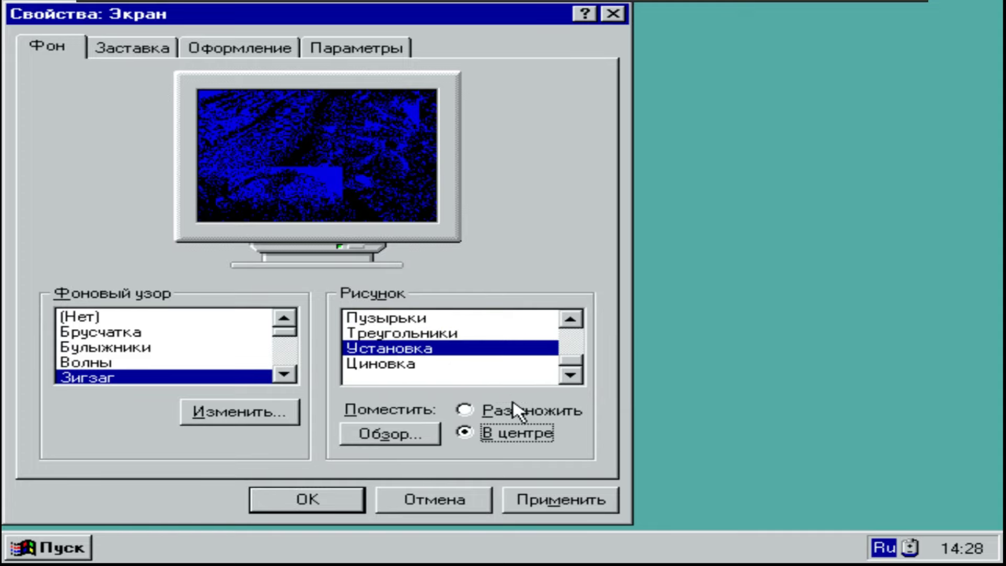
click(310, 500)
- Open the Control Panel (Панель управления)
click(28, 545)
mouse_move(157, 312)
click(424, 307)
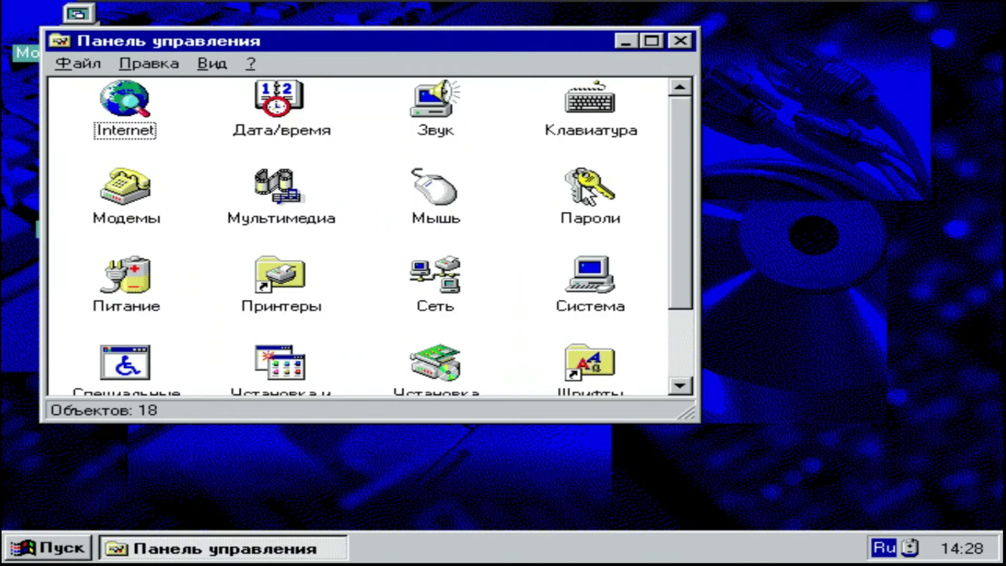
- Open the Система settings and the Установка и удаление программ settings from the Control Panel, closing each one
double_click(588, 286)
click(510, 496)
scroll(677, 249, down, 3)
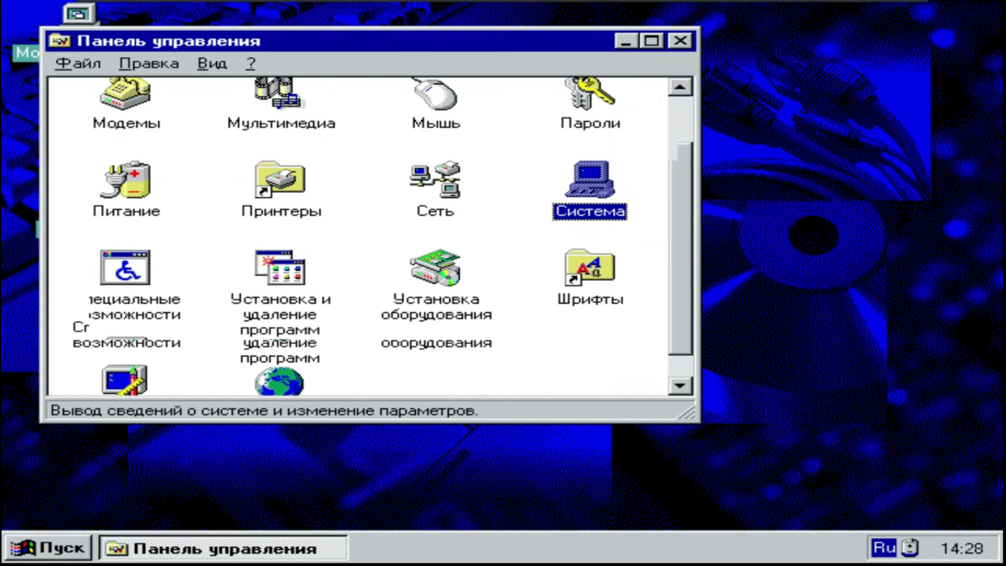
double_click(321, 315)
click(357, 501)
- Open the hardware installation wizard and the Язык и стандарты settings, dismissing both without changes
double_click(451, 265)
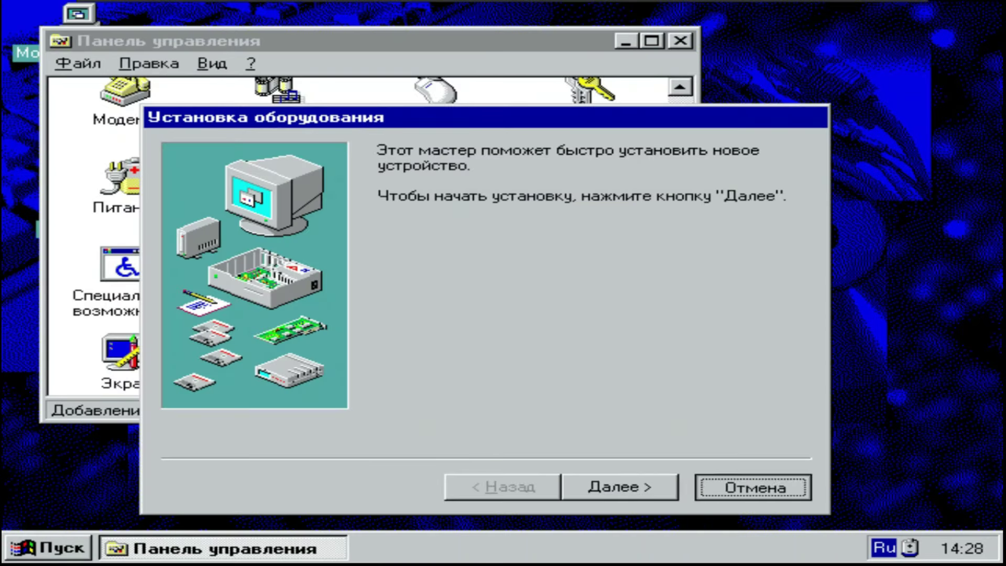
key(Escape)
double_click(279, 357)
key(Escape)
- Open the Питание settings and the new modem installation wizard, cancelling each one
click(89, 173)
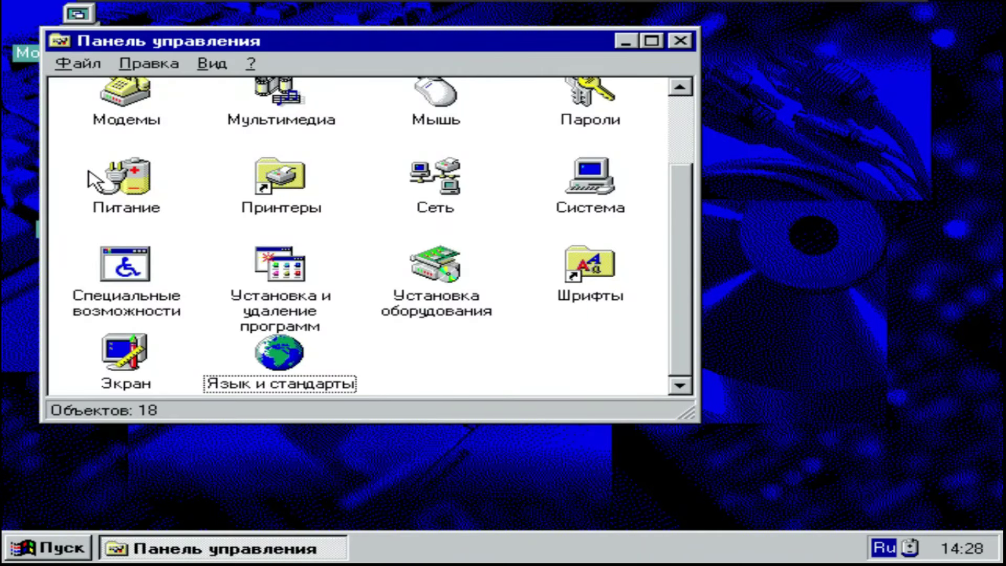
double_click(89, 173)
click(403, 492)
key(Up)
key(Return)
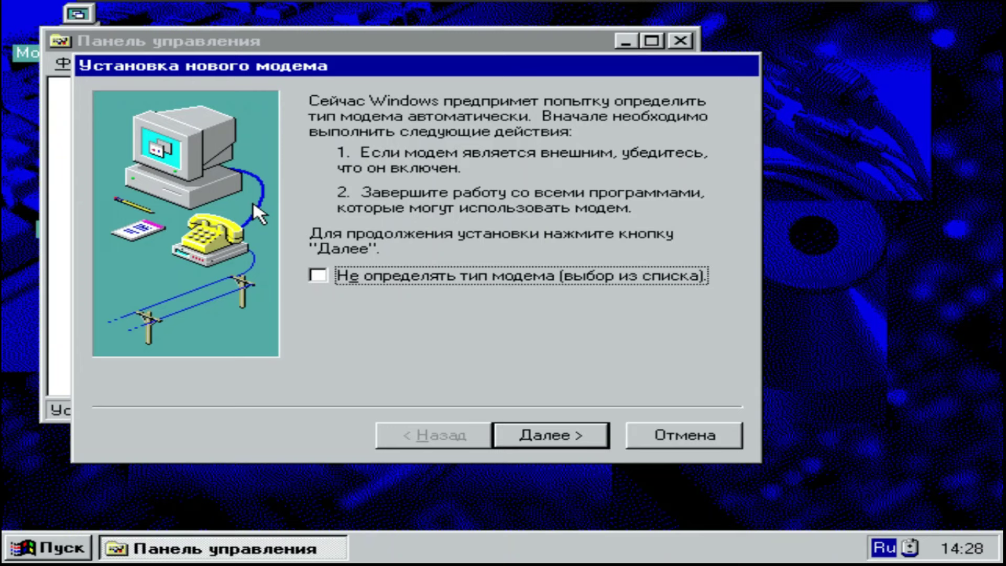
click(697, 453)
- Look at the Сеть settings, dismiss them and close the Control Panel
double_click(438, 193)
key(Escape)
click(680, 41)
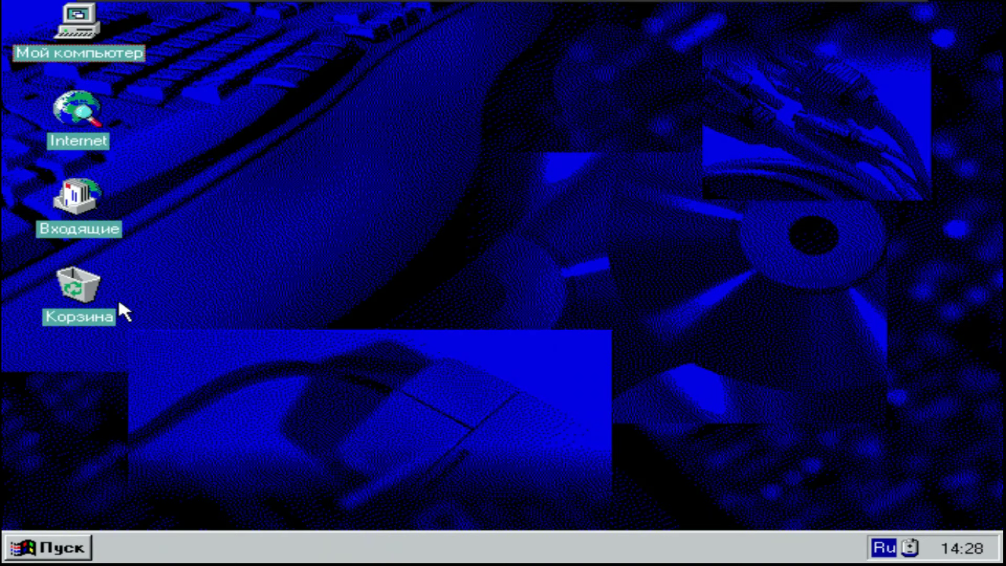
- Open the Internet connection wizard from the desktop, advance to its setup options page and cancel it
key(super)
key(Escape)
double_click(129, 120)
click(681, 461)
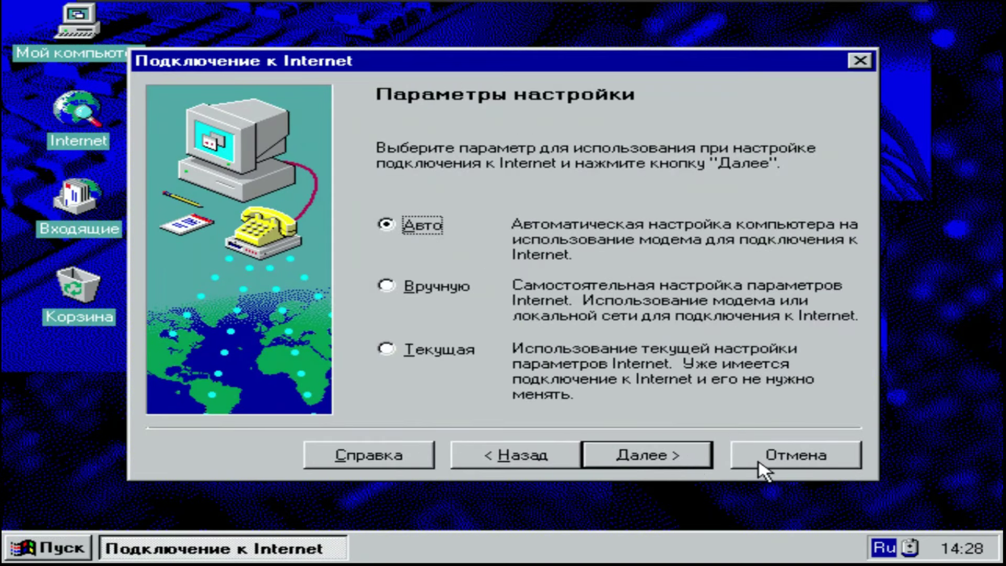
click(764, 462)
click(456, 346)
- Run winver to check the Windows version and dismiss its window
key(super)
click(205, 425)
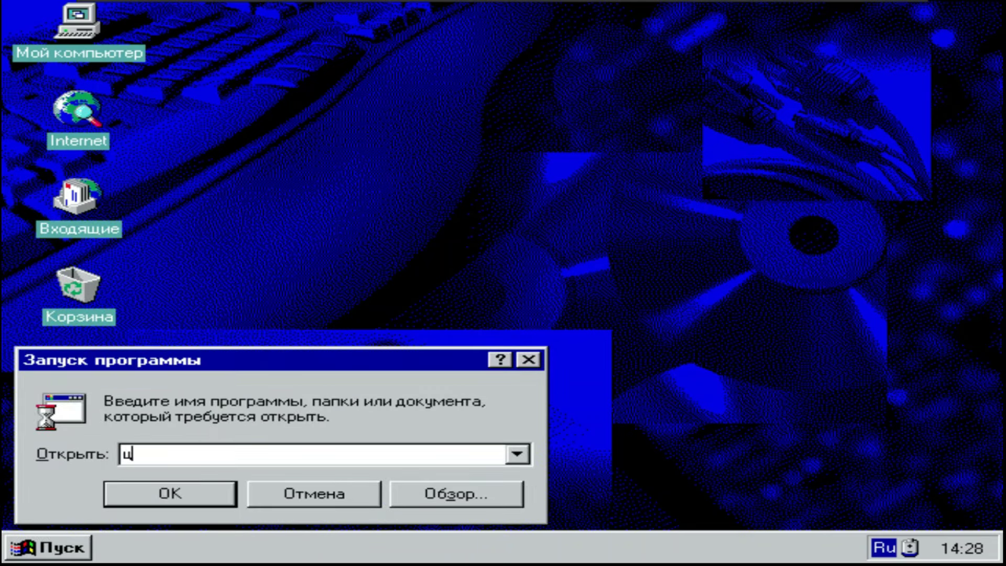
text(winver)
key(Return)
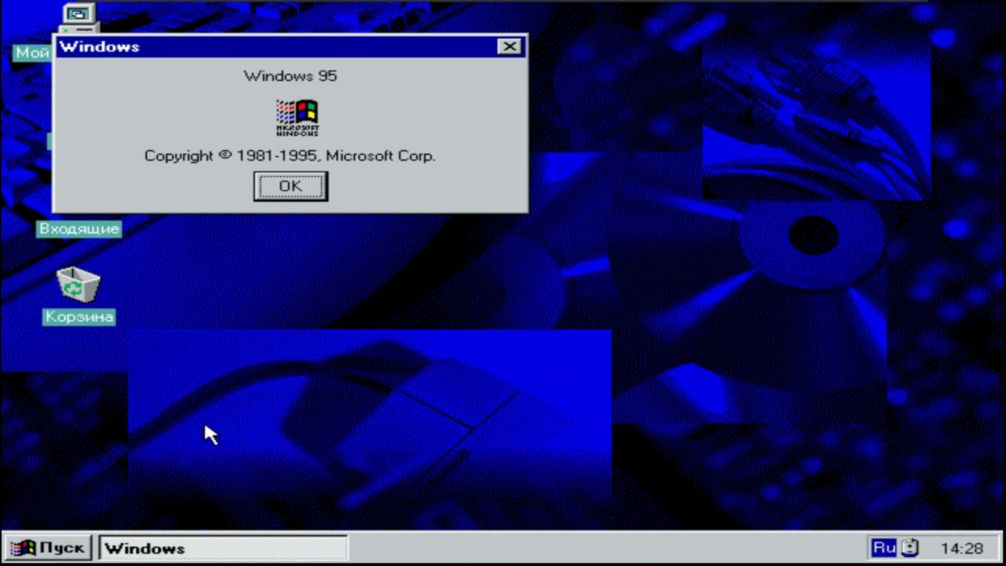
key(Return)
- Check the version with ver in an MS-DOS session, enlarge its font to 12 x 16 and close it
key(super)
mouse_move(157, 238)
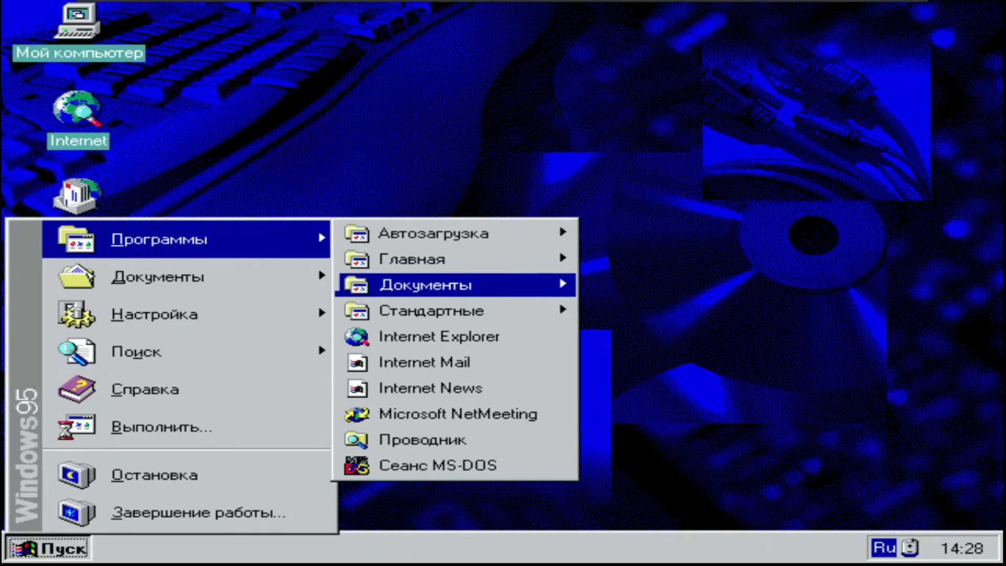
click(477, 461)
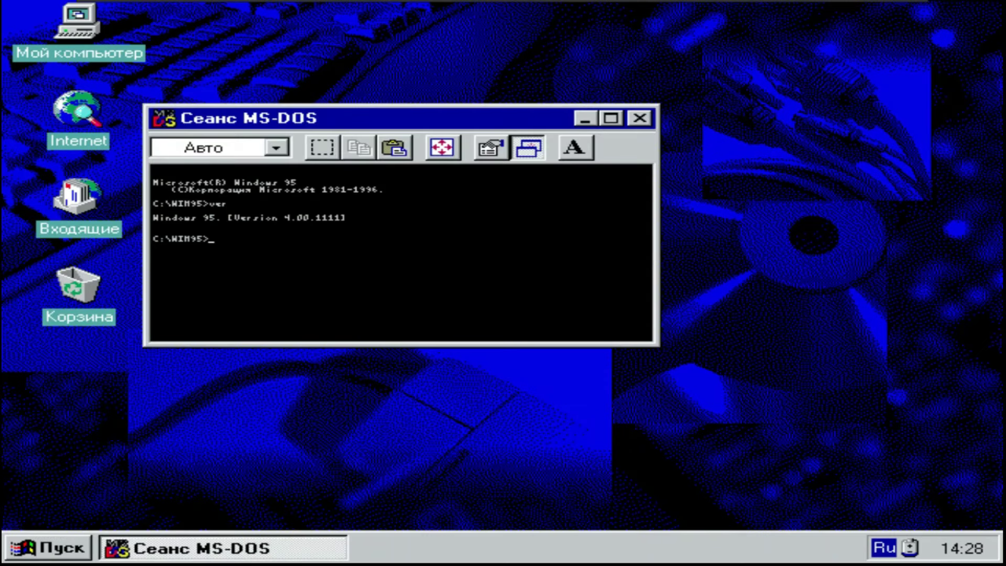
click(276, 148)
click(220, 325)
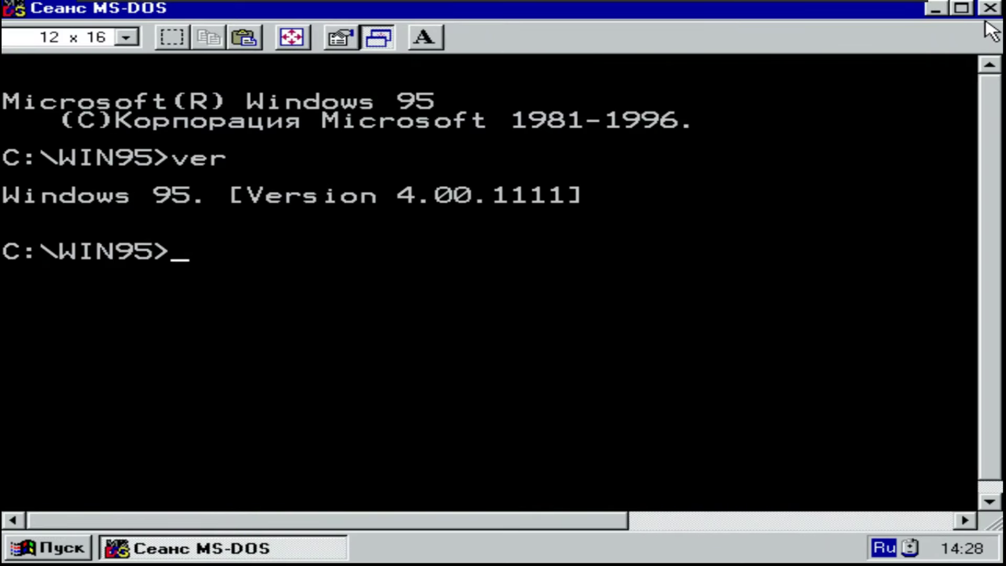
click(990, 7)
- Launch Диспетчер файлов from the Главная program group and view its version information
key(super)
mouse_move(288, 240)
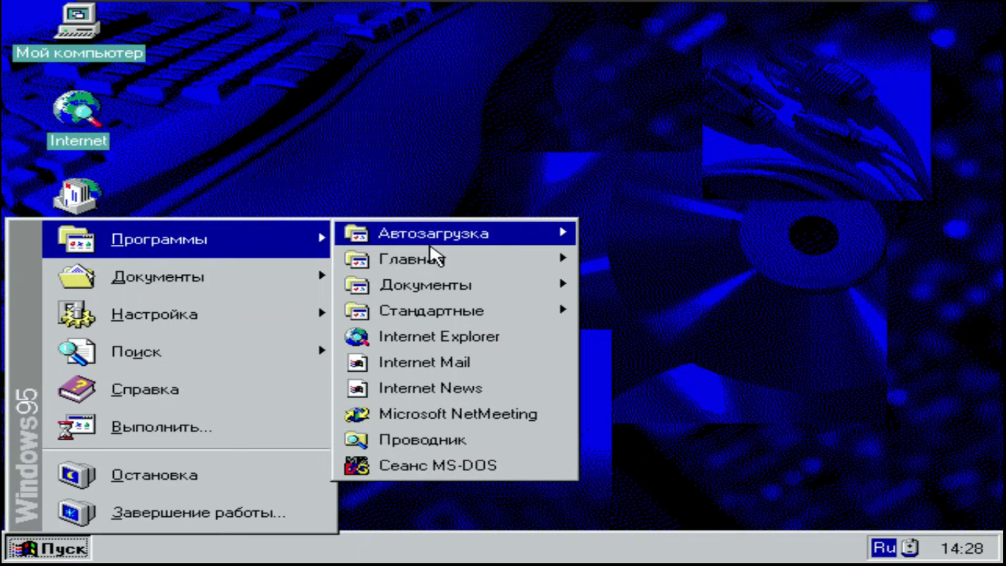
mouse_move(566, 266)
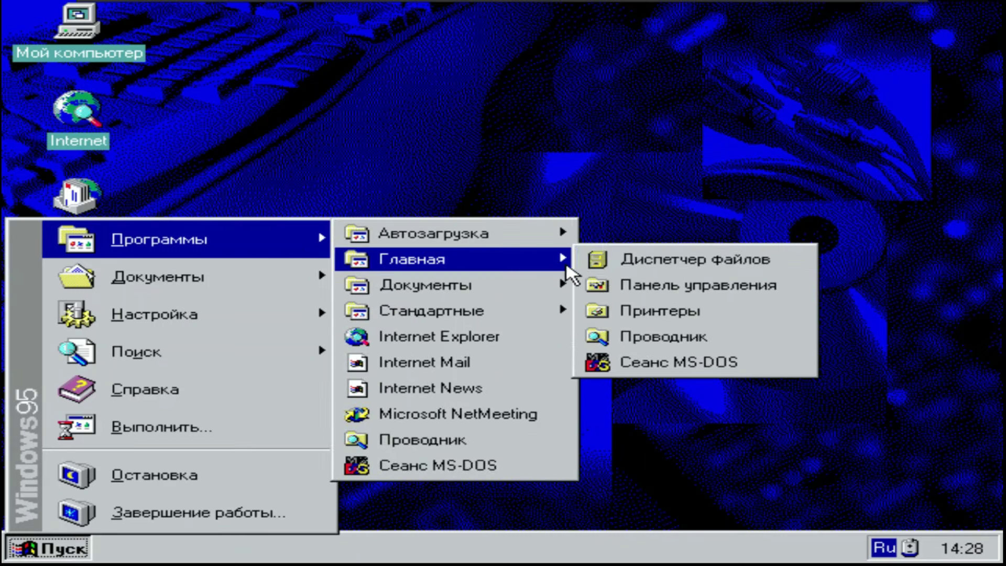
click(681, 259)
click(446, 38)
click(511, 90)
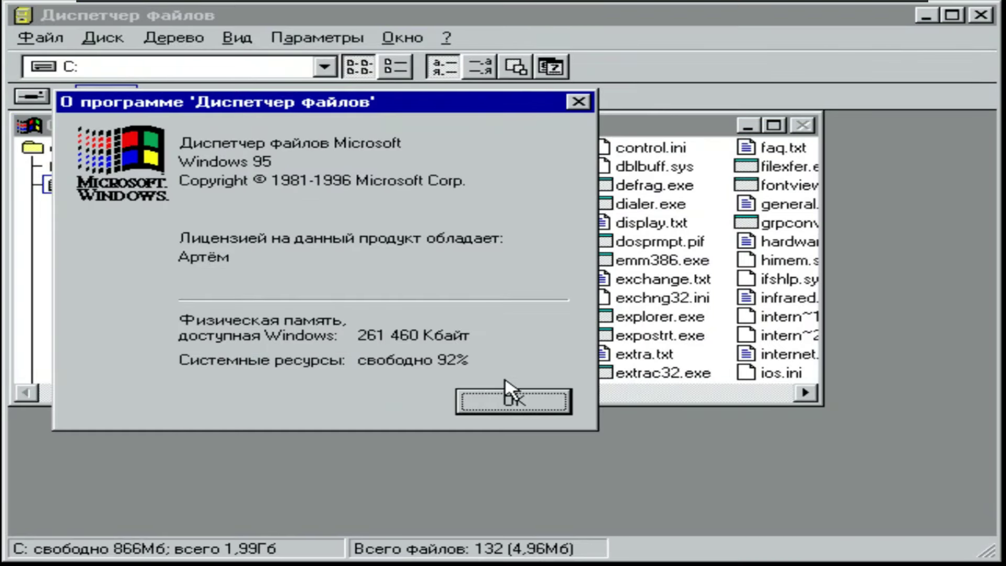
click(506, 396)
- Browse the cursors folder inside C:\WIN95 in the file manager and exit the program
drag(407, 402, 332, 393)
double_click(330, 378)
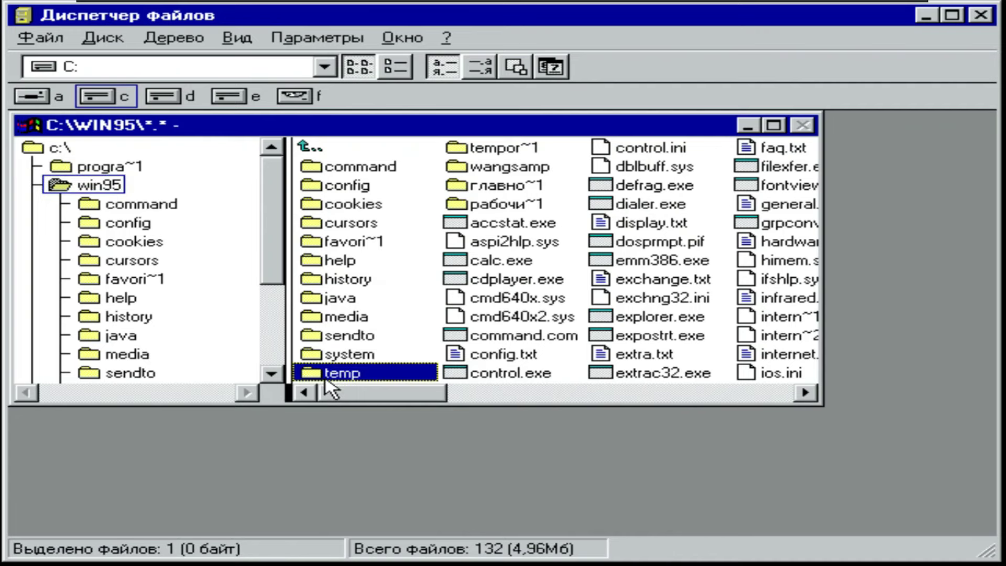
click(103, 243)
click(117, 260)
click(131, 222)
click(40, 38)
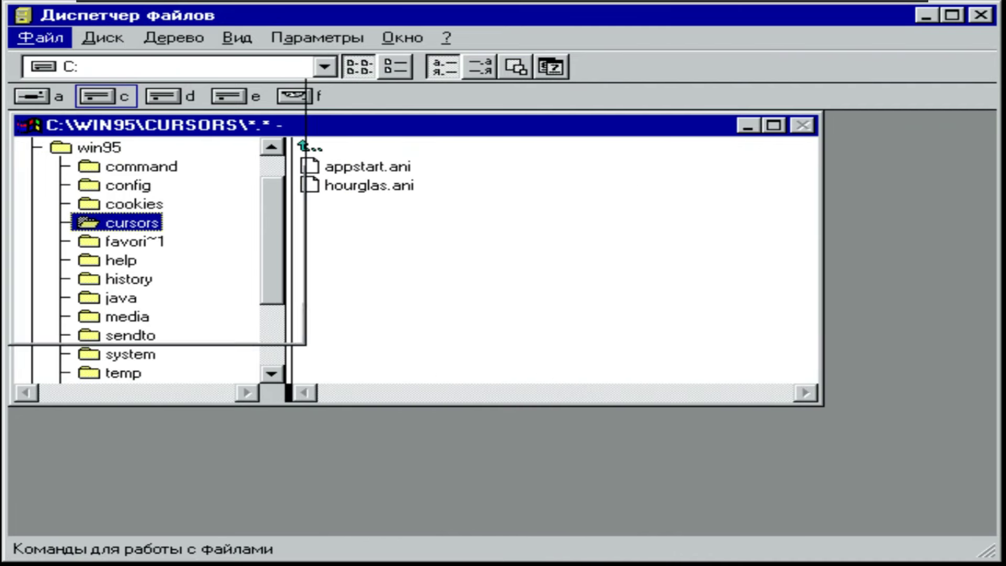
click(61, 352)
click(40, 38)
click(71, 331)
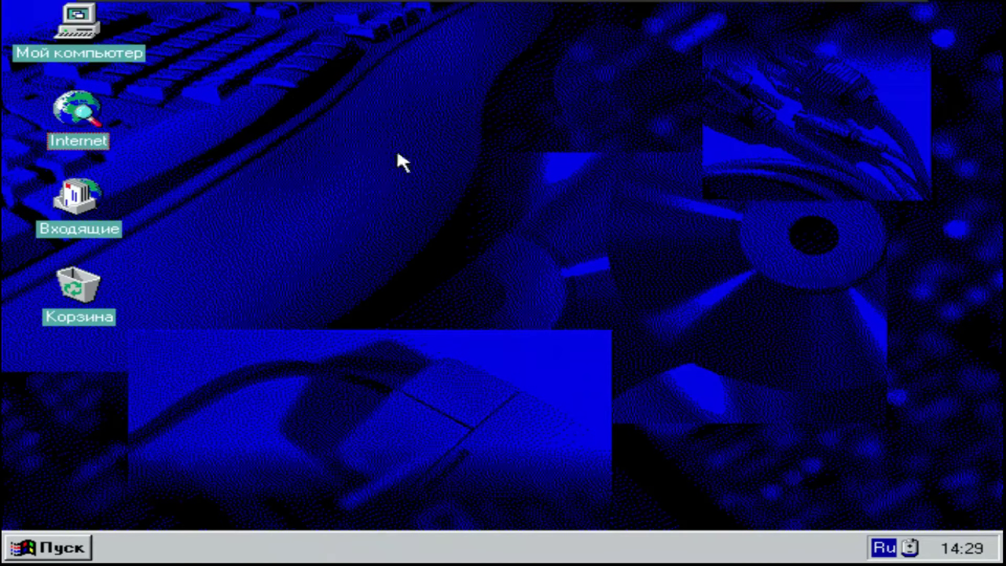
- Open CD drive F: from Мой компьютер and try to run its Windows 3.11 Setup program, exiting it again
double_click(77, 23)
right_click(269, 172)
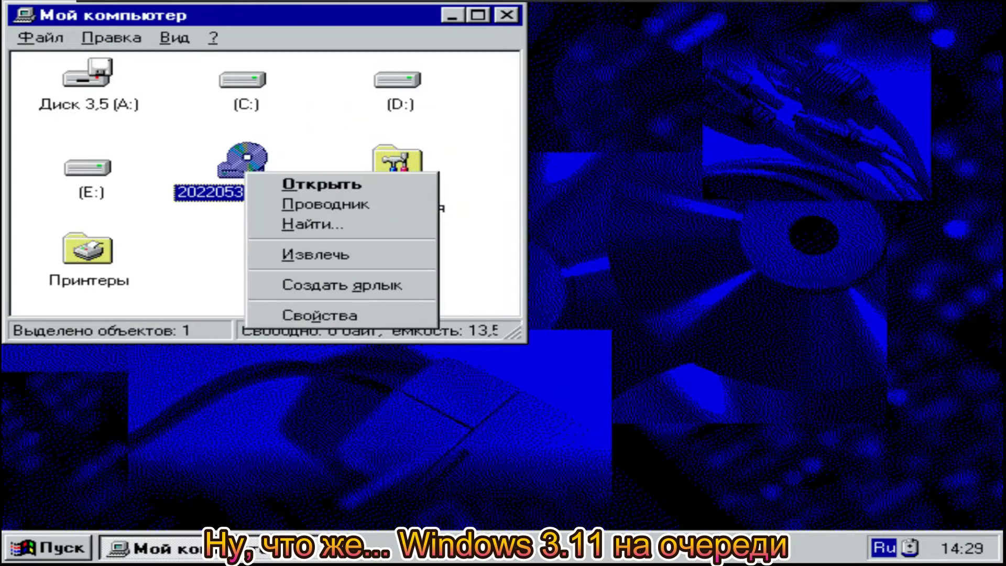
click(366, 181)
drag(92, 386, 516, 419)
double_click(270, 247)
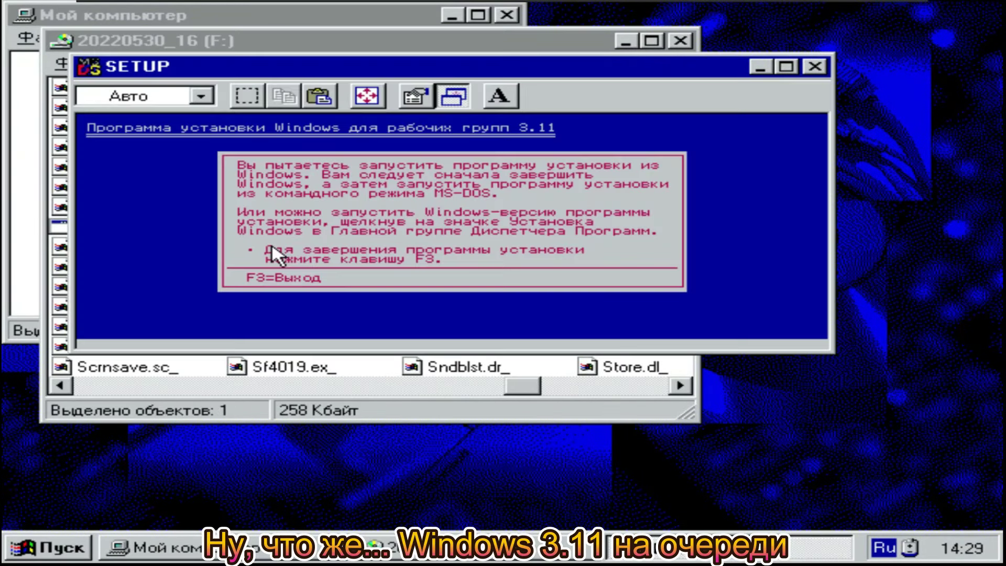
key(F3)
- Copy all the files on CD drive F: to the clipboard and close the drive's window
click(442, 248)
key(ctrl+a)
key(Return)
right_click(312, 167)
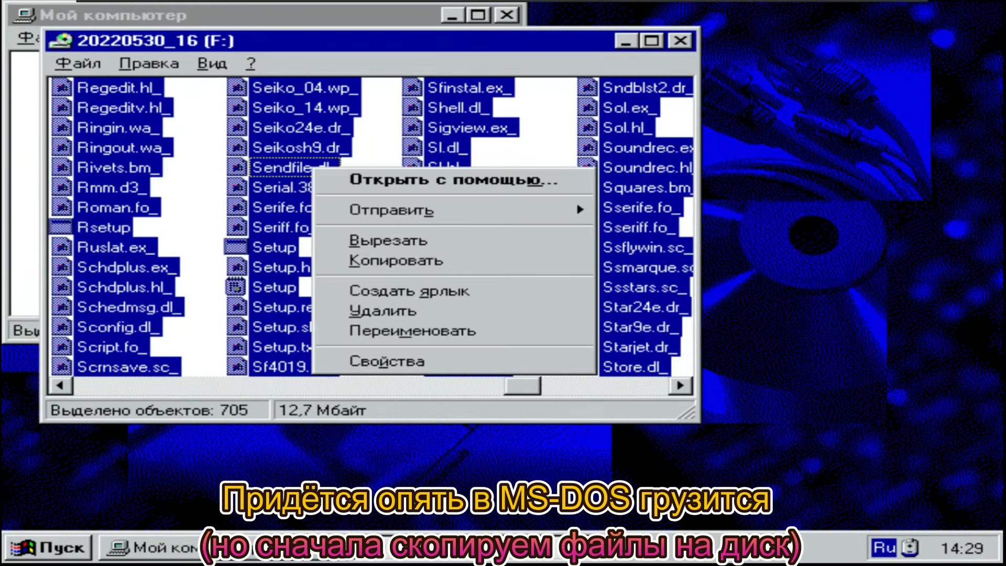
click(395, 260)
click(680, 41)
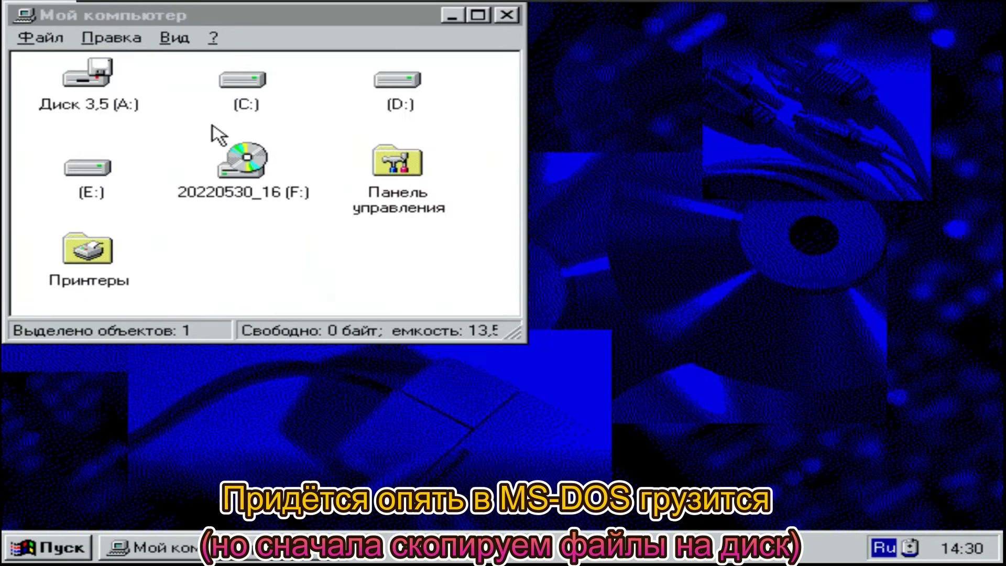
- Create a new folder named temp in the root of drive C:
double_click(242, 81)
right_click(507, 375)
mouse_move(576, 517)
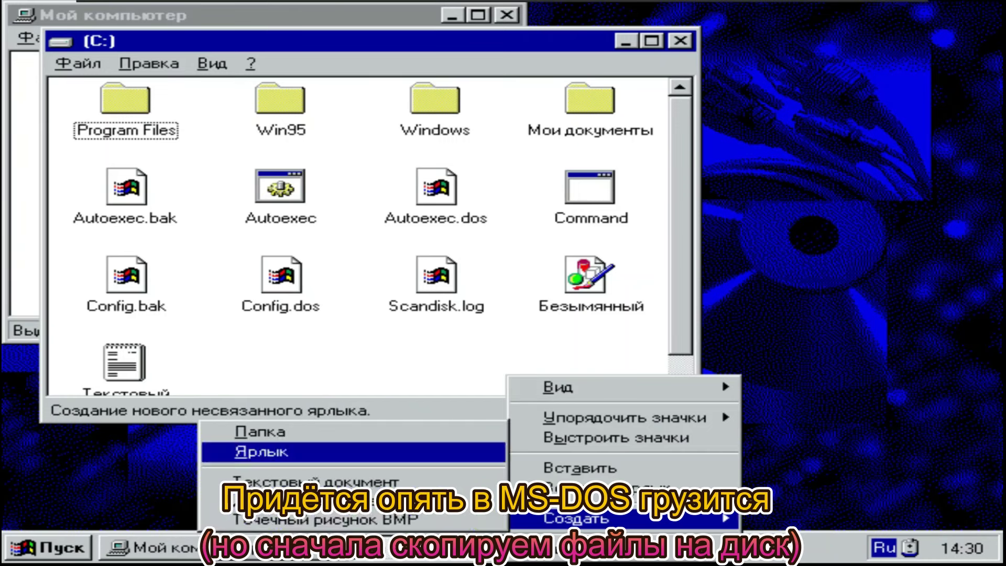
click(391, 431)
text(е)
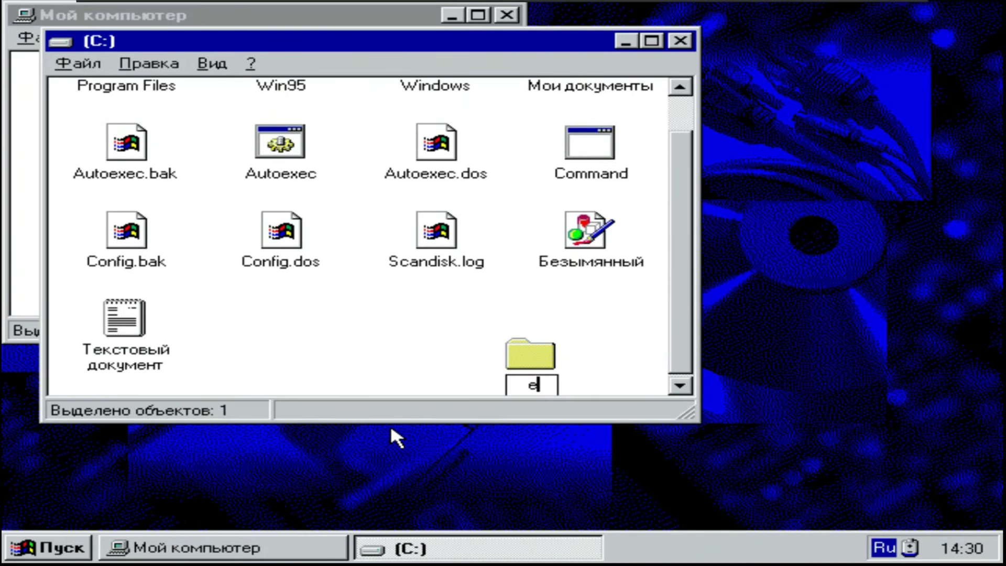
key(BackSpace)
key(alt+shift)
text(temp)
key(Return)
- Paste the copied installation files into the temp folder and close its window
key(Return)
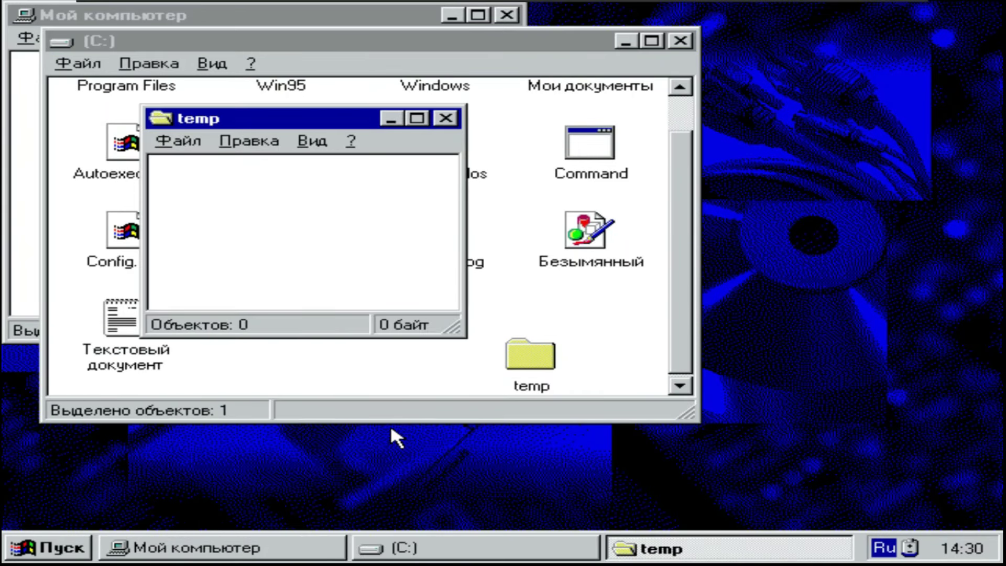
right_click(248, 268)
click(359, 355)
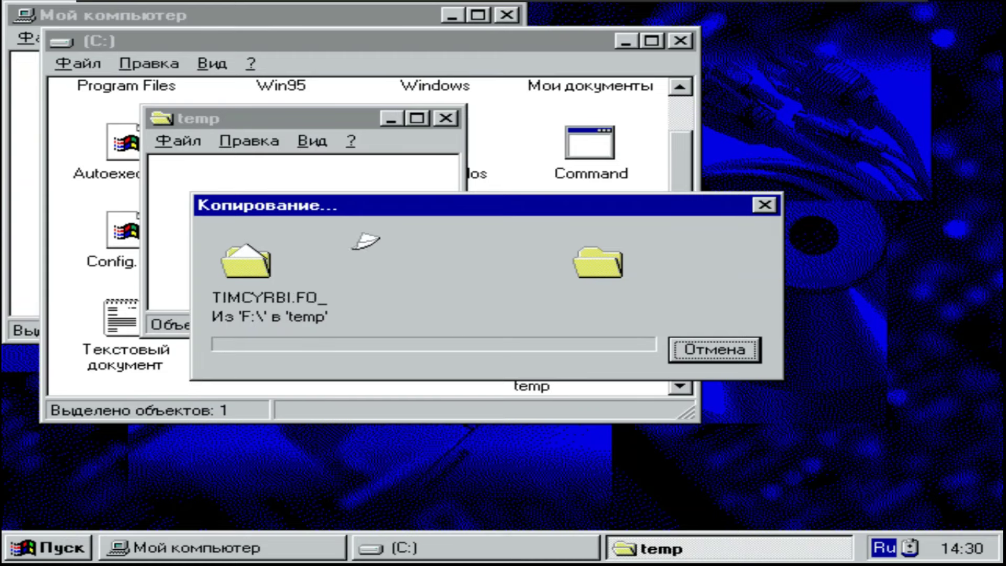
click(448, 118)
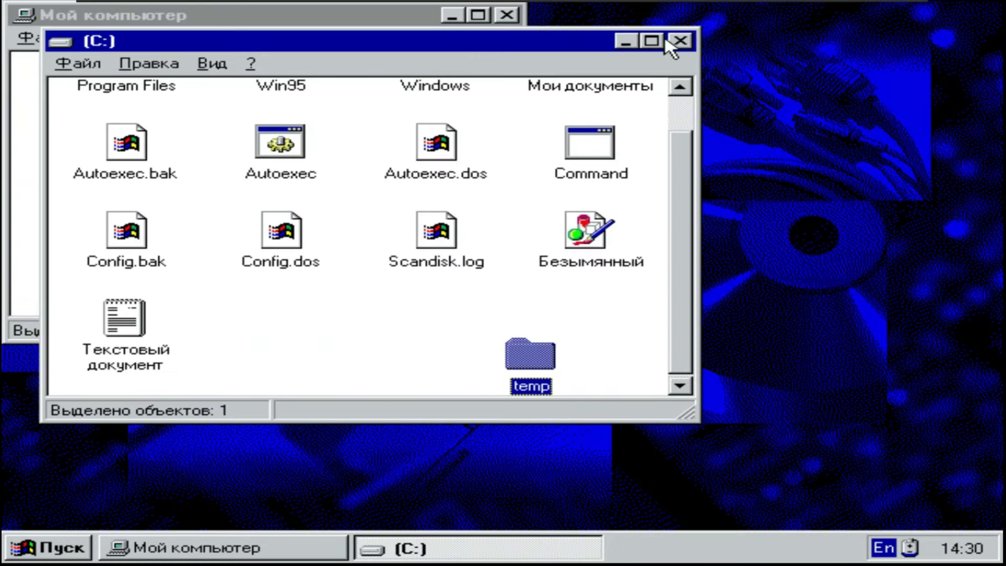
- Close the remaining folder windows and restart the computer in MS-DOS mode
click(651, 40)
click(996, 11)
click(495, 16)
click(48, 548)
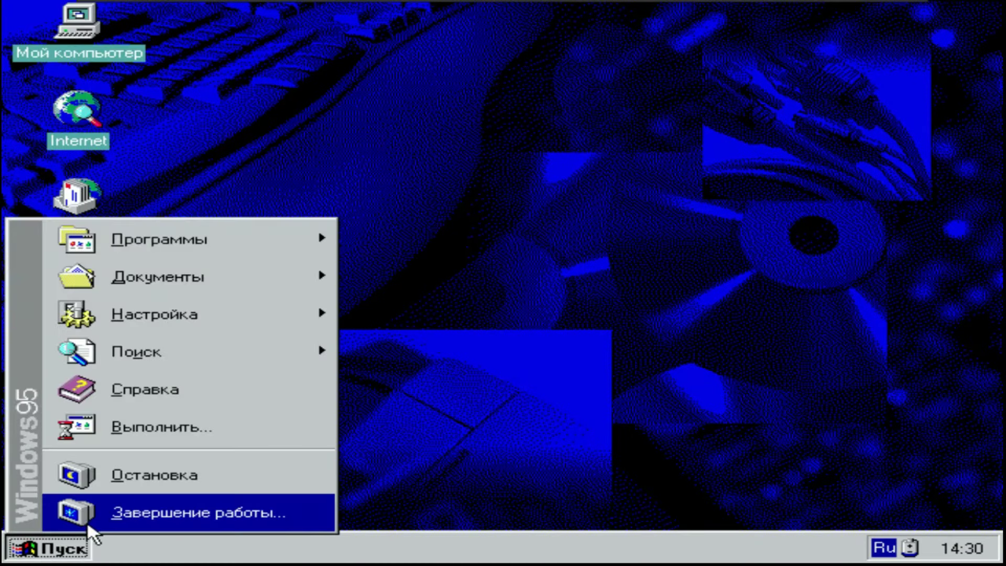
click(178, 510)
click(449, 361)
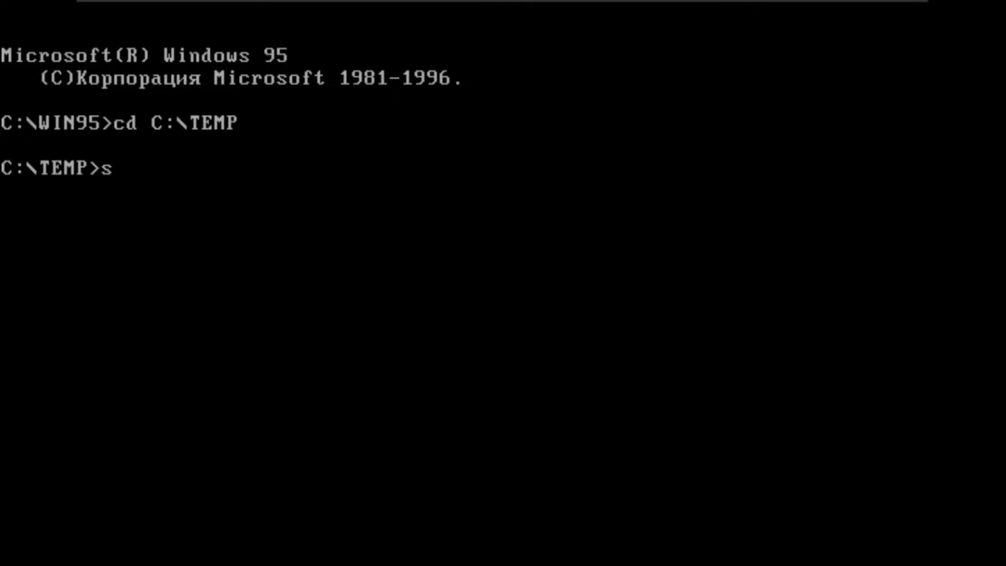
- Change to C:\TEMP and start the Windows for Workgroups 3.11 setup, continuing past its opening screens
key(Return)
key(Return)
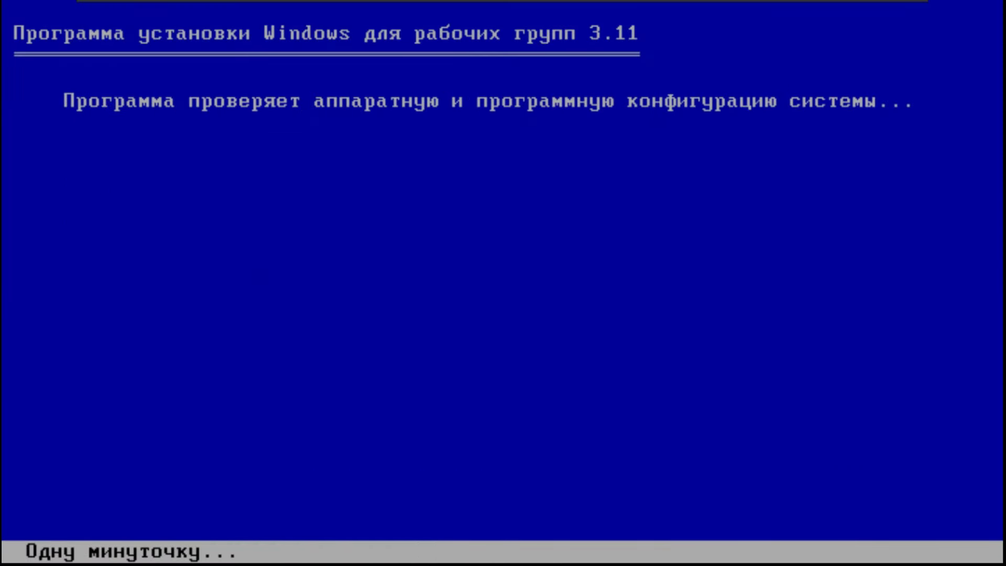
key(Return)
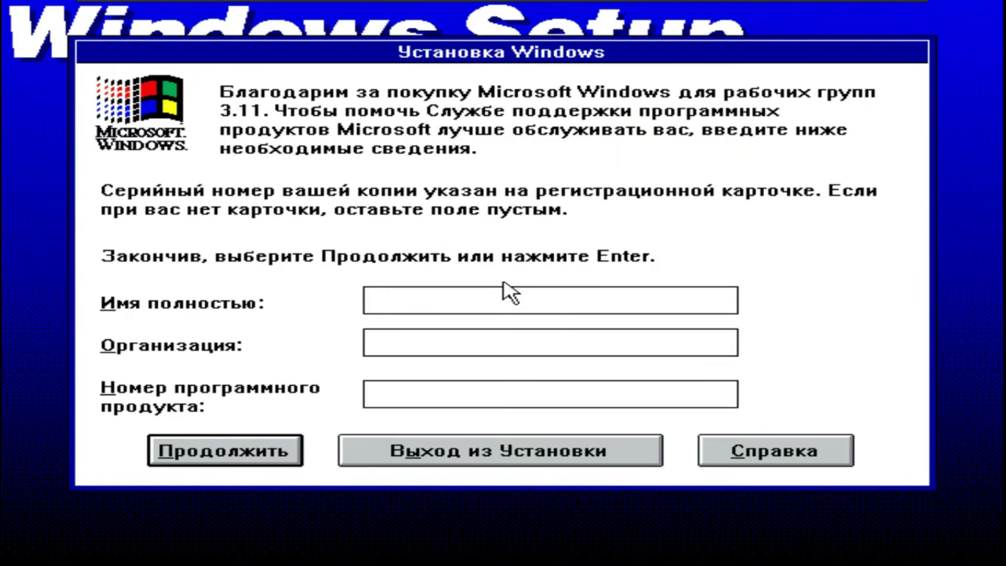
- Enter the owner's full name and the organization Тетрабарт, leave the product number empty and continue the setup
text(Артём)
click(266, 449)
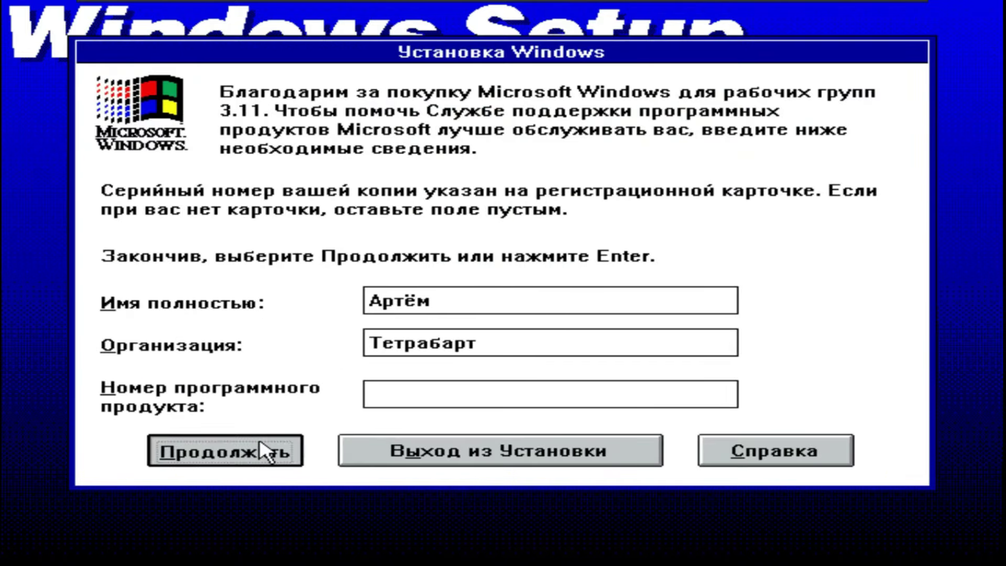
click(705, 340)
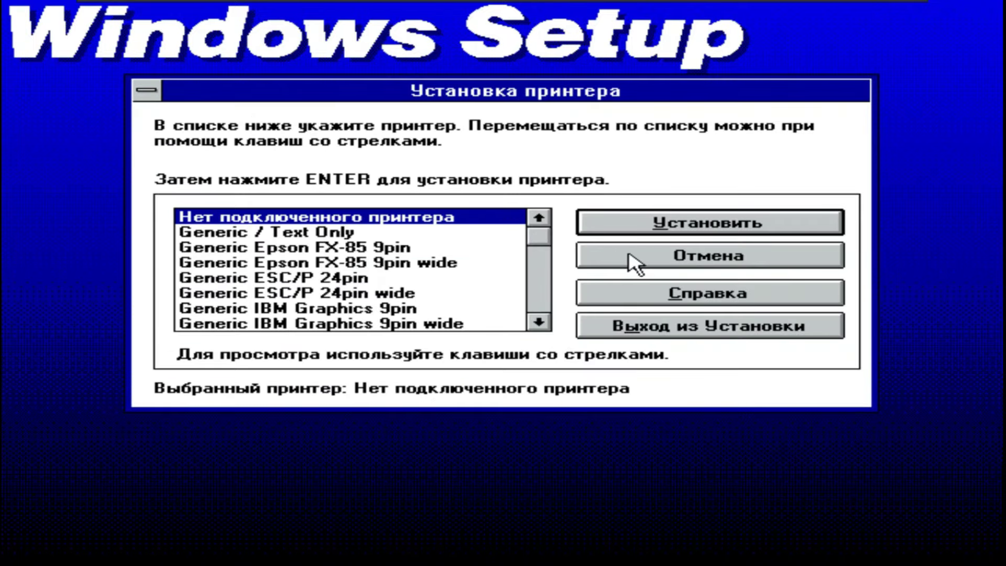
- Skip the printer installation and continue the Windows setup
click(636, 263)
click(835, 121)
click(326, 348)
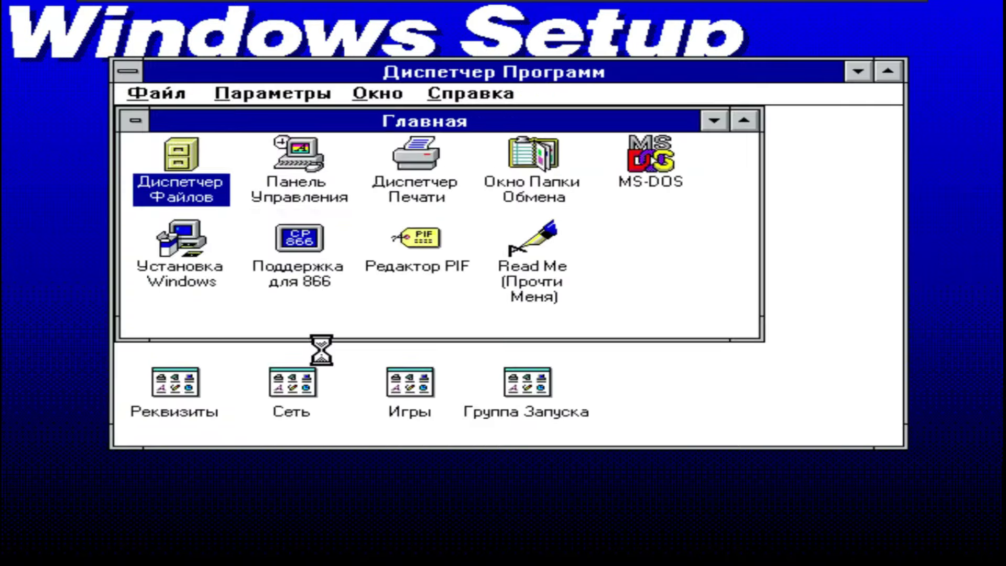
- Let the setup search the drives for applications and cancel reading from drive E:
click(310, 339)
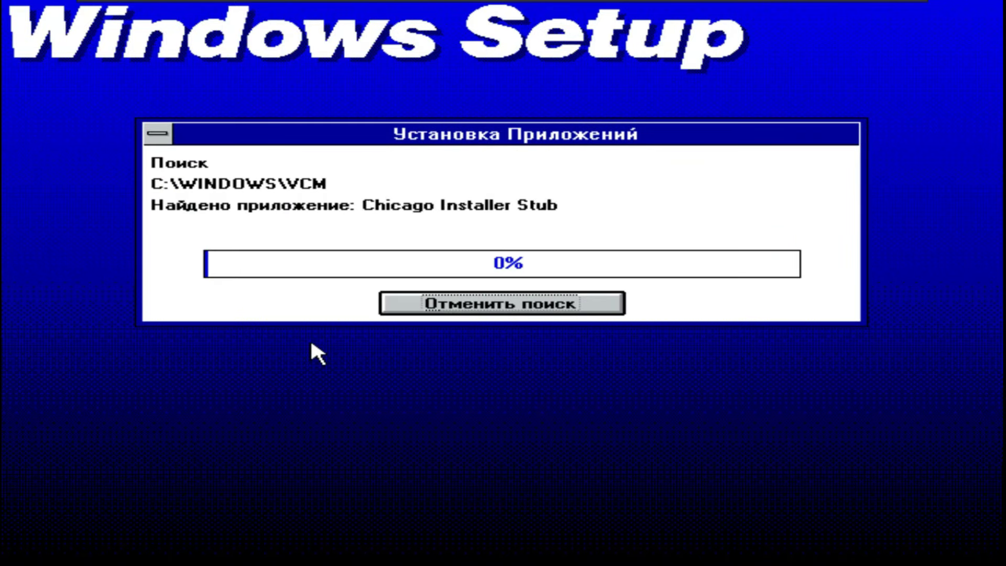
click(311, 341)
click(313, 345)
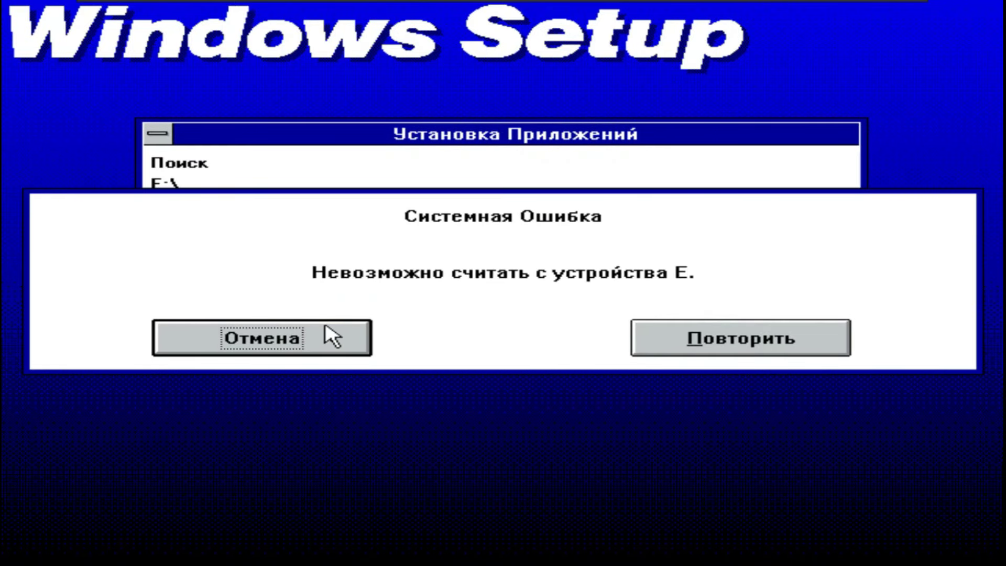
click(329, 338)
- Proceed to the Microsoft Windows tutorial and exit it, confirming the exit
click(786, 190)
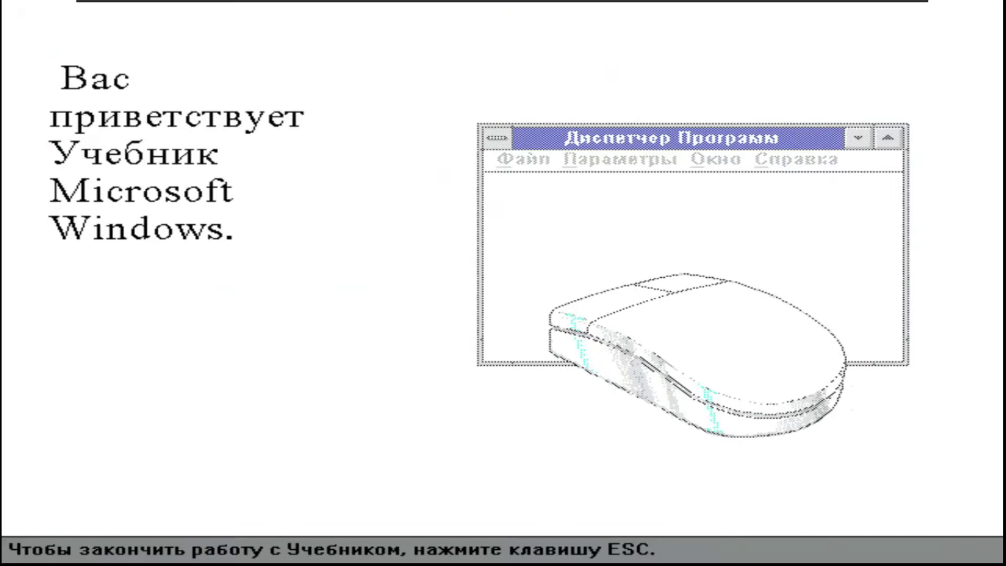
key(Escape)
key(Cyrillic_de)
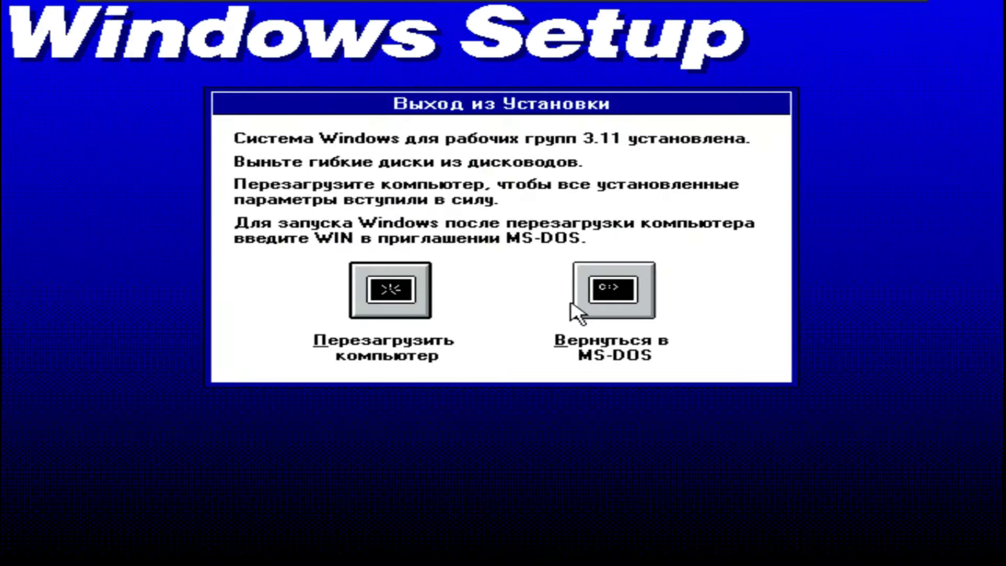
- Finish the Windows 3.11 setup by returning to MS-DOS and start Windows with the win command
click(574, 307)
text(win)
key(Return)
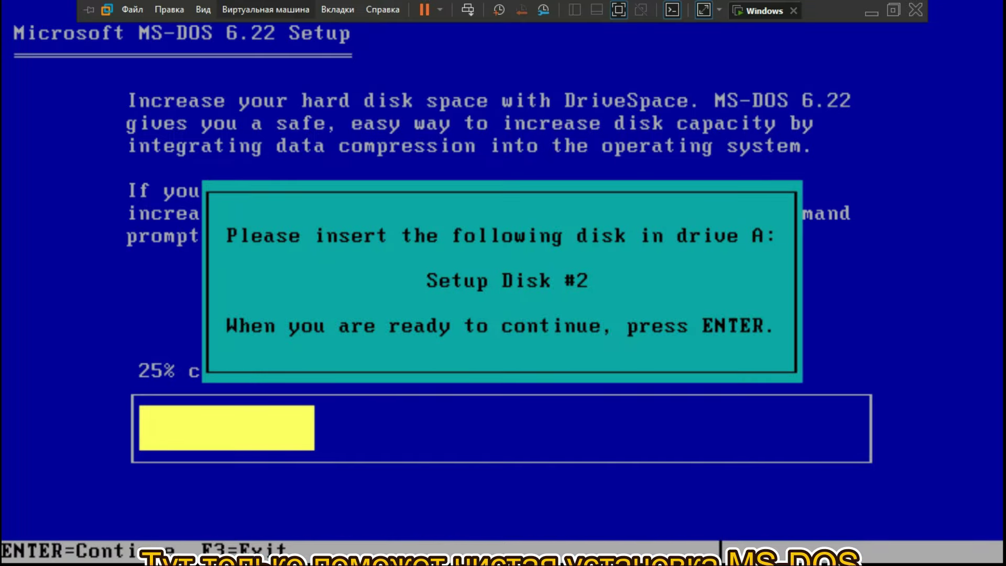
- Continue the MS-DOS 6.22 installation with Setup Disk #2 and start the Windows for Workgroups 3.11 setup again
key(Return)
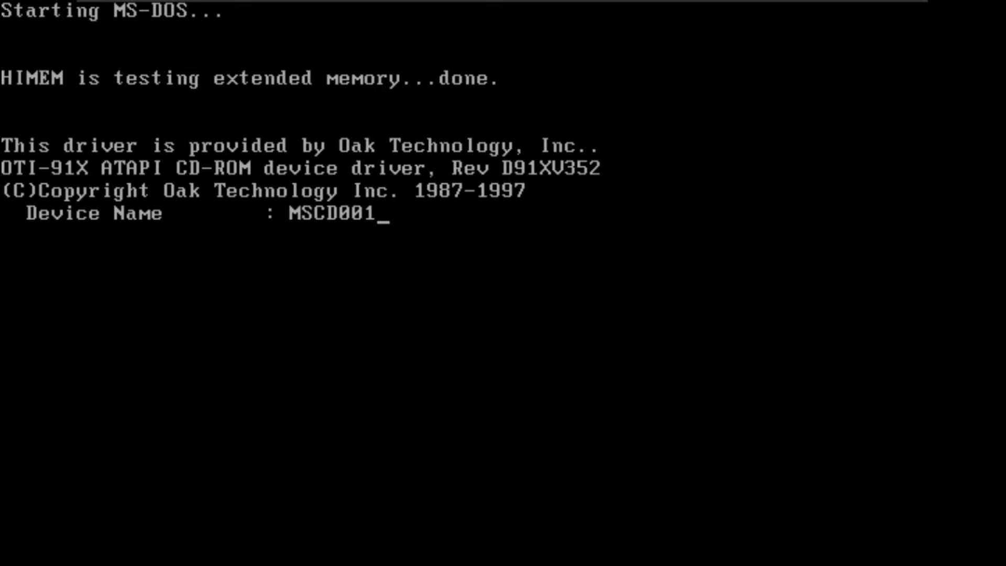
key(Return)
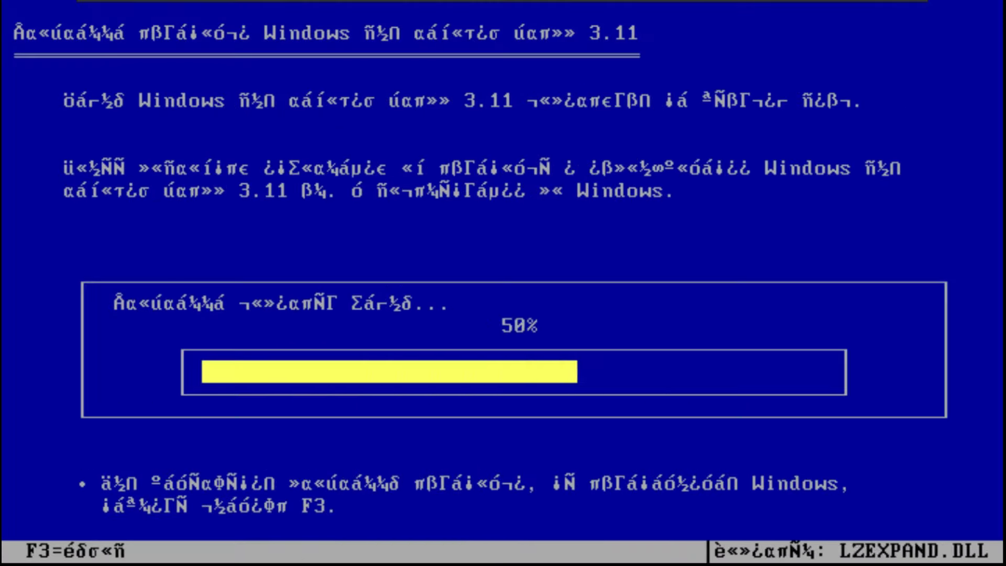